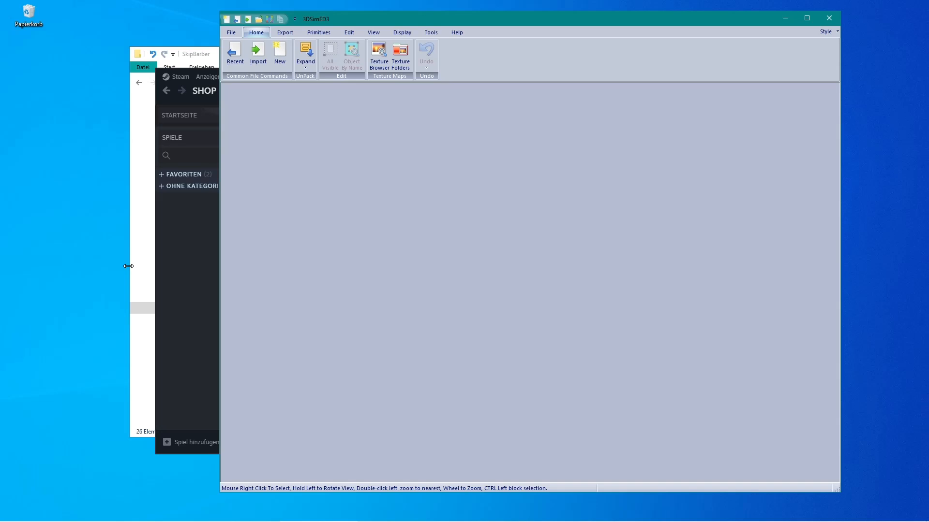
Step: Switch to File Explorer and open swheel_left.GMT from the SkipBarber vehicle's TestDriver folder in 3DSimED3
{"action": "left_click", "coordinate": [129, 266]}
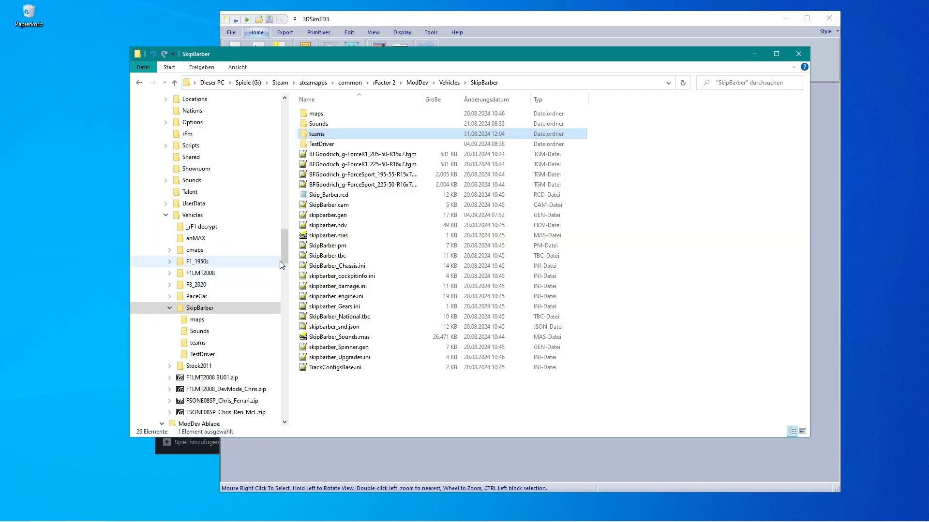
{"action": "left_click_drag", "start_coordinate": [283, 252], "coordinate": [283, 258]}
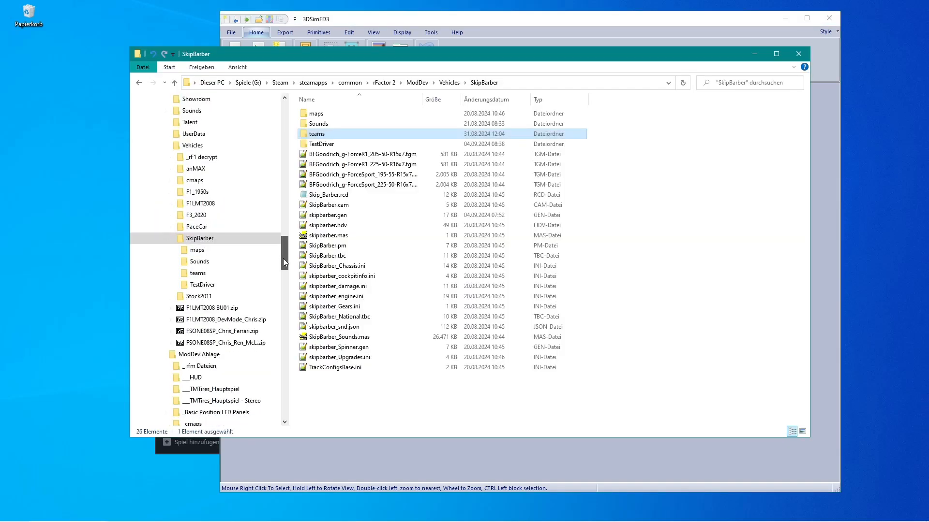
{"action": "left_click", "coordinate": [181, 240]}
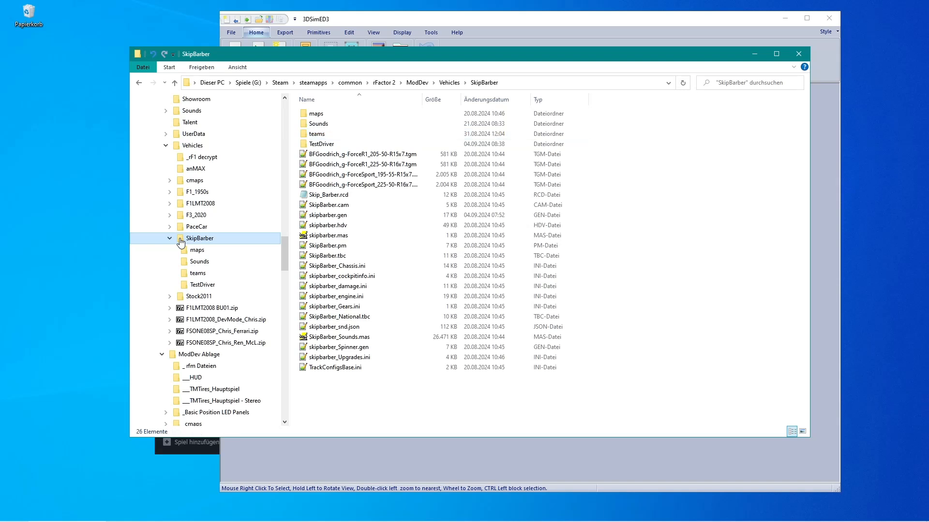
{"action": "double_click", "coordinate": [303, 146]}
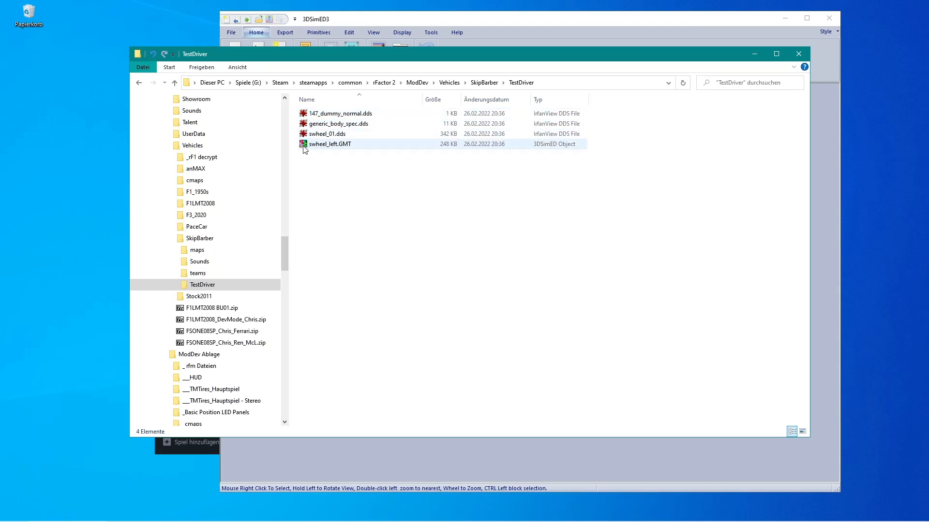
{"action": "left_click", "coordinate": [305, 147]}
{"action": "double_click", "coordinate": [305, 144]}
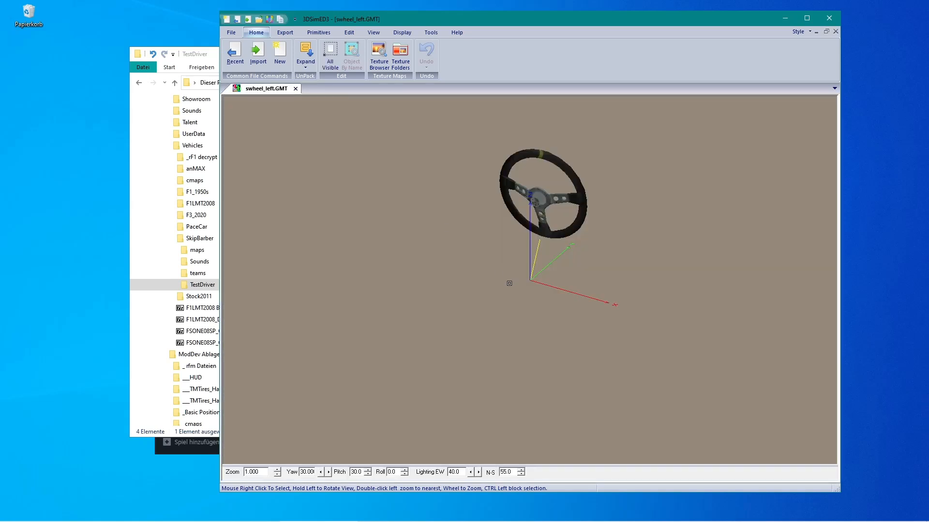
Step: Examine the steering wheel model from several angles, including its placement relative to the origin axes
{"action": "left_click_drag", "start_coordinate": [566, 284], "coordinate": [385, 278]}
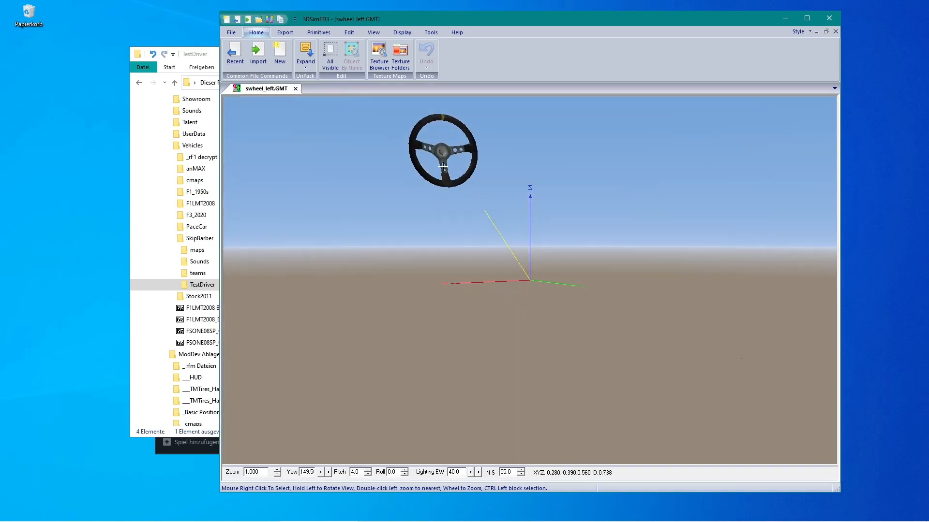
{"action": "left_click_drag", "start_coordinate": [464, 241], "coordinate": [584, 252]}
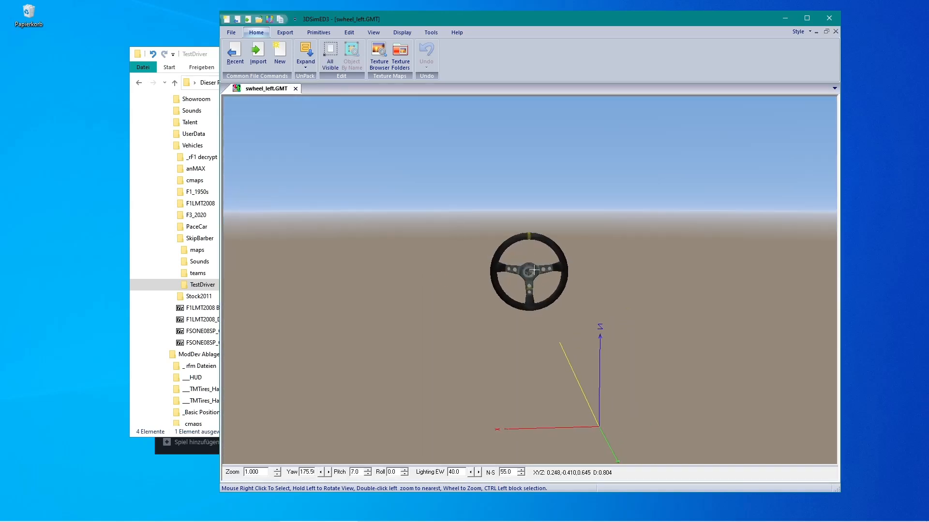
{"action": "scroll", "coordinate": [534, 281], "scroll_direction": "down", "scroll_amount": 1}
{"action": "left_click_drag", "start_coordinate": [535, 288], "coordinate": [530, 274]}
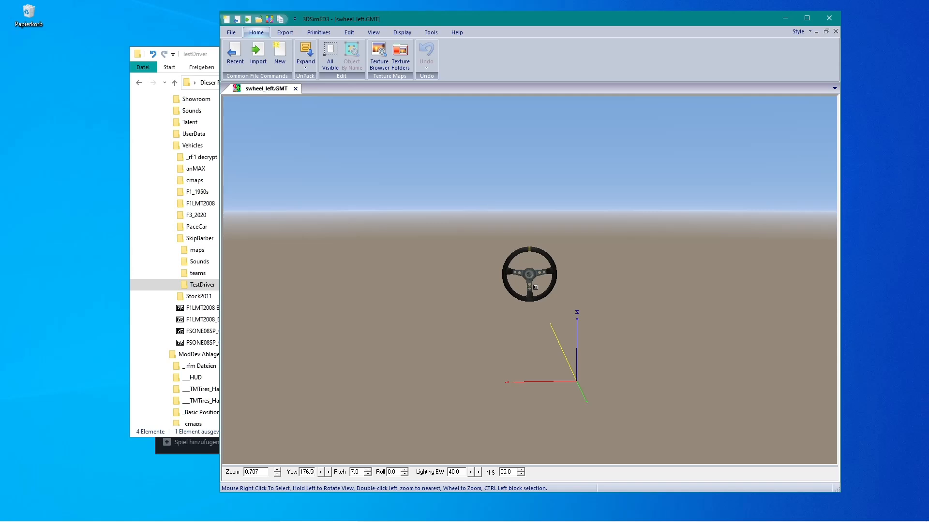
{"action": "mouse_move", "coordinate": [535, 287]}
{"action": "left_mouse_down"}
{"action": "mouse_move", "coordinate": [525, 287]}
{"action": "mouse_move", "coordinate": [536, 284]}
{"action": "left_mouse_up"}
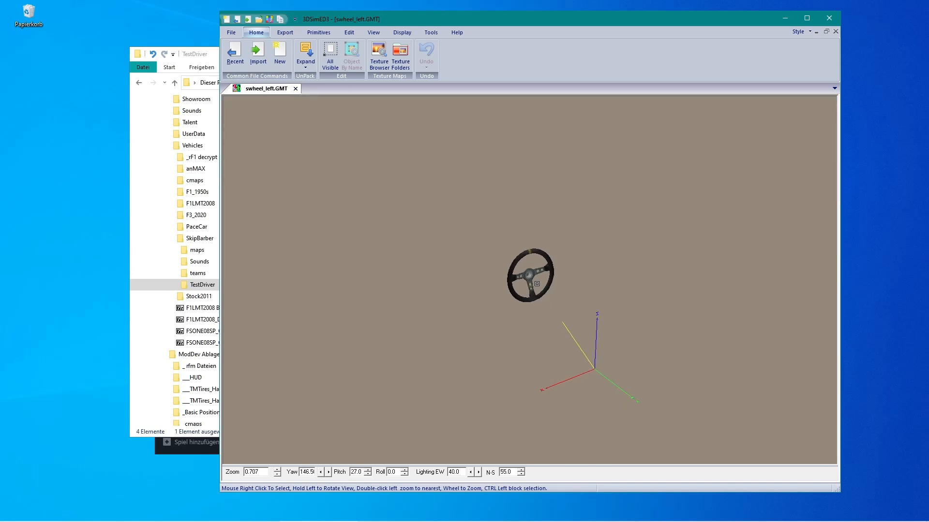
{"action": "scroll", "coordinate": [537, 283], "scroll_direction": "down", "scroll_amount": 1}
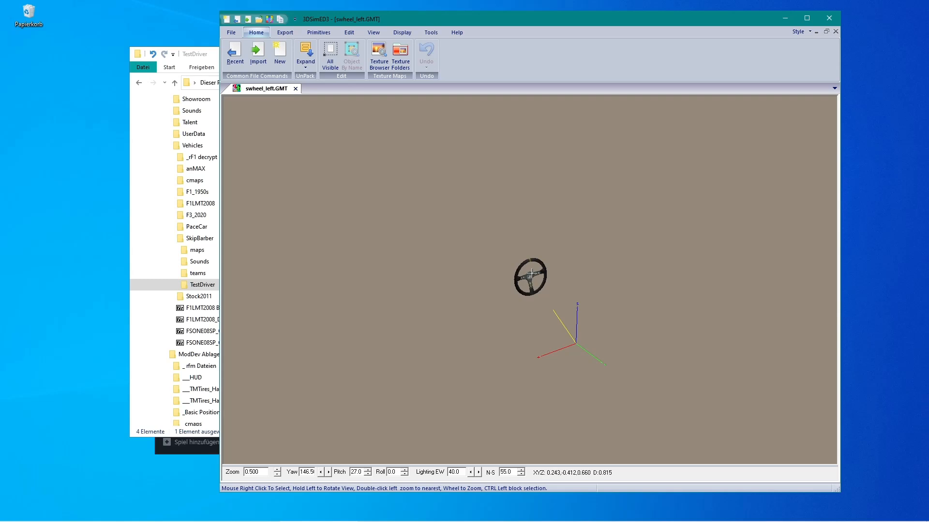
{"action": "mouse_move", "coordinate": [536, 279]}
{"action": "left_mouse_down"}
{"action": "mouse_move", "coordinate": [538, 286]}
{"action": "mouse_move", "coordinate": [530, 267]}
{"action": "left_mouse_up"}
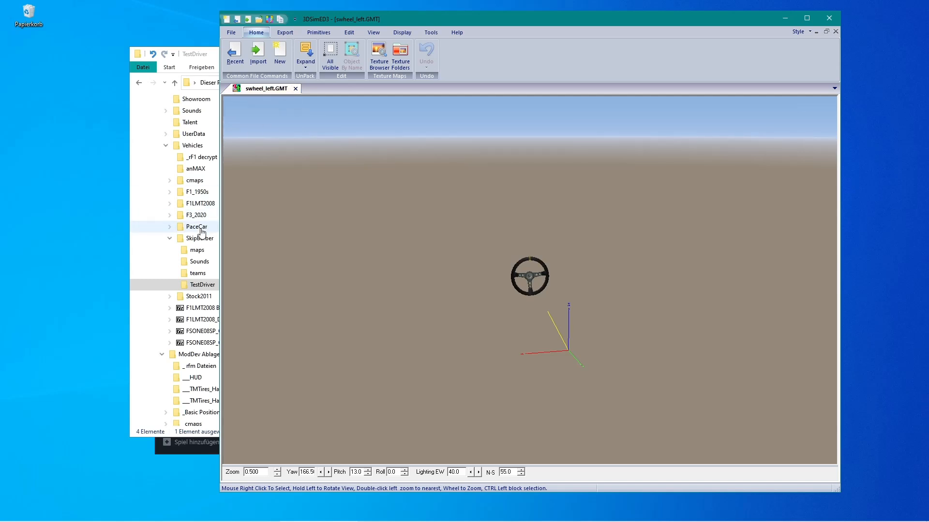
Step: Switch to File Explorer and open skipbarber.gen from the SkipBarber vehicle folder in Notepad++
{"action": "left_click", "coordinate": [182, 240]}
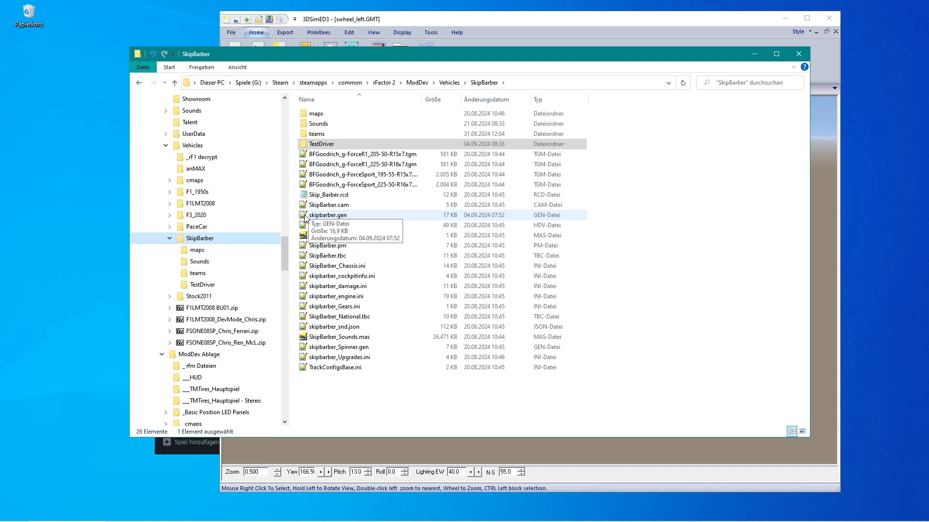
{"action": "left_click", "coordinate": [305, 216]}
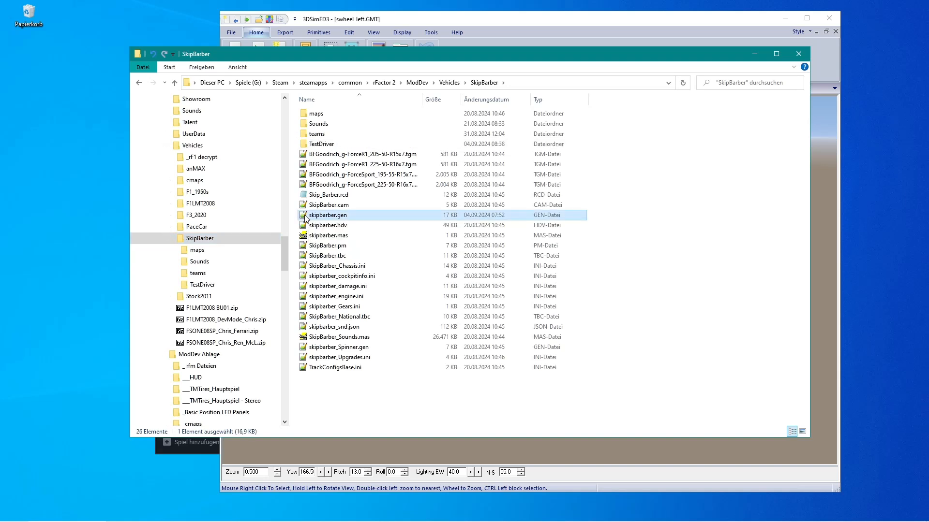
{"action": "double_click", "coordinate": [305, 216]}
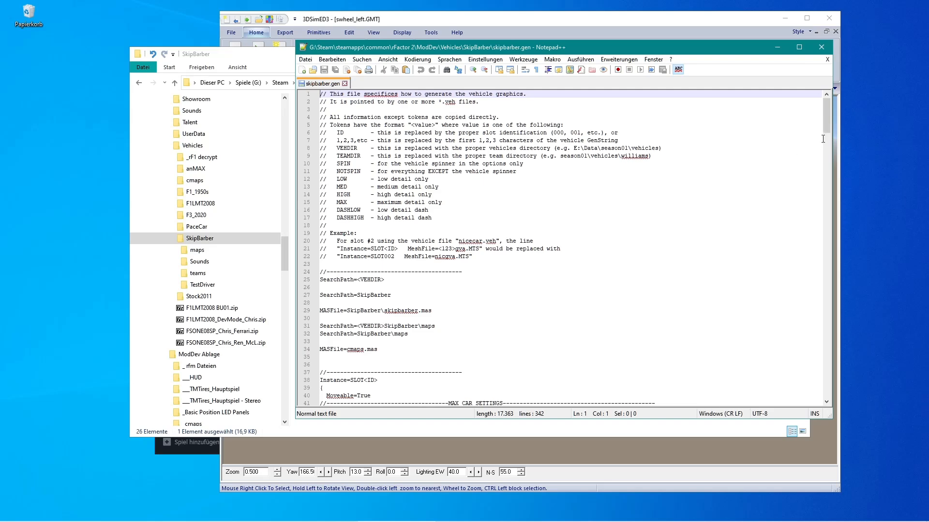
Step: Delete the RAINLIGHT heading and instance block at the end of the file, keeping the final closing brace
{"action": "left_click_drag", "start_coordinate": [827, 127], "coordinate": [828, 384]}
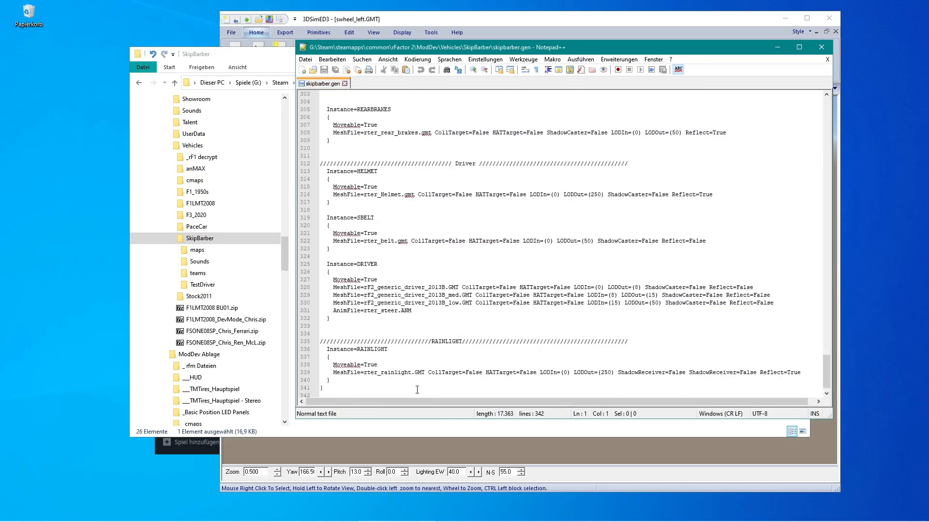
{"action": "left_click", "coordinate": [320, 387]}
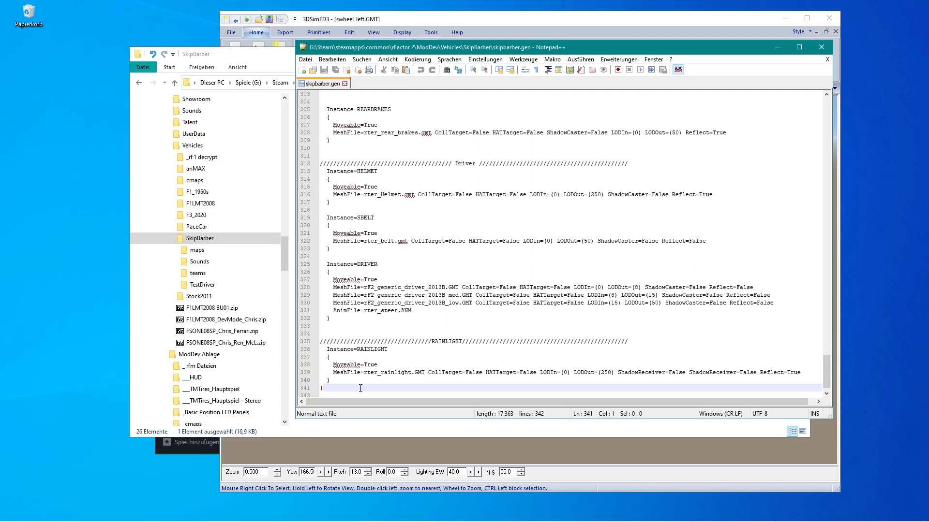
{"action": "key", "text": "shift+Up"}
{"action": "key", "text": "shift+Up"}
{"action": "key", "text": "shift+Up"}
{"action": "key", "text": "shift+Up"}
{"action": "key", "text": "shift+Up"}
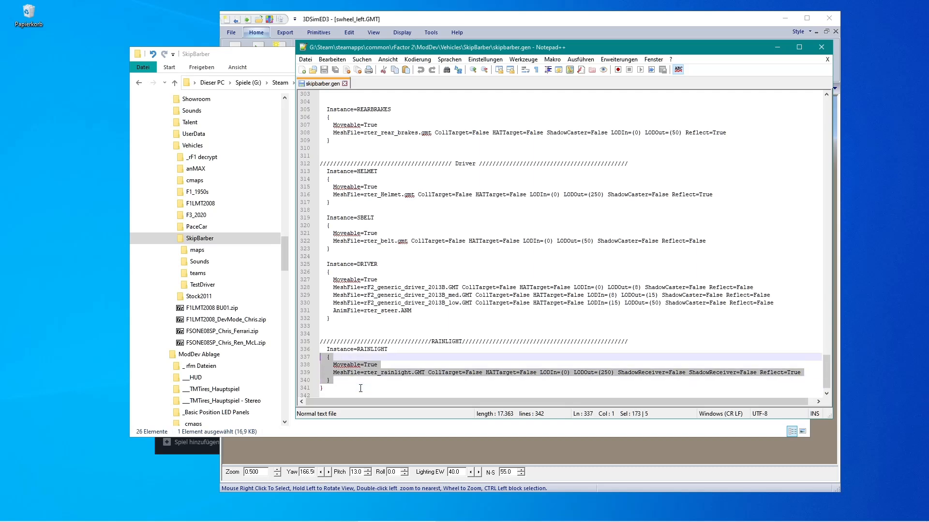
{"action": "key", "text": "shift+Up"}
{"action": "key", "text": "shift+Up"}
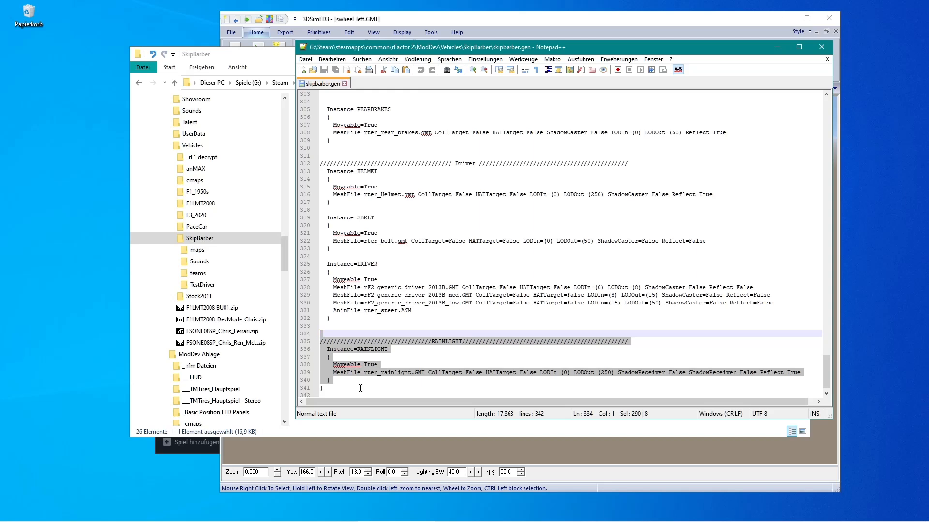
{"action": "key", "text": "shift+Up"}
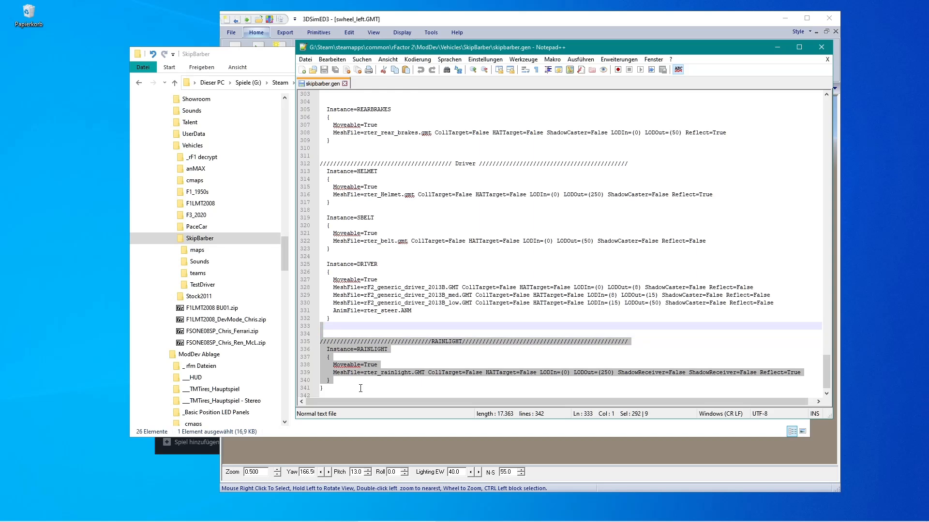
{"action": "key", "text": "Delete"}
Step: Delete the SBELT instance block between the HELMET and DRIVER instances
{"action": "key", "text": "Up"}
{"action": "key", "text": "Up"}
{"action": "key", "text": "Up"}
{"action": "key", "text": "Up"}
{"action": "key", "text": "Up"}
{"action": "key", "text": "Up"}
{"action": "key", "text": "Up"}
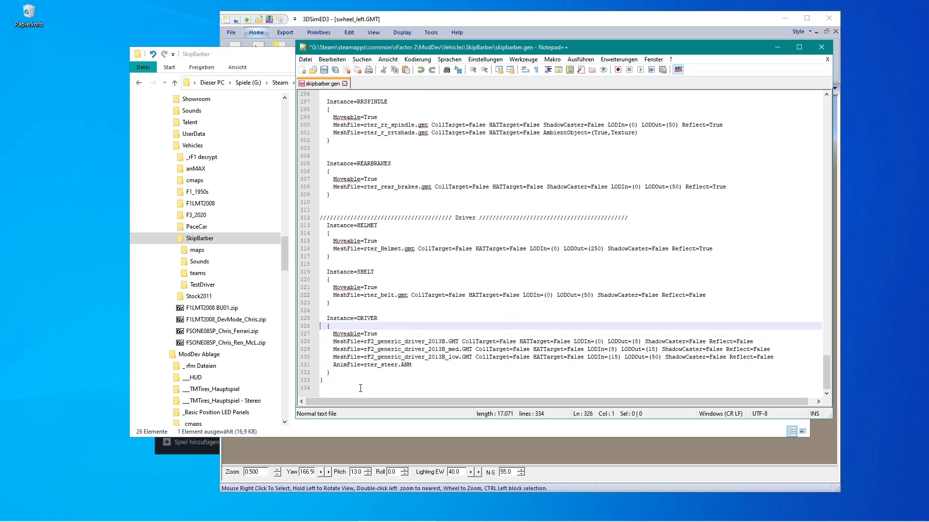
{"action": "key", "text": "Up"}
{"action": "key", "text": "shift+Up"}
{"action": "key", "text": "shift+Up"}
{"action": "key", "text": "shift+Up"}
{"action": "key", "text": "shift+Up"}
{"action": "key", "text": "shift+Up"}
{"action": "key", "text": "shift+Up"}
{"action": "key", "text": "shift+Up"}
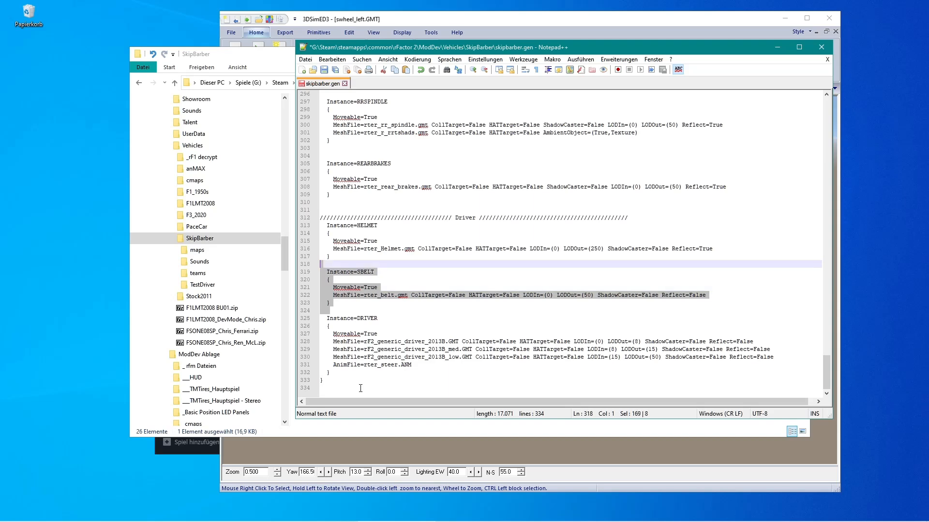
{"action": "key", "text": "Delete"}
Step: Delete the REARBRAKES instance block and the Driver comment heading above the HELMET instance
{"action": "key", "text": "Up"}
{"action": "key", "text": "Up"}
{"action": "key", "text": "Up"}
{"action": "key", "text": "Up"}
{"action": "key", "text": "Up"}
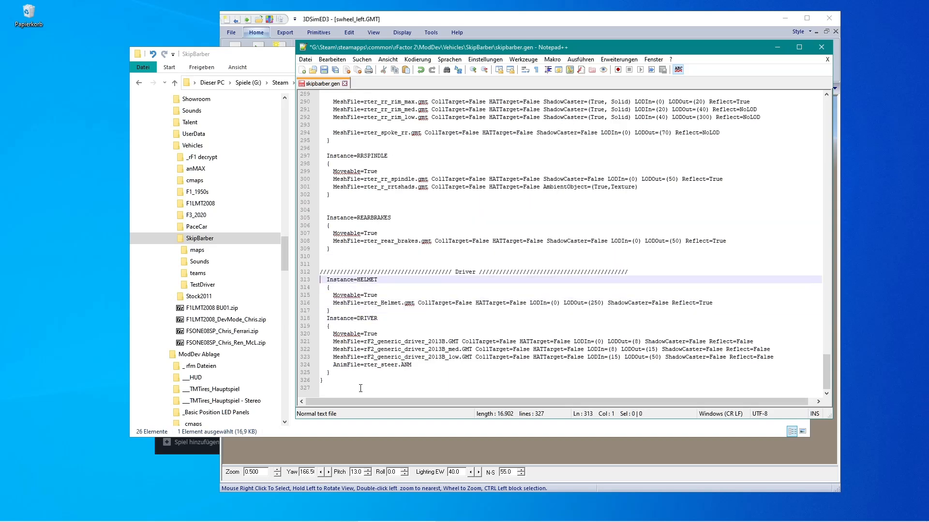
{"action": "key", "text": "shift+Up"}
{"action": "key", "text": "shift+Up"}
{"action": "key", "text": "shift+Up"}
{"action": "key", "text": "shift+Up"}
{"action": "key", "text": "shift+Up"}
{"action": "key", "text": "shift+Up"}
{"action": "key", "text": "shift+Up"}
{"action": "key", "text": "shift+Up"}
{"action": "key", "text": "shift+Up"}
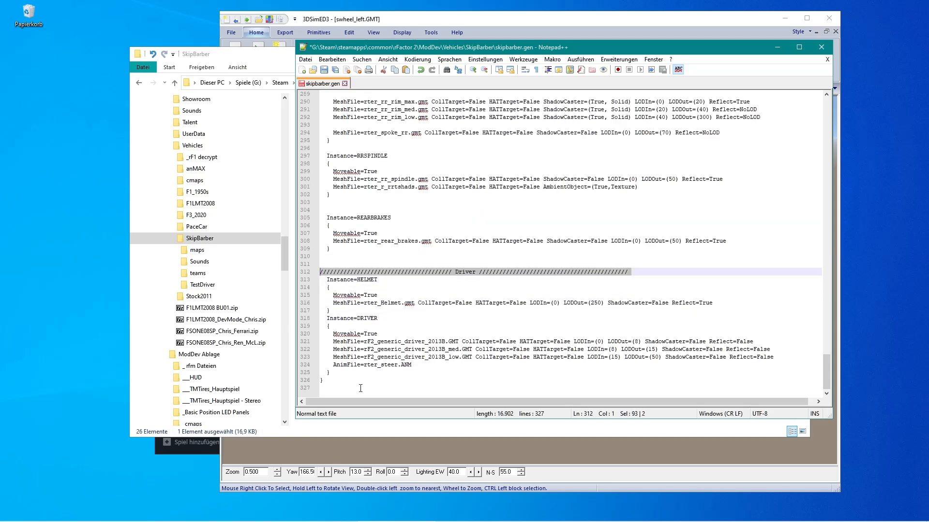
{"action": "key", "text": "Delete"}
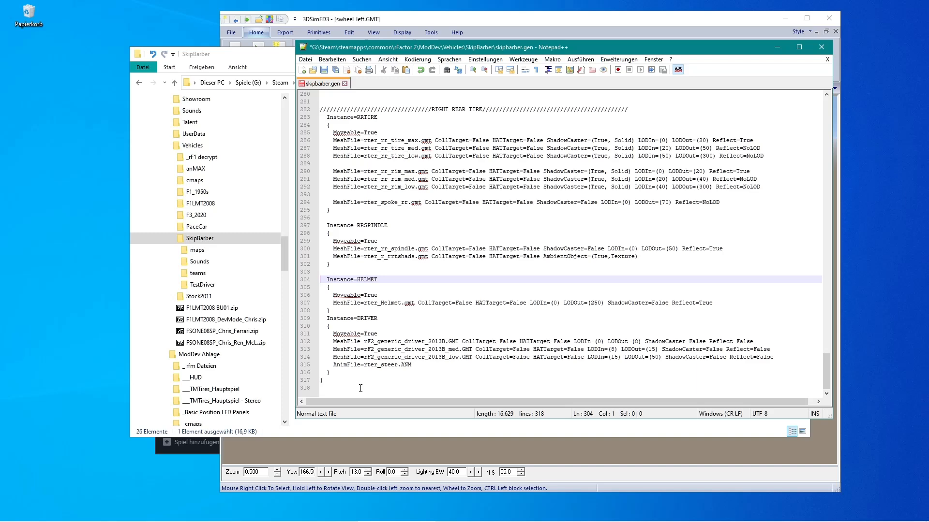
Step: Delete all instance blocks from Cockpit_parts through DEBRIS8, leaving the TIRES heading unindented after a blank line below the WHEEL instance
{"action": "scroll", "coordinate": [436, 339], "scroll_direction": "up", "scroll_amount": 20}
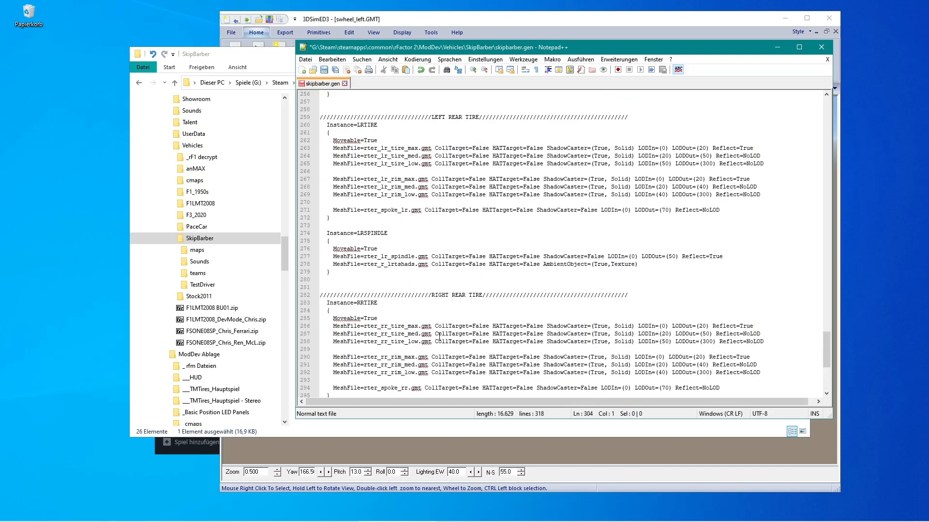
{"action": "scroll", "coordinate": [439, 337], "scroll_direction": "up", "scroll_amount": 12}
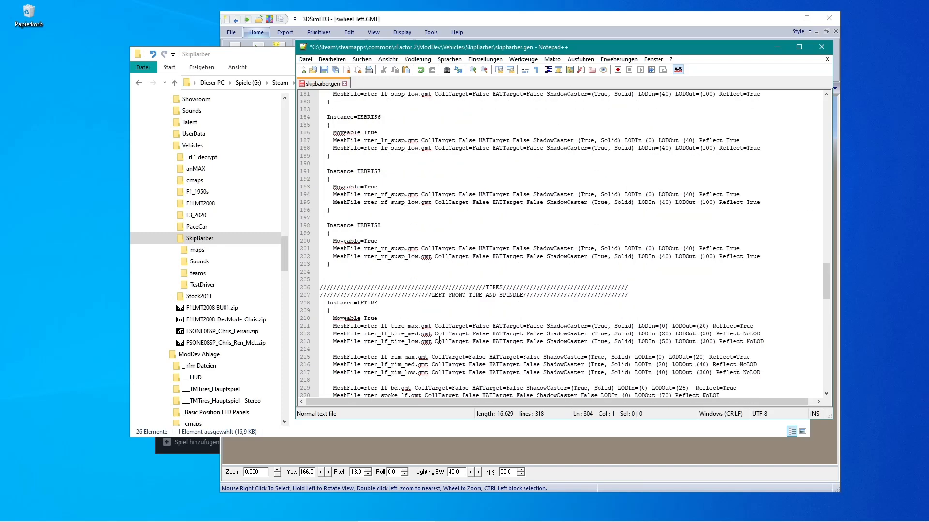
{"action": "left_click", "coordinate": [320, 288]}
{"action": "scroll", "coordinate": [332, 294], "scroll_direction": "up", "scroll_amount": 20}
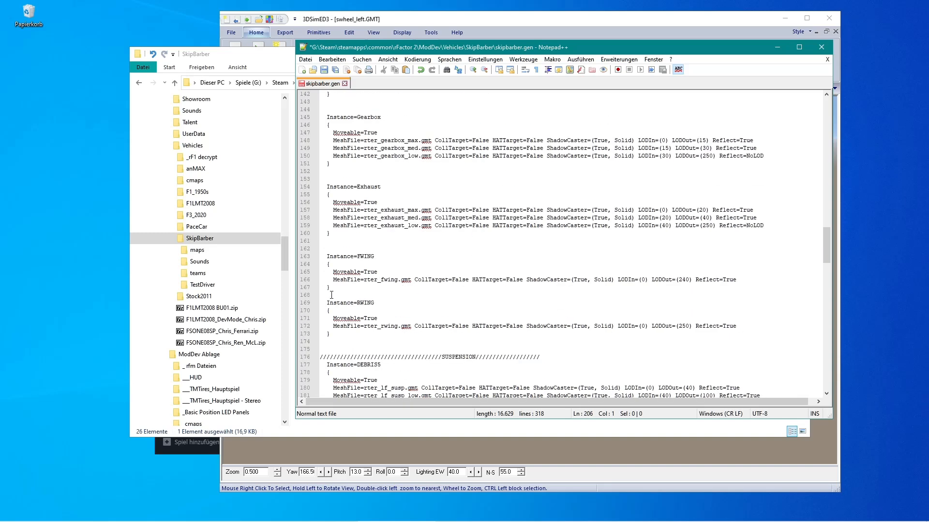
{"action": "scroll", "coordinate": [331, 295], "scroll_direction": "up", "scroll_amount": 7}
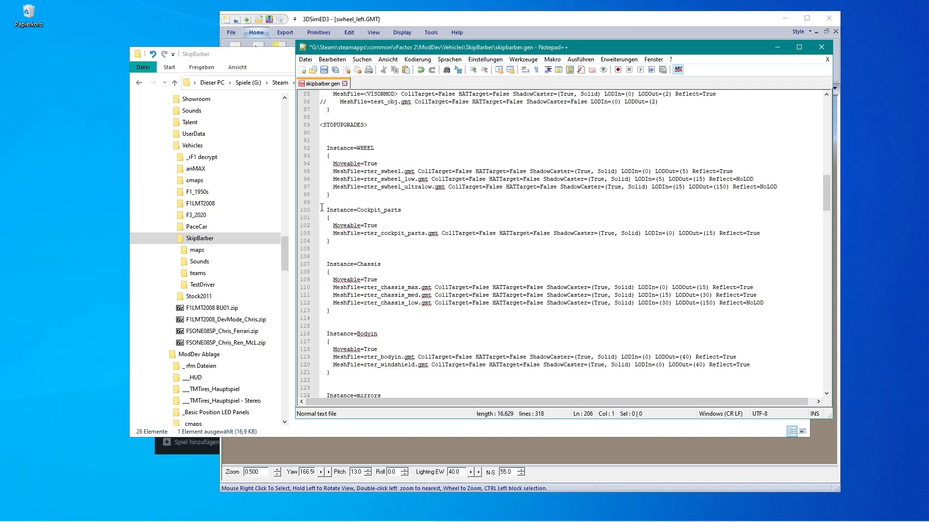
{"action": "left_click", "coordinate": [321, 202], "text": "shift"}
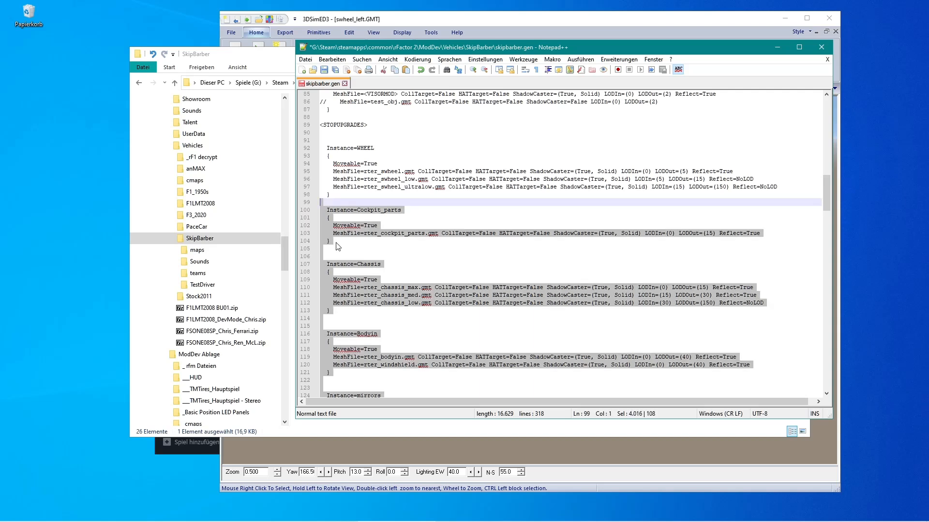
{"action": "key", "text": "Delete"}
{"action": "key", "text": "Return"}
{"action": "type", "text": "//"}
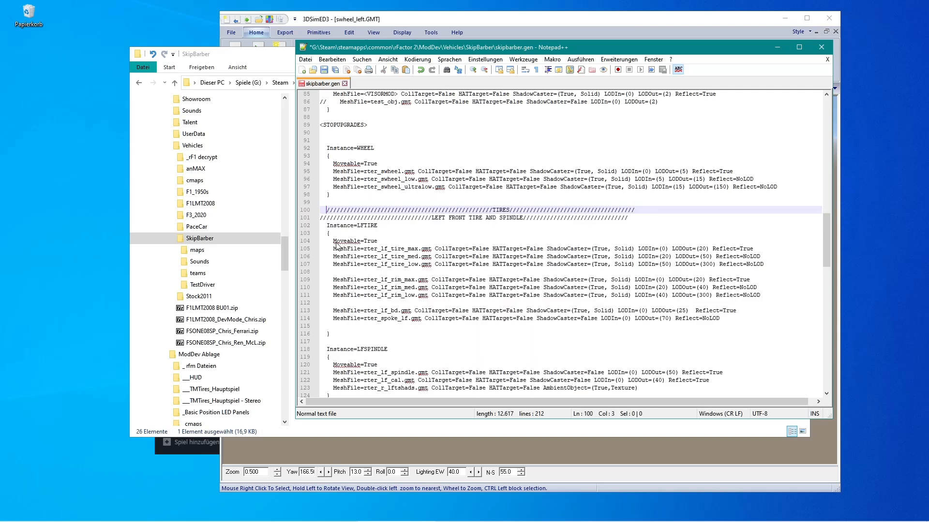
{"action": "key", "text": "Delete"}
{"action": "key", "text": "Delete"}
Step: Delete everything from the COCKPIT instance through the STOPUPGRADES tag, including the VISOR upgrade block
{"action": "scroll", "coordinate": [359, 222], "scroll_direction": "up", "scroll_amount": 4}
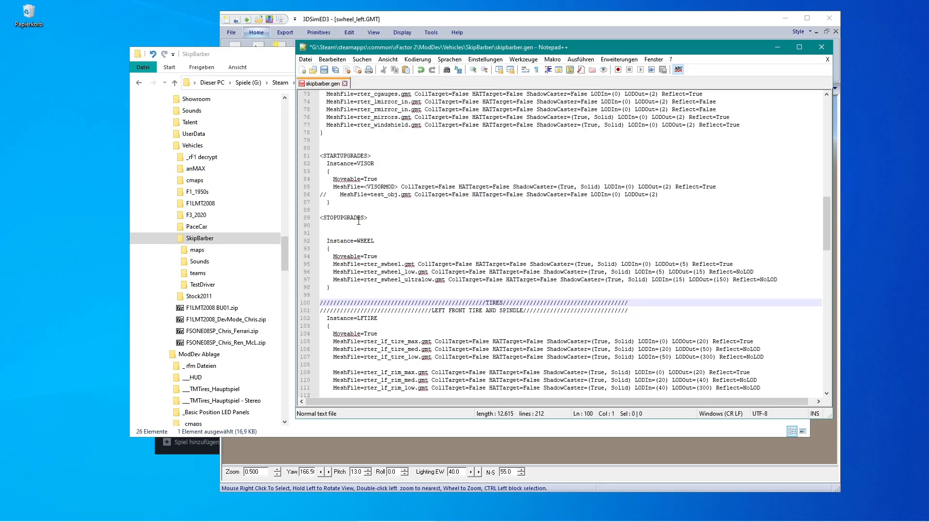
{"action": "left_click", "coordinate": [323, 227]}
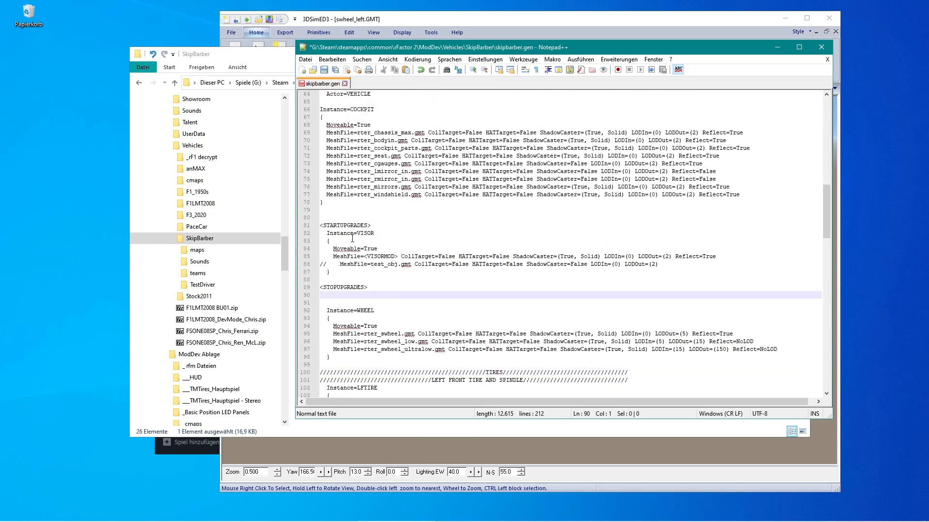
{"action": "scroll", "coordinate": [339, 232], "scroll_direction": "up", "scroll_amount": 6}
{"action": "scroll", "coordinate": [353, 239], "scroll_direction": "up", "scroll_amount": 1}
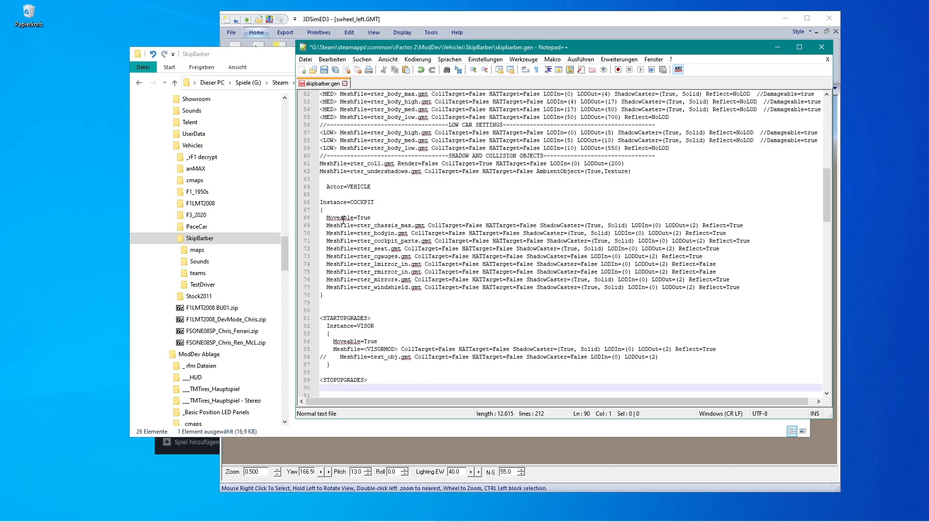
{"action": "left_click", "coordinate": [320, 201], "text": "shift"}
{"action": "key", "text": "Delete"}
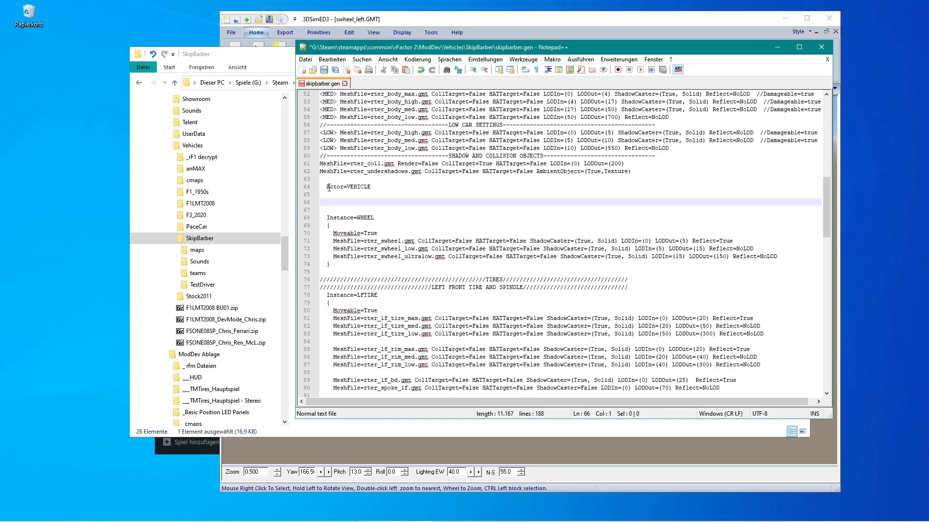
Step: Delete all mesh and settings lines between the first <MAX> rter_body_max.gmt line and Actor=VEHICLE
{"action": "left_click_drag", "start_coordinate": [327, 186], "coordinate": [372, 188]}
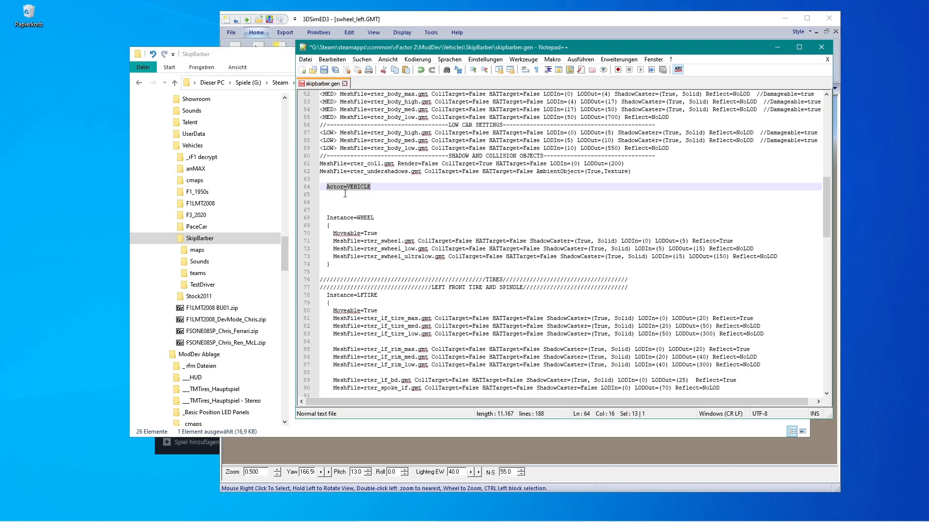
{"action": "left_click", "coordinate": [326, 178]}
{"action": "scroll", "coordinate": [381, 192], "scroll_direction": "up", "scroll_amount": 4}
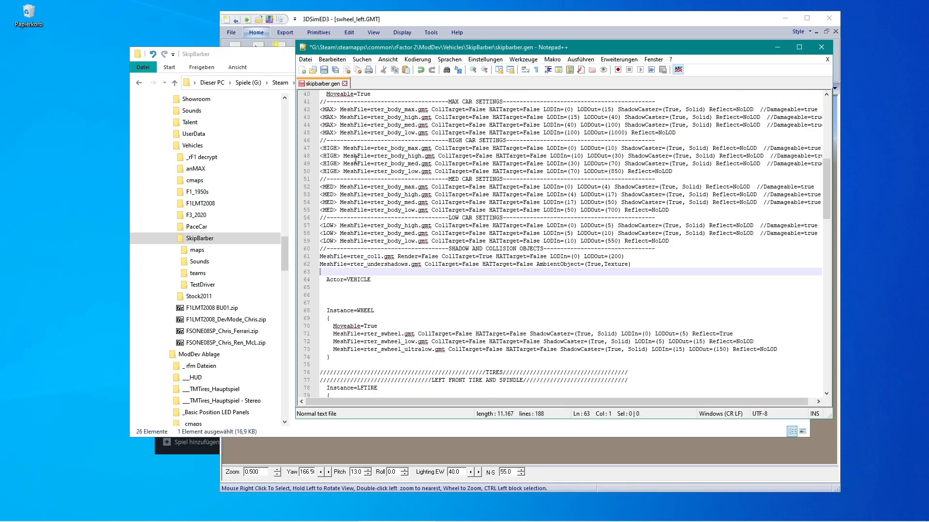
{"action": "scroll", "coordinate": [355, 158], "scroll_direction": "up", "scroll_amount": 2}
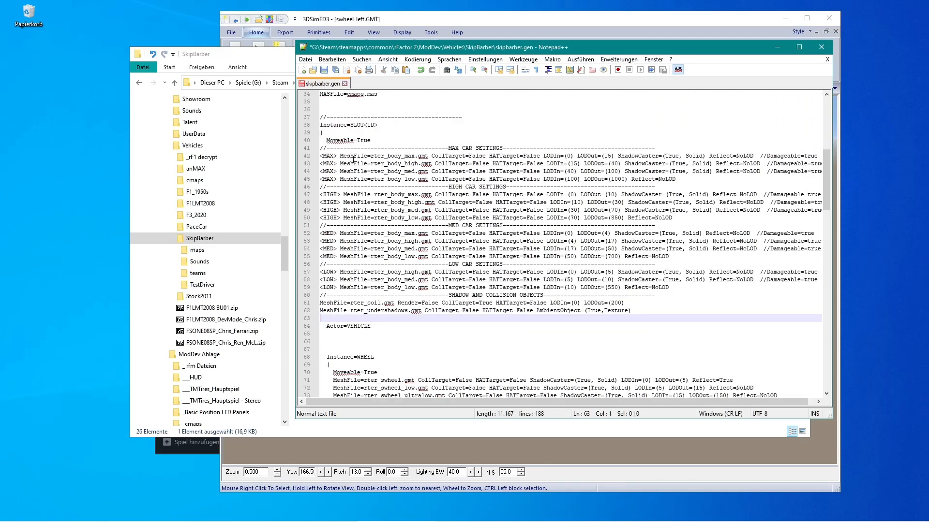
{"action": "left_click", "coordinate": [321, 165], "text": "shift"}
{"action": "key", "text": "Delete"}
Step: Remove the <MAX> tag from the start of the rter_body_max.gmt MeshFile line
{"action": "key", "text": "Up"}
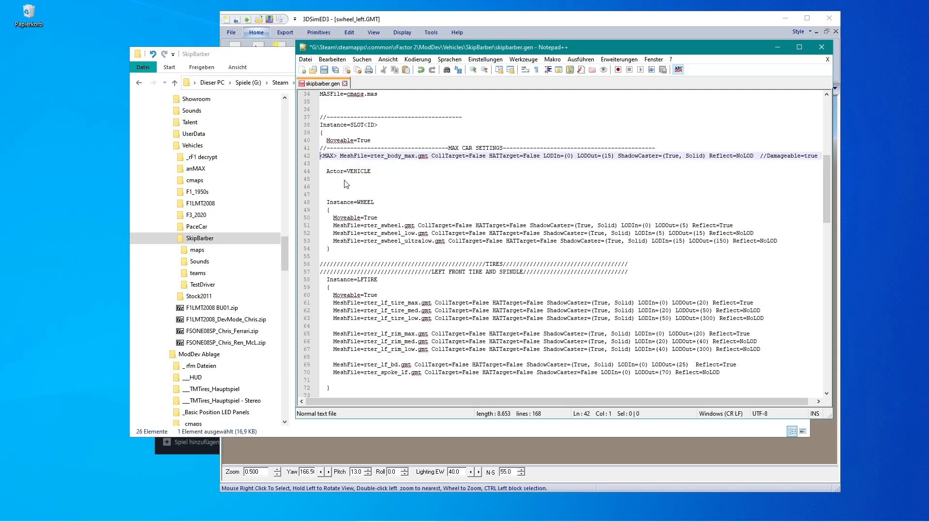
{"action": "key", "text": "Delete"}
{"action": "key", "text": "Delete"}
{"action": "key", "text": "Delete"}
{"action": "key", "text": "Delete"}
{"action": "key", "text": "Delete"}
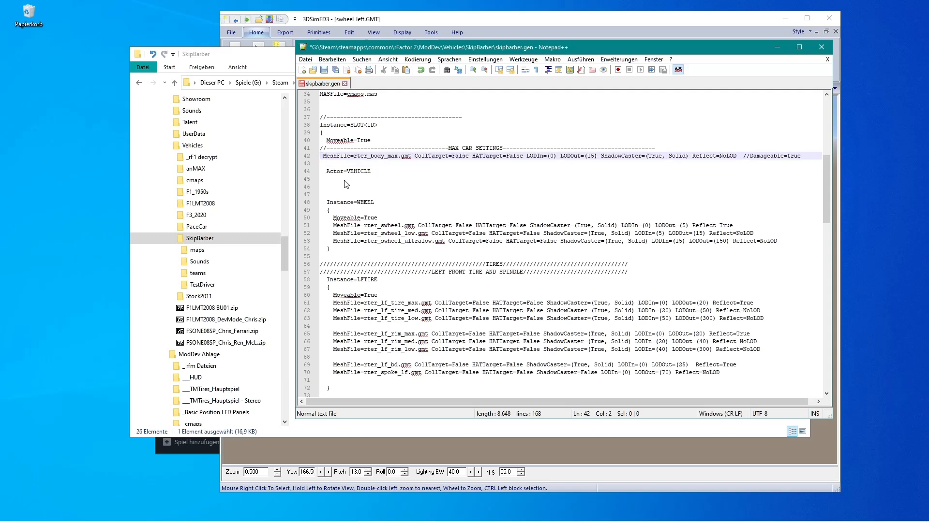
Step: Insert Render=False after rter_body_max.gmt on the MeshFile line
{"action": "key", "text": "ctrl+Right"}
{"action": "key", "text": "ctrl+Right"}
{"action": "key", "text": "ctrl+Right"}
{"action": "key", "text": "ctrl+Right"}
{"action": "key", "text": "Right"}
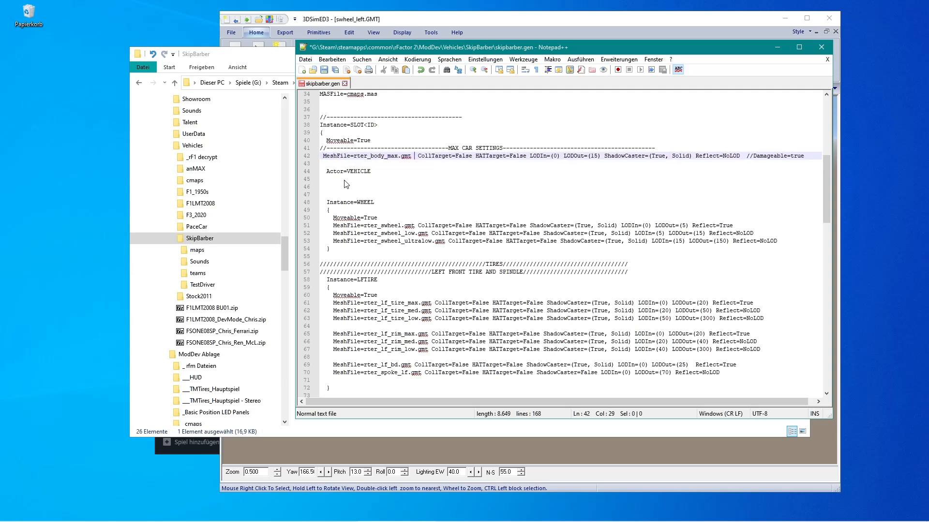
{"action": "type", "text": "Render="}
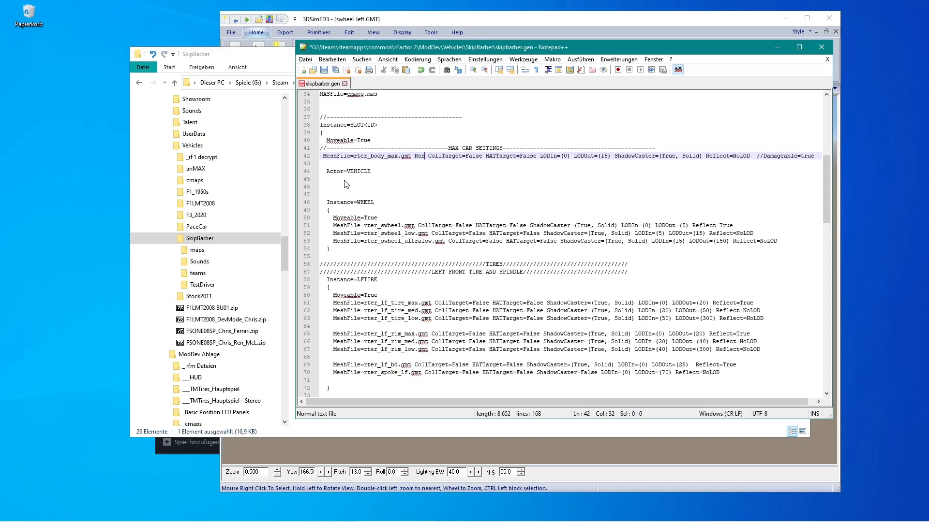
{"action": "type", "text": "False"}
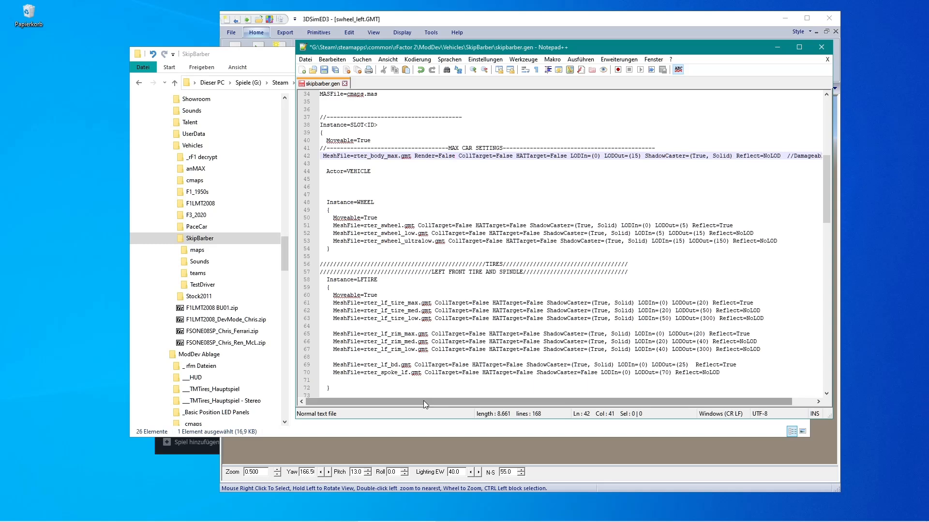
Step: Set LODOut to (0) on the rter_body_max.gmt line and delete everything after it, from ShadowCaster through the Damageable comment
{"action": "left_click_drag", "start_coordinate": [424, 402], "coordinate": [425, 401]}
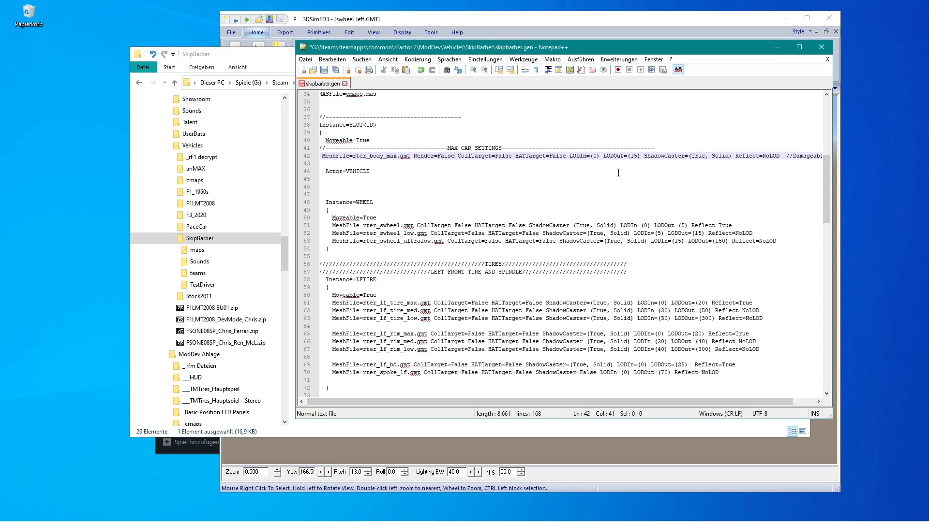
{"action": "left_click", "coordinate": [631, 156]}
{"action": "type", "text": "1"}
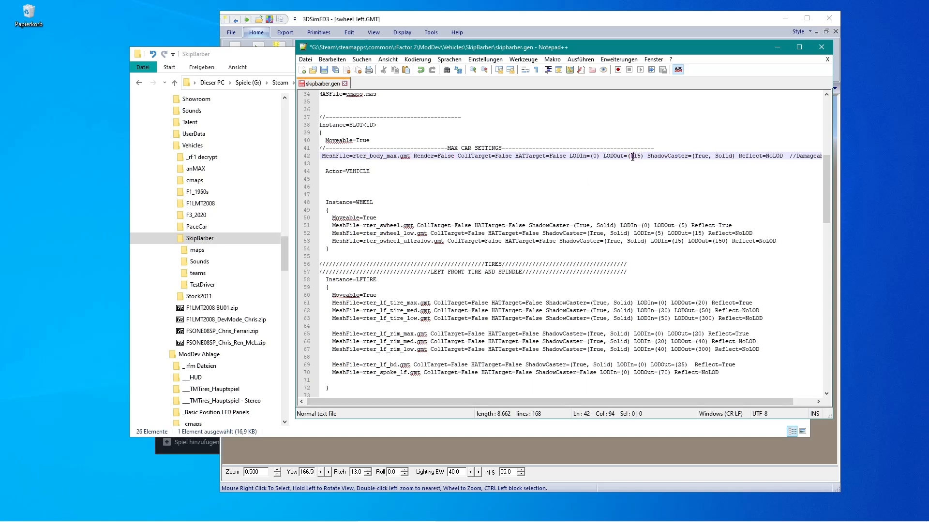
{"action": "key", "text": "Delete"}
{"action": "key", "text": "Delete"}
{"action": "key", "text": "shift+End"}
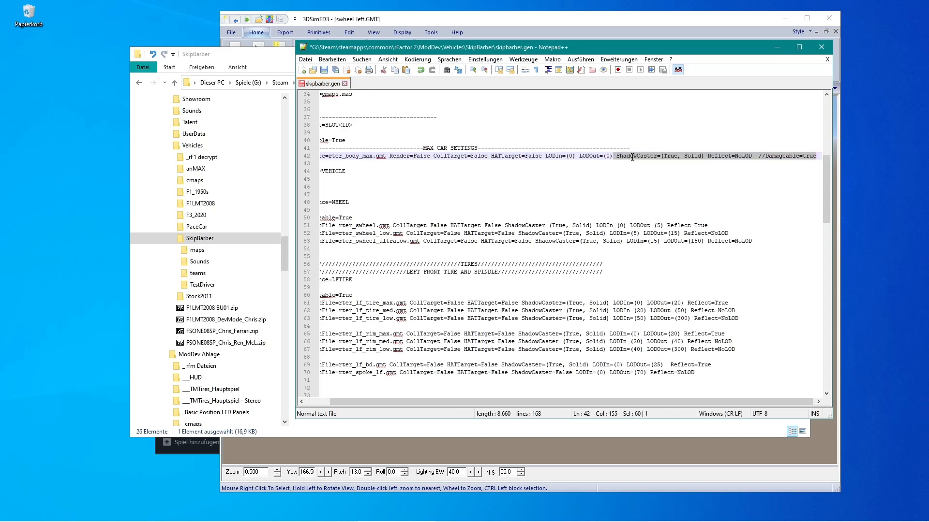
{"action": "key", "text": "Delete"}
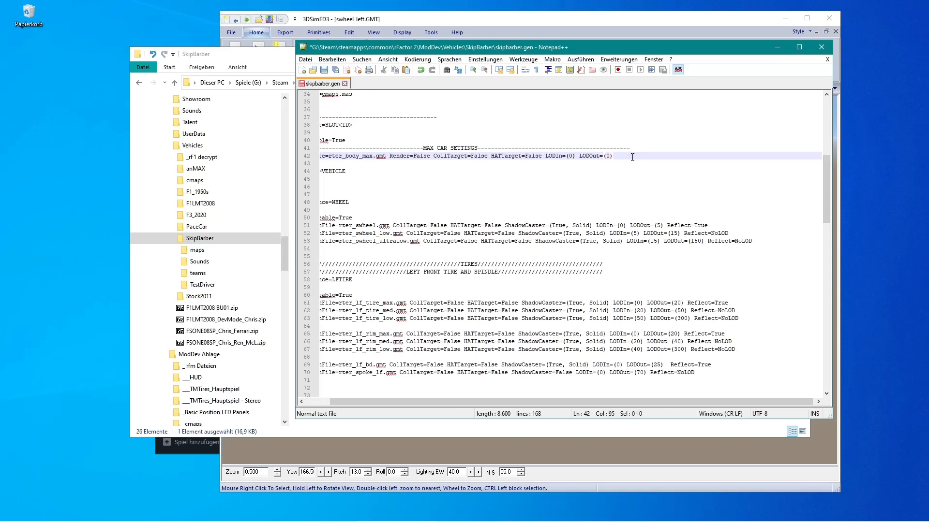
{"action": "scroll", "coordinate": [532, 400], "scroll_direction": "left", "scroll_amount": 2}
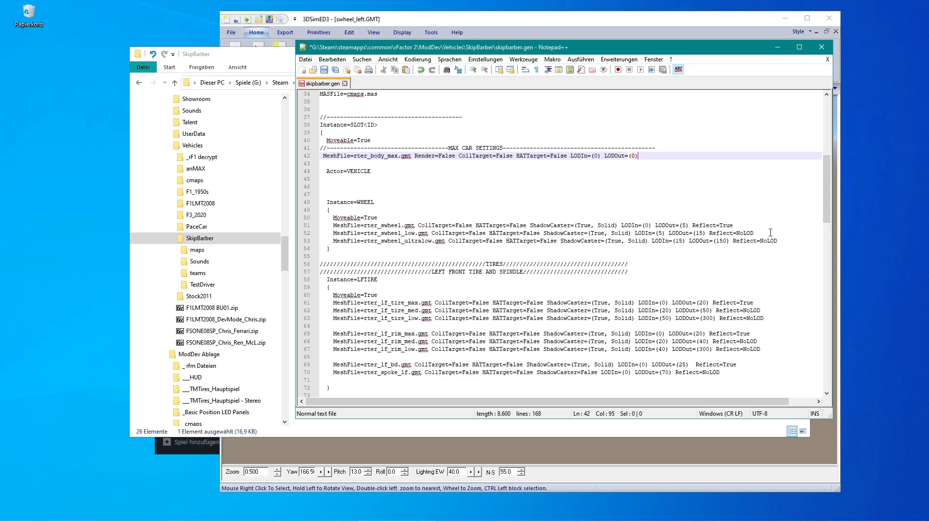
Step: Switch to File Explorer and copy the name of the TestDriver folder inside SkipBarber
{"action": "left_click", "coordinate": [183, 243]}
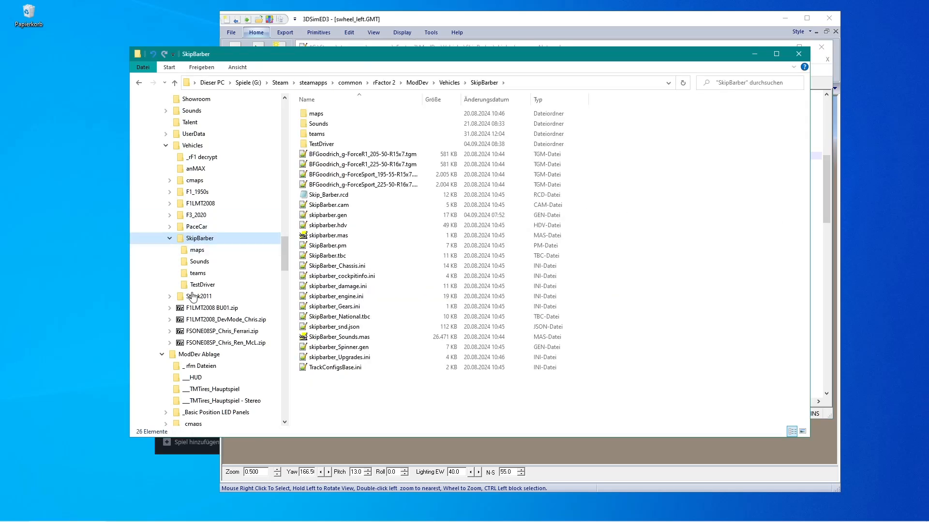
{"action": "left_click", "coordinate": [313, 145]}
{"action": "left_click", "coordinate": [314, 148]}
{"action": "key", "text": "ctrl+c"}
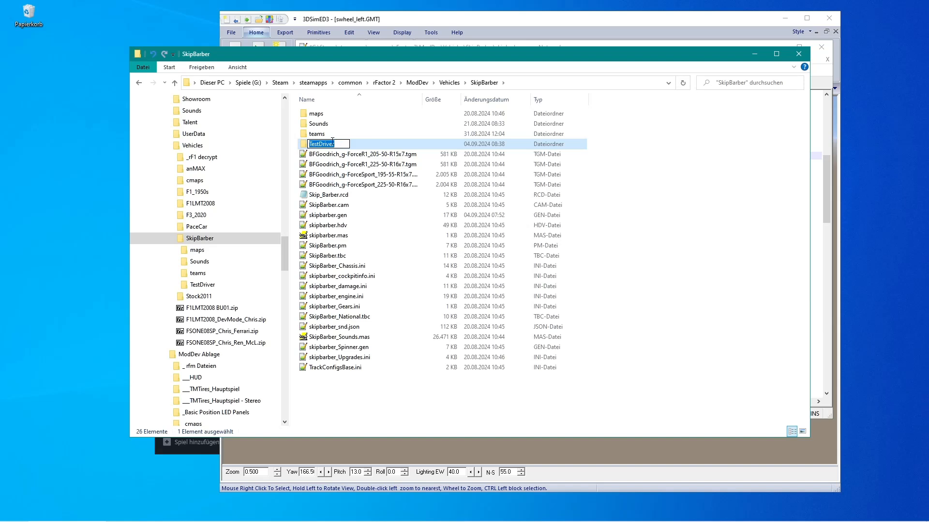
{"action": "left_click", "coordinate": [305, 149]}
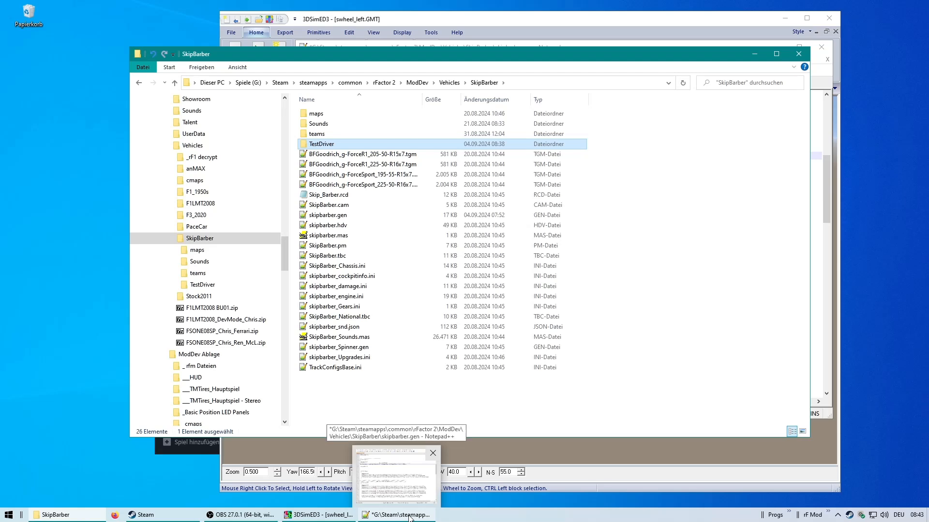
Step: Back in Notepad++, delete the SearchPath=SkipBarber and MASFile=SkipBarber\skipbarber.mas lines with the blank lines around them
{"action": "left_click", "coordinate": [409, 516]}
{"action": "scroll", "coordinate": [419, 286], "scroll_direction": "up", "scroll_amount": 7}
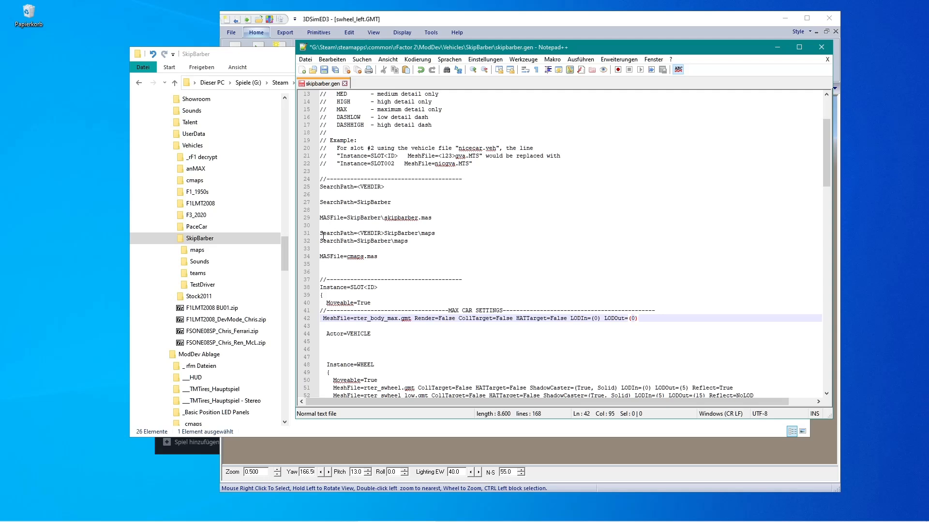
{"action": "left_click", "coordinate": [321, 232]}
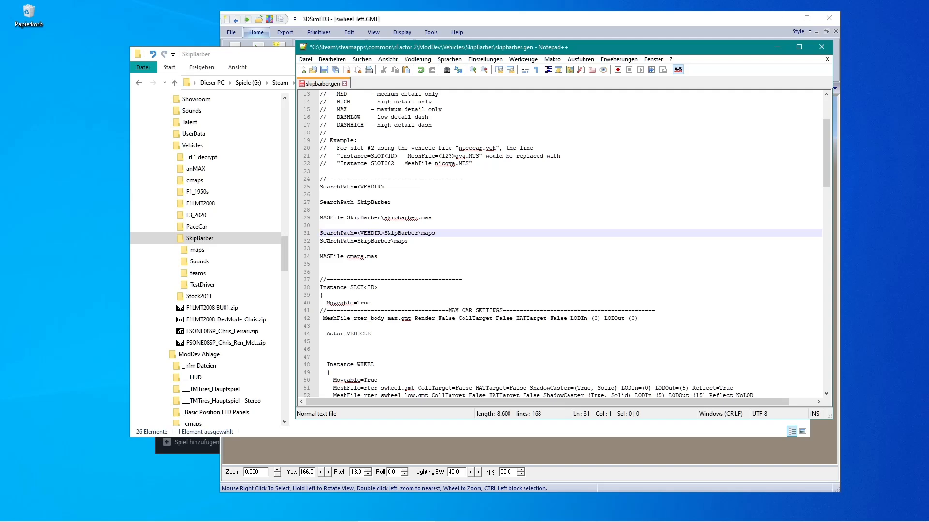
{"action": "key", "text": "shift+Up"}
{"action": "key", "text": "shift+Up"}
{"action": "key", "text": "shift+Up"}
{"action": "key", "text": "shift+Up"}
{"action": "key", "text": "shift+Up"}
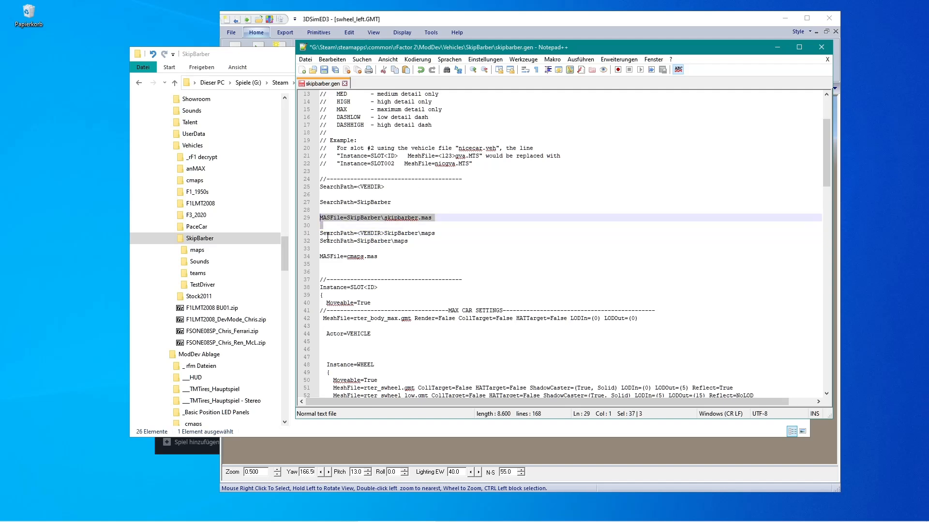
{"action": "key", "text": "Delete"}
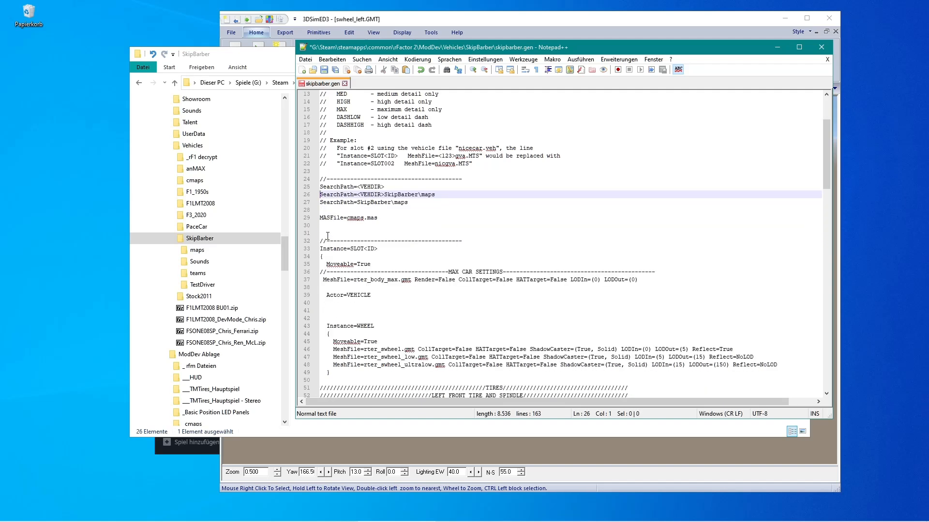
Step: Delete the SearchPath=SkipBarber\maps line, leaving an extra blank line below SearchPath=<VEHDIR>SkipBarber\maps
{"action": "key", "text": "Down"}
{"action": "key", "text": "Return"}
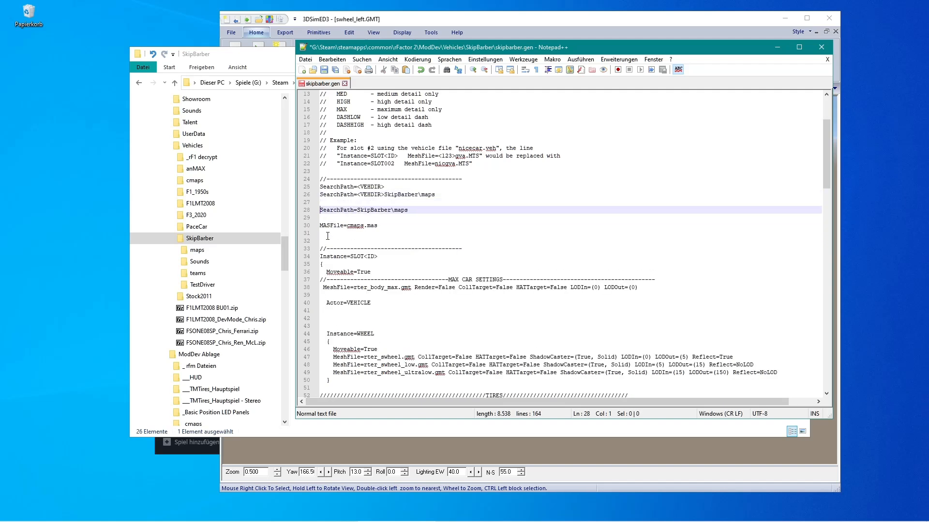
{"action": "key", "text": "shift+Down"}
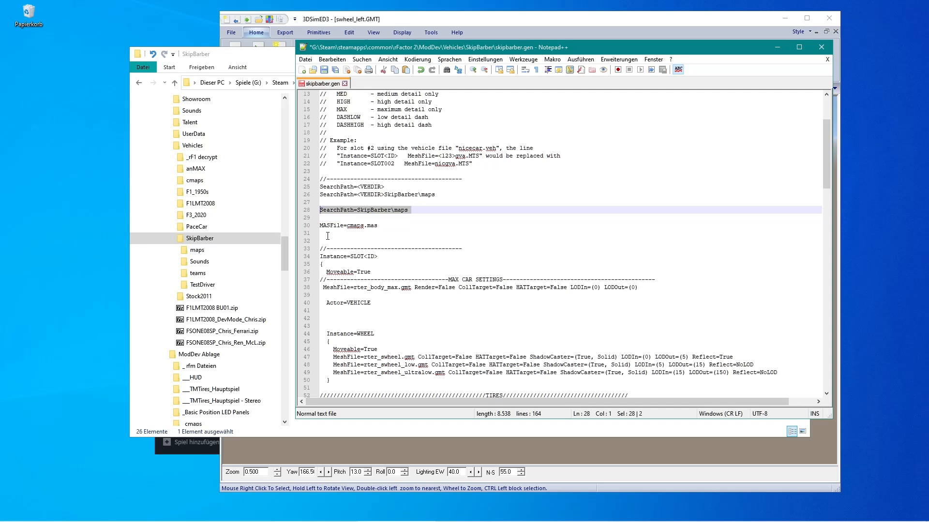
{"action": "key", "text": "Delete"}
Step: Examine the SearchPath=<VEHDIR> line and the cmaps.mas reference in the MASFile line
{"action": "key", "text": "Up"}
{"action": "key", "text": "Up"}
{"action": "key", "text": "Up"}
{"action": "key", "text": "shift+Right"}
{"action": "key", "text": "shift+Right"}
{"action": "key", "text": "shift+Right"}
{"action": "key", "text": "shift+Right"}
{"action": "key", "text": "shift+Right"}
{"action": "key", "text": "shift+Right"}
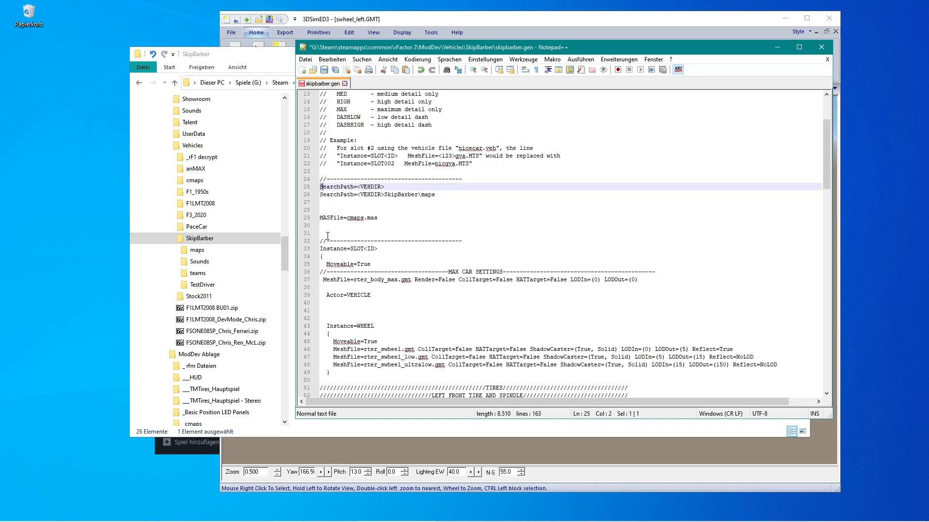
{"action": "key", "text": "shift+Right"}
{"action": "key", "text": "shift+Right"}
{"action": "key", "text": "shift+Right"}
{"action": "key", "text": "shift+Right"}
{"action": "key", "text": "shift+Right"}
{"action": "key", "text": "shift+Right"}
{"action": "key", "text": "shift+Right"}
{"action": "key", "text": "shift+Right"}
{"action": "key", "text": "shift+Right"}
{"action": "key", "text": "shift+Right"}
{"action": "key", "text": "shift+Right"}
{"action": "key", "text": "shift+Right"}
{"action": "key", "text": "shift+Right"}
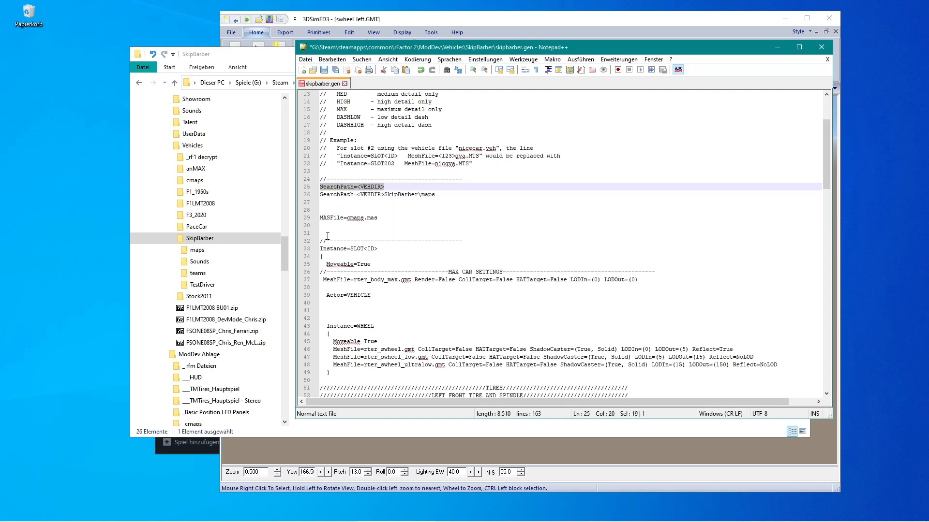
{"action": "left_click_drag", "start_coordinate": [347, 219], "coordinate": [380, 219]}
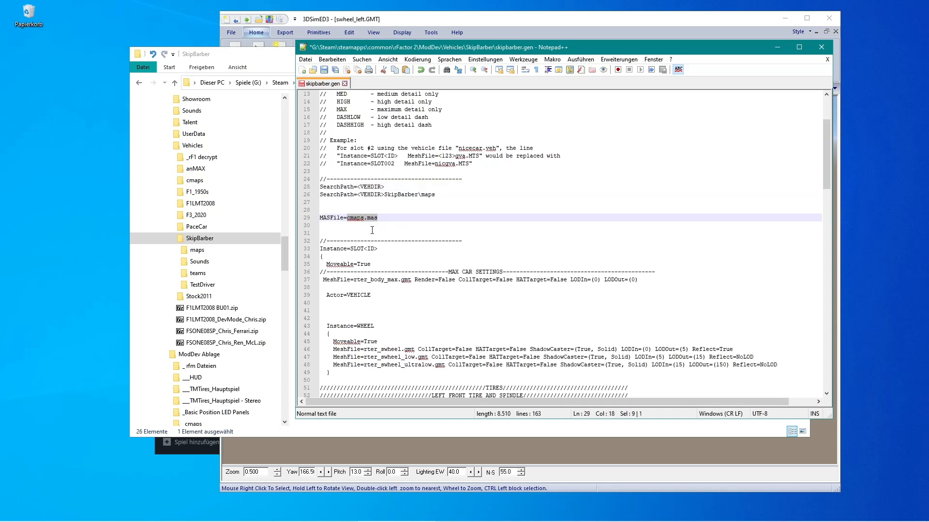
Step: Duplicate the SearchPath=<VEHDIR>SkipBarber\maps line, shorten the first copy to SearchPath=<VEHDIR>SkipBarber, and add a blank line below the second
{"action": "left_click", "coordinate": [325, 201]}
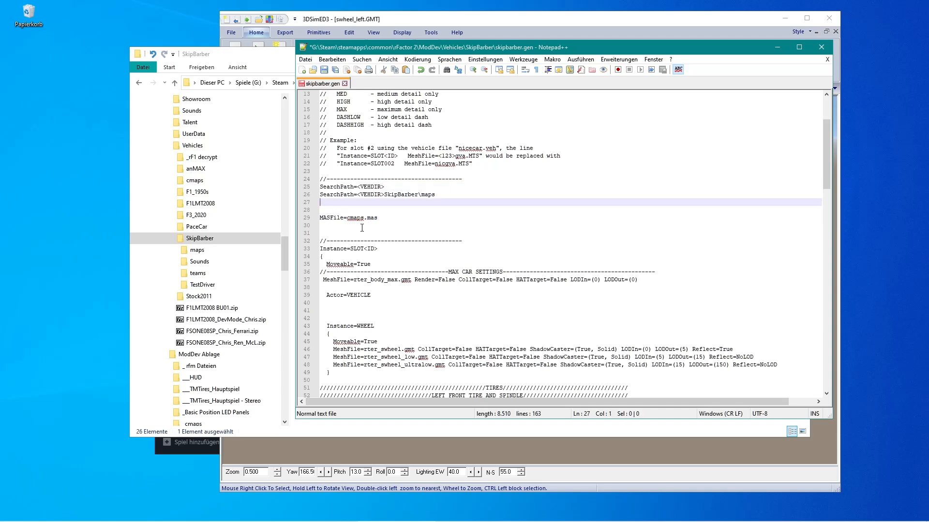
{"action": "key", "text": "shift+Up"}
{"action": "key", "text": "ctrl+d"}
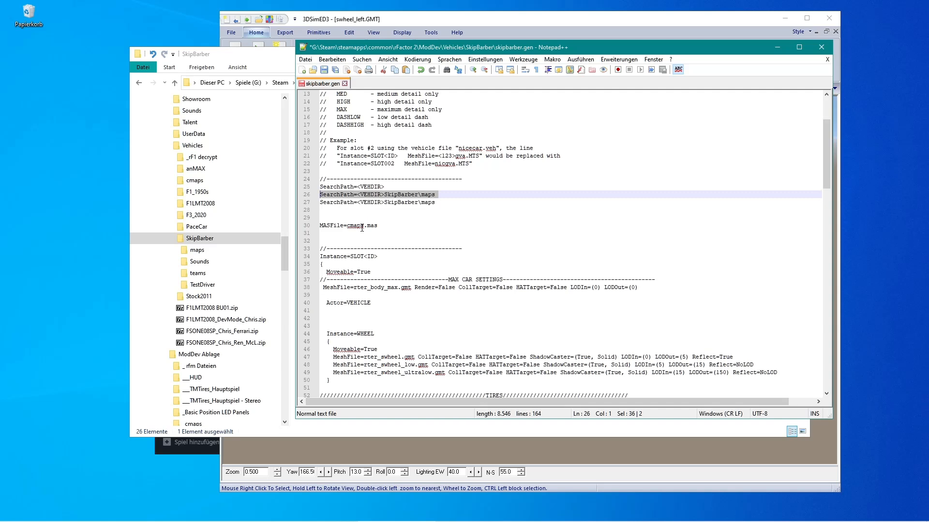
{"action": "key", "text": "Down"}
{"action": "key", "text": "Up"}
{"action": "key", "text": "End"}
{"action": "key", "text": "shift+Left"}
{"action": "key", "text": "shift+Left"}
{"action": "key", "text": "shift+Left"}
{"action": "key", "text": "shift+Left"}
{"action": "key", "text": "shift+Left"}
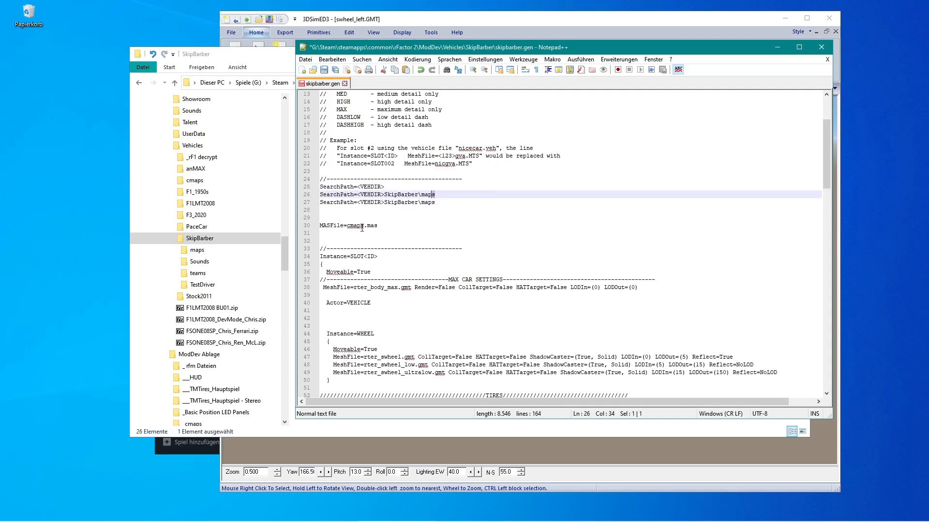
{"action": "key", "text": "Delete"}
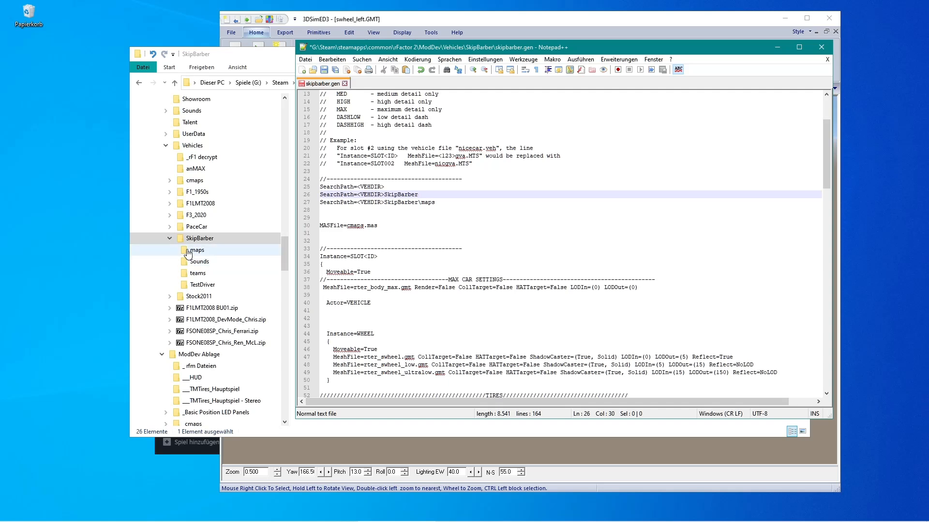
{"action": "left_click", "coordinate": [438, 204]}
{"action": "key", "text": "Return"}
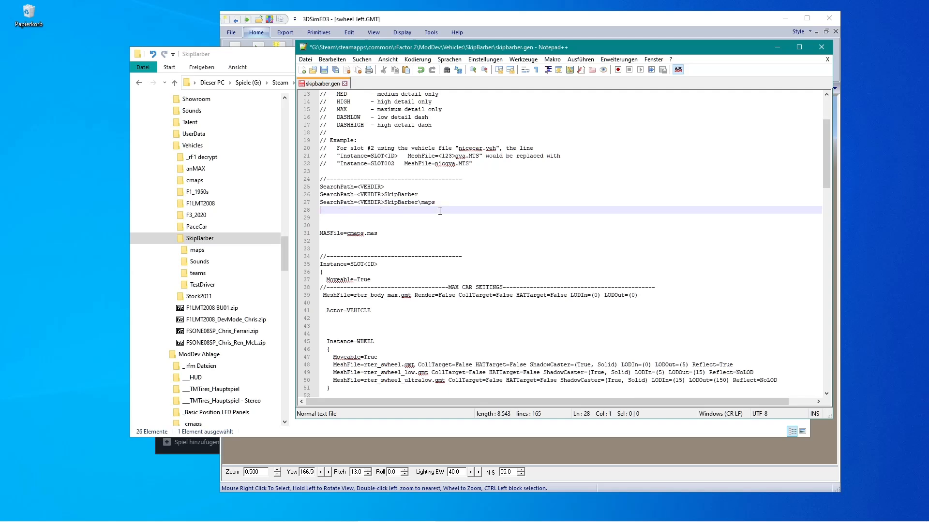
{"action": "key", "text": "shift+Up"}
{"action": "key", "text": "ctrl+v"}
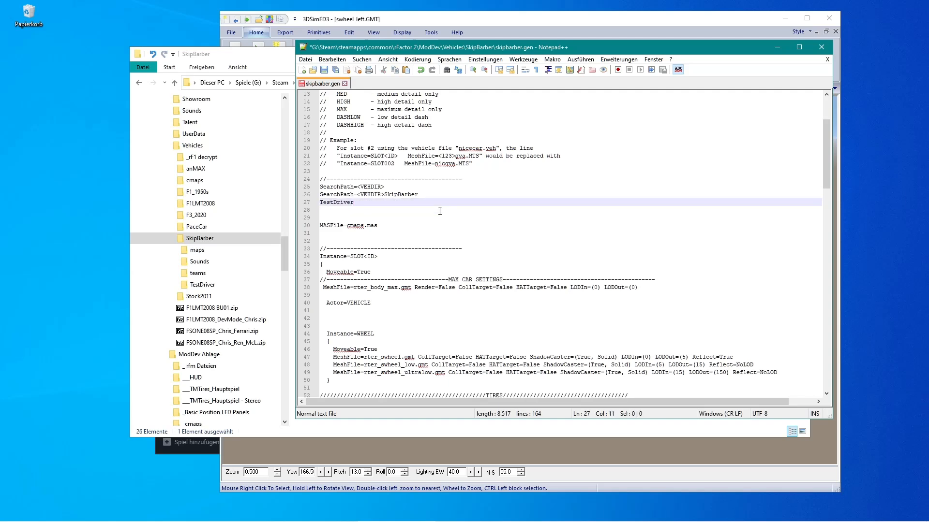
{"action": "key", "text": "BackSpace"}
{"action": "key", "text": "BackSpace"}
{"action": "key", "text": "BackSpace"}
{"action": "key", "text": "BackSpace"}
{"action": "key", "text": "BackSpace"}
{"action": "key", "text": "BackSpace"}
{"action": "key", "text": "BackSpace"}
{"action": "key", "text": "BackSpace"}
{"action": "key", "text": "BackSpace"}
{"action": "key", "text": "ctrl+v"}
{"action": "key", "text": "ctrl+z"}
{"action": "key", "text": "ctrl+z"}
{"action": "key", "text": "ctrl+z"}
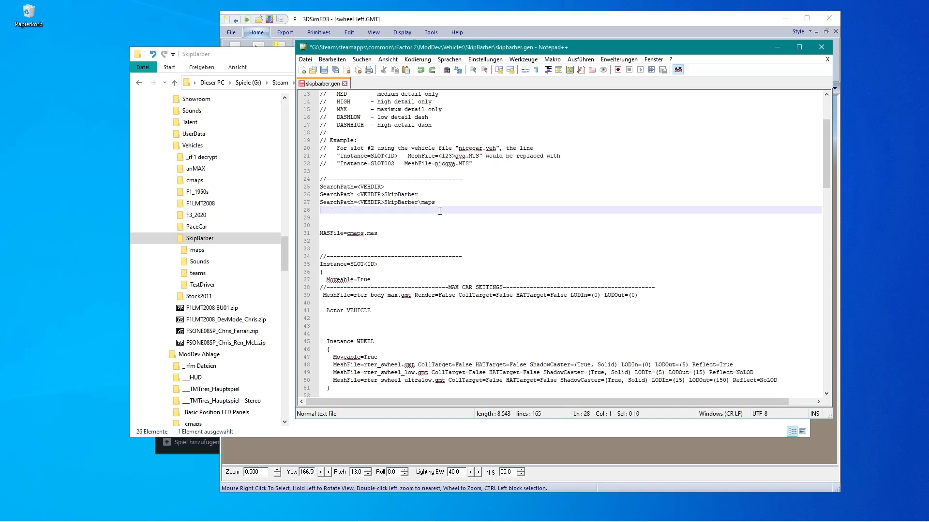
Step: Duplicate the SearchPath=<VEHDIR>SkipBarber\maps line, change the copy's folder to the copied name TestDriver, and save the file
{"action": "key", "text": "shift+Up"}
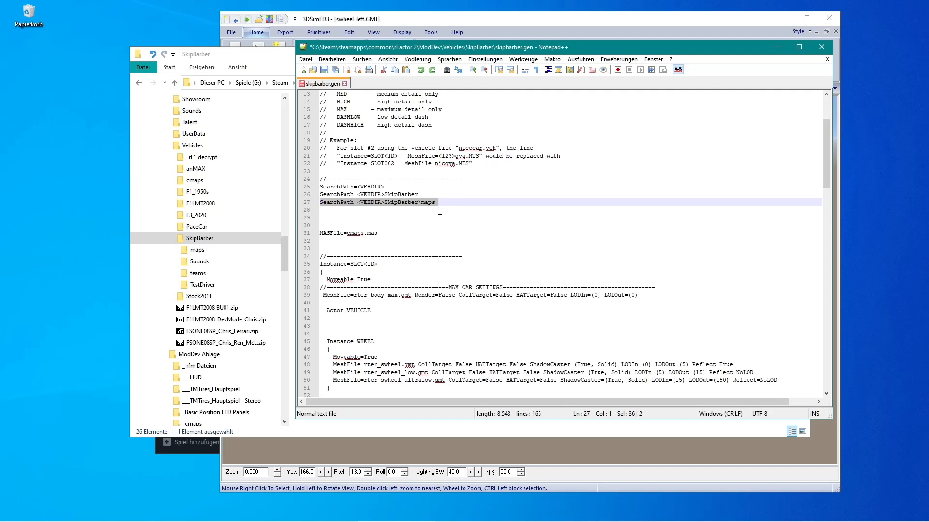
{"action": "key", "text": "ctrl+d"}
{"action": "key", "text": "Down"}
{"action": "key", "text": "Down"}
{"action": "key", "text": "Left"}
{"action": "key", "text": "shift+Left"}
{"action": "key", "text": "shift+Left"}
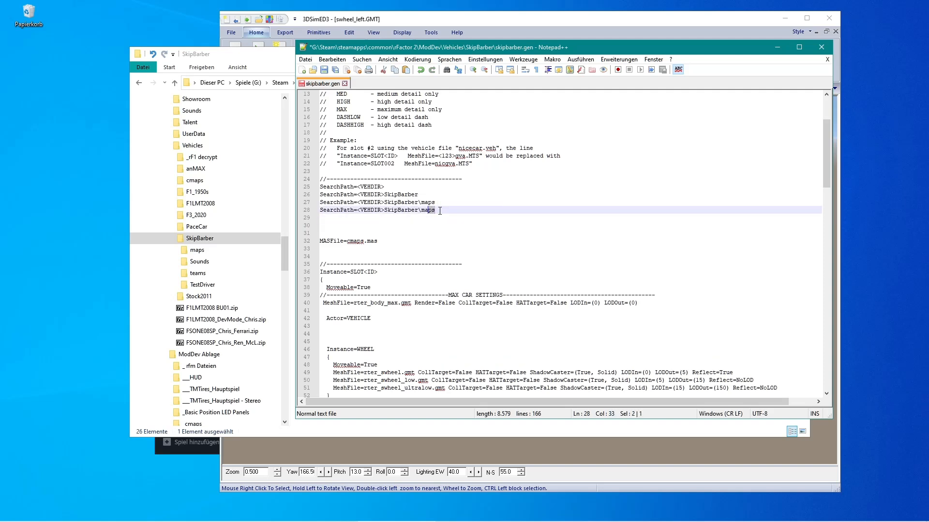
{"action": "key", "text": "shift+Left"}
{"action": "key", "text": "shift+Left"}
{"action": "key", "text": "ctrl+v"}
{"action": "left_click", "coordinate": [324, 68]}
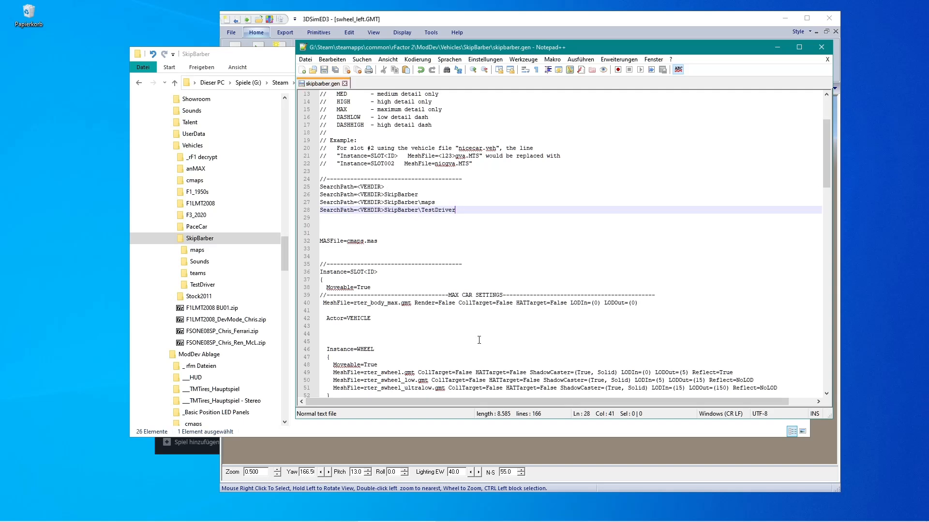
Step: Prefix the rter_body_max.gmt name in the MAX CAR SETTINGS MeshFile line with an underscore and save the file
{"action": "scroll", "coordinate": [480, 343], "scroll_direction": "down", "scroll_amount": 1}
{"action": "scroll", "coordinate": [480, 342], "scroll_direction": "down", "scroll_amount": 1}
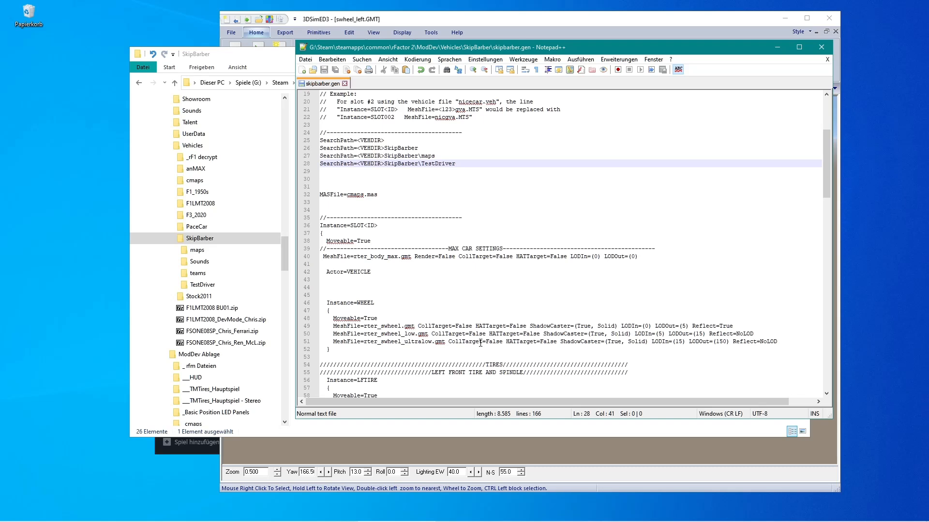
{"action": "scroll", "coordinate": [480, 342], "scroll_direction": "down", "scroll_amount": 1}
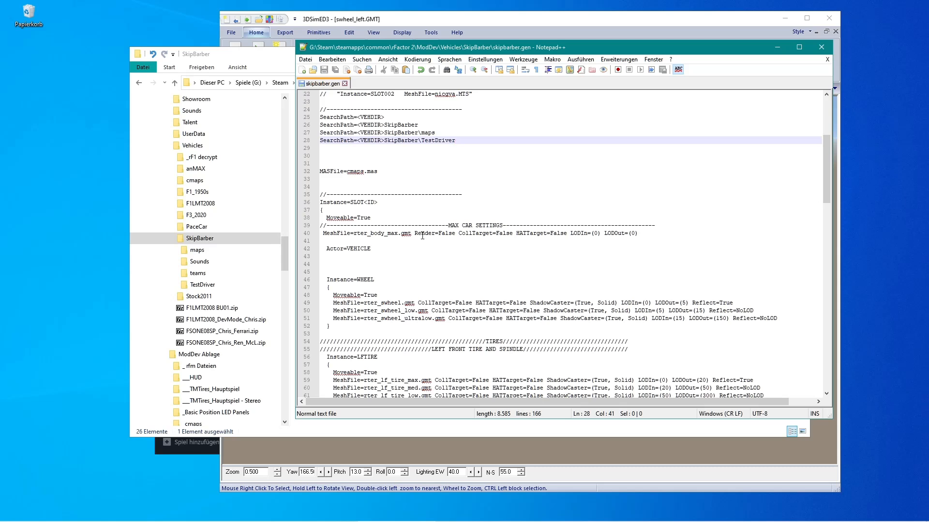
{"action": "left_click_drag", "start_coordinate": [414, 234], "coordinate": [453, 233]}
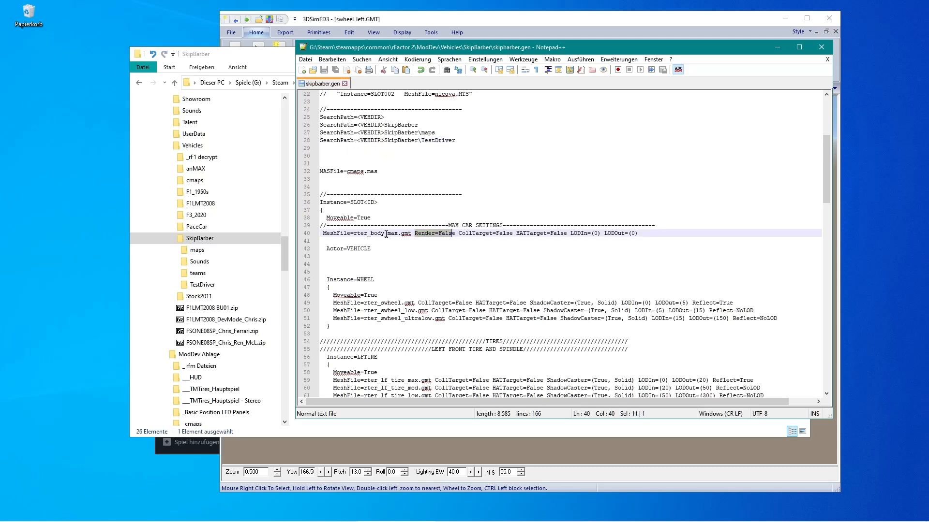
{"action": "left_click", "coordinate": [355, 234]}
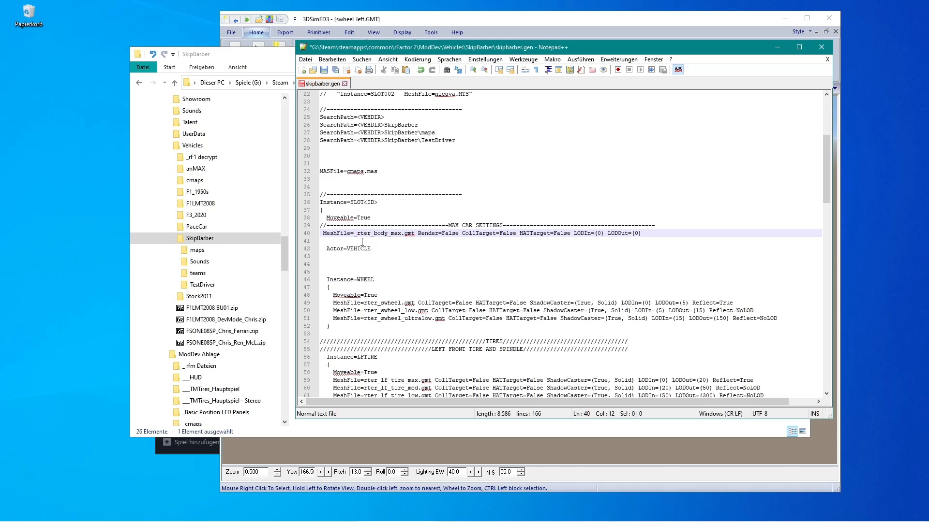
{"action": "left_click", "coordinate": [325, 70]}
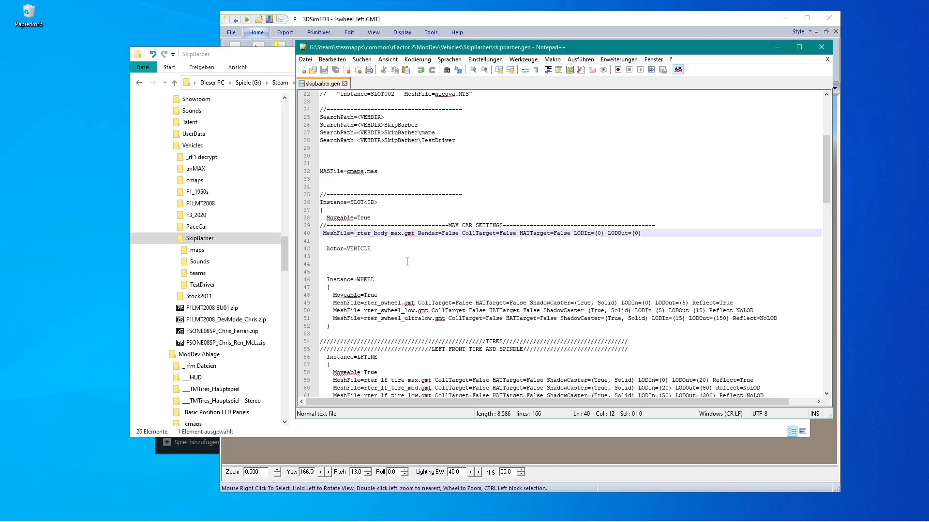
{"action": "scroll", "coordinate": [407, 262], "scroll_direction": "down", "scroll_amount": 3}
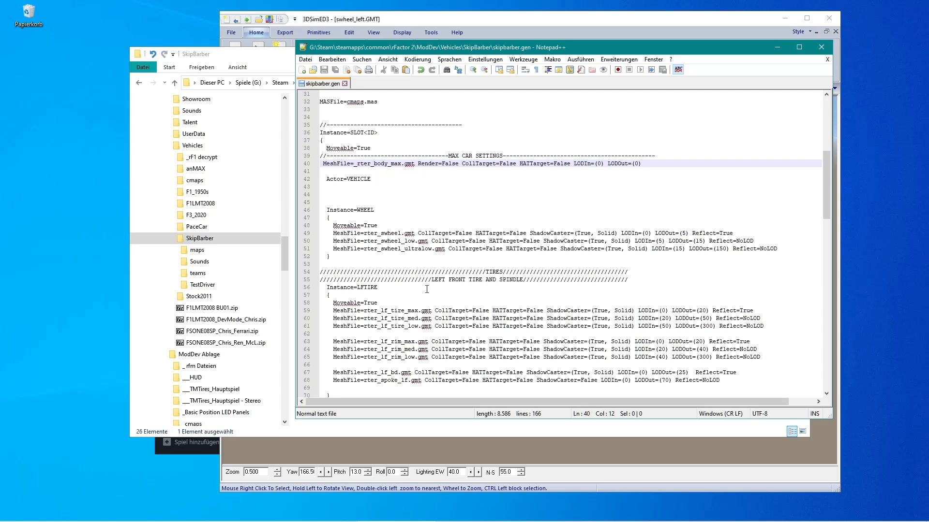
{"action": "left_click", "coordinate": [488, 451]}
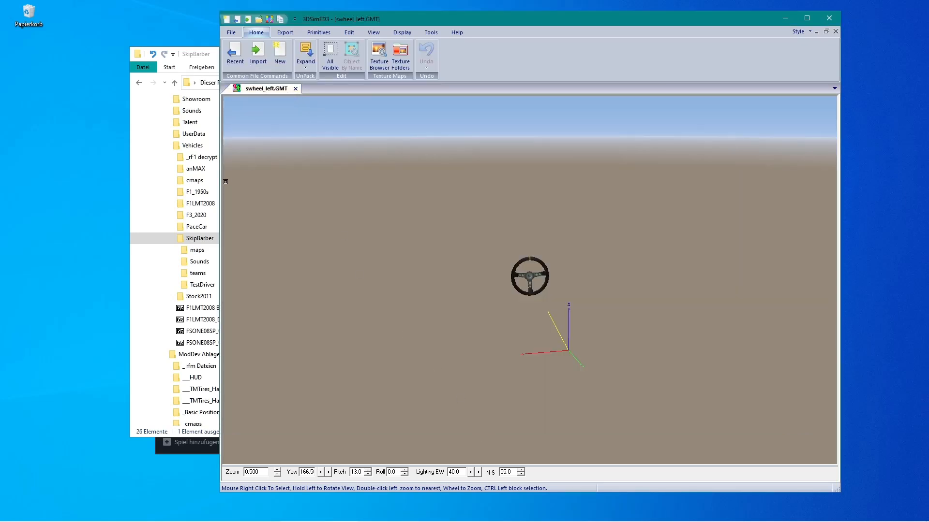
{"action": "left_click", "coordinate": [184, 146]}
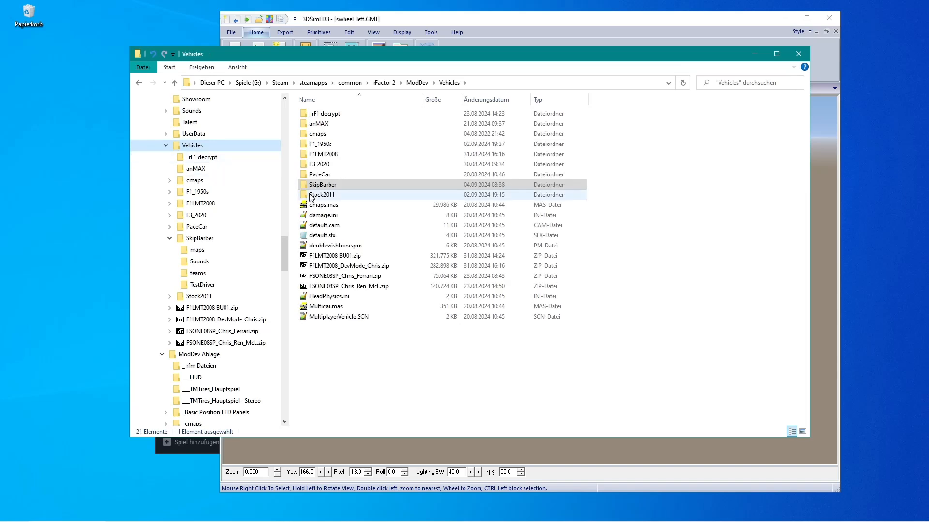
{"action": "mouse_move", "coordinate": [314, 516]}
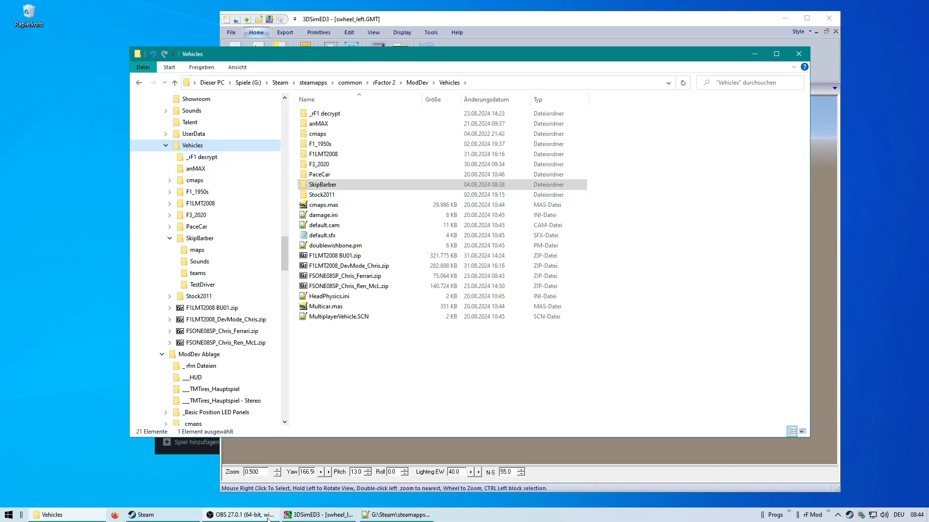
{"action": "left_click", "coordinate": [392, 517]}
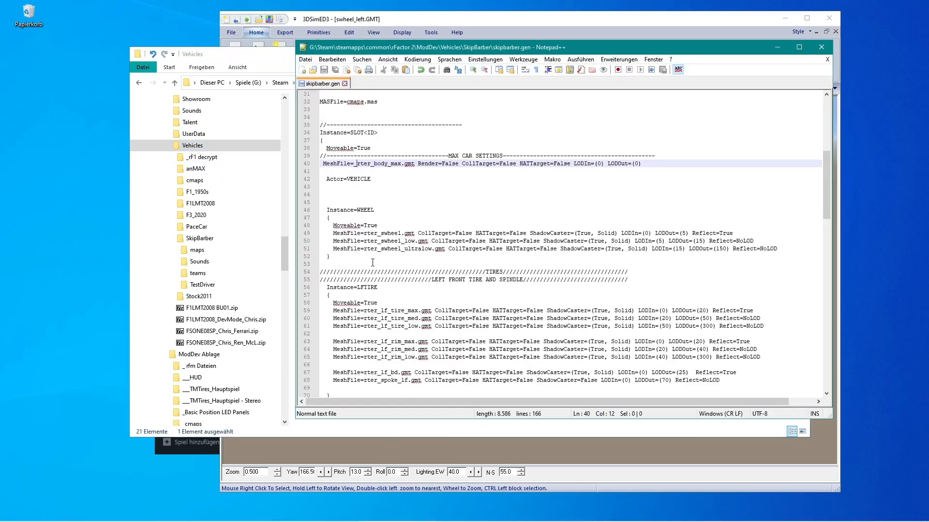
{"action": "left_click", "coordinate": [310, 60]}
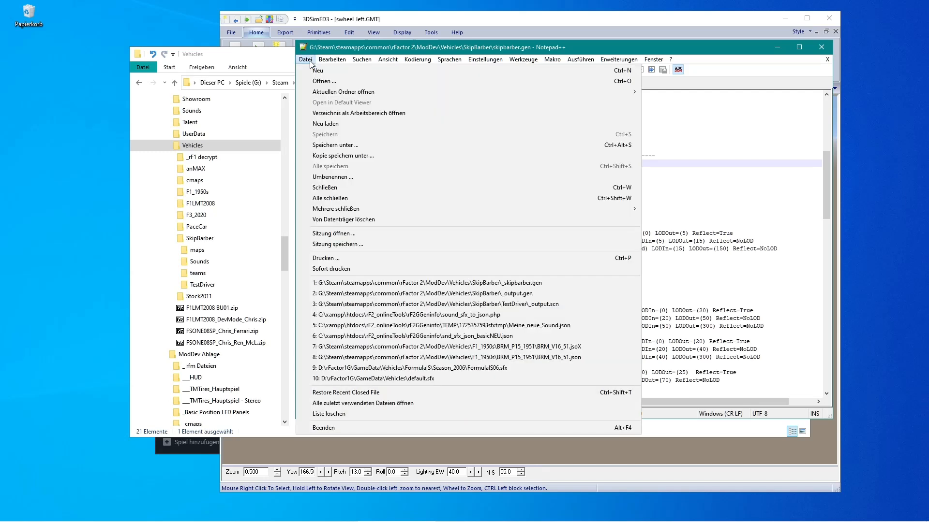
{"action": "left_click", "coordinate": [347, 145]}
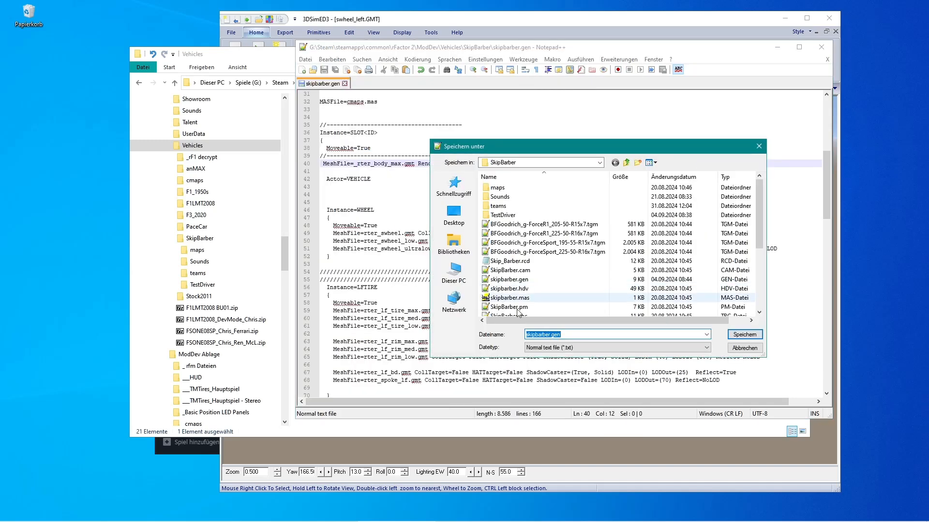
{"action": "left_click", "coordinate": [745, 349]}
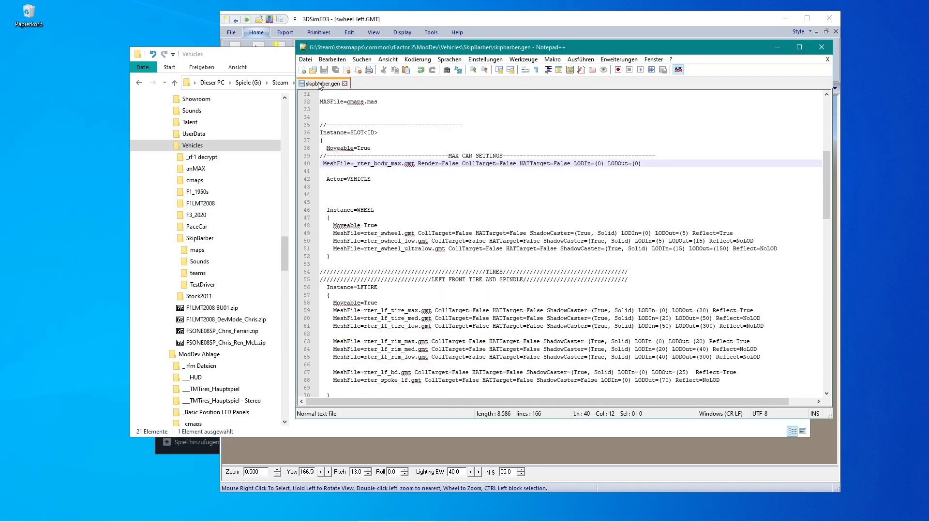
Step: Save the edited gen file under the new name _skipbarber.gen in the SkipBarber folder
{"action": "left_click", "coordinate": [306, 60]}
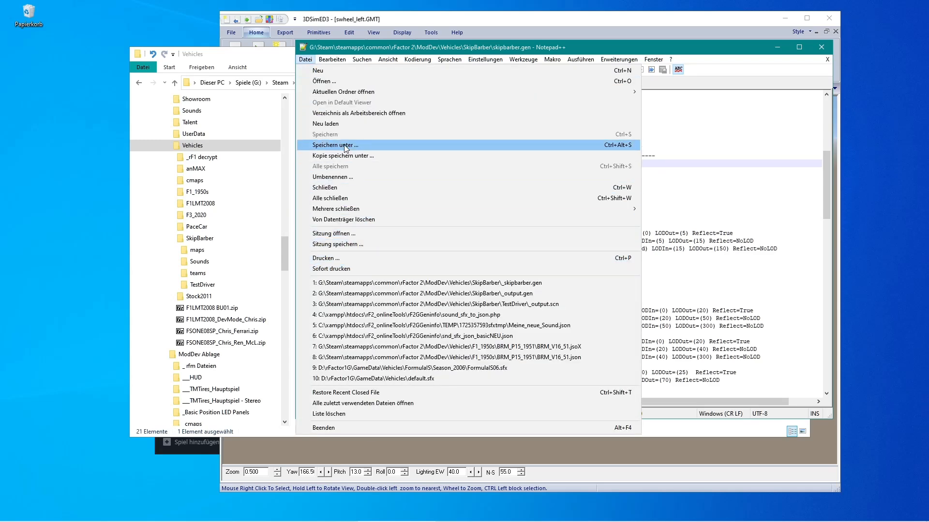
{"action": "left_click", "coordinate": [345, 146]}
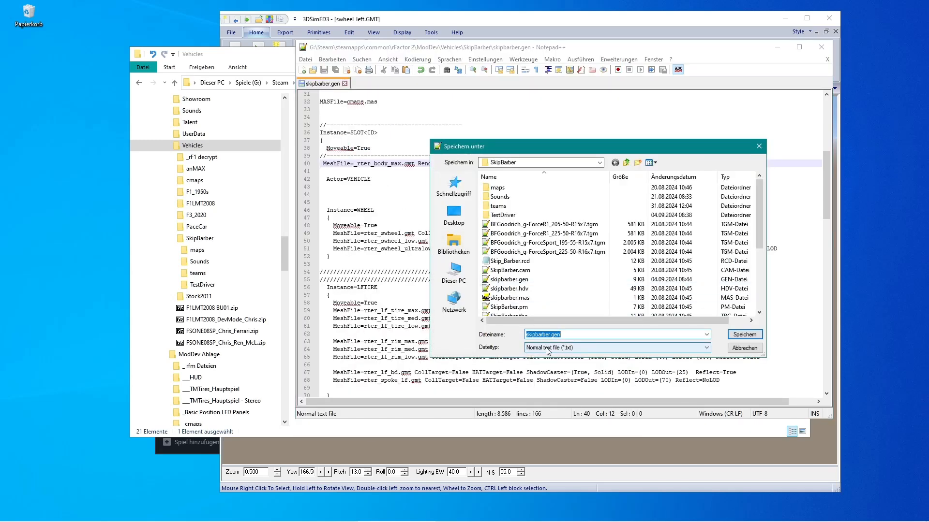
{"action": "left_click", "coordinate": [527, 334]}
{"action": "type", "text": "_"}
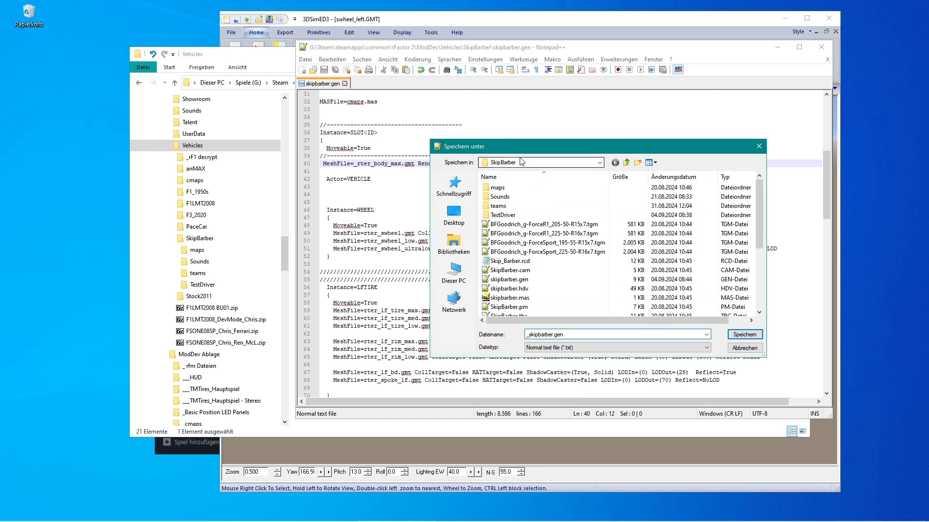
{"action": "left_click", "coordinate": [757, 336]}
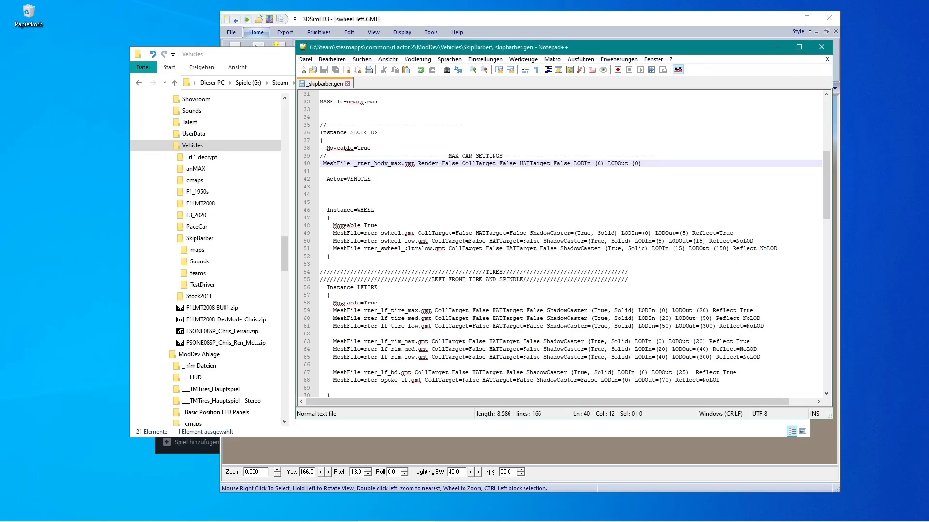
Step: Open skipbarber_05.veh from the SkipBarber teams folder, set its Graphics entry to SkipBarber\_SkipBarber.gen, and save it
{"action": "left_click", "coordinate": [189, 273]}
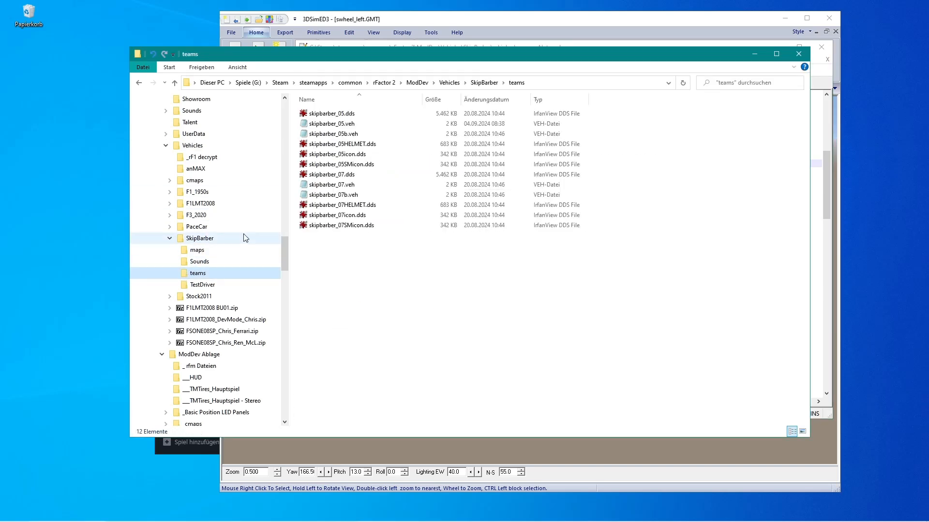
{"action": "double_click", "coordinate": [305, 125]}
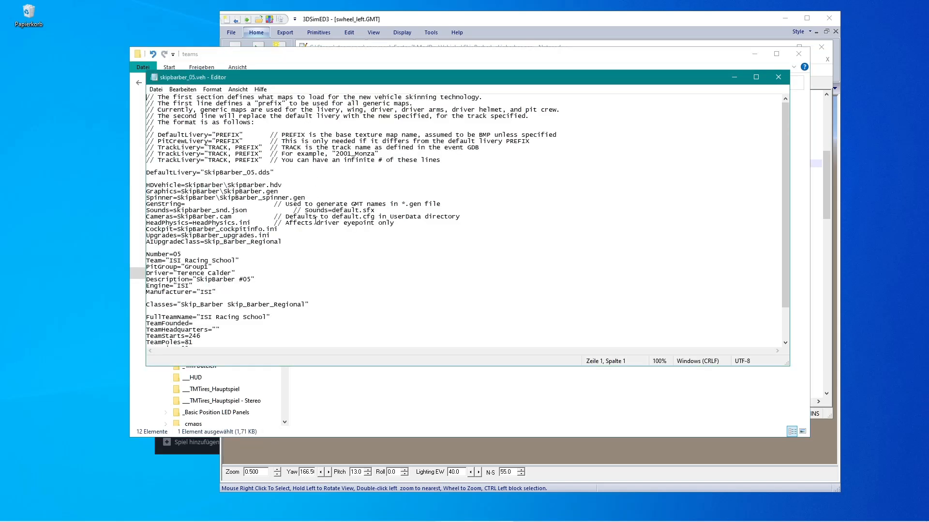
{"action": "left_click", "coordinate": [224, 193]}
{"action": "type", "text": "_"}
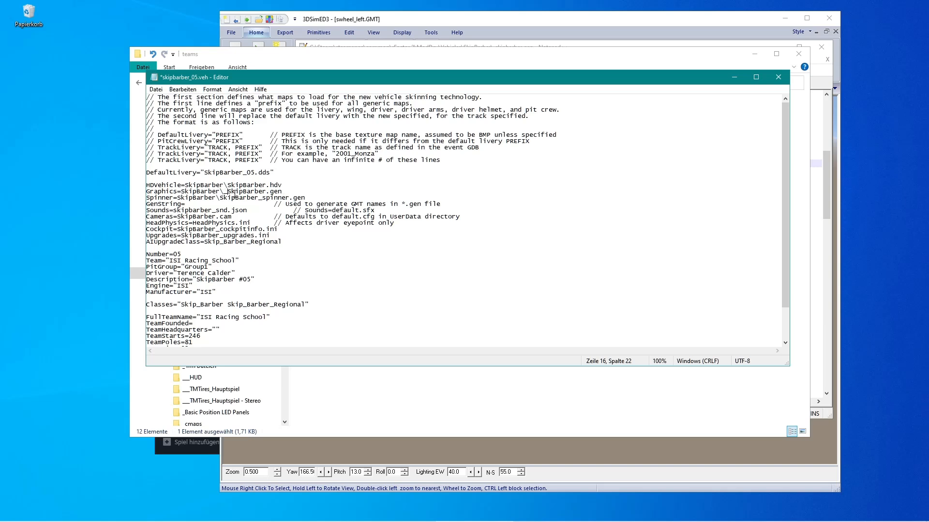
{"action": "left_click_drag", "start_coordinate": [224, 192], "coordinate": [282, 196]}
{"action": "left_click", "coordinate": [156, 90]}
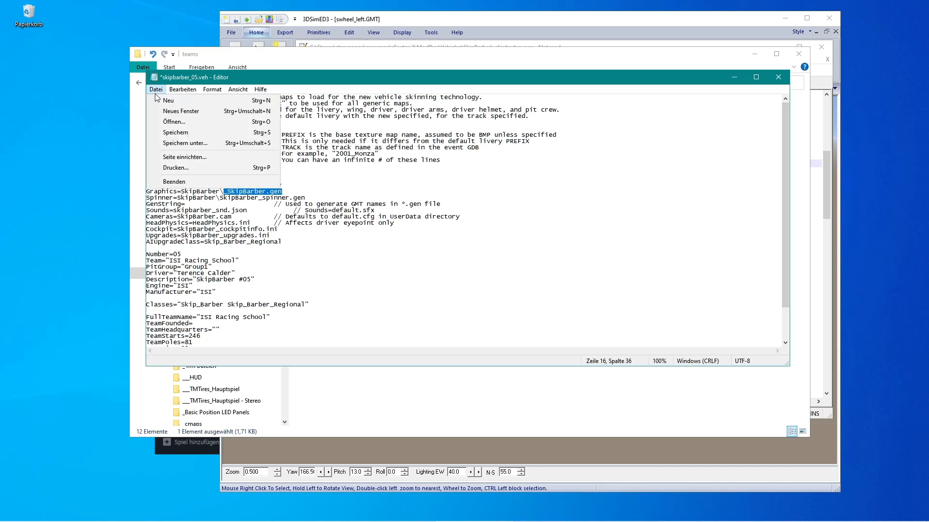
{"action": "left_click", "coordinate": [185, 133]}
Step: Switch to 3DSimED3, close swheel_left.GMT, and import skipbarber_05.veh from the SkipBarber teams folder
{"action": "left_click", "coordinate": [498, 15]}
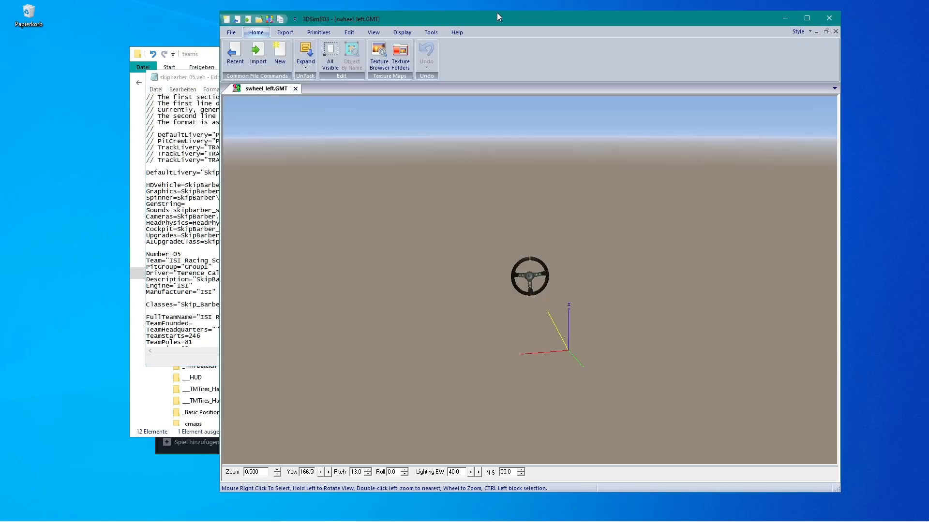
{"action": "left_click", "coordinate": [295, 89]}
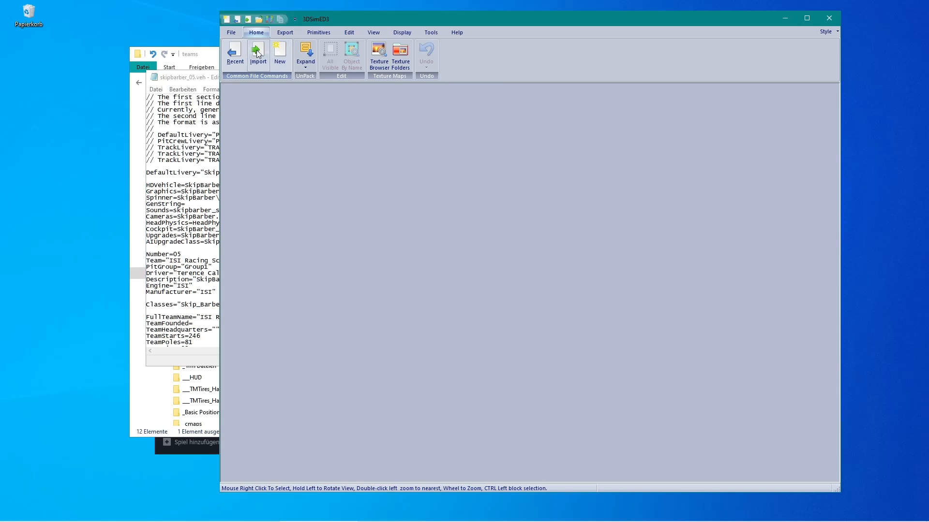
{"action": "left_click", "coordinate": [256, 50]}
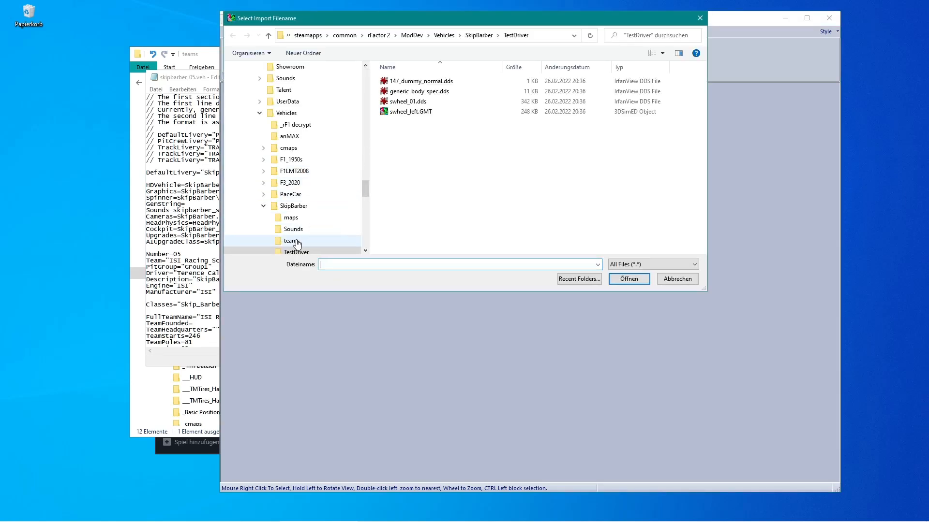
{"action": "left_click", "coordinate": [291, 241]}
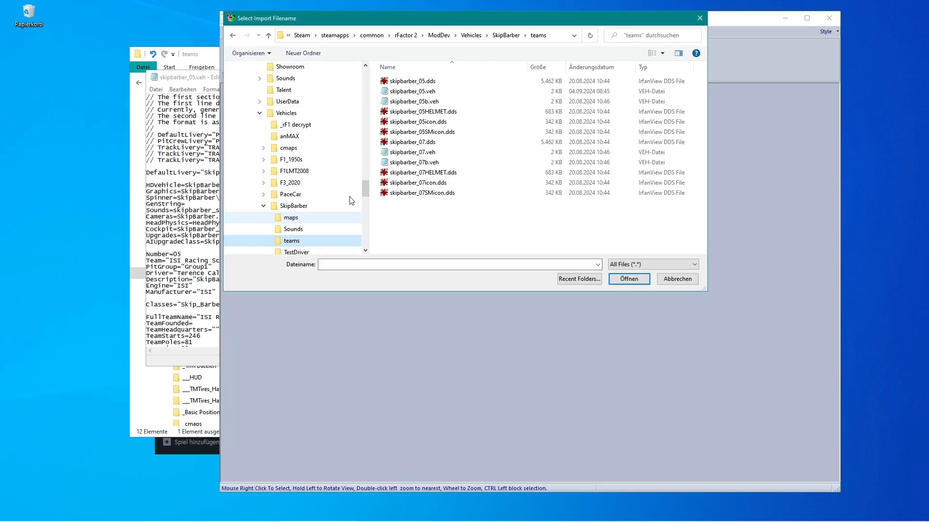
{"action": "double_click", "coordinate": [387, 92]}
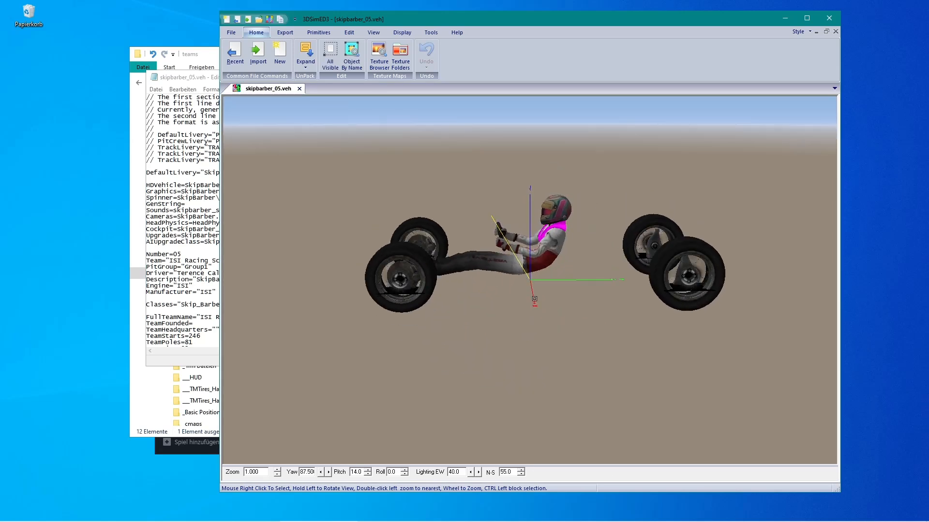
{"action": "mouse_move", "coordinate": [534, 299]}
{"action": "left_mouse_down"}
{"action": "mouse_move", "coordinate": [491, 318]}
{"action": "mouse_move", "coordinate": [532, 315]}
{"action": "left_mouse_up"}
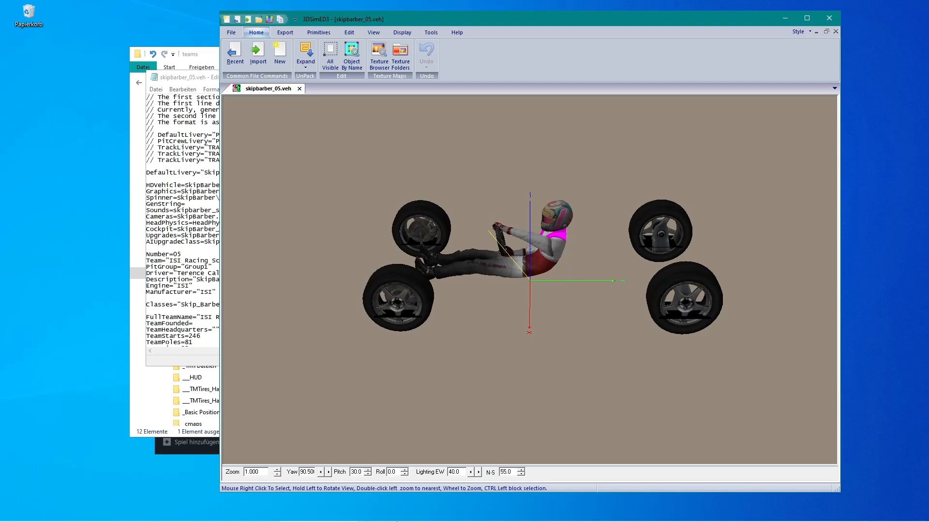
Step: Switch to _skipbarber.gen in Notepad++ and duplicate the Instance=WHEEL block, separating the two copies with a blank line
{"action": "left_click", "coordinate": [399, 516]}
{"action": "scroll", "coordinate": [401, 317], "scroll_direction": "down", "scroll_amount": 2}
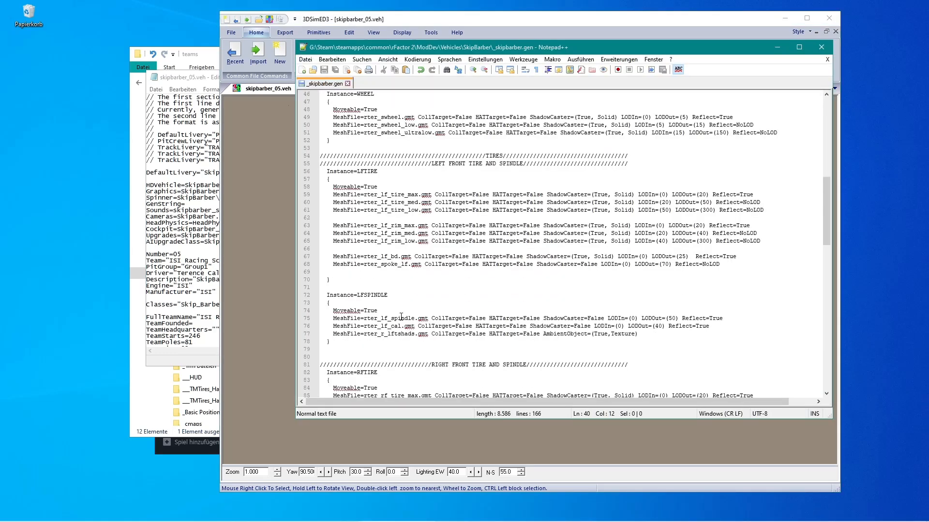
{"action": "scroll", "coordinate": [401, 317], "scroll_direction": "down", "scroll_amount": 4}
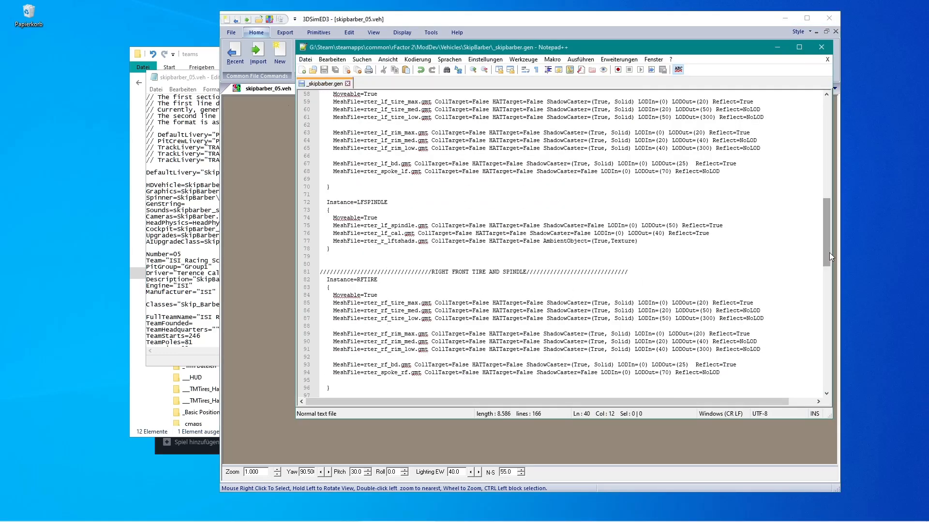
{"action": "left_click_drag", "start_coordinate": [828, 251], "coordinate": [825, 224]}
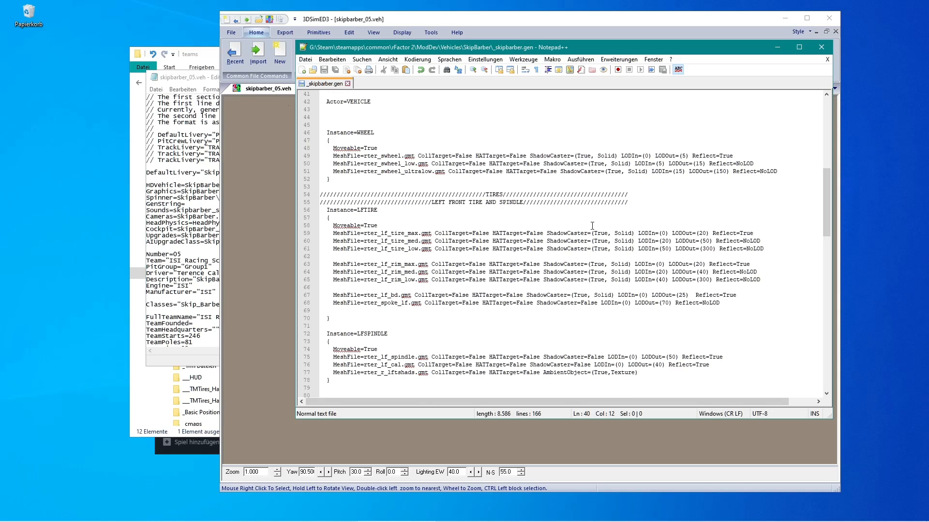
{"action": "left_click_drag", "start_coordinate": [320, 188], "coordinate": [319, 132]}
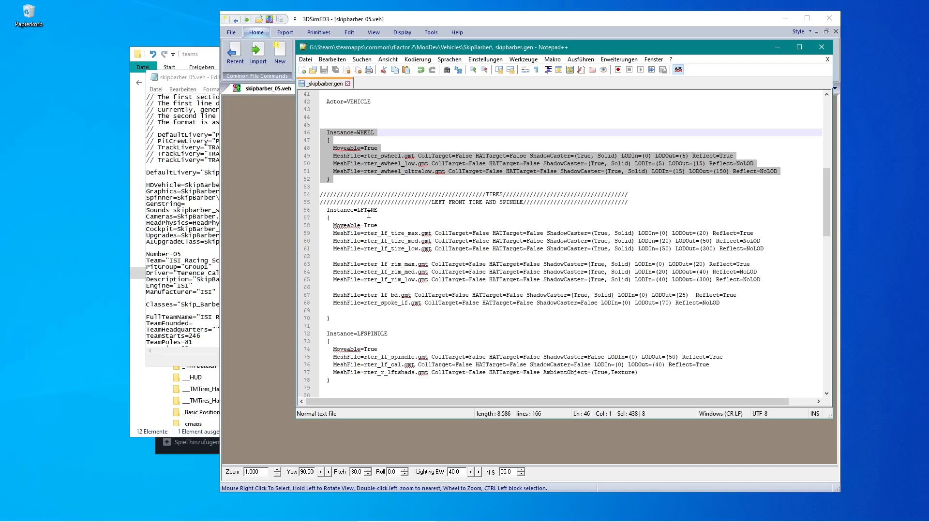
{"action": "key", "text": "ctrl+d"}
{"action": "key", "text": "Down"}
{"action": "key", "text": "Down"}
{"action": "key", "text": "Down"}
{"action": "key", "text": "Down"}
{"action": "key", "text": "Down"}
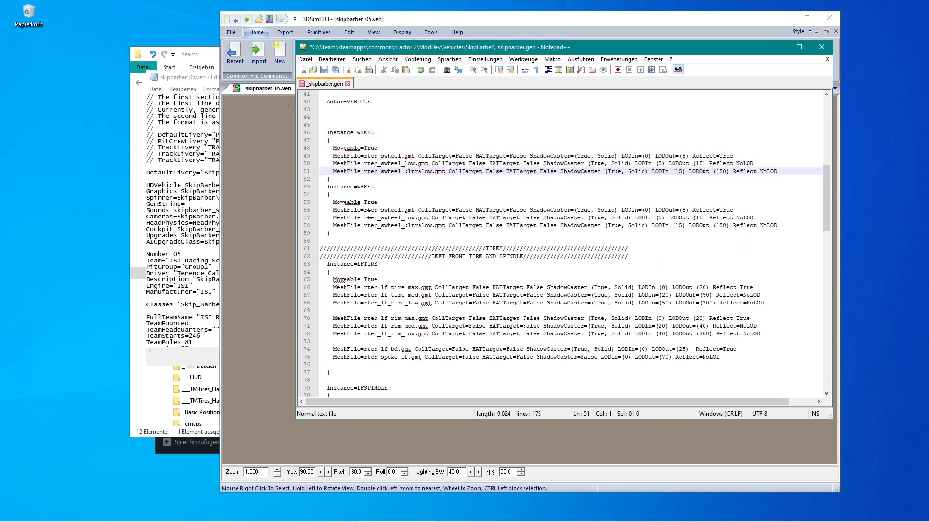
{"action": "key", "text": "Down"}
{"action": "key", "text": "Down"}
{"action": "key", "text": "Return"}
Step: Rename the second WHEEL instance to SWNEW
{"action": "key", "text": "End"}
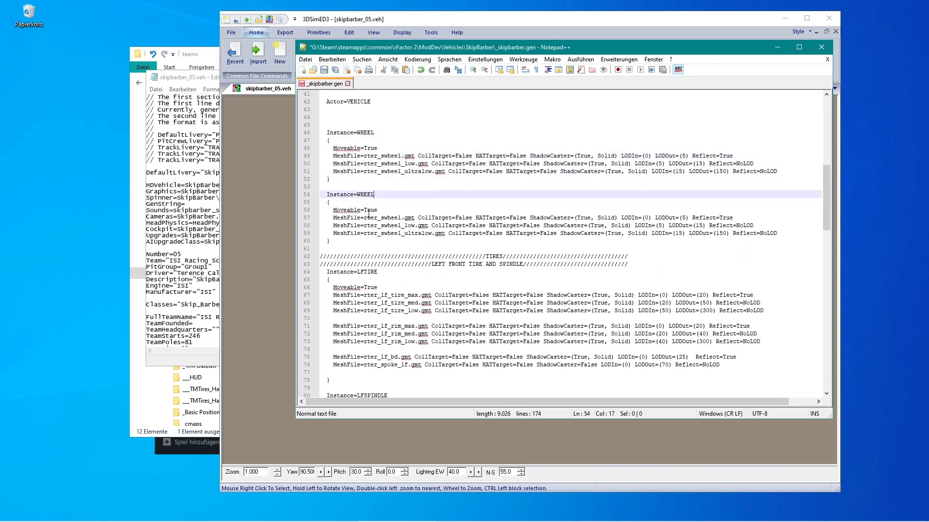
{"action": "key", "text": "shift+Left"}
{"action": "key", "text": "shift+Left"}
{"action": "key", "text": "shift+Left"}
{"action": "key", "text": "shift+Left"}
{"action": "key", "text": "shift+Left"}
{"action": "type", "text": "SWNEW"}
Step: Delete the rter_swheel_low.gmt and rter_swheel_ultralow.gmt MeshFile lines from the SWNEW instance
{"action": "left_click", "coordinate": [322, 238]}
{"action": "key", "text": "shift+Up"}
{"action": "key", "text": "shift+Up"}
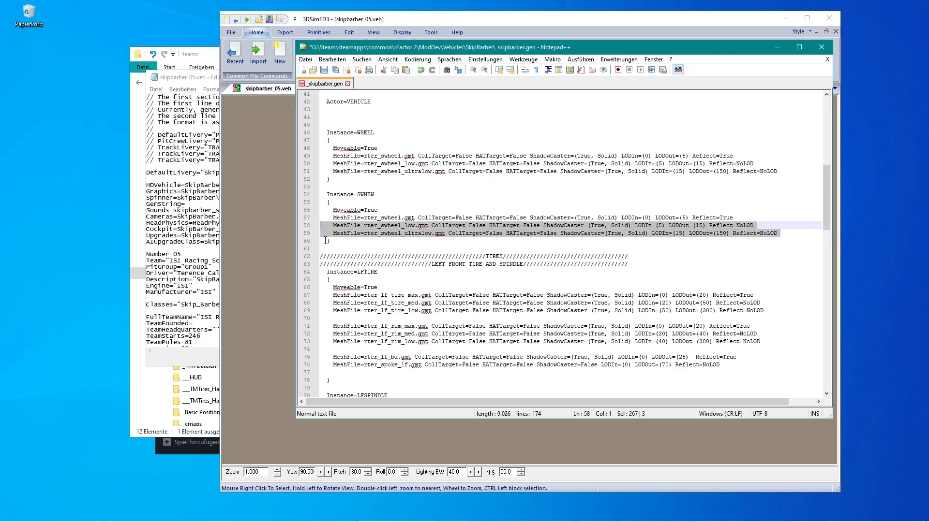
{"action": "key", "text": "Delete"}
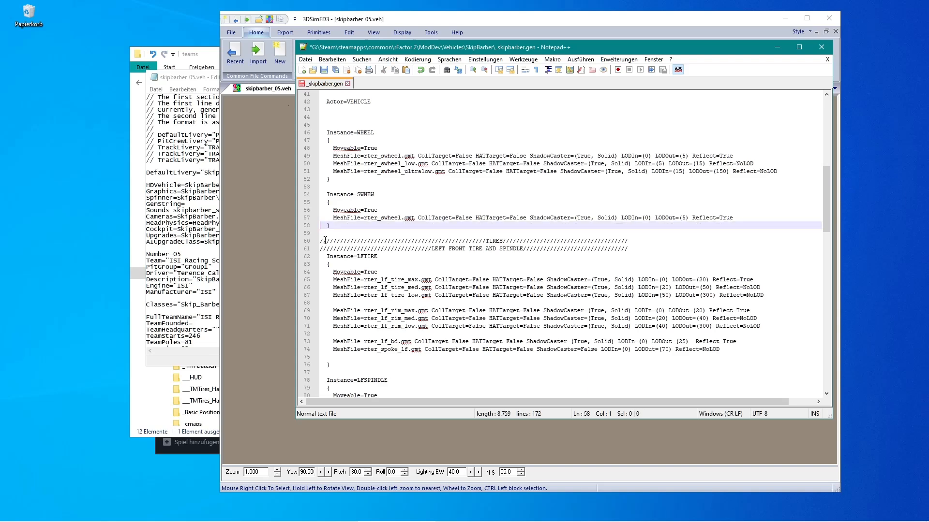
Step: Switch to File Explorer and copy the full file name swheel_left.GMT from the SkipBarber TestDriver folder
{"action": "left_click", "coordinate": [175, 394]}
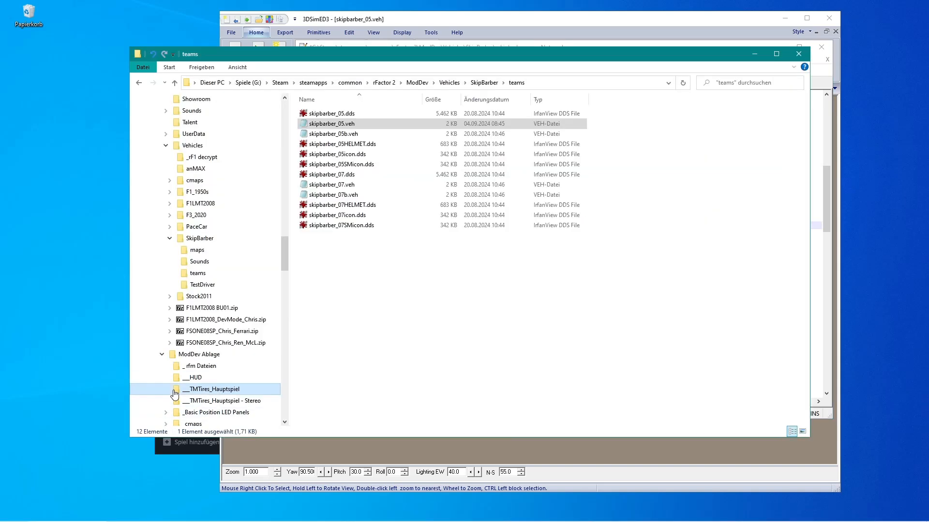
{"action": "left_click", "coordinate": [193, 286]}
{"action": "left_click", "coordinate": [341, 134]}
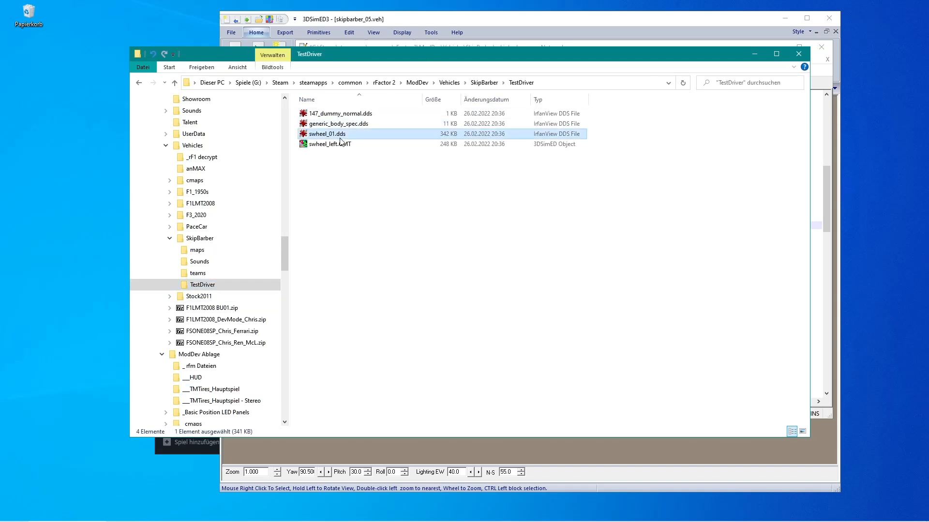
{"action": "left_click", "coordinate": [343, 145]}
{"action": "left_click", "coordinate": [347, 145]}
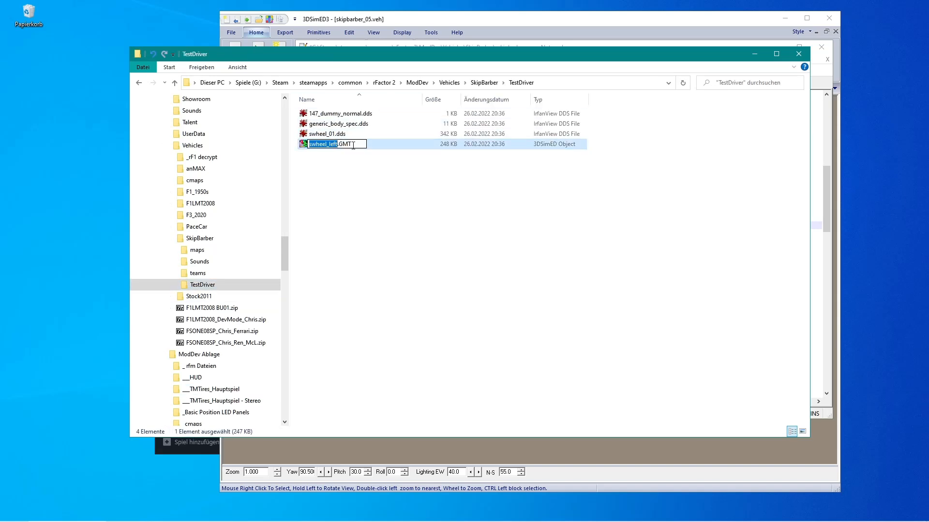
{"action": "left_click_drag", "start_coordinate": [353, 145], "coordinate": [311, 148]}
{"action": "key", "text": "ctrl+c"}
Step: In _skipbarber.gen in Notepad++, replace the SWNEW instance's mesh file name with swheel_left.GMT and save the file
{"action": "left_click", "coordinate": [420, 516]}
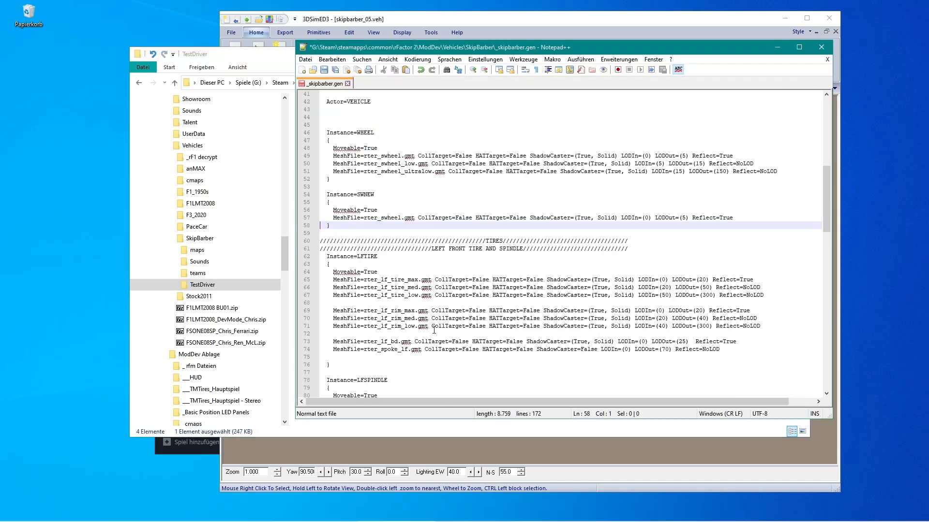
{"action": "left_click_drag", "start_coordinate": [364, 220], "coordinate": [415, 220]}
{"action": "key", "text": "ctrl+v"}
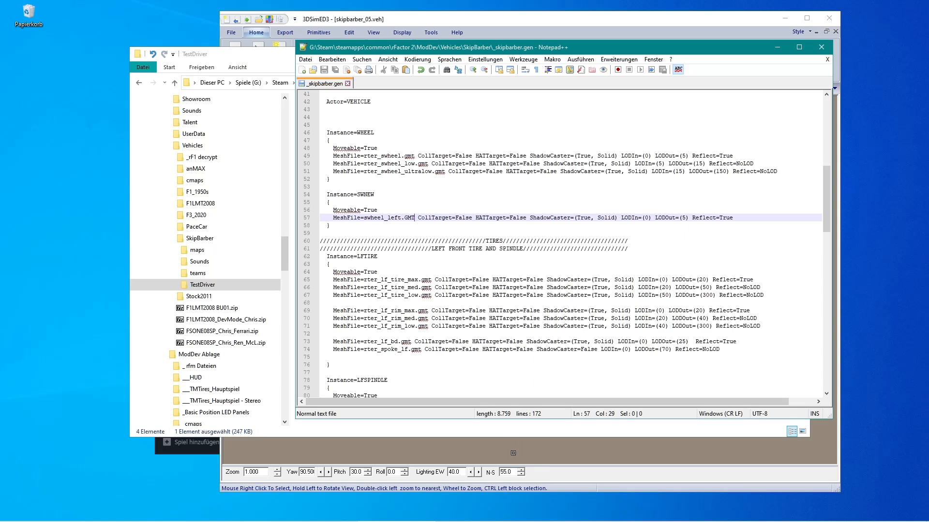
Step: Switch to 3DSimED3, close the loaded skipbarber_05.veh, and reopen it from the recent documents
{"action": "left_click", "coordinate": [507, 434]}
{"action": "left_click", "coordinate": [300, 89]}
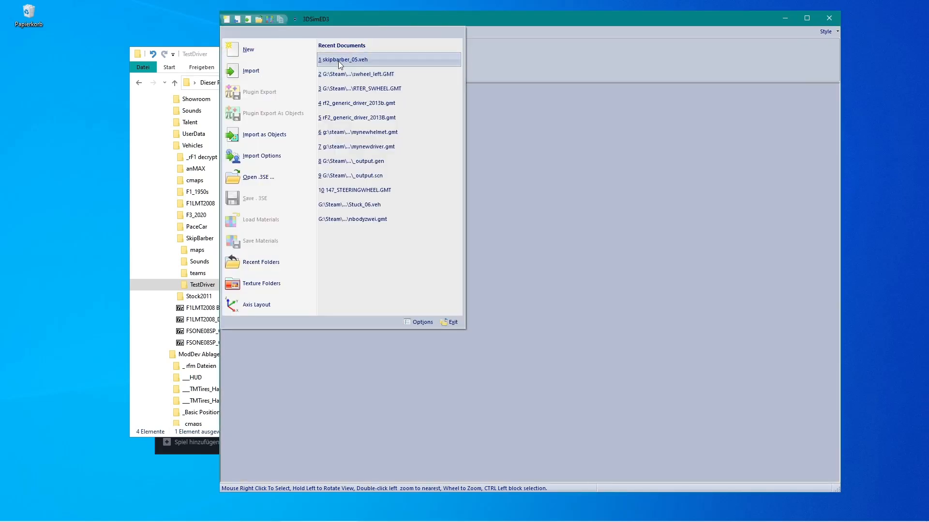
{"action": "left_click", "coordinate": [338, 61]}
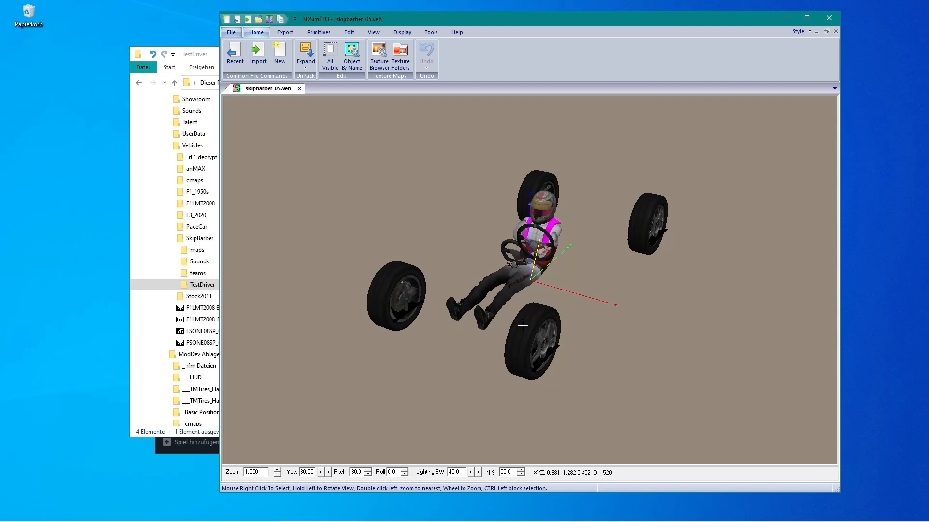
Step: Examine the positions of the two steering wheels relative to each other and to the driver's hands
{"action": "left_click_drag", "start_coordinate": [515, 329], "coordinate": [448, 326]}
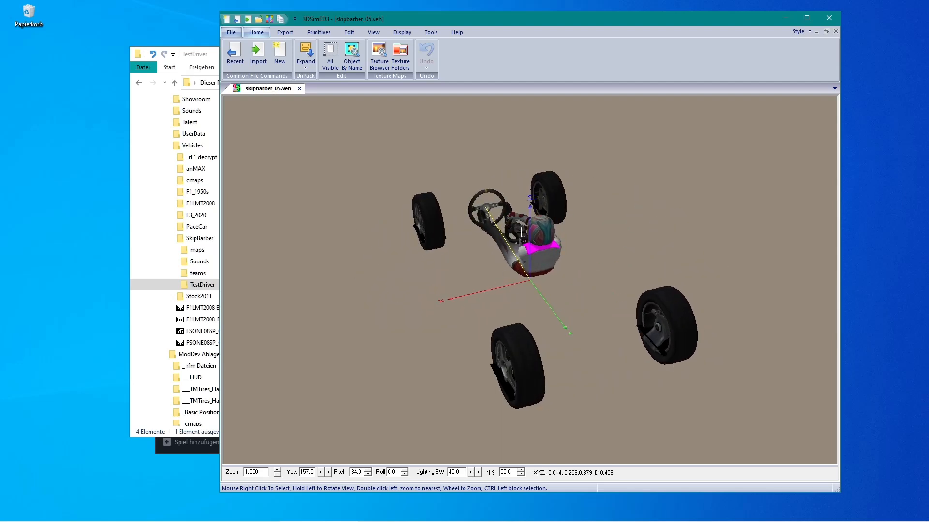
{"action": "scroll", "coordinate": [522, 331], "scroll_direction": "up", "scroll_amount": 3}
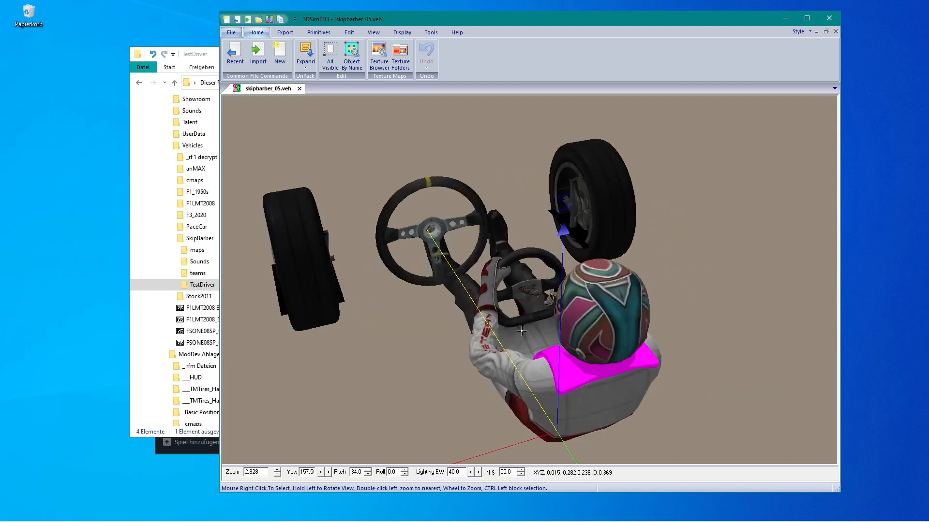
{"action": "left_click_drag", "start_coordinate": [522, 331], "coordinate": [509, 287]}
{"action": "scroll", "coordinate": [524, 320], "scroll_direction": "down", "scroll_amount": 1}
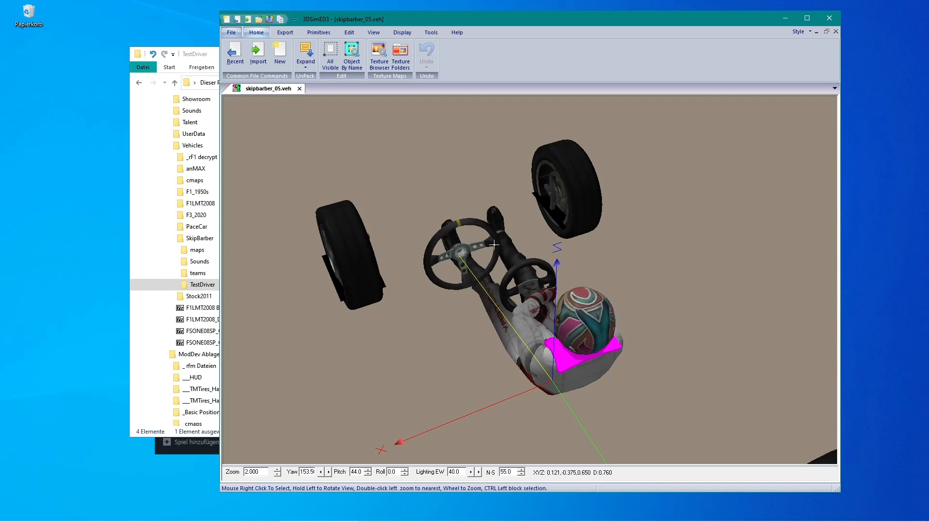
{"action": "left_click_drag", "start_coordinate": [494, 246], "coordinate": [494, 239]}
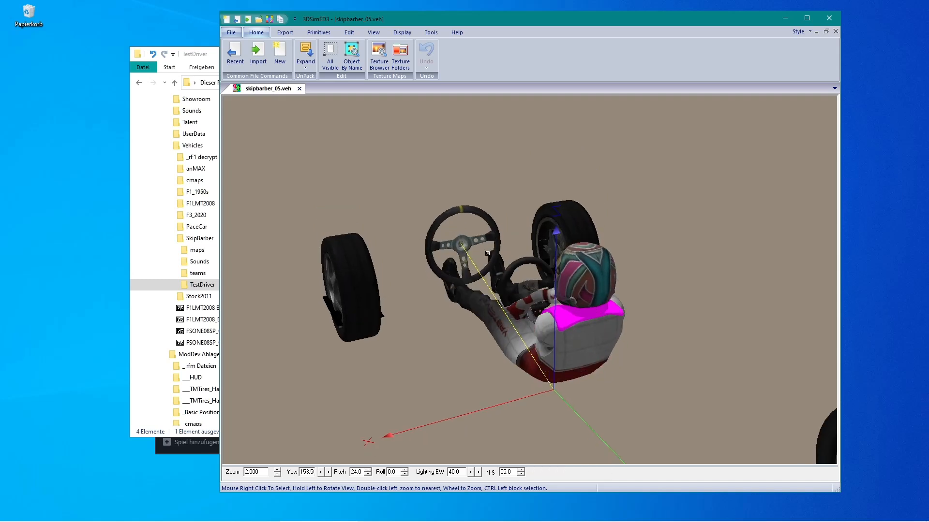
{"action": "left_click_drag", "start_coordinate": [456, 263], "coordinate": [496, 291]}
{"action": "scroll", "coordinate": [496, 290], "scroll_direction": "up", "scroll_amount": 3}
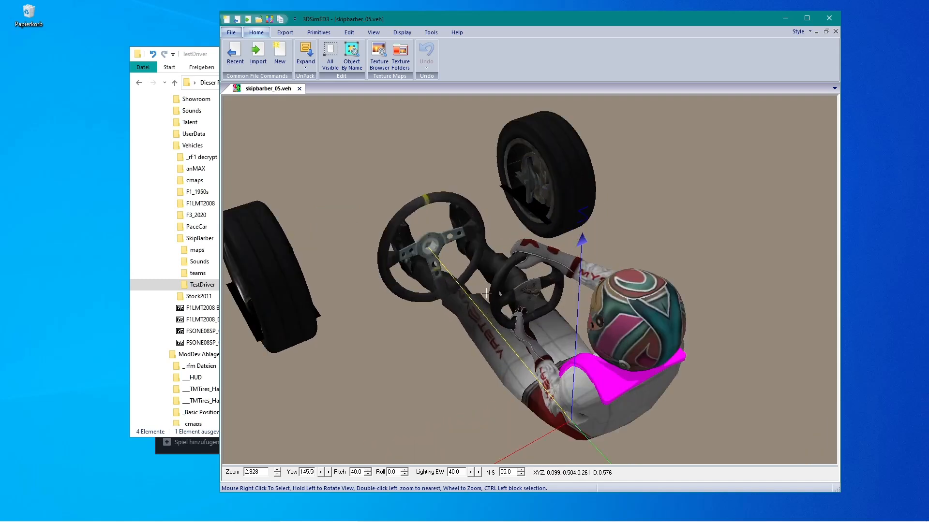
{"action": "left_click_drag", "start_coordinate": [466, 223], "coordinate": [455, 219]}
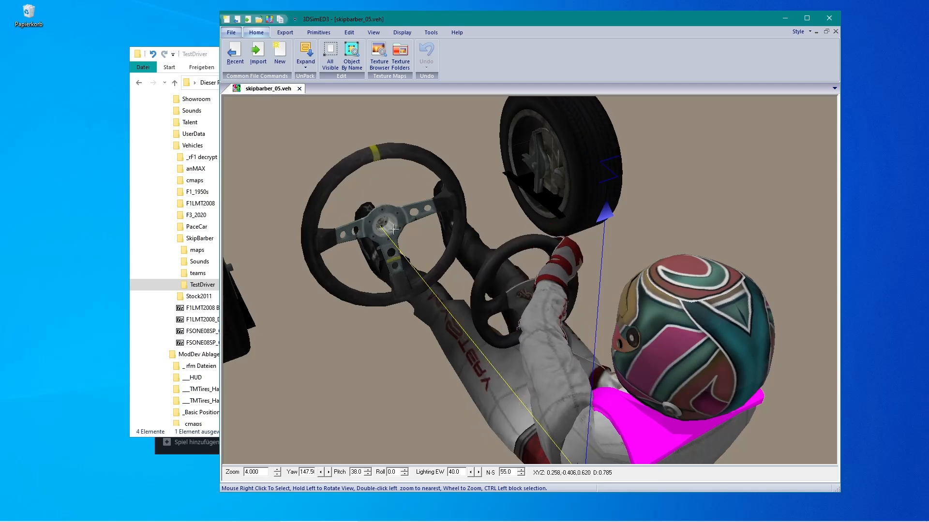
{"action": "scroll", "coordinate": [410, 240], "scroll_direction": "down", "scroll_amount": 3}
{"action": "left_click_drag", "start_coordinate": [410, 242], "coordinate": [436, 247]}
{"action": "scroll", "coordinate": [437, 248], "scroll_direction": "down", "scroll_amount": 1}
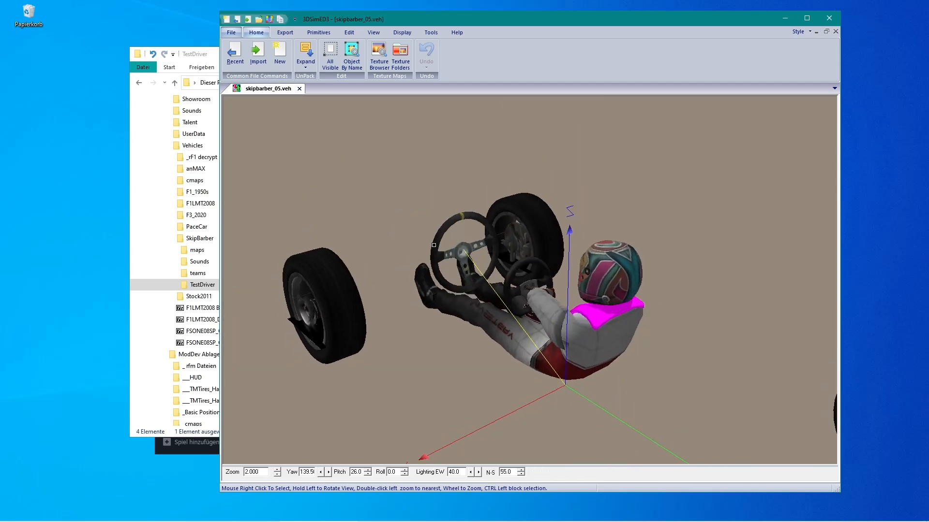
{"action": "left_click_drag", "start_coordinate": [476, 276], "coordinate": [493, 302]}
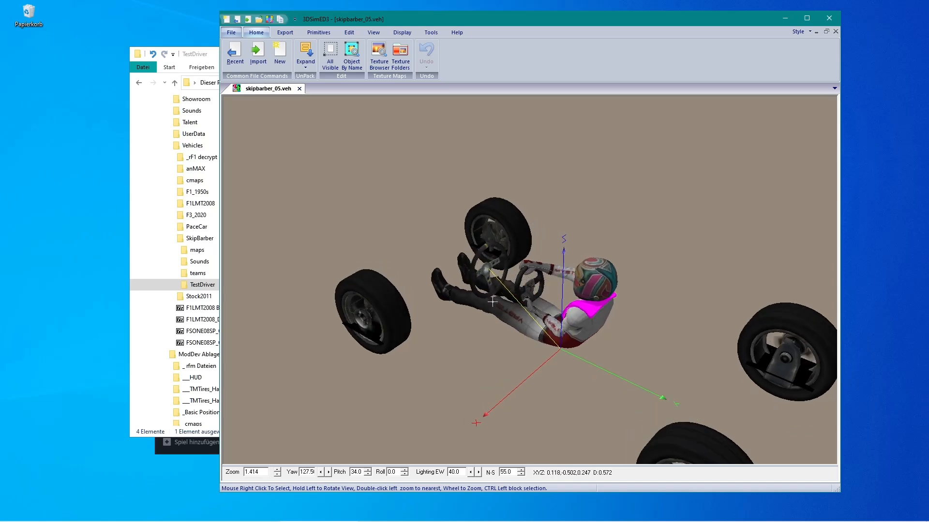
{"action": "left_click_drag", "start_coordinate": [492, 302], "coordinate": [528, 308]}
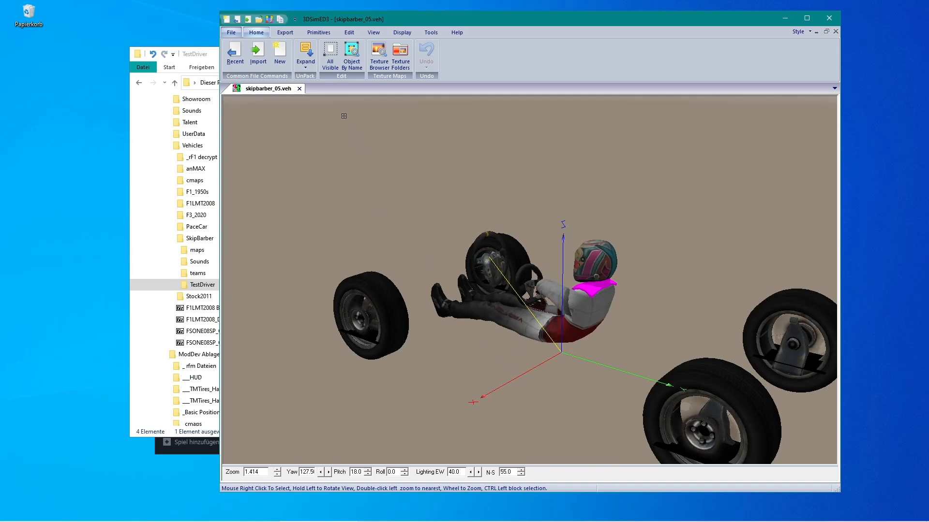
Step: Inspect the driver, both steering wheels and the tires from the side of the vehicle
{"action": "left_click", "coordinate": [231, 32]}
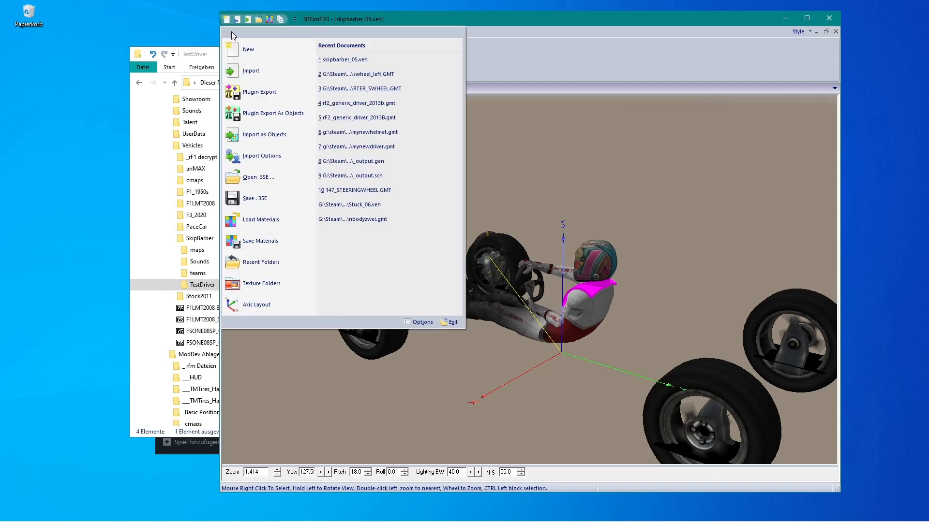
{"action": "left_click", "coordinate": [446, 18]}
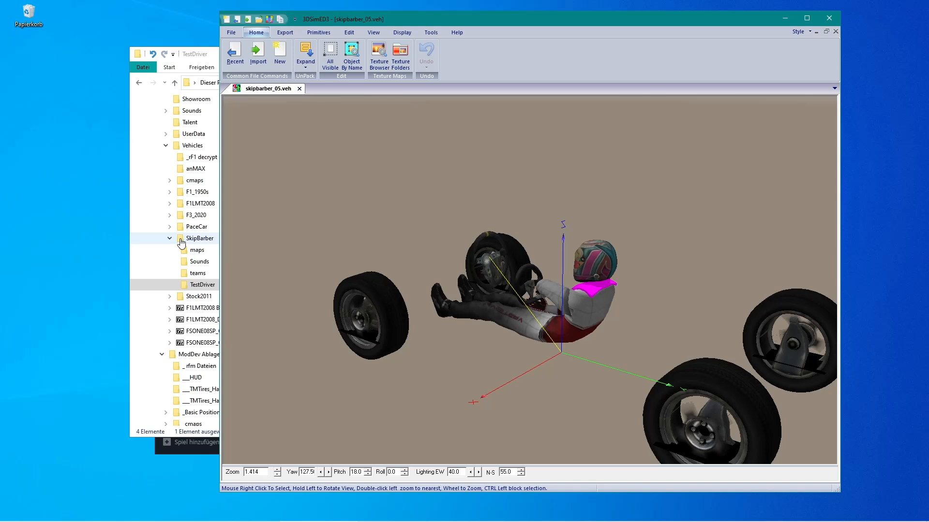
{"action": "scroll", "coordinate": [575, 309], "scroll_direction": "down", "scroll_amount": 1}
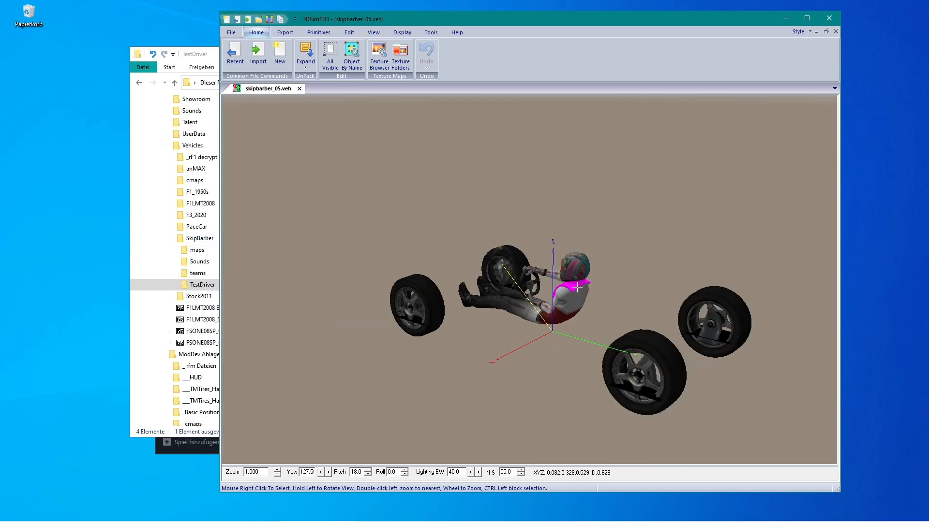
{"action": "left_click_drag", "start_coordinate": [578, 288], "coordinate": [596, 288]}
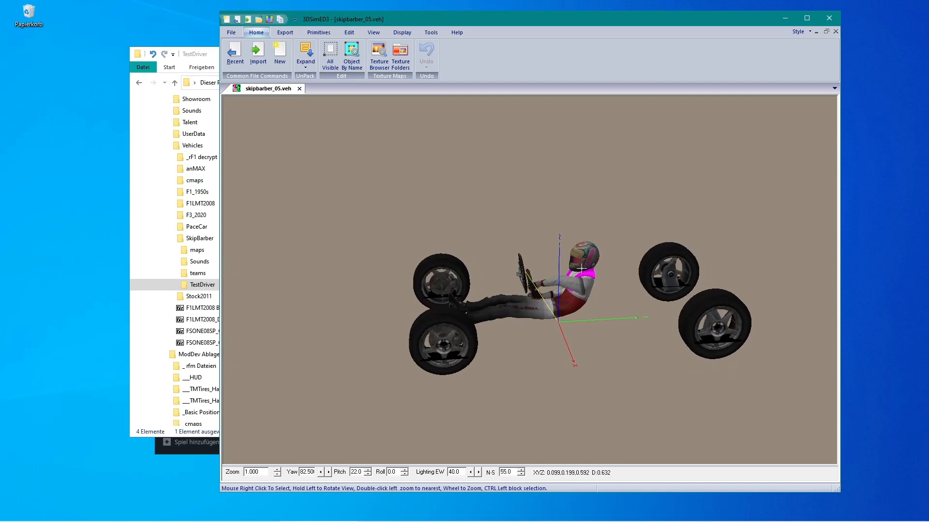
{"action": "left_click_drag", "start_coordinate": [569, 292], "coordinate": [581, 295]}
{"action": "scroll", "coordinate": [580, 296], "scroll_direction": "up", "scroll_amount": 3}
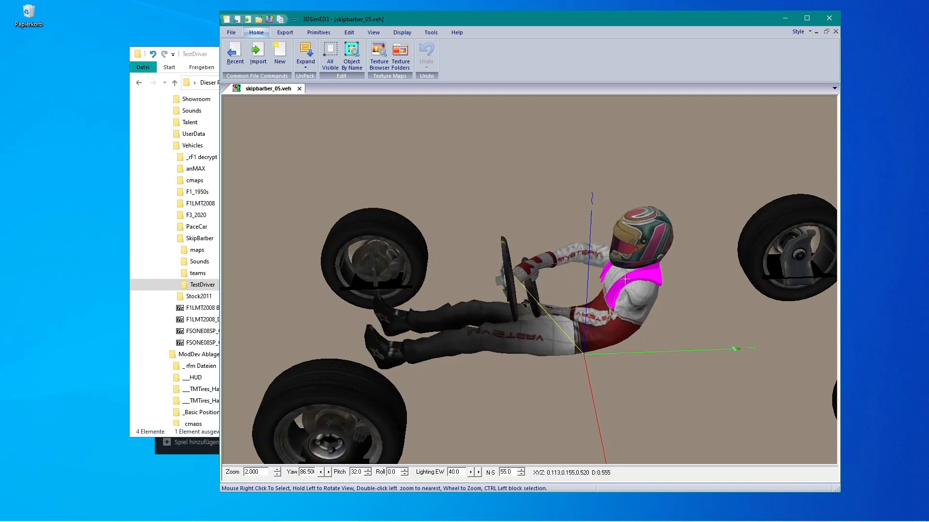
{"action": "scroll", "coordinate": [638, 280], "scroll_direction": "down", "scroll_amount": 3}
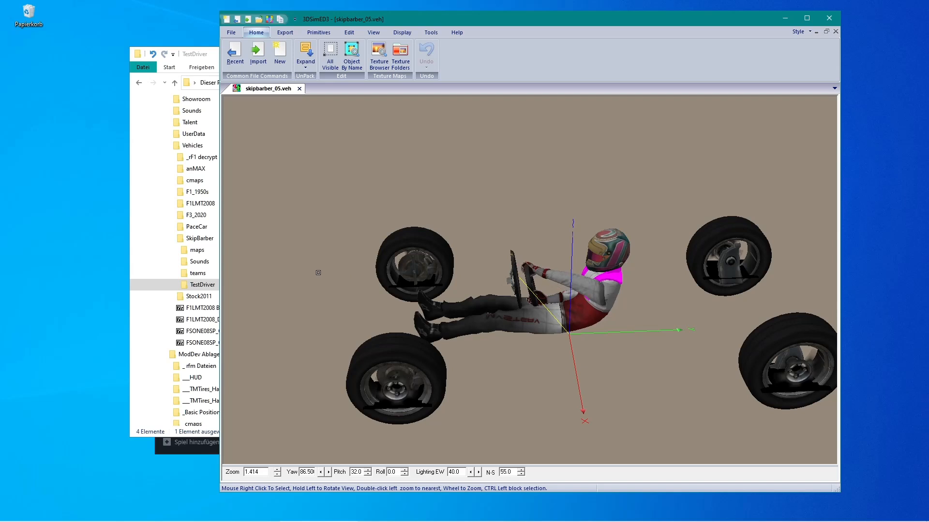
{"action": "left_click_drag", "start_coordinate": [522, 284], "coordinate": [536, 286]}
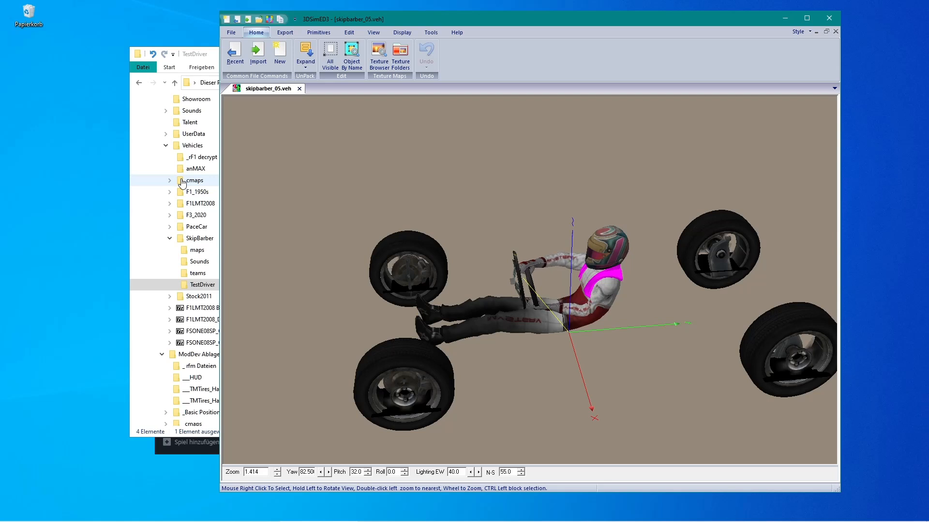
{"action": "left_click", "coordinate": [181, 146]}
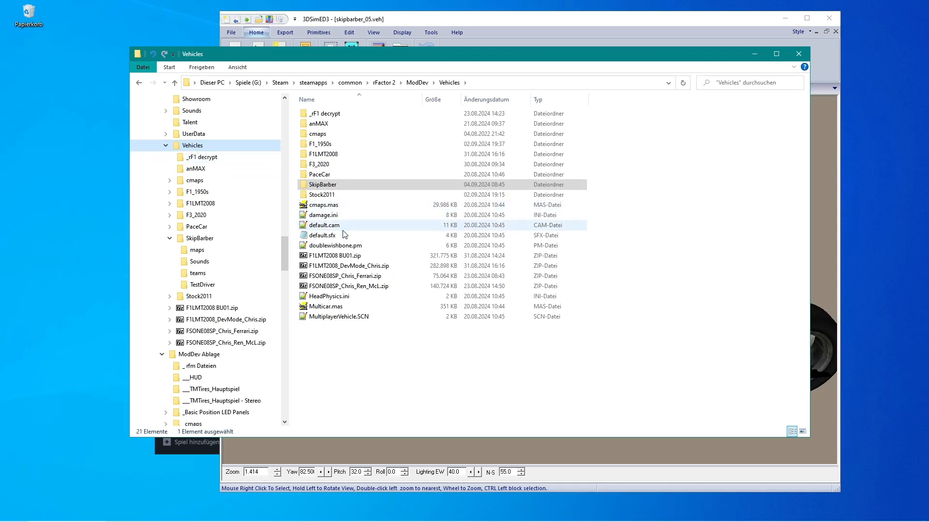
{"action": "left_click", "coordinate": [375, 453]}
{"action": "mouse_move", "coordinate": [516, 319]}
{"action": "left_mouse_down"}
{"action": "mouse_move", "coordinate": [537, 307]}
{"action": "mouse_move", "coordinate": [527, 309]}
{"action": "left_mouse_up"}
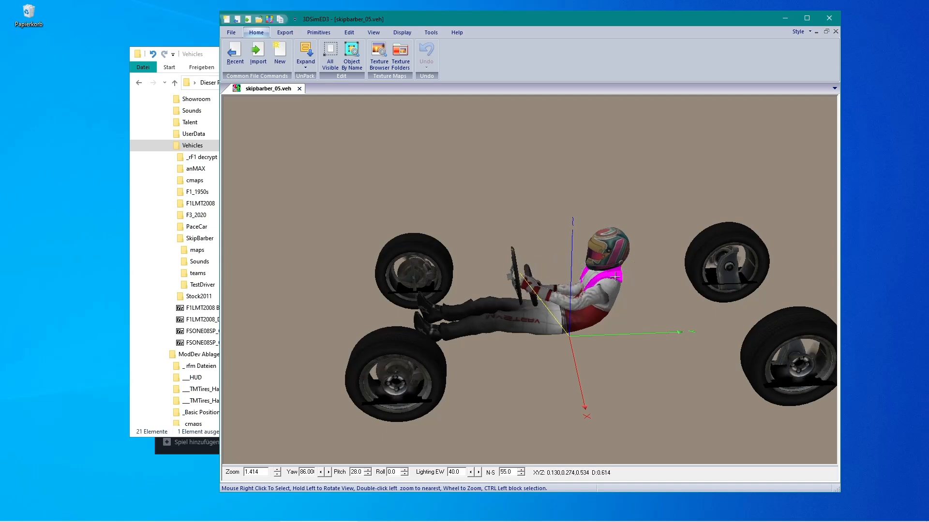
{"action": "left_click_drag", "start_coordinate": [610, 281], "coordinate": [614, 276]}
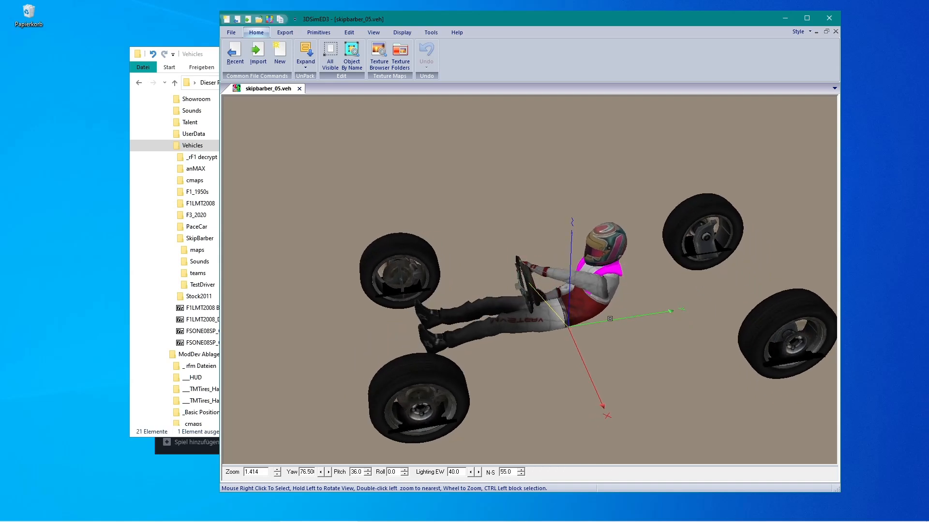
{"action": "scroll", "coordinate": [604, 320], "scroll_direction": "down", "scroll_amount": 2}
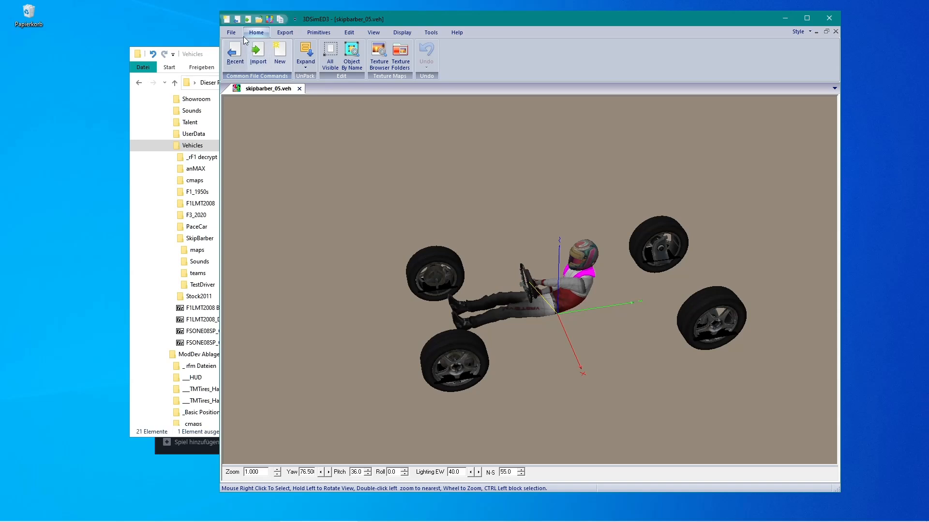
Step: Import the high, low and med rF2_generic_driver_2013B meshes together with RTER_HELMET.GMT as objects from the SkipBarber\maps folder
{"action": "left_click", "coordinate": [231, 32]}
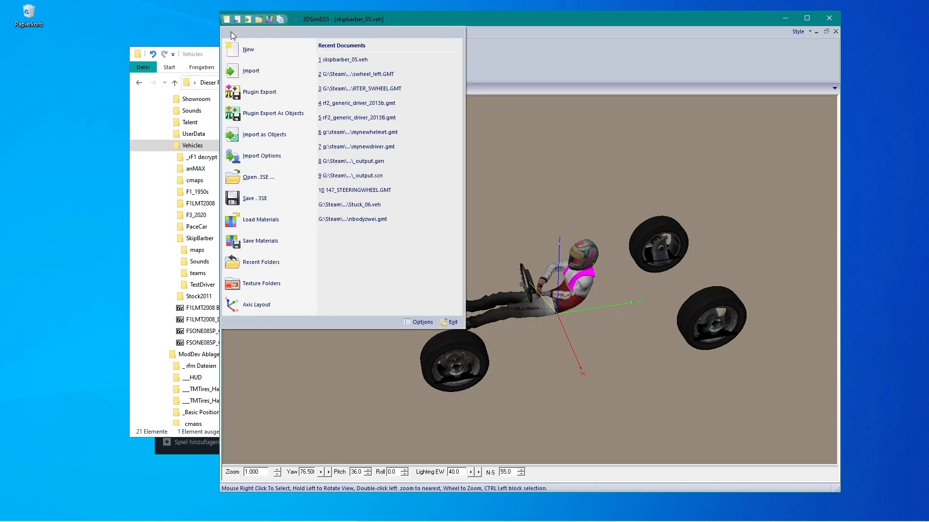
{"action": "left_click", "coordinate": [248, 136]}
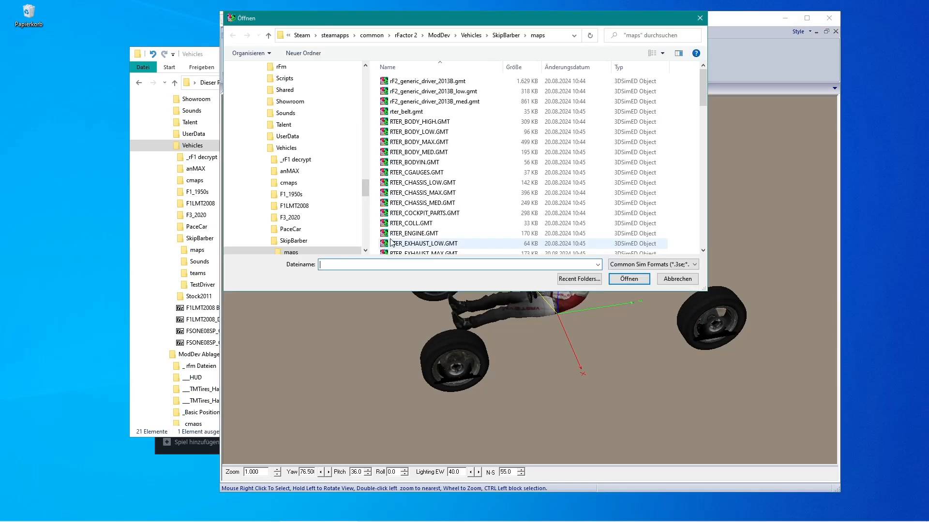
{"action": "left_click", "coordinate": [285, 250]}
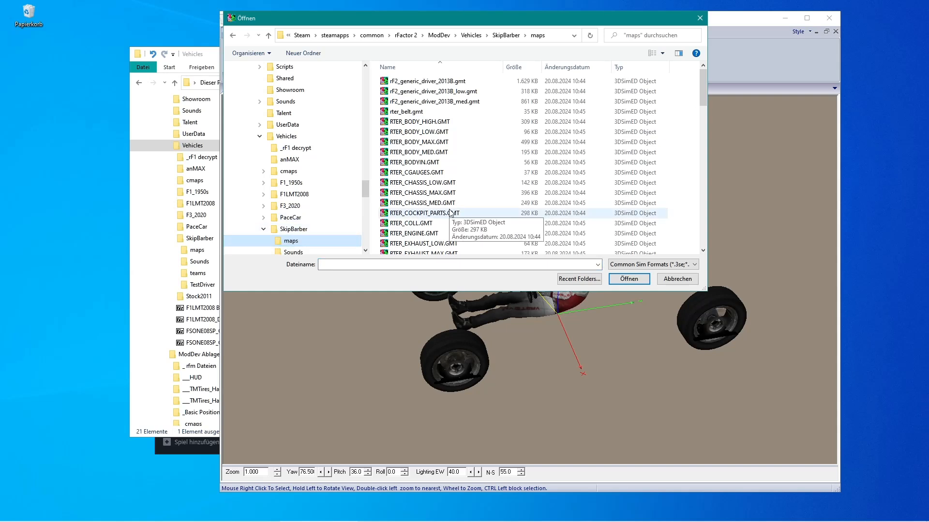
{"action": "scroll", "coordinate": [450, 213], "scroll_direction": "down", "scroll_amount": 2}
{"action": "scroll", "coordinate": [459, 215], "scroll_direction": "up", "scroll_amount": 2}
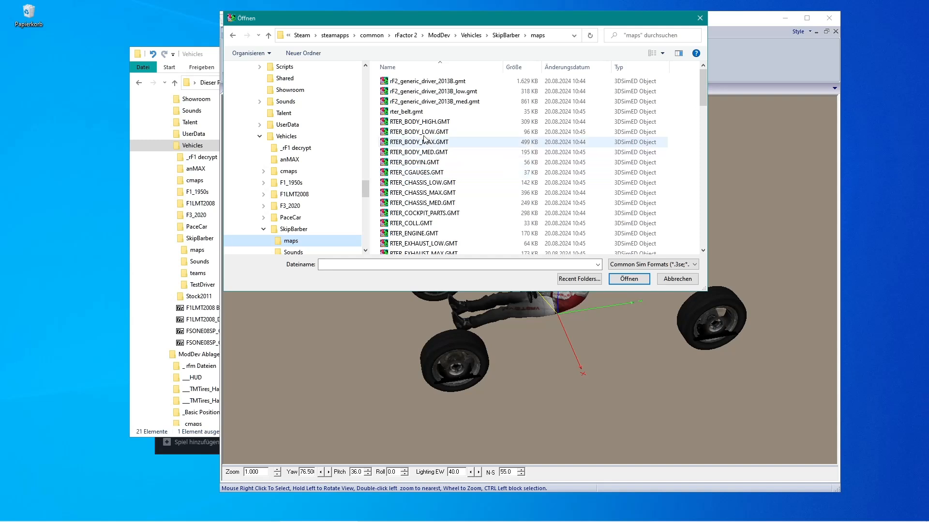
{"action": "left_click", "coordinate": [419, 82]}
{"action": "left_click", "coordinate": [416, 102], "text": "shift"}
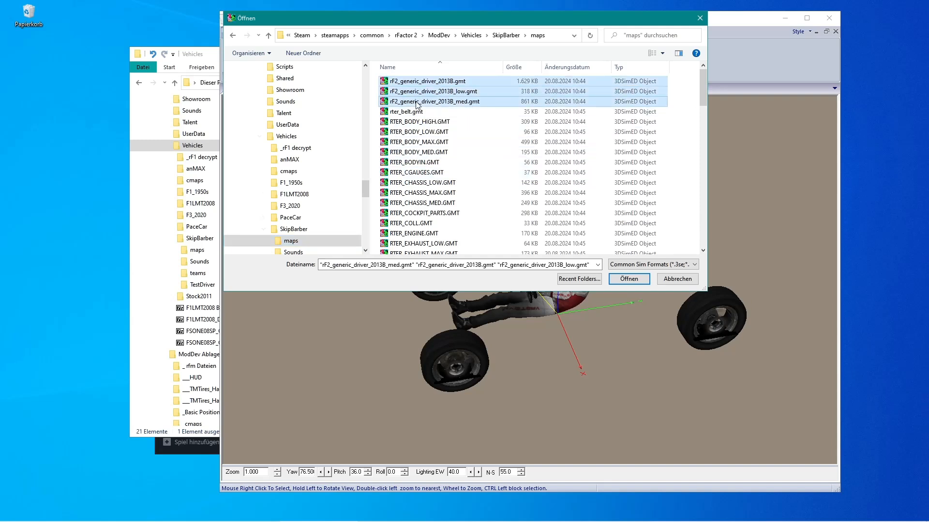
{"action": "scroll", "coordinate": [495, 175], "scroll_direction": "down", "scroll_amount": 10}
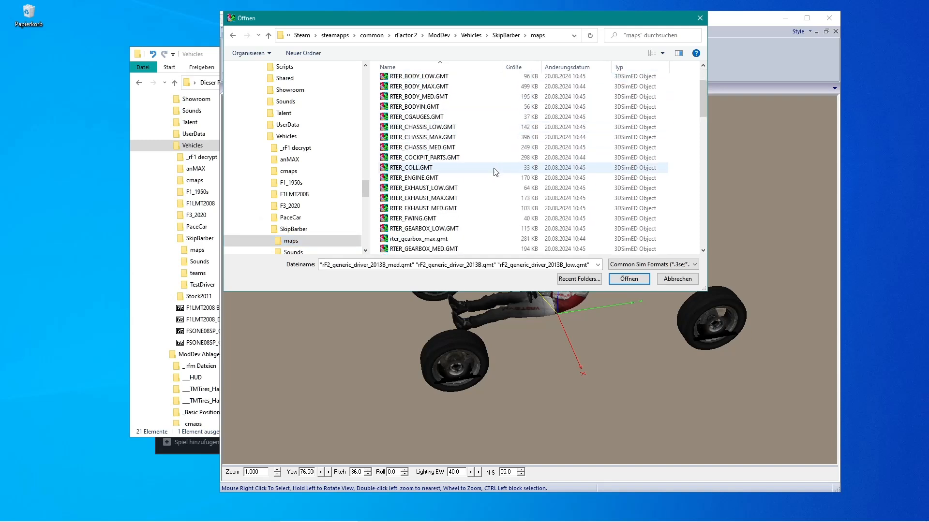
{"action": "scroll", "coordinate": [495, 180], "scroll_direction": "down", "scroll_amount": 10}
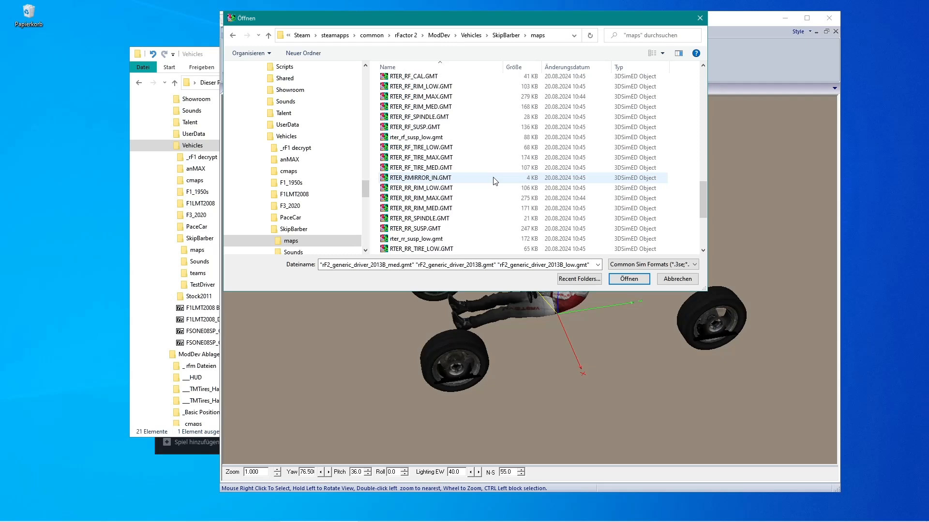
{"action": "scroll", "coordinate": [496, 181], "scroll_direction": "down", "scroll_amount": 1}
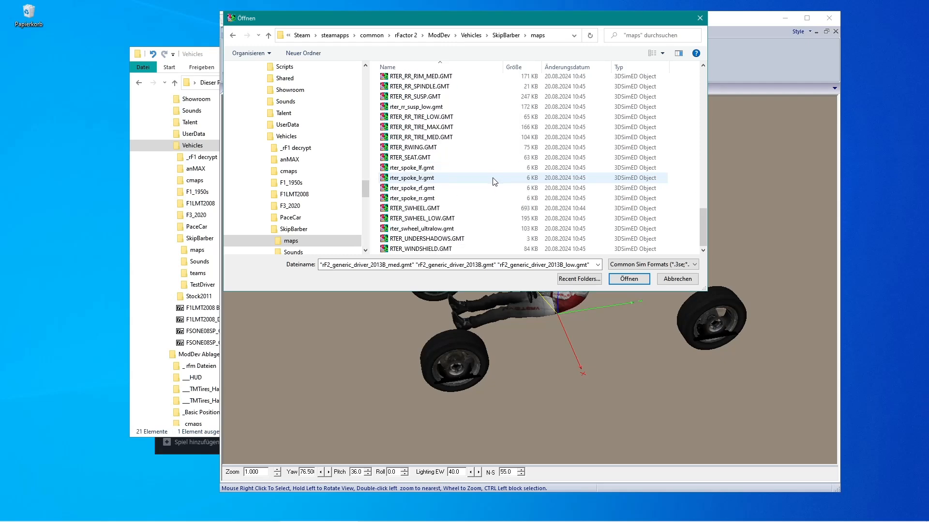
{"action": "scroll", "coordinate": [494, 182], "scroll_direction": "up", "scroll_amount": 13}
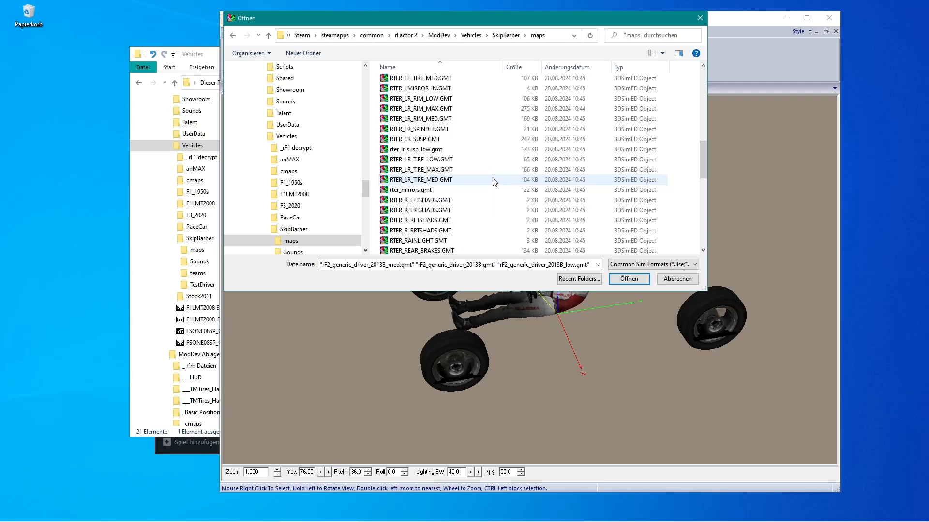
{"action": "scroll", "coordinate": [494, 182], "scroll_direction": "up", "scroll_amount": 4}
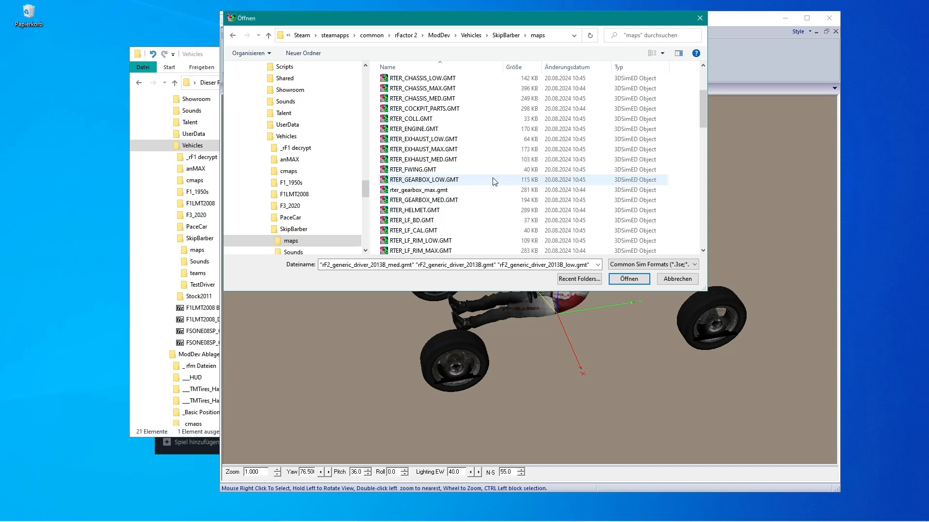
{"action": "left_click", "coordinate": [432, 210], "text": "ctrl"}
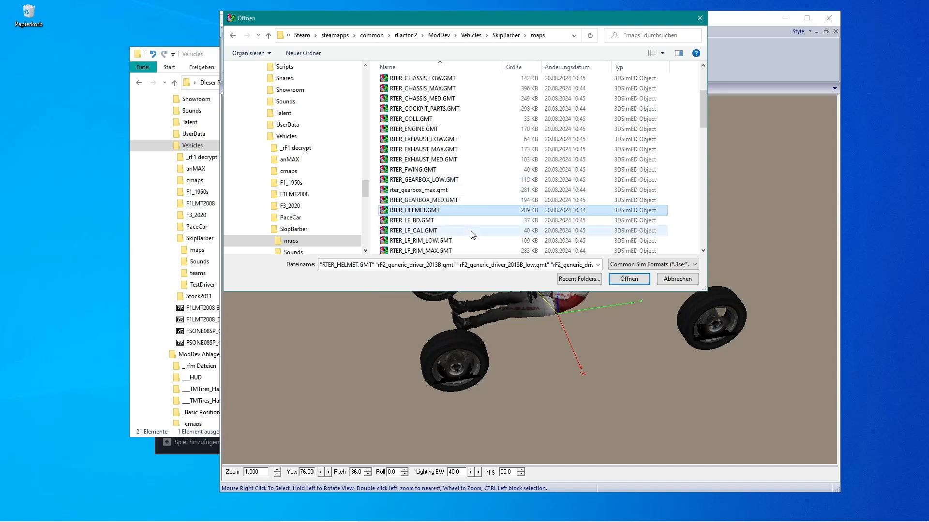
{"action": "left_click", "coordinate": [629, 279]}
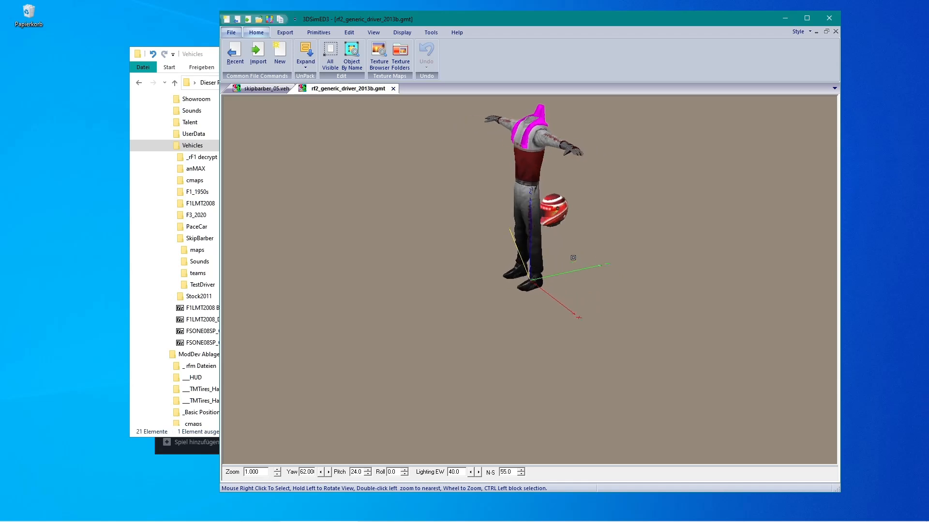
{"action": "left_click_drag", "start_coordinate": [573, 258], "coordinate": [571, 257]}
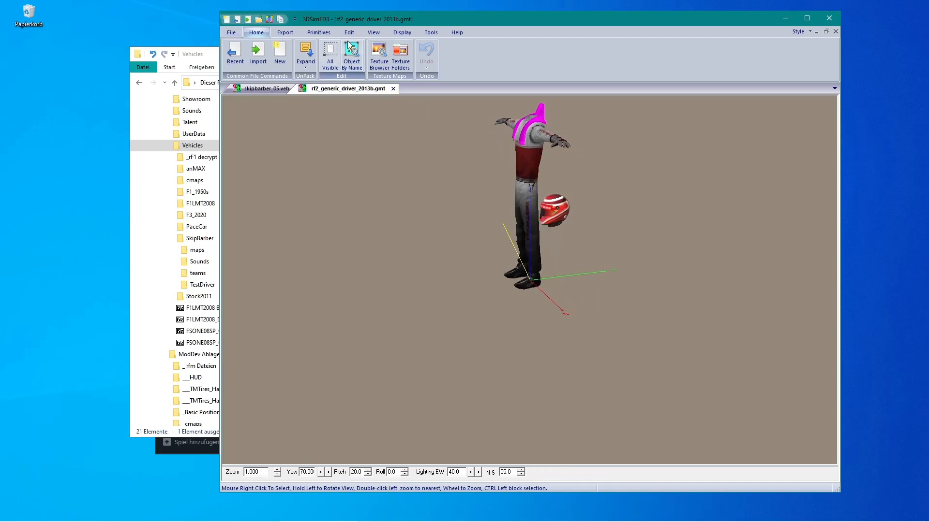
{"action": "left_click", "coordinate": [290, 33]}
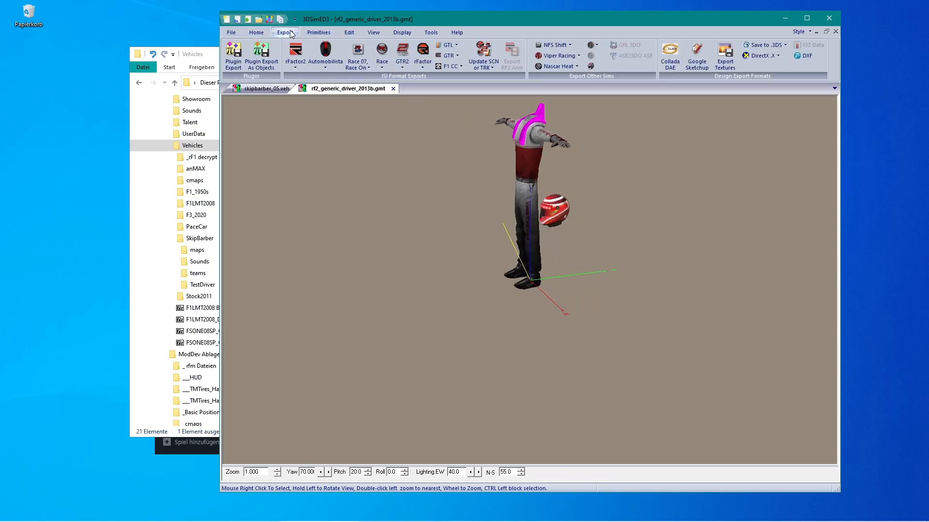
{"action": "left_click", "coordinate": [721, 59]}
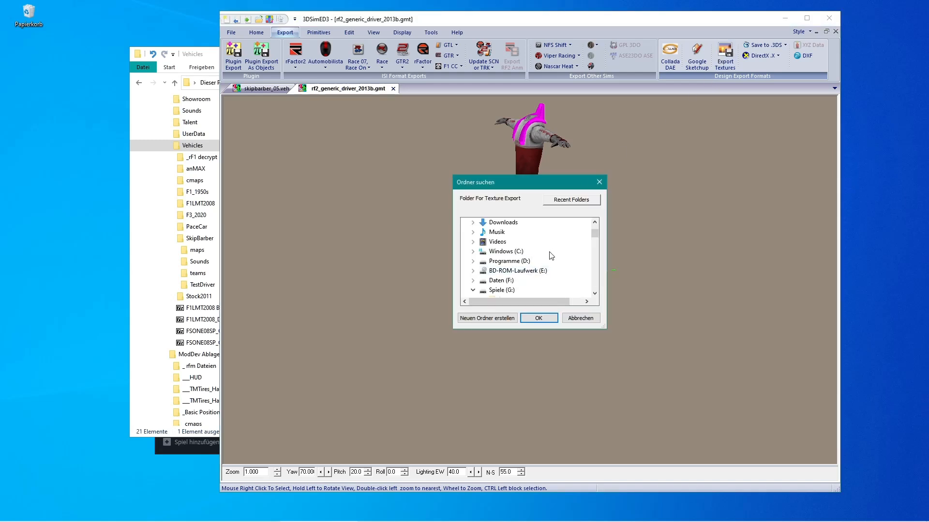
{"action": "left_click_drag", "start_coordinate": [594, 236], "coordinate": [595, 273]}
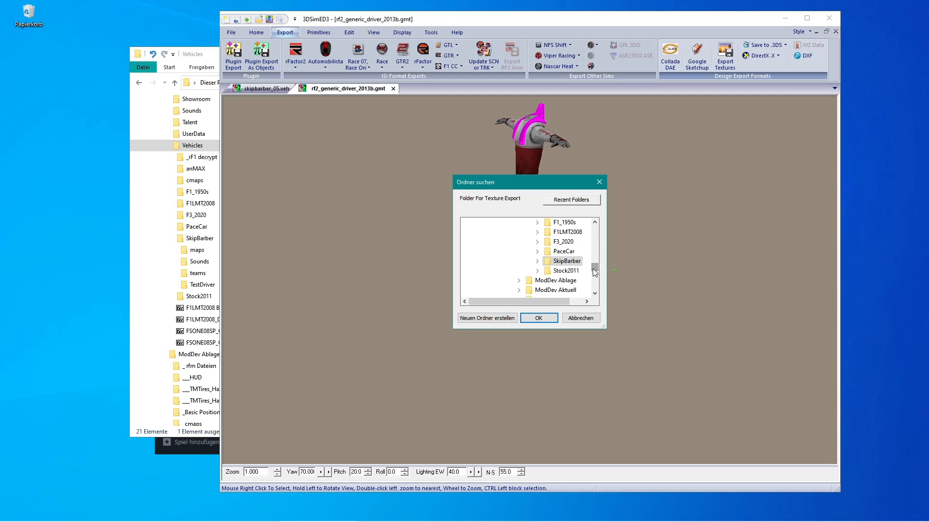
{"action": "left_click", "coordinate": [538, 263]}
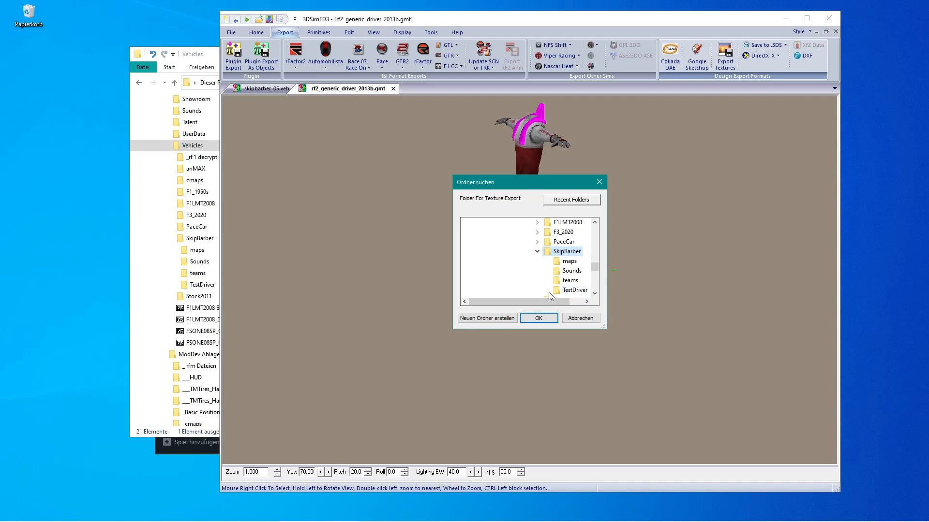
{"action": "left_click", "coordinate": [574, 318]}
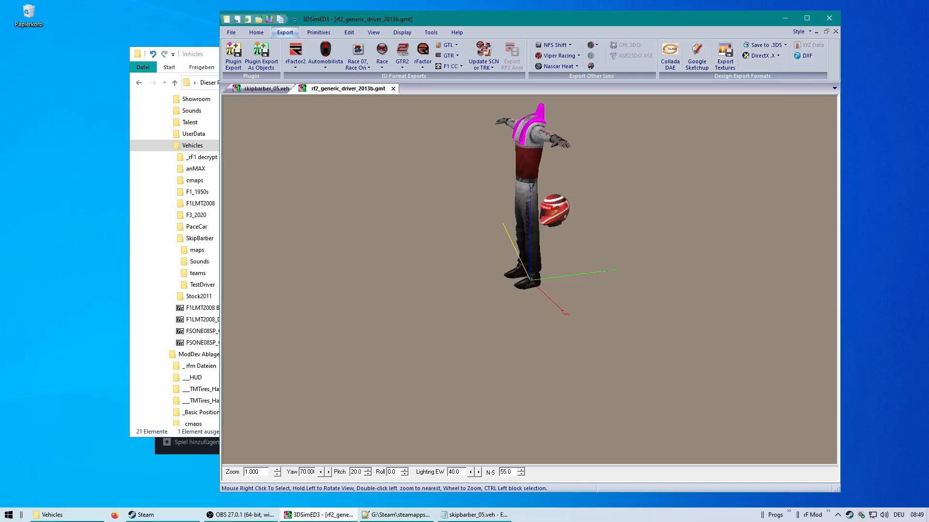
Step: Switch to Notepad++ and check the SearchPath entries for the maps and TestDriver folders in _skipbarber.gen
{"action": "left_click", "coordinate": [395, 516]}
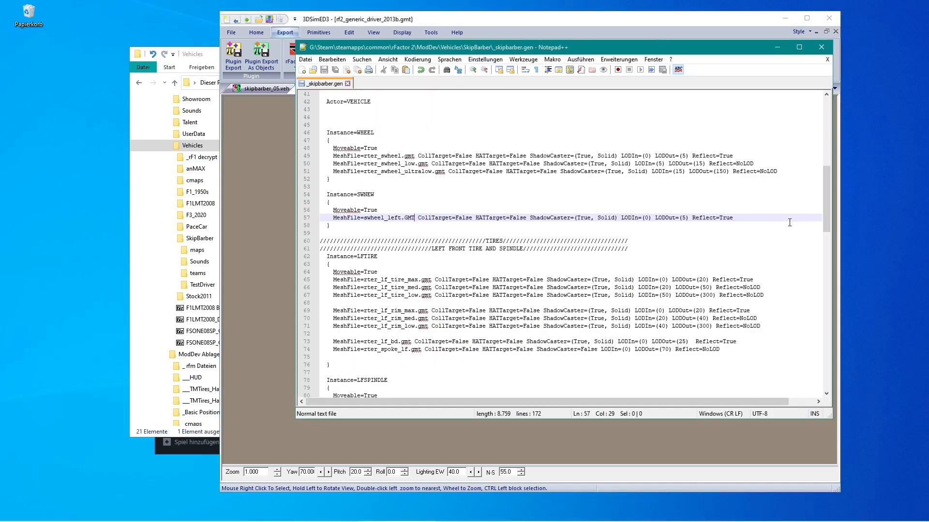
{"action": "left_click_drag", "start_coordinate": [825, 220], "coordinate": [803, 145]}
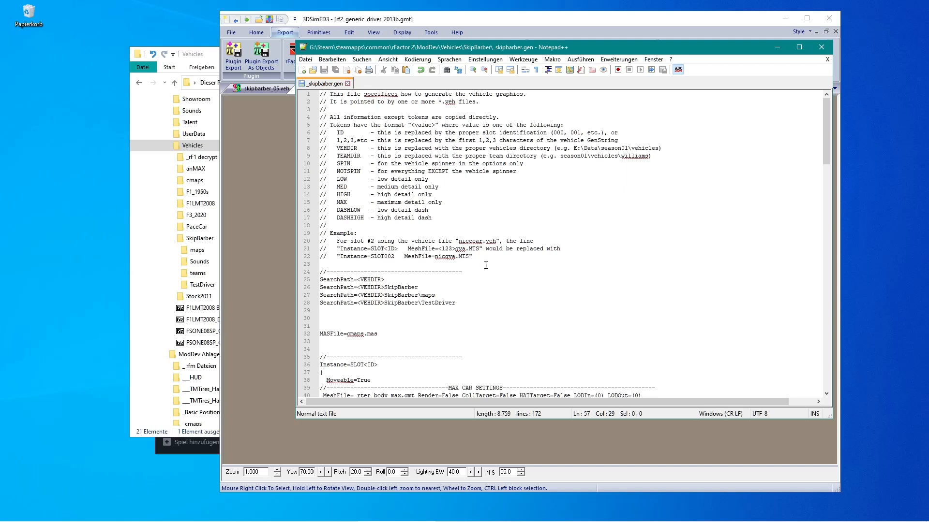
{"action": "left_click_drag", "start_coordinate": [422, 293], "coordinate": [425, 295]}
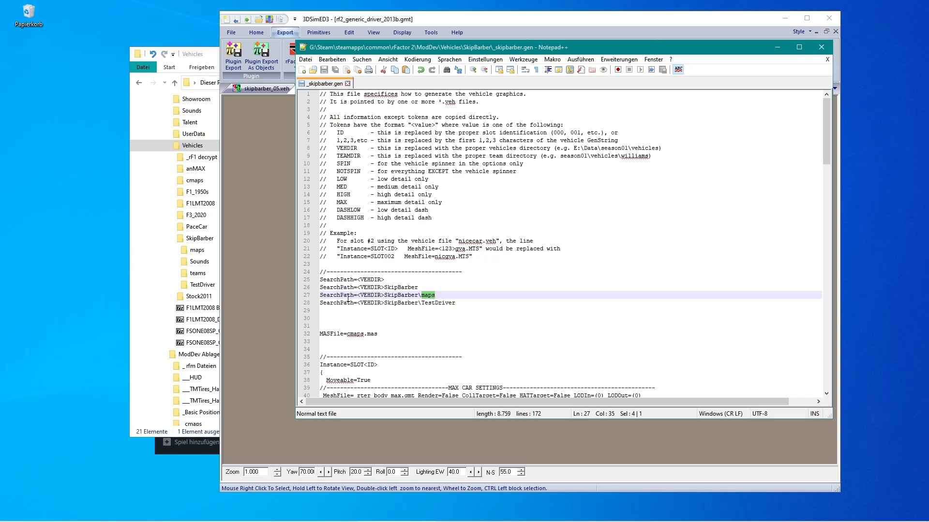
{"action": "left_click_drag", "start_coordinate": [281, 287], "coordinate": [267, 284]}
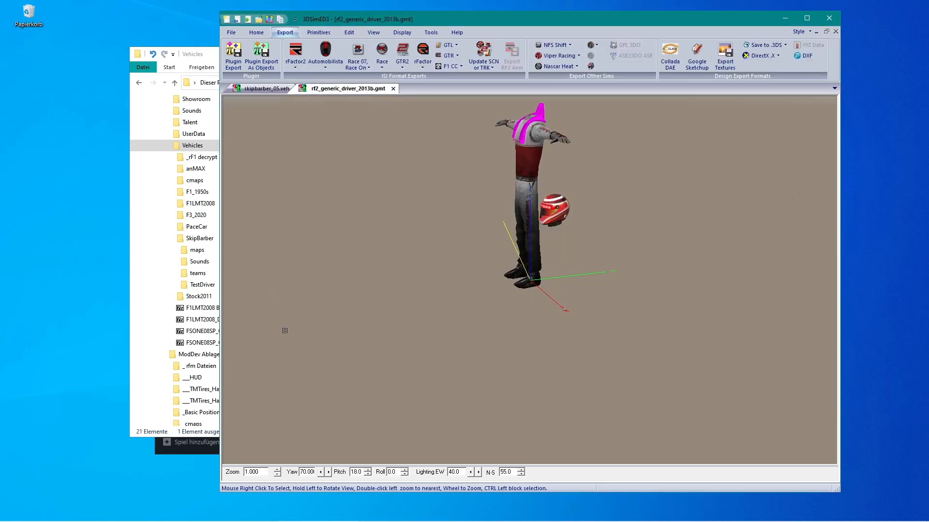
{"action": "mouse_move", "coordinate": [360, 518]}
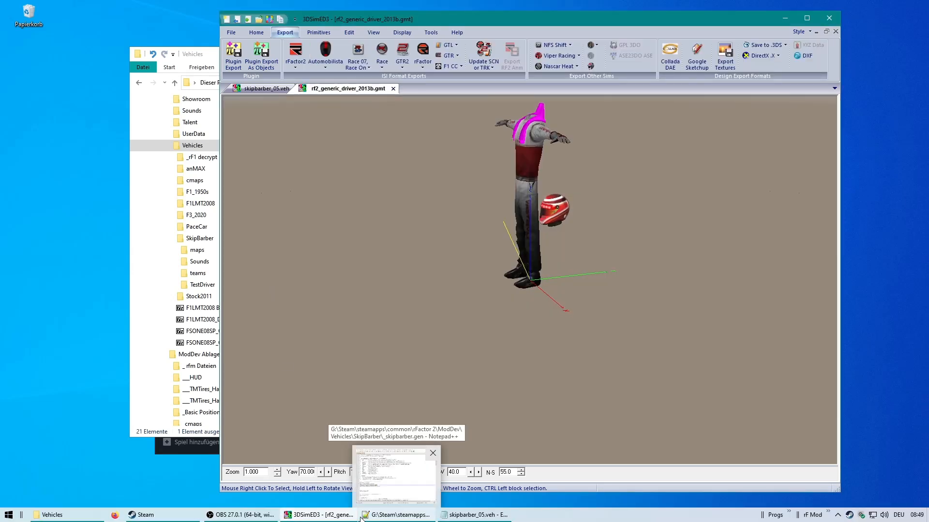
Step: In File Explorer, copy the three rF2_generic_driver_2013B GMT files, RTER_HELMET.GMT and RTER_STEER.ANM from the SkipBarber\maps folder
{"action": "left_click", "coordinate": [182, 256]}
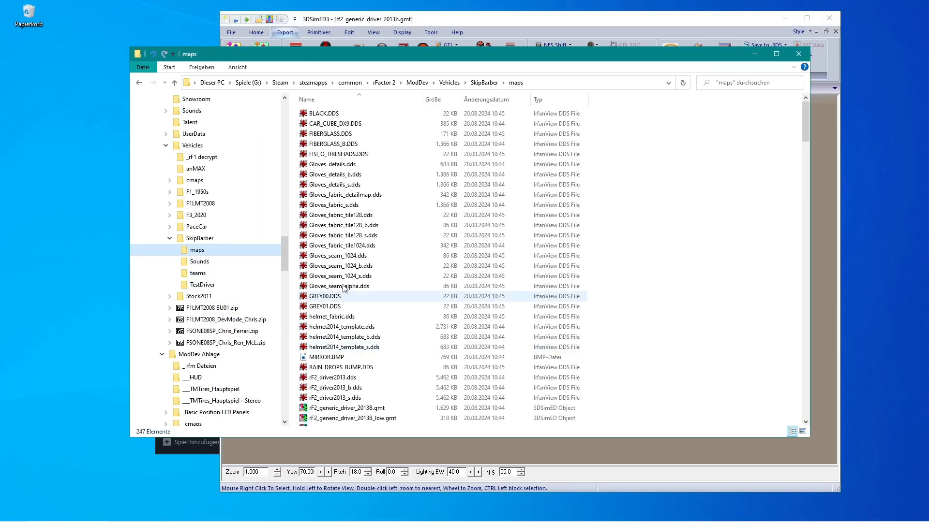
{"action": "scroll", "coordinate": [353, 319], "scroll_direction": "down", "scroll_amount": 2}
{"action": "scroll", "coordinate": [352, 319], "scroll_direction": "down", "scroll_amount": 3}
{"action": "left_click", "coordinate": [347, 290]}
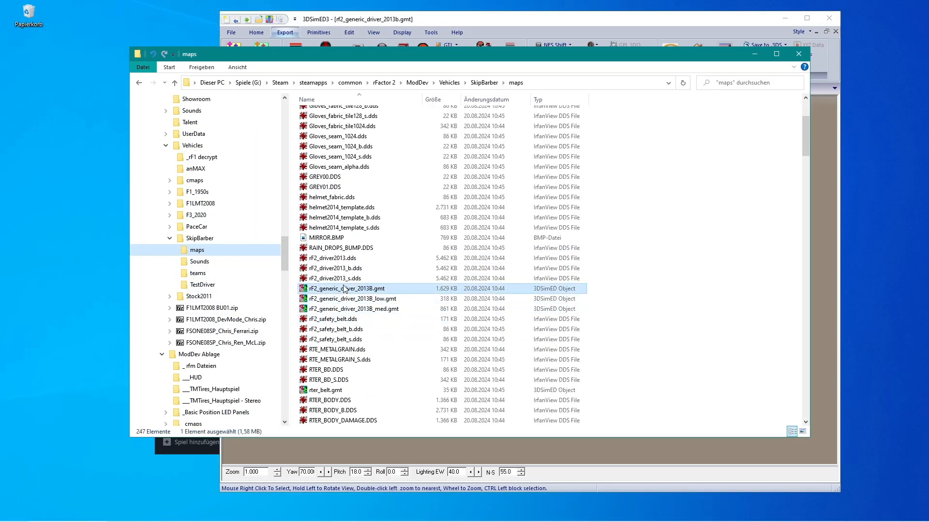
{"action": "left_click", "coordinate": [351, 309], "text": "shift"}
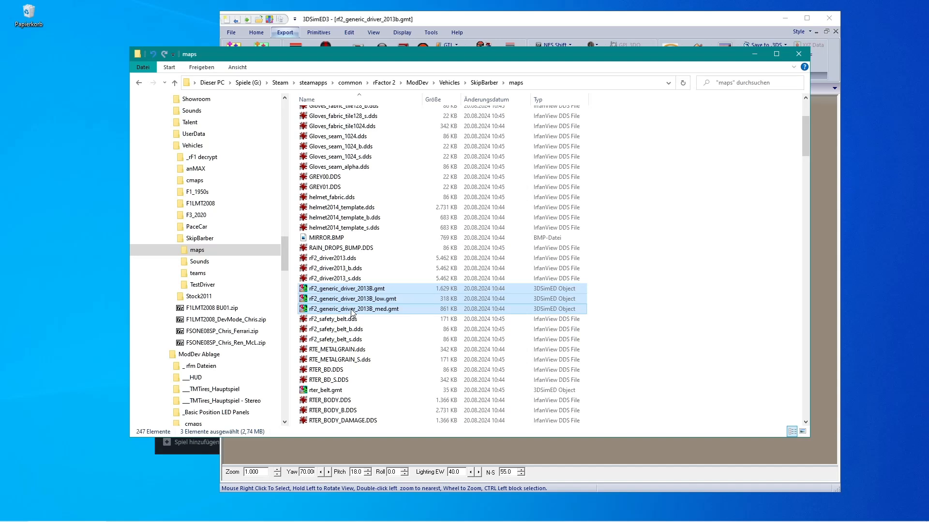
{"action": "scroll", "coordinate": [677, 329], "scroll_direction": "down", "scroll_amount": 2}
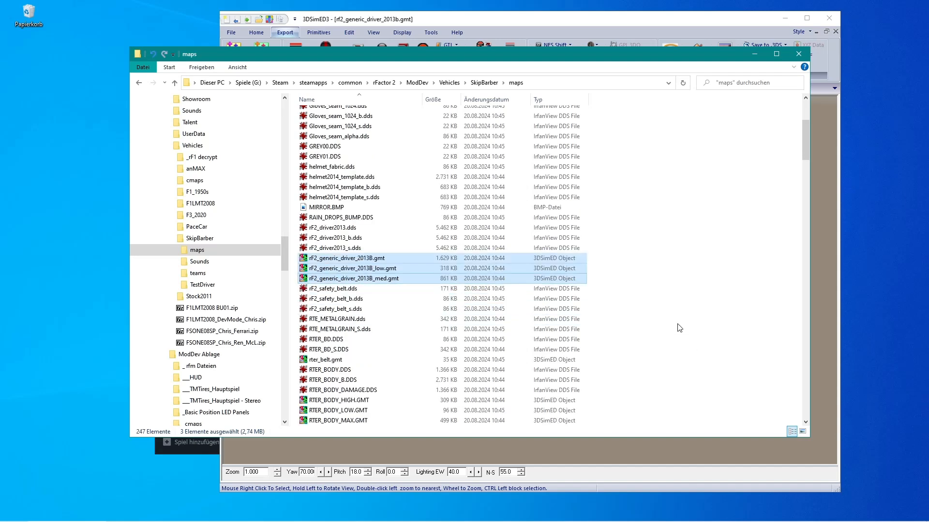
{"action": "scroll", "coordinate": [678, 328], "scroll_direction": "down", "scroll_amount": 3}
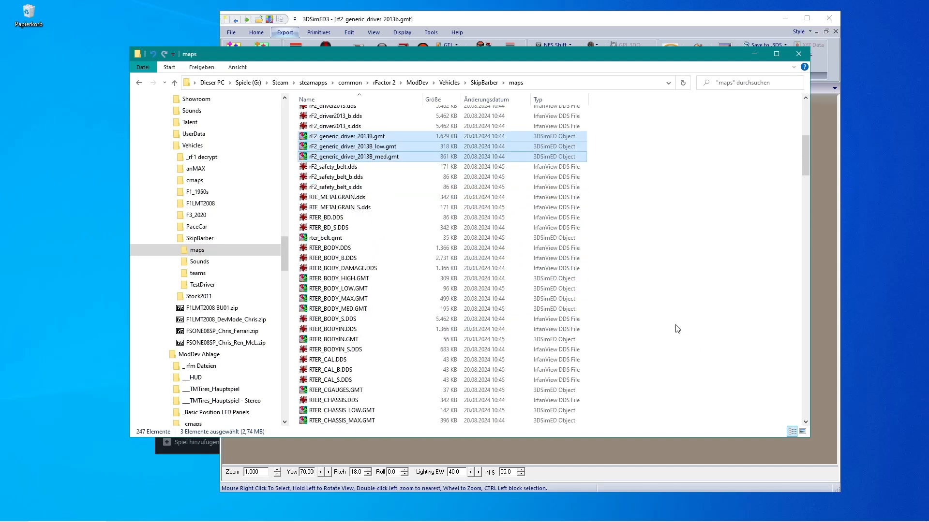
{"action": "scroll", "coordinate": [677, 330], "scroll_direction": "down", "scroll_amount": 4}
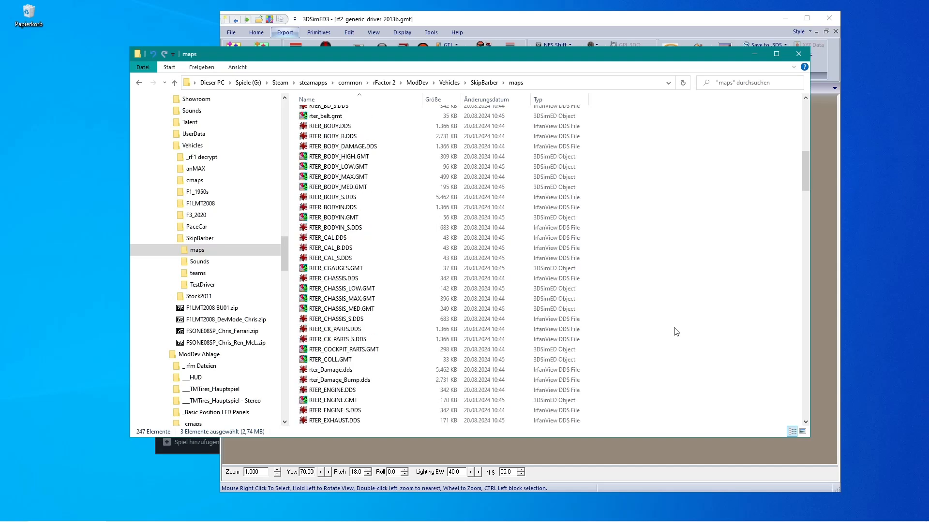
{"action": "scroll", "coordinate": [676, 332], "scroll_direction": "down", "scroll_amount": 5}
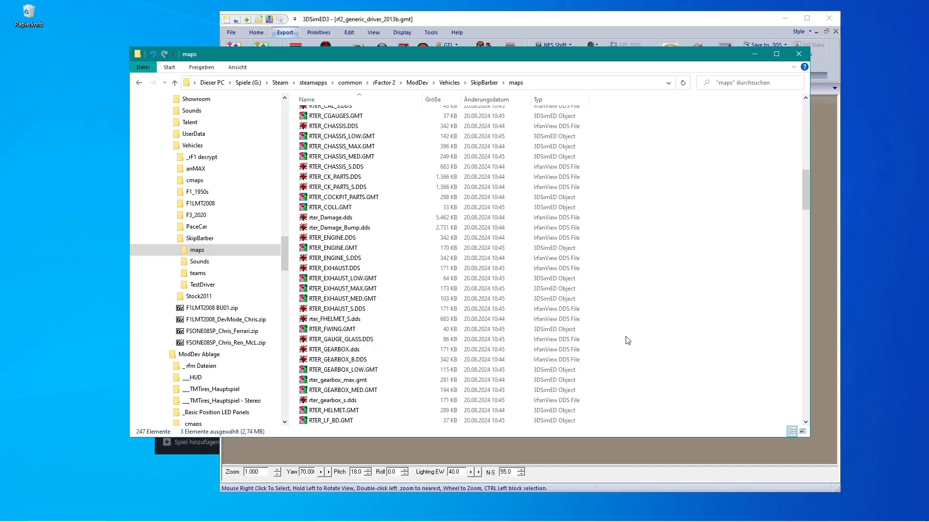
{"action": "left_click", "coordinate": [381, 410], "text": "ctrl"}
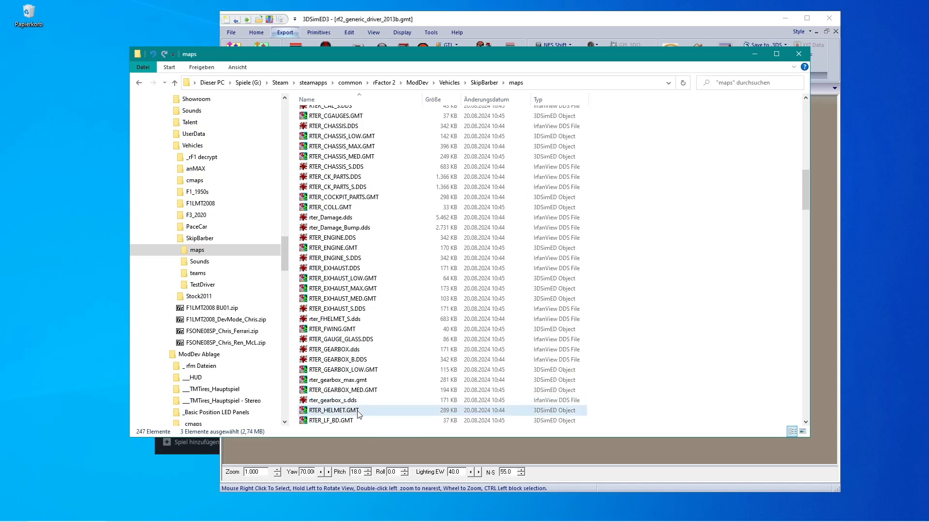
{"action": "left_click_drag", "start_coordinate": [808, 190], "coordinate": [799, 309]}
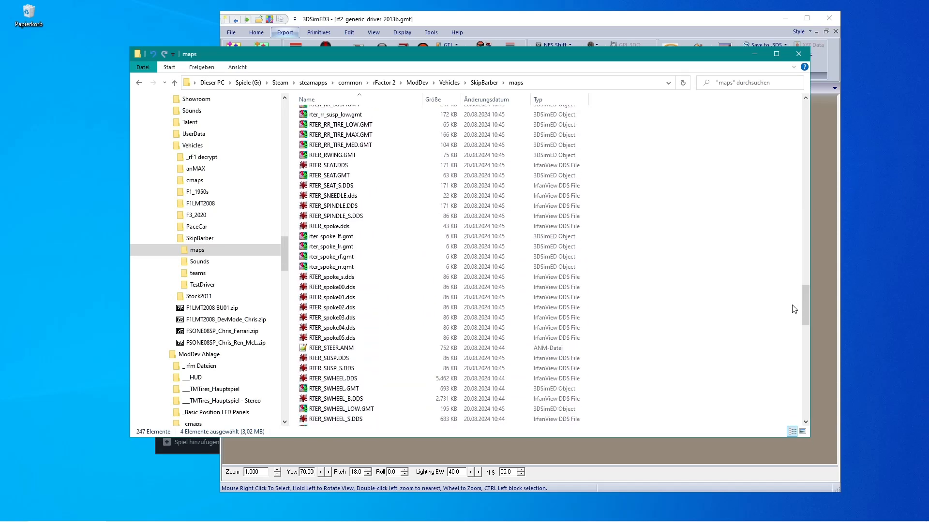
{"action": "left_click", "coordinate": [306, 350], "text": "ctrl"}
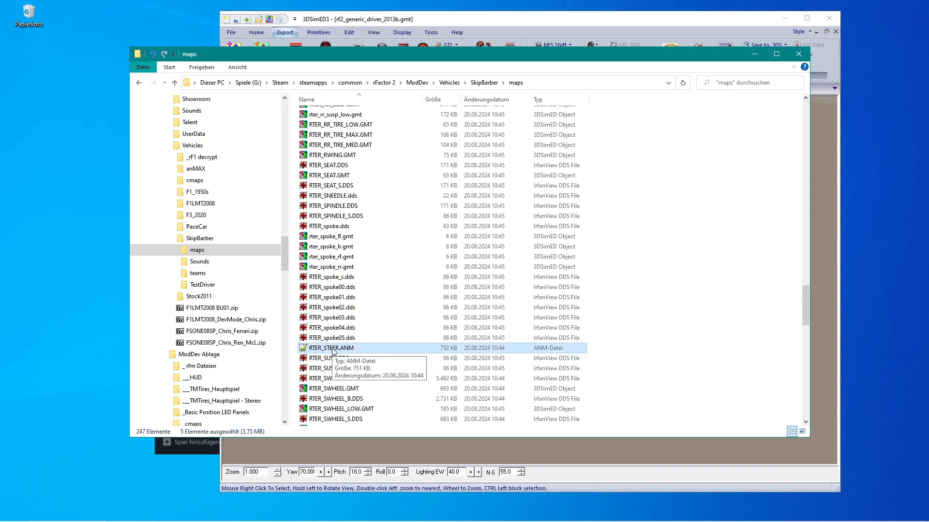
Step: Paste the copied driver, helmet and steering animation files into the SkipBarber\TestDriver folder
{"action": "left_click", "coordinate": [193, 285]}
{"action": "right_click", "coordinate": [333, 264]}
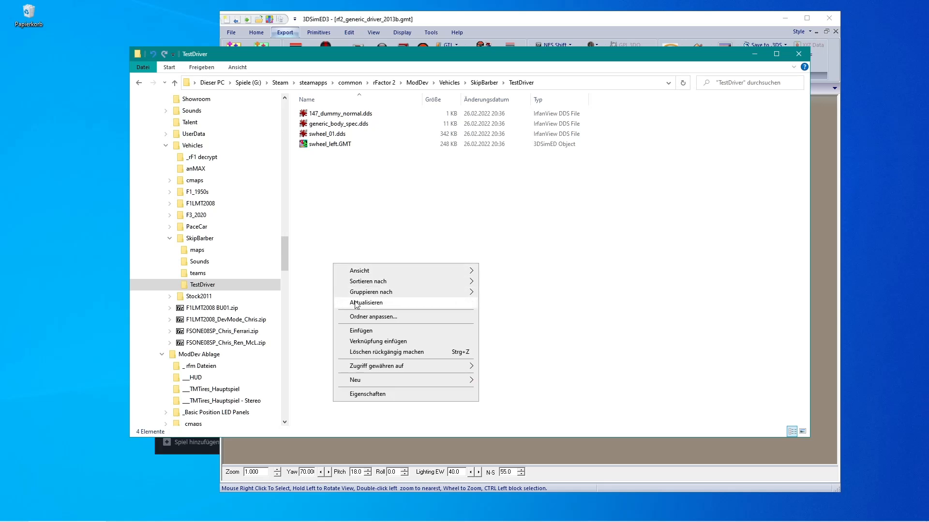
{"action": "left_click", "coordinate": [363, 331]}
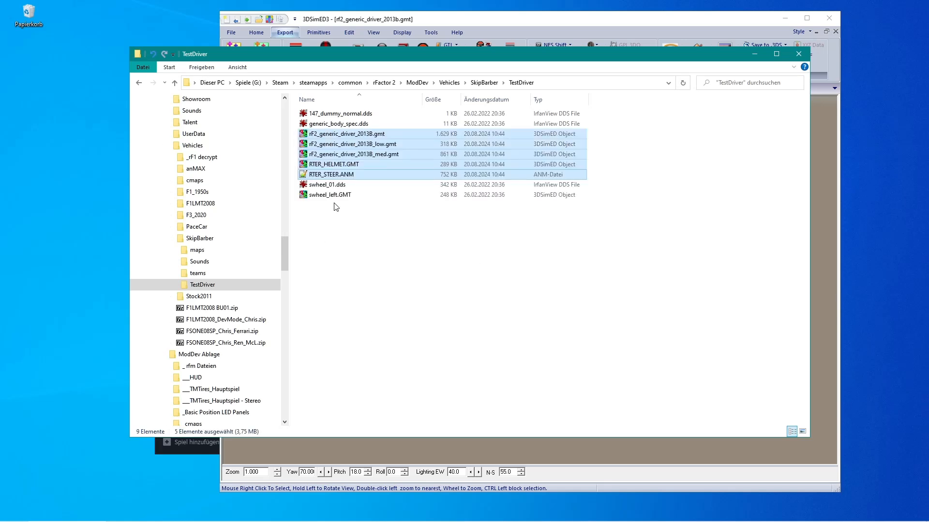
Step: Rename RTER_STEER.ANM in the TestDriver folder as NEW_STEER.ANM
{"action": "left_click", "coordinate": [315, 178]}
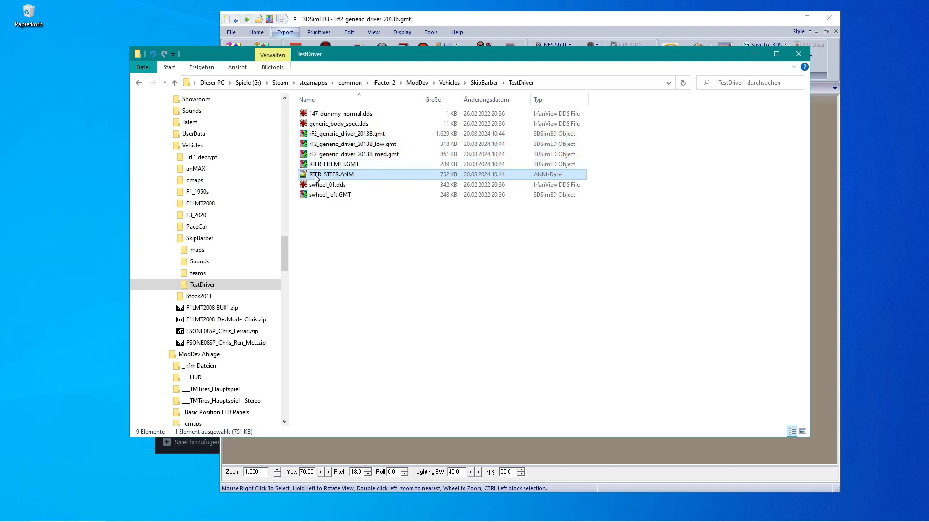
{"action": "left_click", "coordinate": [315, 176]}
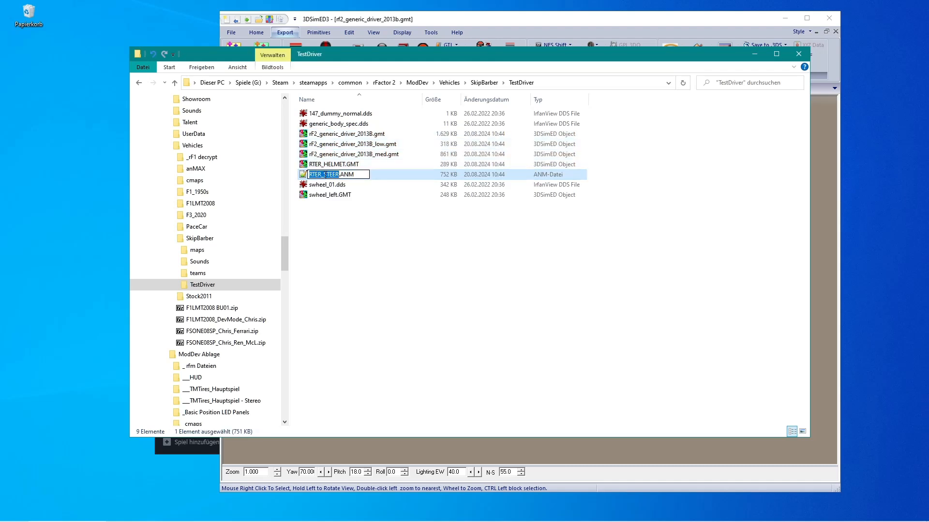
{"action": "left_click_drag", "start_coordinate": [323, 176], "coordinate": [308, 177]}
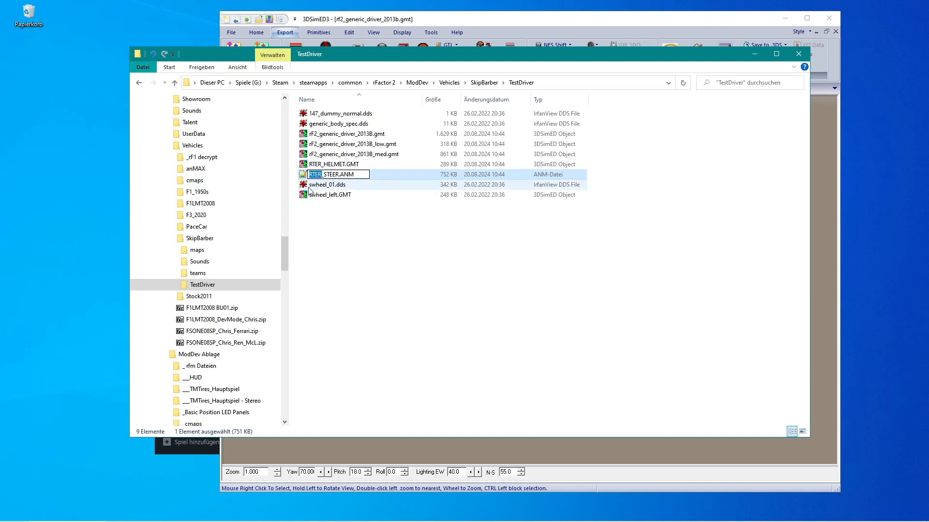
{"action": "type", "text": "NEW"}
{"action": "key", "text": "shift+Home"}
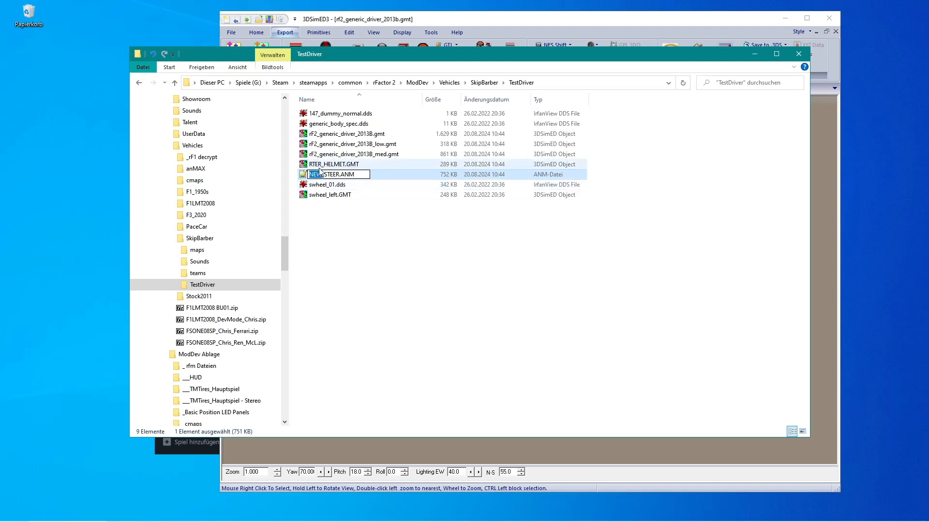
Step: Rename RTER_HELMET.GMT in the TestDriver folder as NEW_HELMET.GMT
{"action": "left_click", "coordinate": [316, 174]}
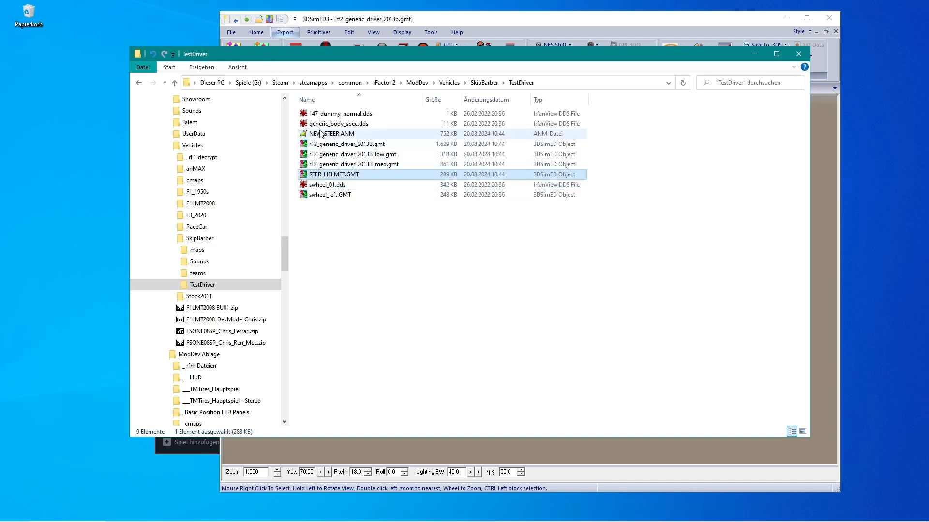
{"action": "left_click", "coordinate": [322, 177]}
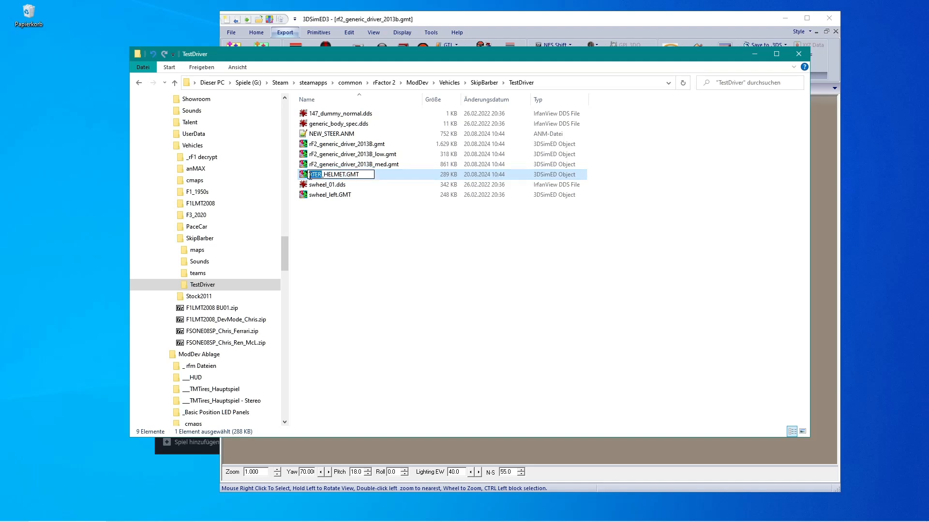
{"action": "type", "text": "NEW"}
{"action": "key", "text": "Return"}
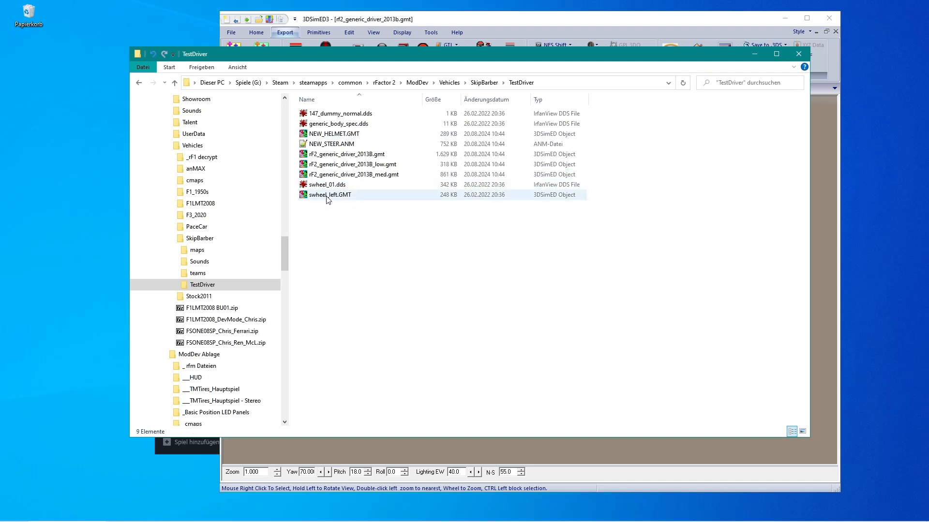
Step: Rename the high-detail driver mesh rF2_generic_driver_2013B.gmt as NEW_driver_2013B.gmt
{"action": "left_click", "coordinate": [339, 155]}
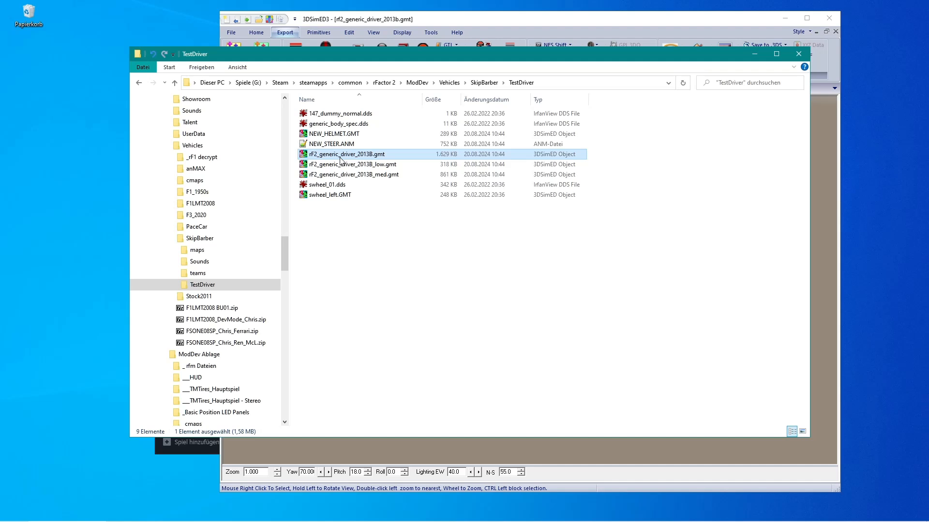
{"action": "left_click", "coordinate": [340, 155]}
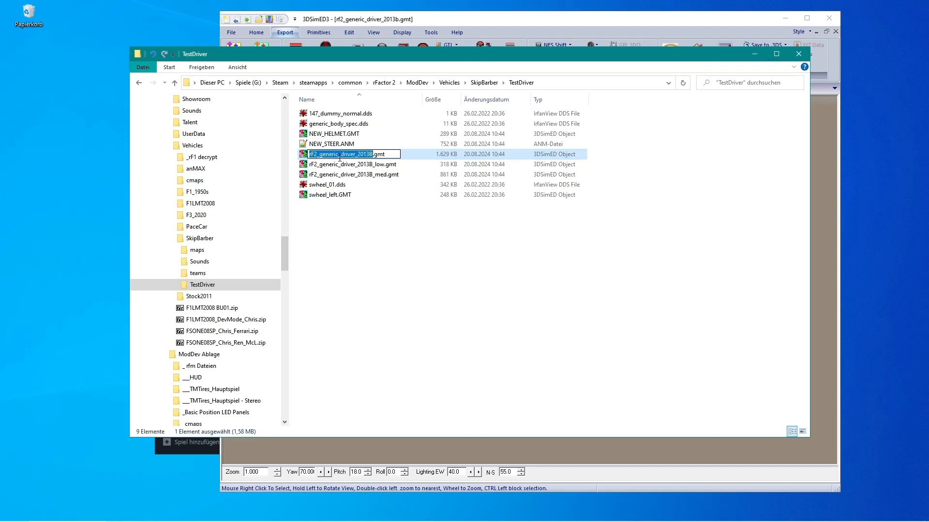
{"action": "left_click_drag", "start_coordinate": [339, 156], "coordinate": [308, 157]}
{"action": "type", "text": "NEW"}
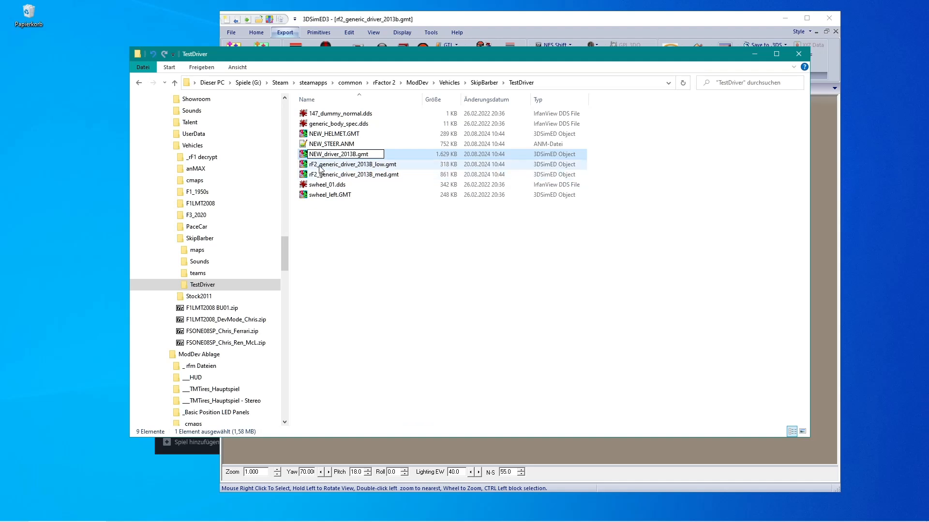
Step: Rename the low-detail driver mesh rF2_generic_driver_2013B_low.gmt as NEW_driver_2013B_low.gmt
{"action": "left_click", "coordinate": [319, 166]}
{"action": "left_click", "coordinate": [321, 166]}
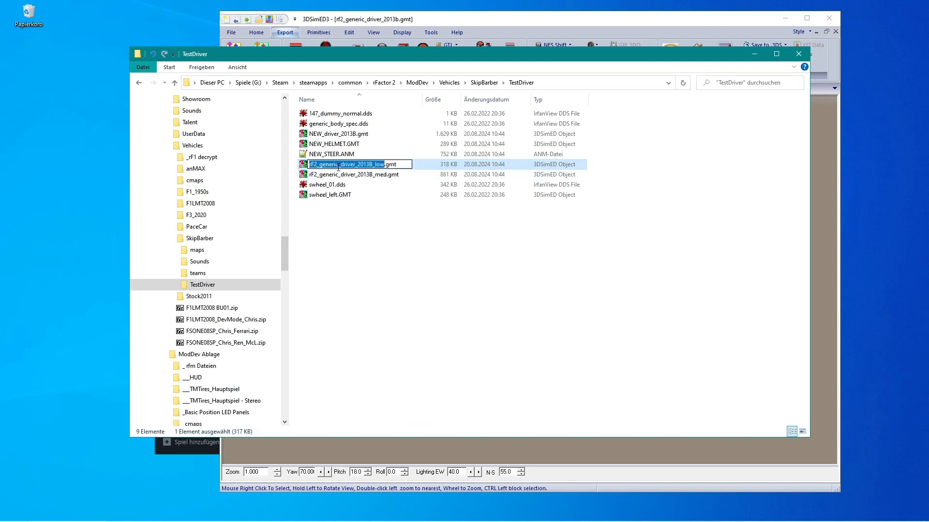
{"action": "left_click_drag", "start_coordinate": [340, 165], "coordinate": [308, 166]}
{"action": "type", "text": "NEW"}
{"action": "key", "text": "Return"}
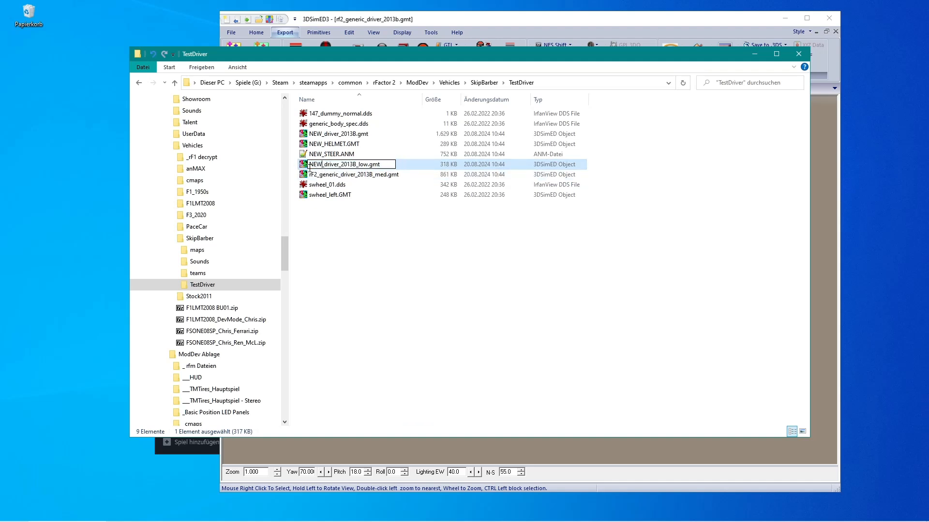
Step: Rename the medium-detail driver mesh rF2_generic_driver_2013B_med.gmt as NEW_driver_2013B_med.gmt
{"action": "left_click", "coordinate": [323, 175]}
{"action": "left_click", "coordinate": [325, 176]}
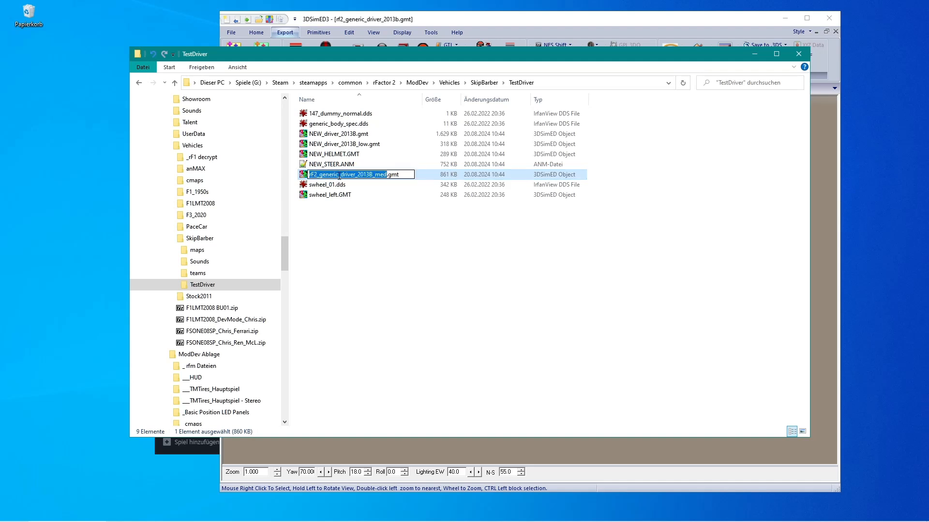
{"action": "left_click_drag", "start_coordinate": [340, 174], "coordinate": [308, 175]}
{"action": "type", "text": "NEW"}
{"action": "key", "text": "Return"}
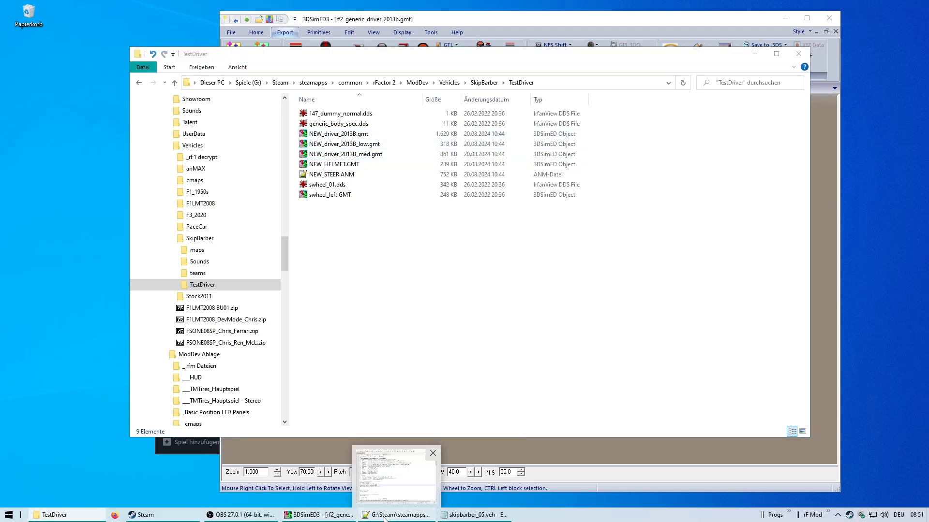
Step: Switch to _skipbarber.gen in Notepad++ and change the HELMET instance's MeshFile to NEW_Helmet.gmt
{"action": "left_click", "coordinate": [399, 514]}
{"action": "scroll", "coordinate": [486, 114], "scroll_direction": "down", "scroll_amount": 3}
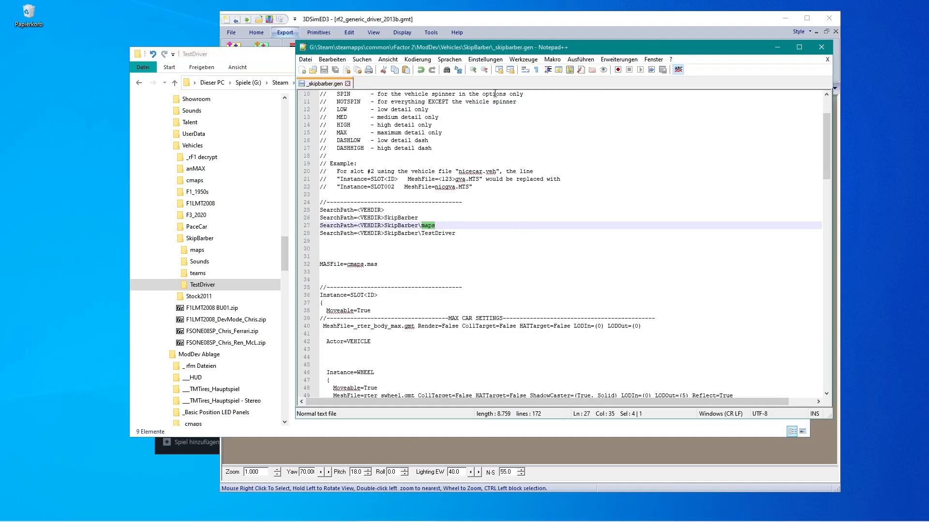
{"action": "left_click_drag", "start_coordinate": [472, 47], "coordinate": [587, 64]}
{"action": "scroll", "coordinate": [650, 323], "scroll_direction": "down", "scroll_amount": 16}
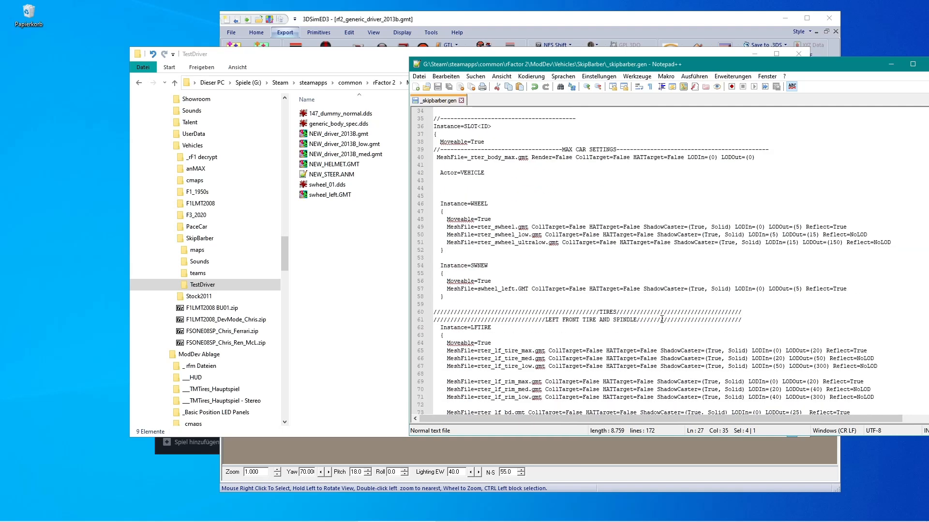
{"action": "scroll", "coordinate": [650, 323], "scroll_direction": "down", "scroll_amount": 14}
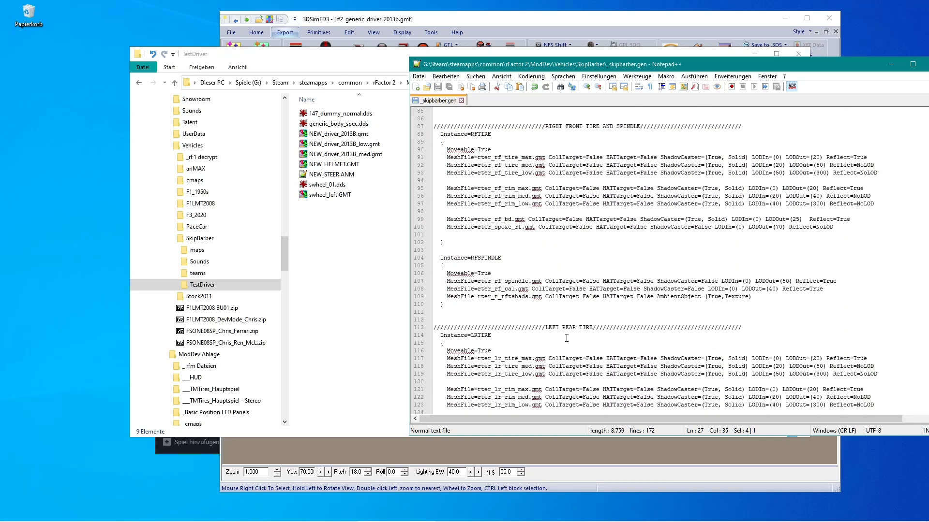
{"action": "scroll", "coordinate": [563, 338], "scroll_direction": "down", "scroll_amount": 11}
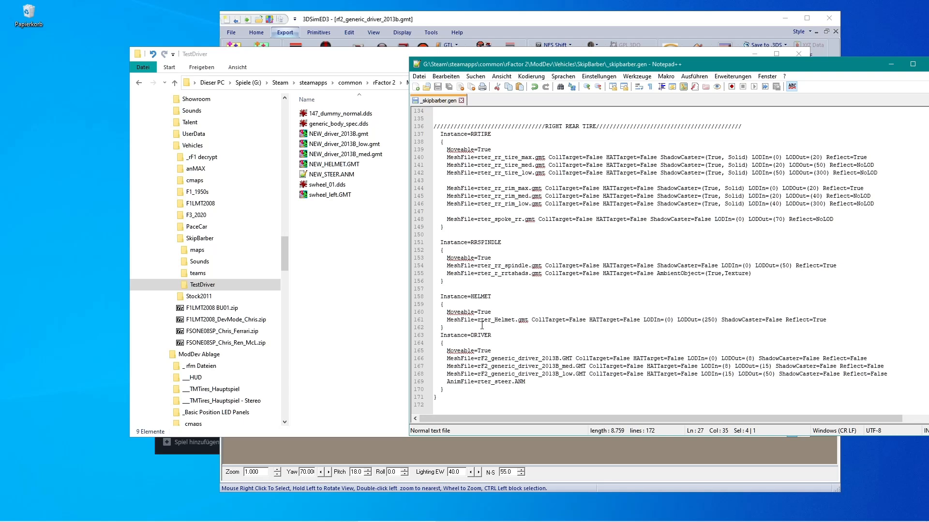
{"action": "left_click_drag", "start_coordinate": [480, 322], "coordinate": [485, 321]}
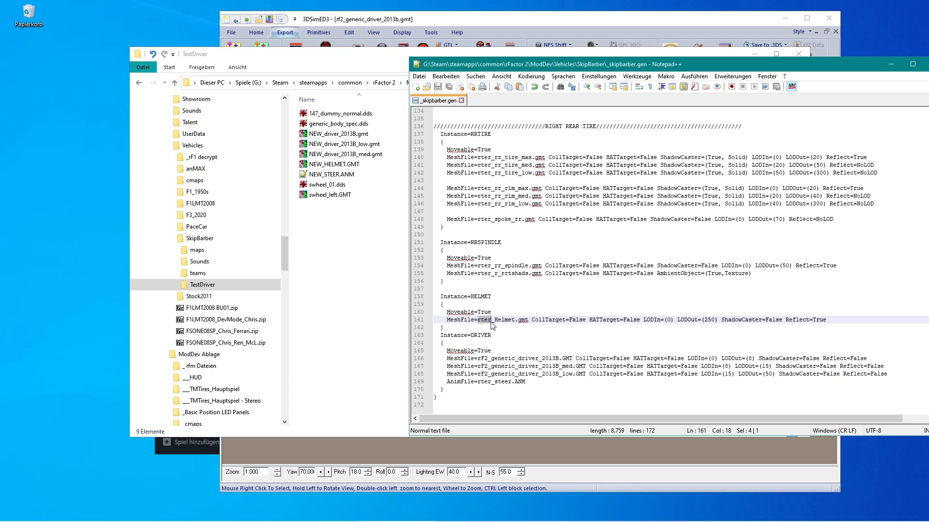
{"action": "type", "text": "NEW"}
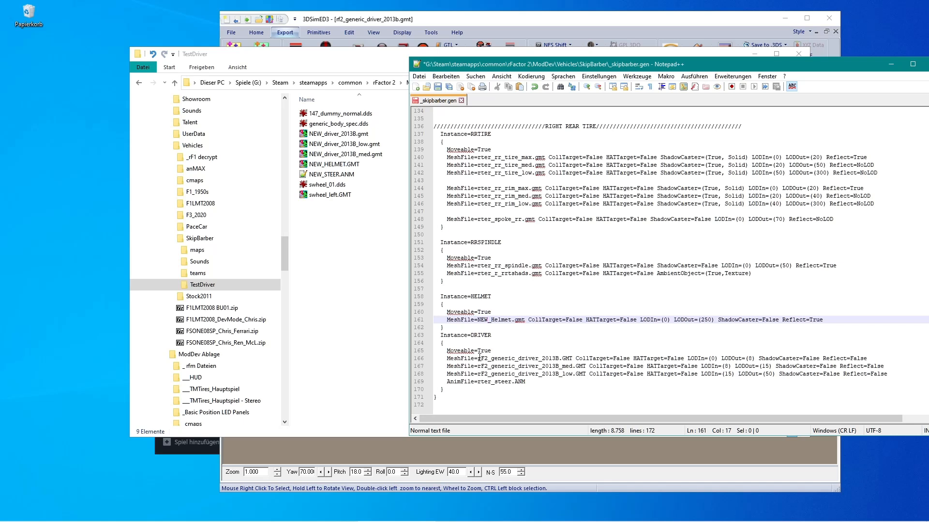
Step: Replace rF2_generic with NEW in the three MeshFile entries of the DRIVER instance
{"action": "left_click_drag", "start_coordinate": [478, 359], "coordinate": [514, 359]}
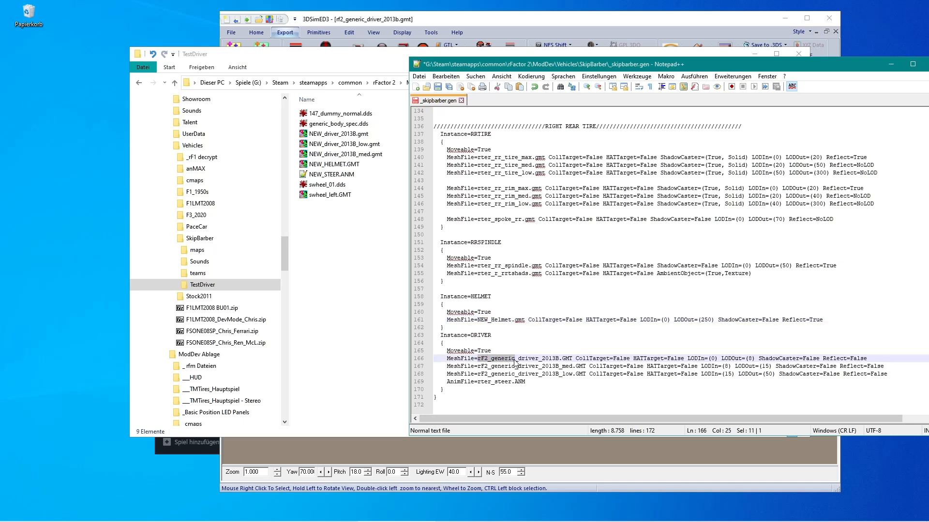
{"action": "key", "text": "ctrl+h"}
{"action": "key", "text": "Tab"}
{"action": "type", "text": "NEW"}
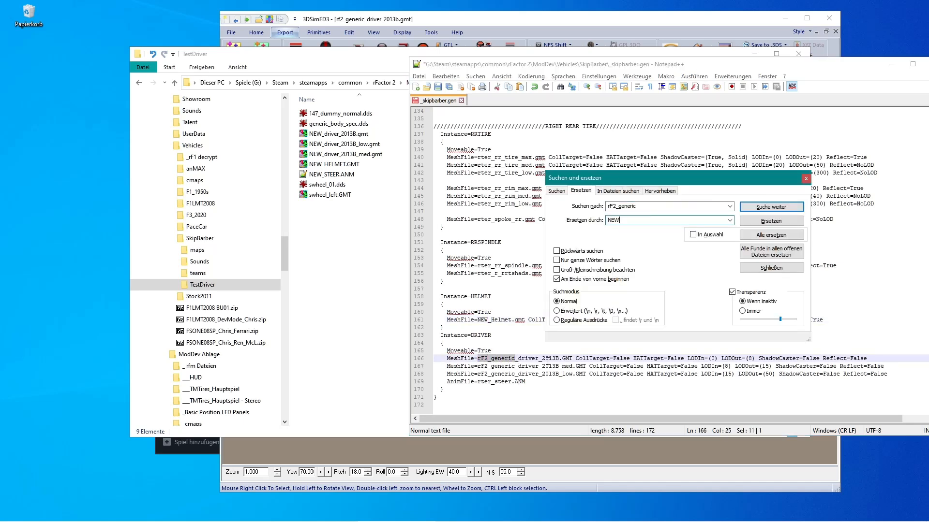
{"action": "left_click", "coordinate": [753, 224]}
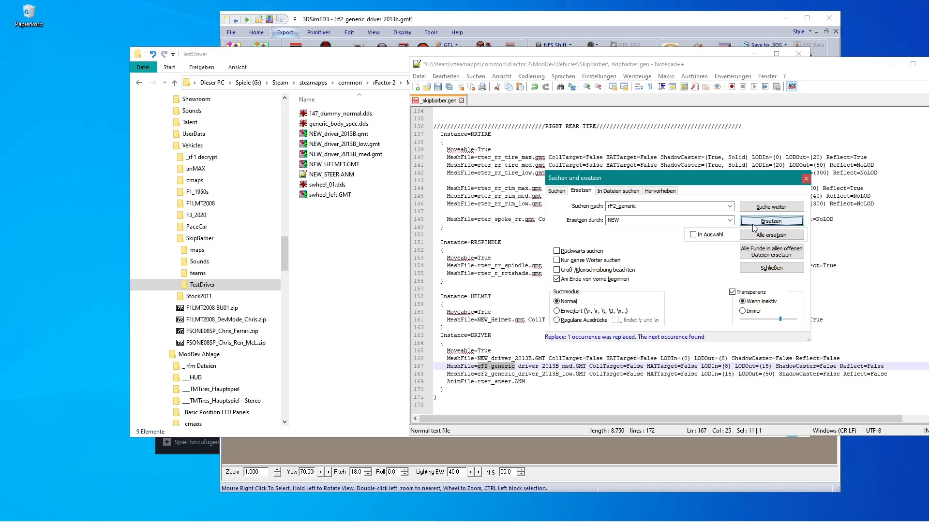
{"action": "left_click", "coordinate": [753, 224]}
{"action": "left_click", "coordinate": [754, 226]}
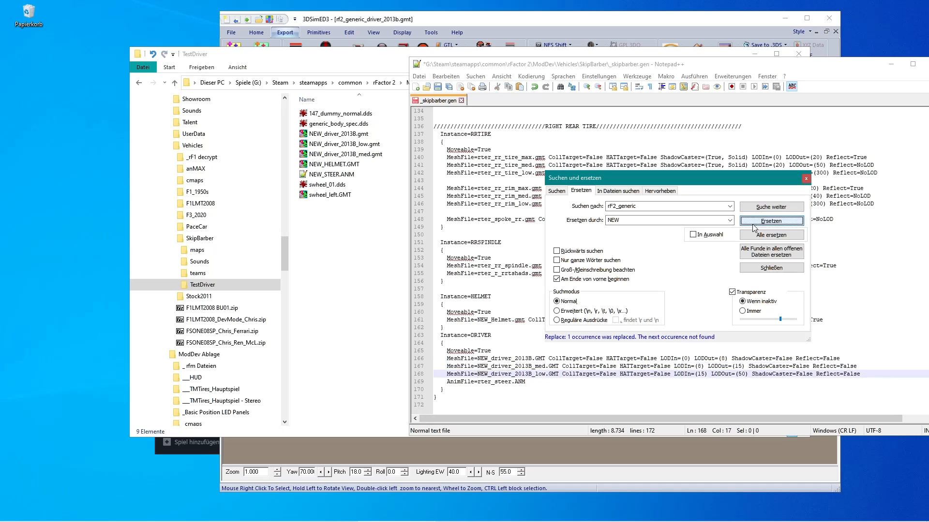
Step: Change the DRIVER instance's AnimFile to NEW_steer.ANM and save _skipbarber.gen
{"action": "left_click_drag", "start_coordinate": [478, 381], "coordinate": [488, 383]}
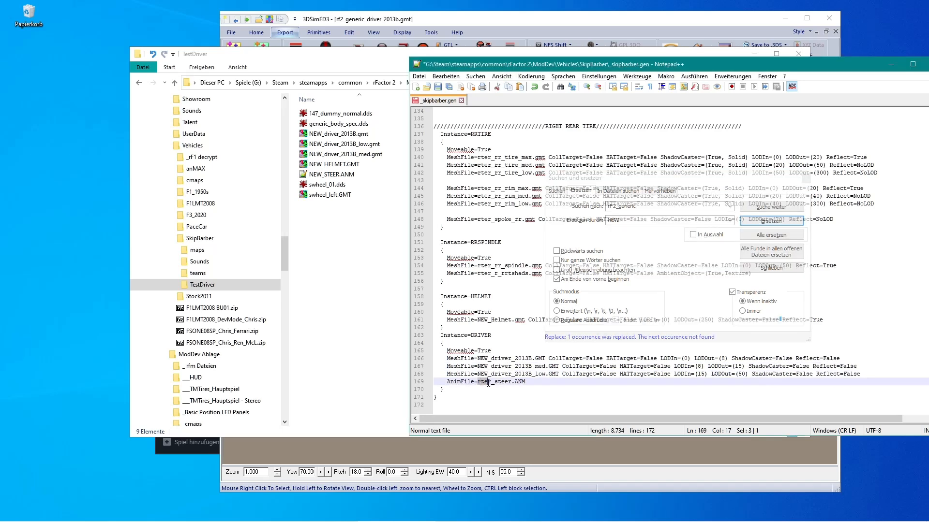
{"action": "type", "text": "NEW"}
{"action": "left_click", "coordinate": [437, 86]}
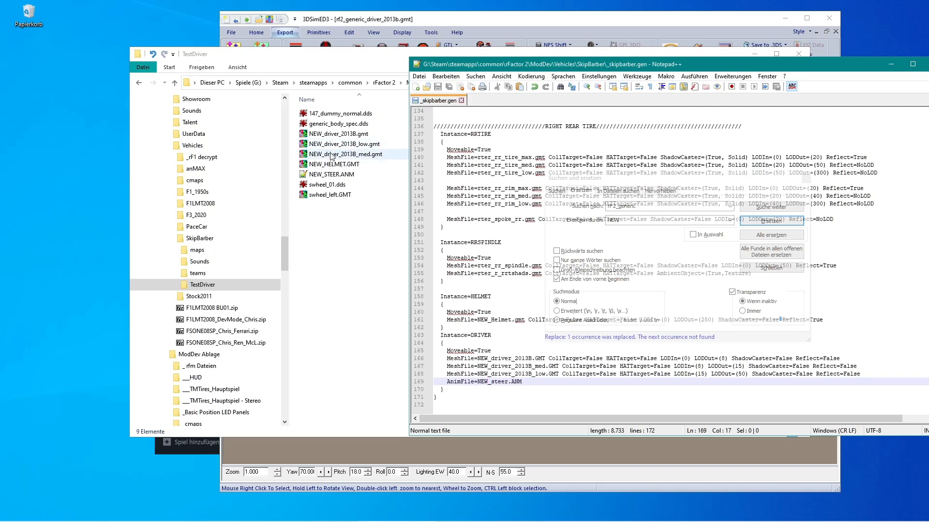
Step: Switch to 3DSimED3 and close the open generic driver and skipbarber_05.veh documents
{"action": "left_click", "coordinate": [464, 17]}
{"action": "left_click", "coordinate": [393, 89]}
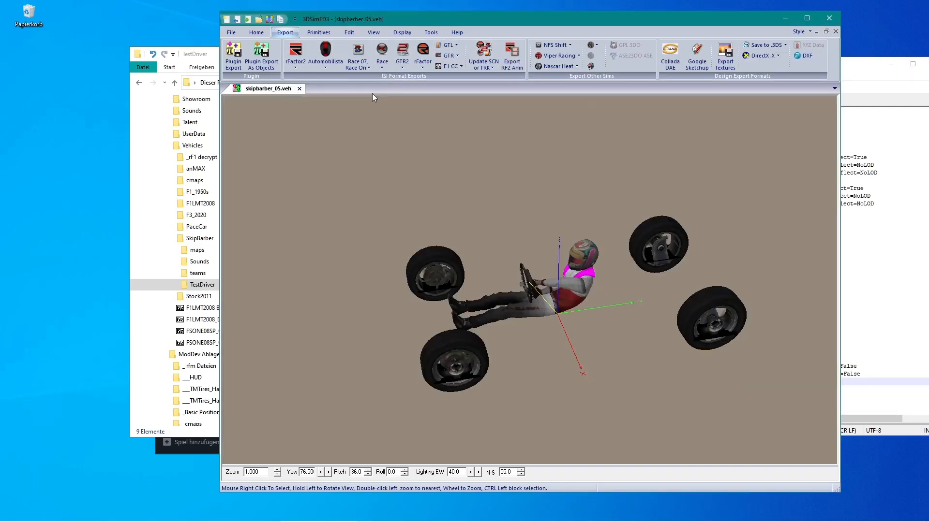
{"action": "left_click", "coordinate": [300, 89]}
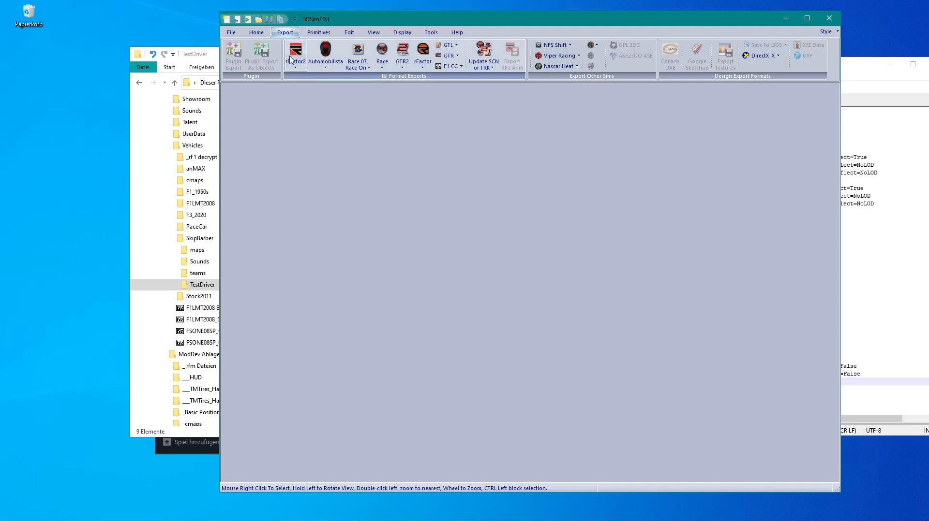
Step: Reopen the recent document skipbarber_05.veh, inspect the driver and steering wheels from the side, and close it
{"action": "left_click", "coordinate": [237, 34]}
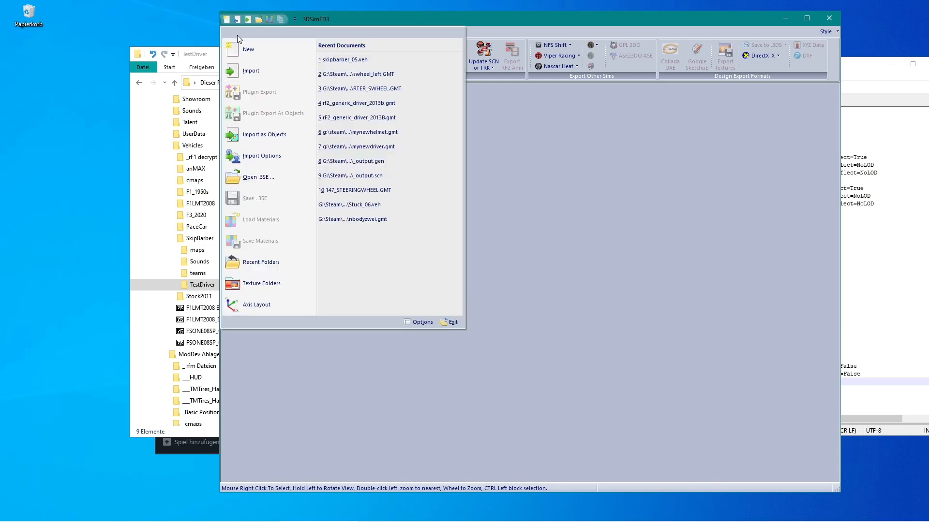
{"action": "left_click", "coordinate": [339, 58]}
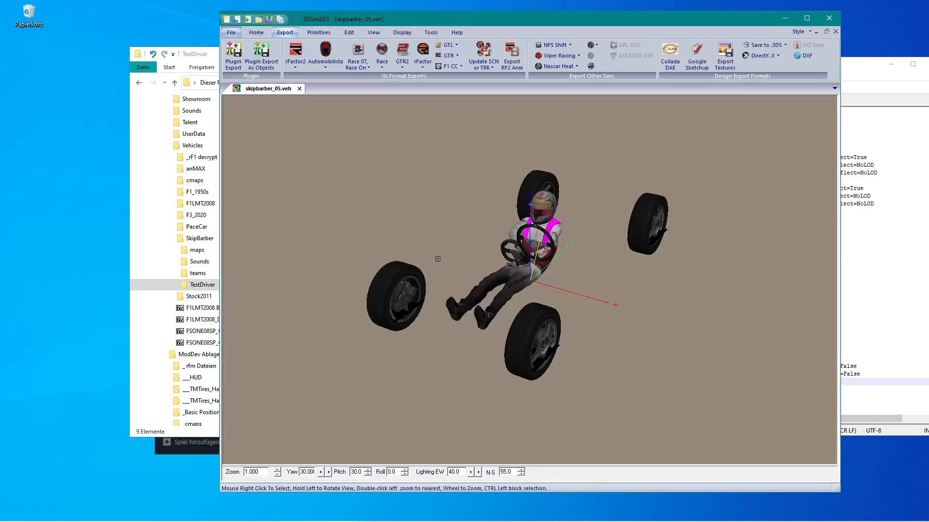
{"action": "left_click_drag", "start_coordinate": [503, 263], "coordinate": [445, 277]}
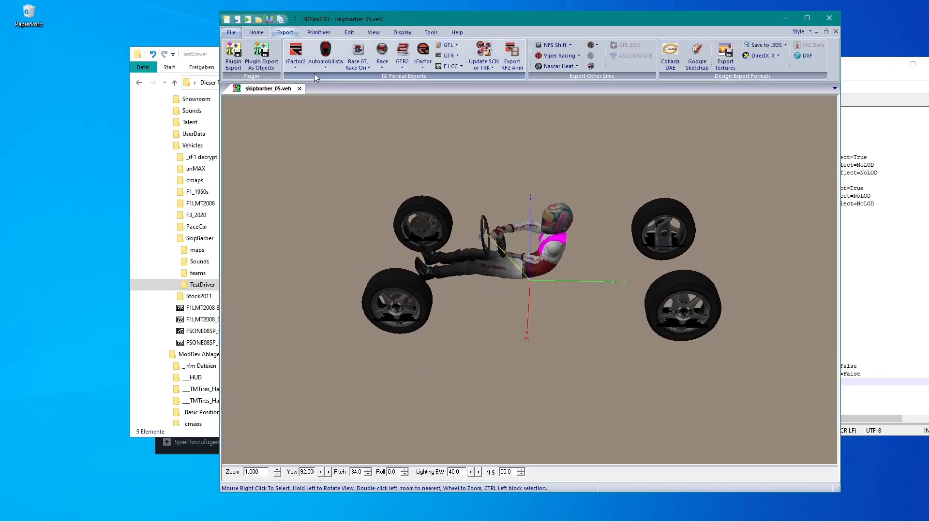
{"action": "left_click", "coordinate": [300, 89]}
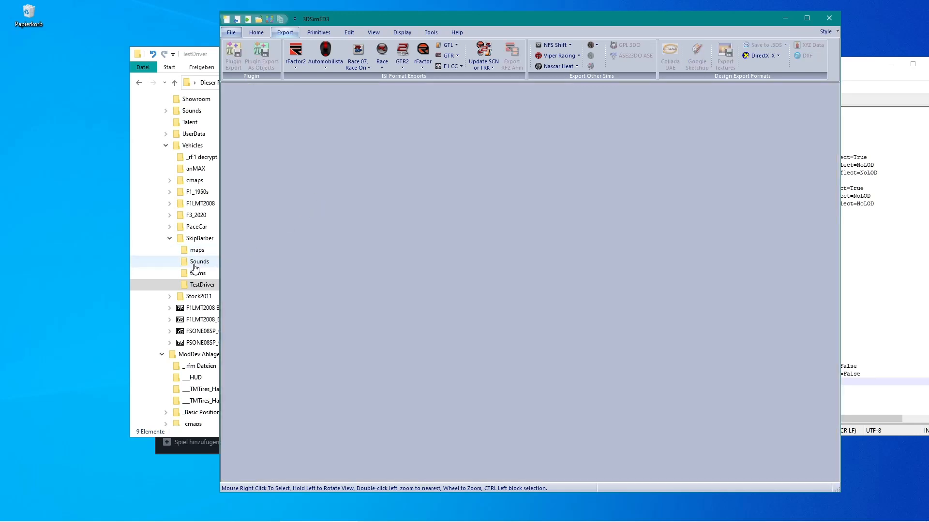
Step: Open swheel_left.GMT from the SkipBarber\TestDriver folder in 3DSimED3
{"action": "left_click", "coordinate": [184, 286]}
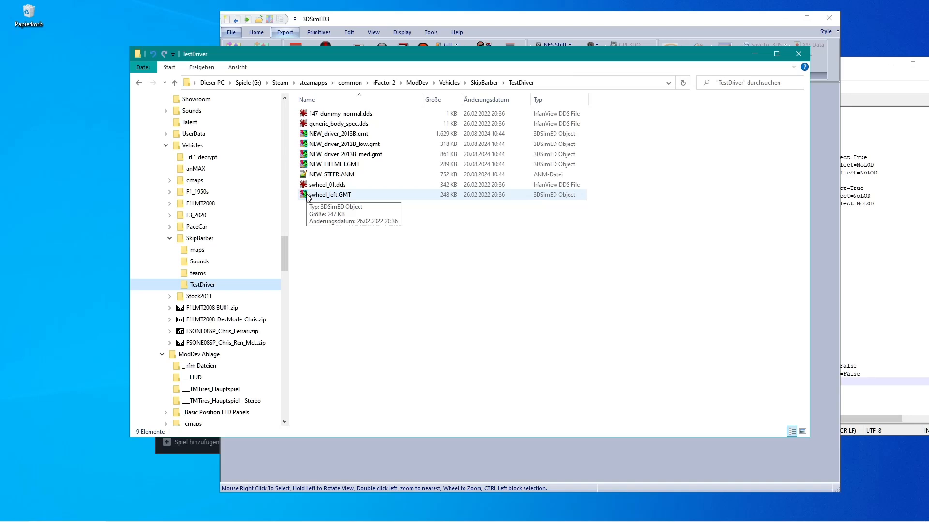
{"action": "left_click", "coordinate": [306, 194]}
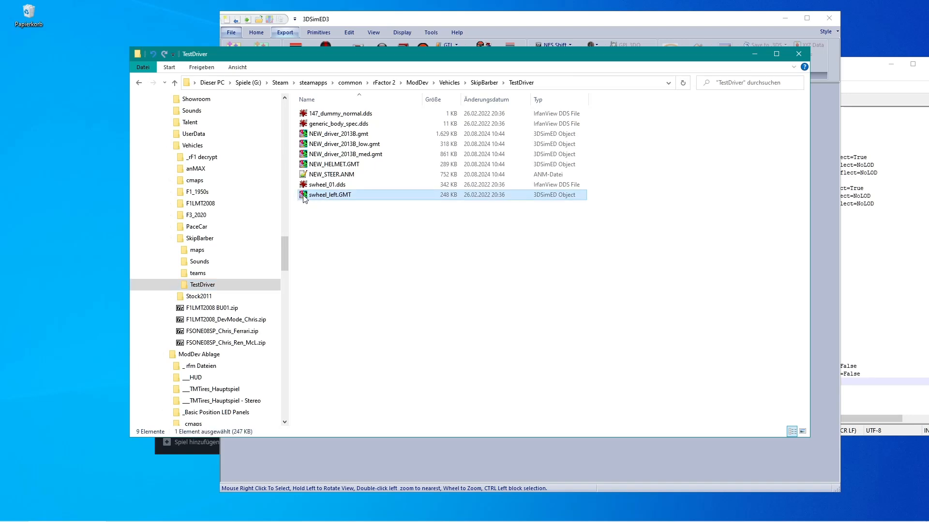
{"action": "double_click", "coordinate": [304, 195]}
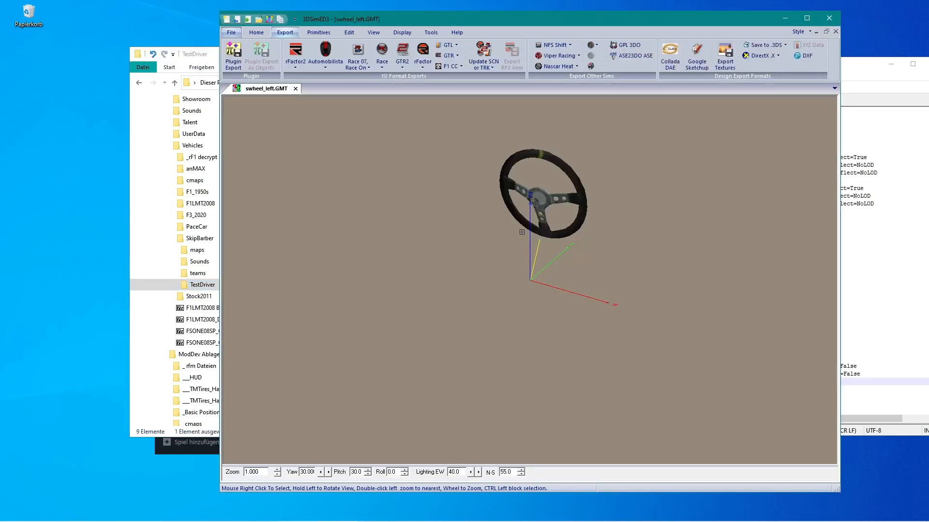
Step: Open the face data attributes of swheel_left.GMT and copy the complete Pivot Point value with its X, Y and Z coordinates
{"action": "left_click_drag", "start_coordinate": [559, 227], "coordinate": [427, 231]}
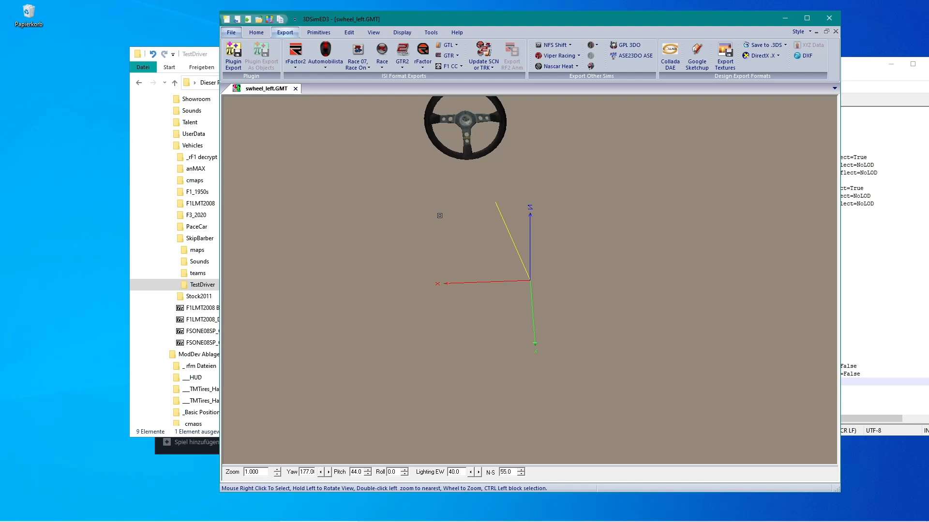
{"action": "scroll", "coordinate": [441, 212], "scroll_direction": "down", "scroll_amount": 1}
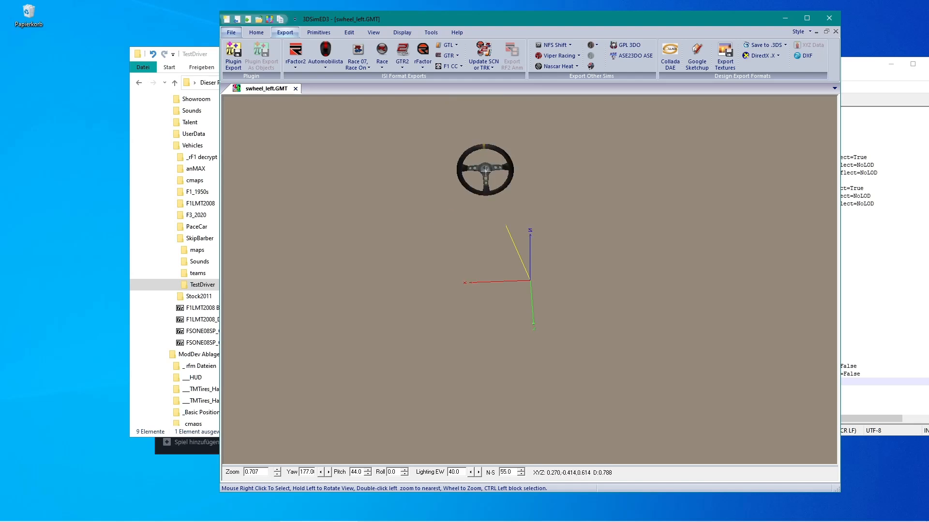
{"action": "left_click", "coordinate": [359, 33]}
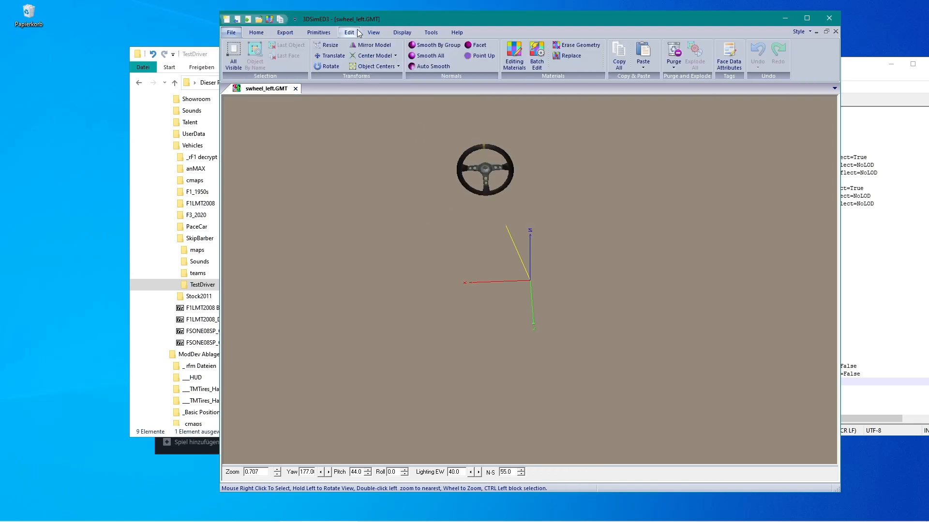
{"action": "left_click", "coordinate": [727, 57]}
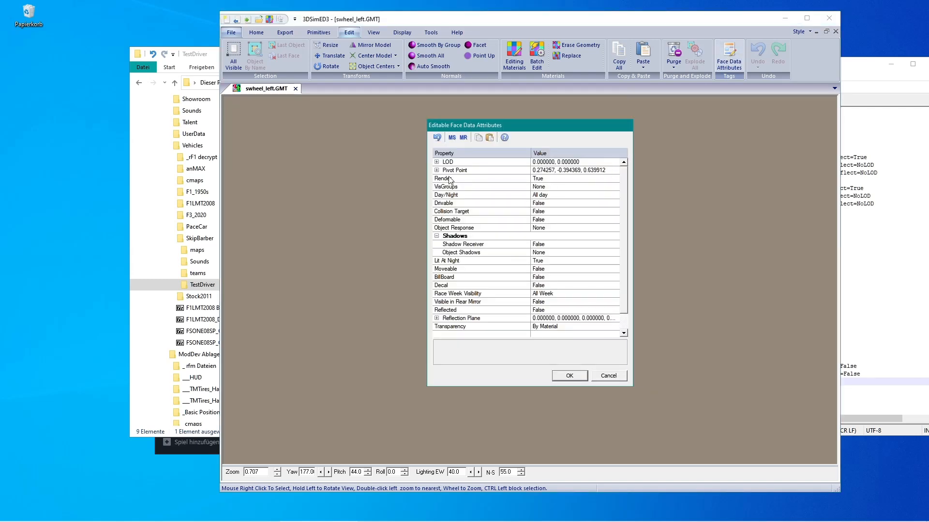
{"action": "left_click", "coordinate": [437, 170]}
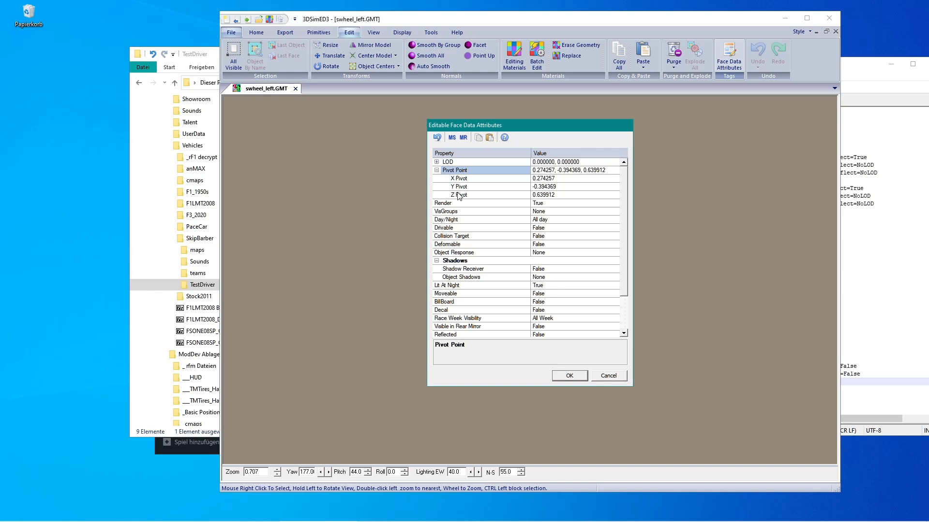
{"action": "left_click", "coordinate": [611, 170]}
{"action": "left_click_drag", "start_coordinate": [612, 170], "coordinate": [533, 169]}
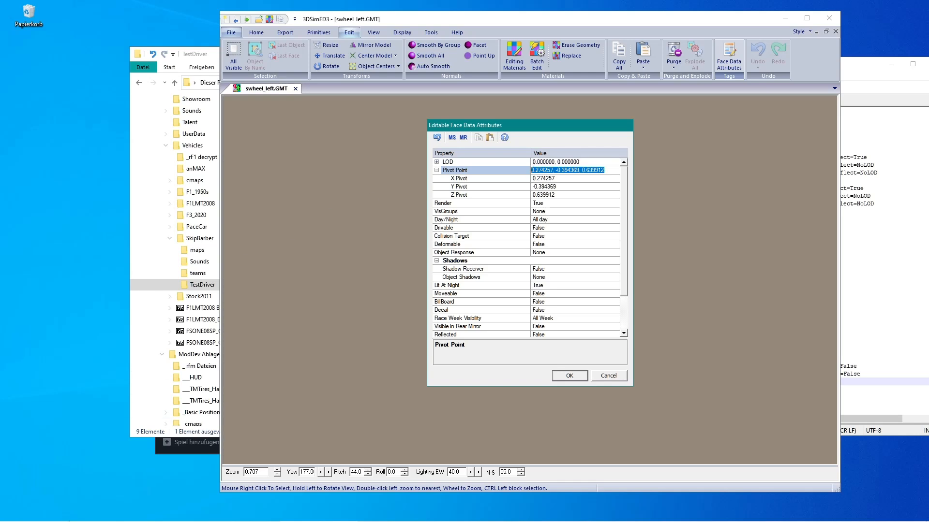
Step: Switch to LibreOffice Calc with a new blank spreadsheet
{"action": "mouse_move", "coordinate": [103, 521]}
{"action": "left_click", "coordinate": [9, 515]}
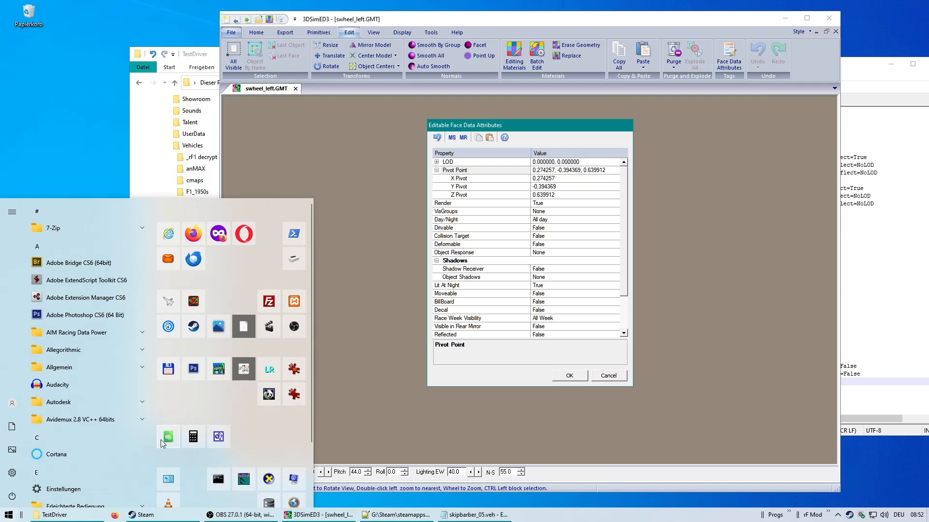
{"action": "left_click", "coordinate": [161, 440]}
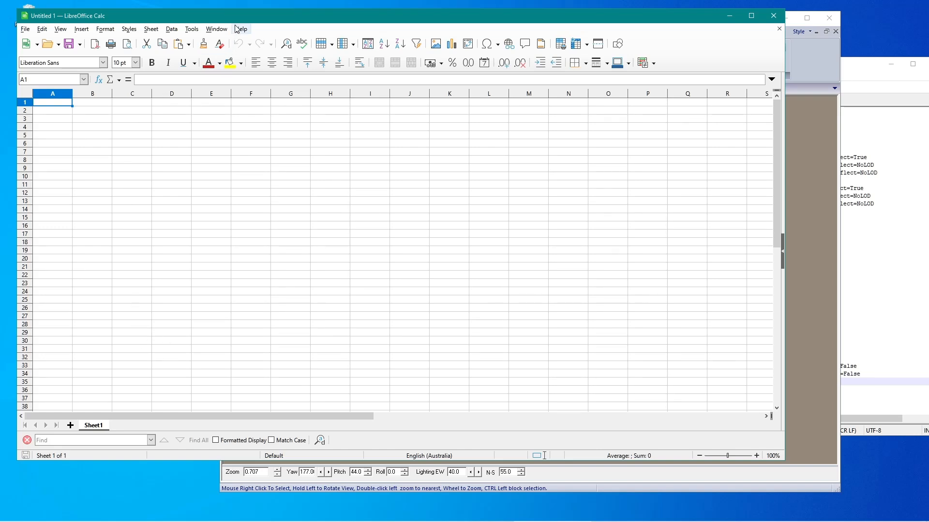
{"action": "left_click_drag", "start_coordinate": [234, 20], "coordinate": [250, 22]}
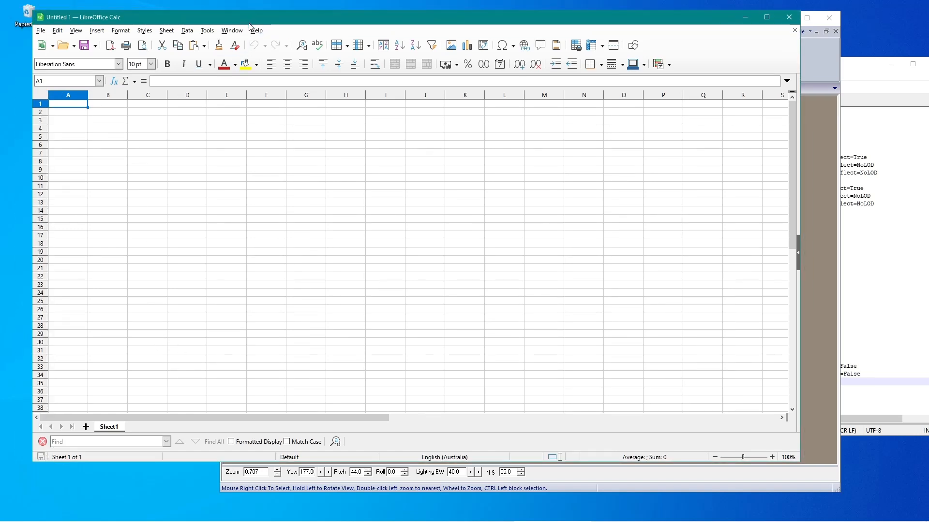
Step: Label cell A3 "new SW" and enter the column headings X, Y and Z in cells C2, D2 and E2
{"action": "left_click", "coordinate": [66, 122]}
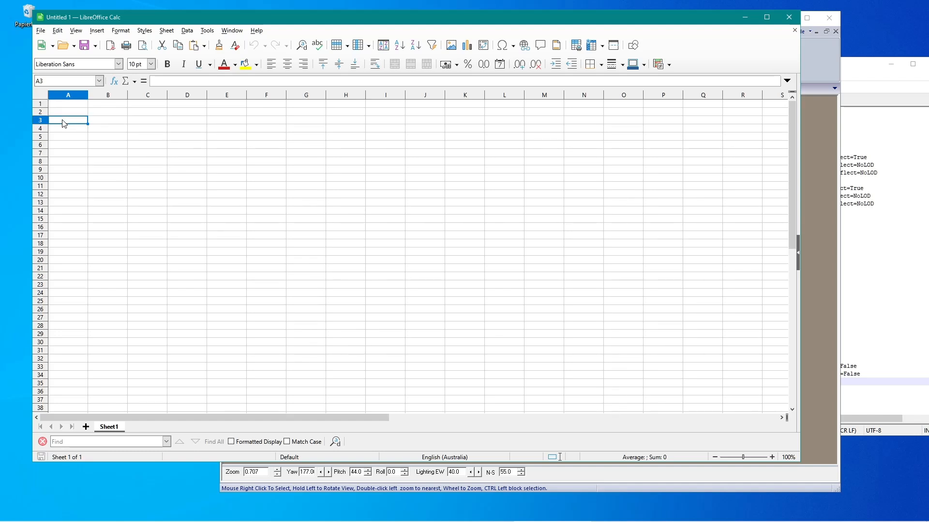
{"action": "type", "text": "new SW"}
{"action": "left_click", "coordinate": [139, 113]}
{"action": "type", "text": "x"}
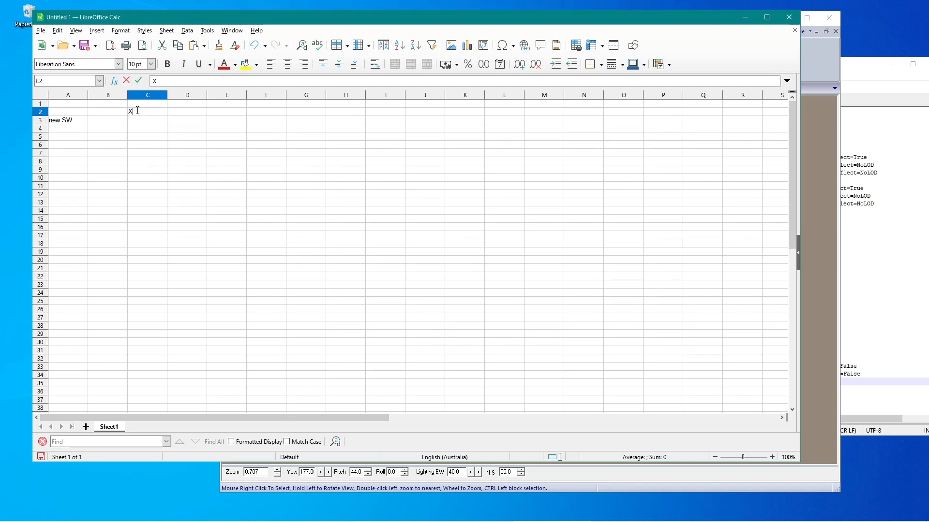
{"action": "key", "text": "Tab"}
{"action": "type", "text": "Y"}
{"action": "key", "text": "Tab"}
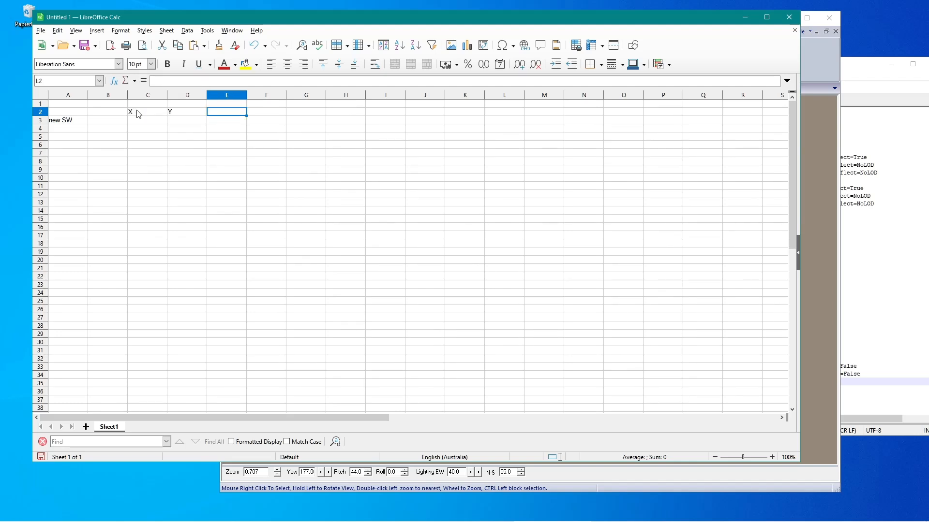
{"action": "type", "text": "Z"}
{"action": "key", "text": "Return"}
Step: Paste the copied pivot coordinates into C3:E3 through the text import dialog, using Comma as separator to split them into three columns
{"action": "left_click", "coordinate": [149, 121]}
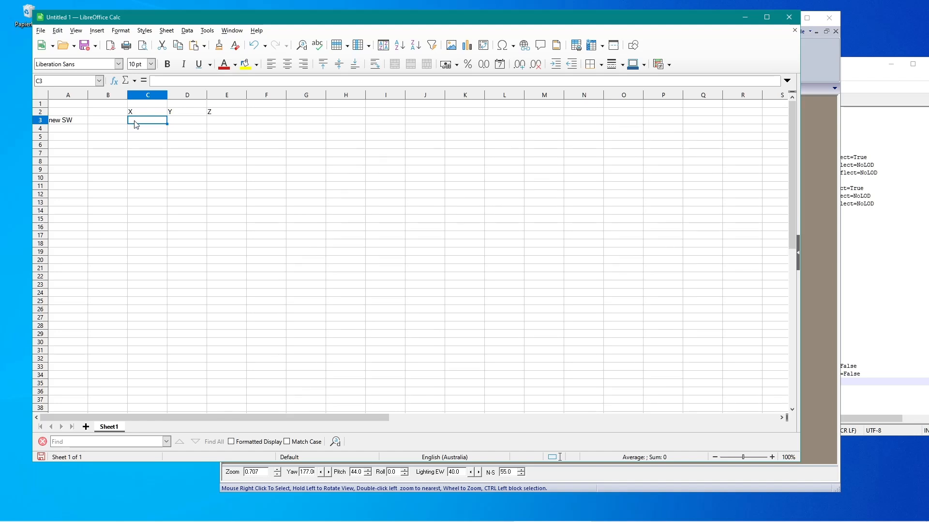
{"action": "right_click", "coordinate": [134, 122]}
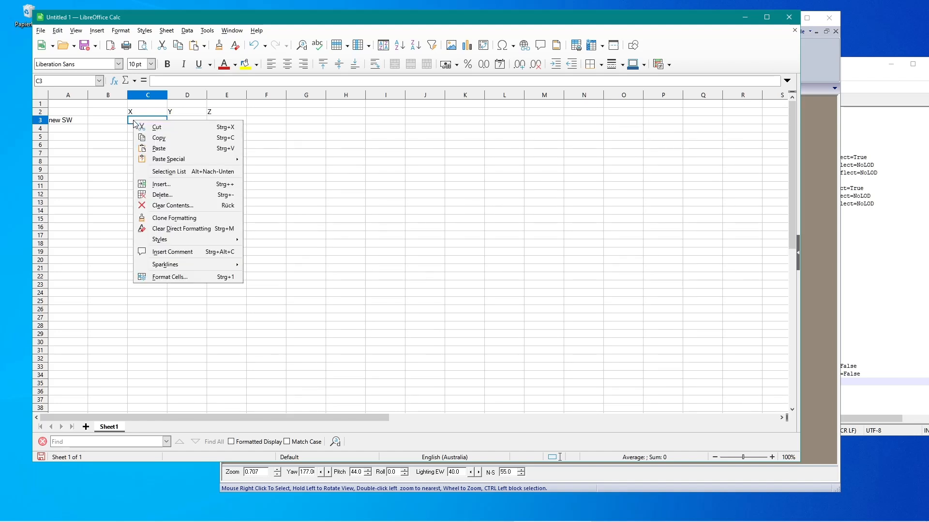
{"action": "mouse_move", "coordinate": [174, 159]}
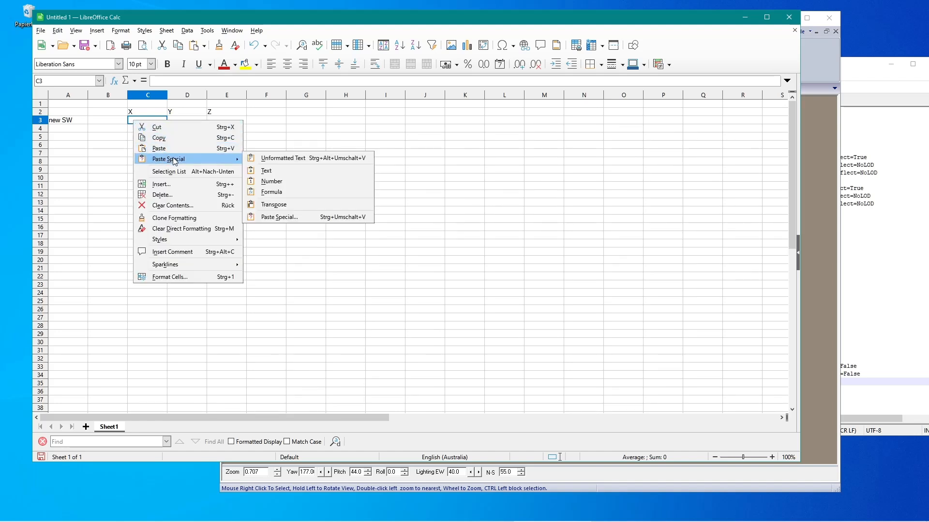
{"action": "left_click", "coordinate": [296, 217]}
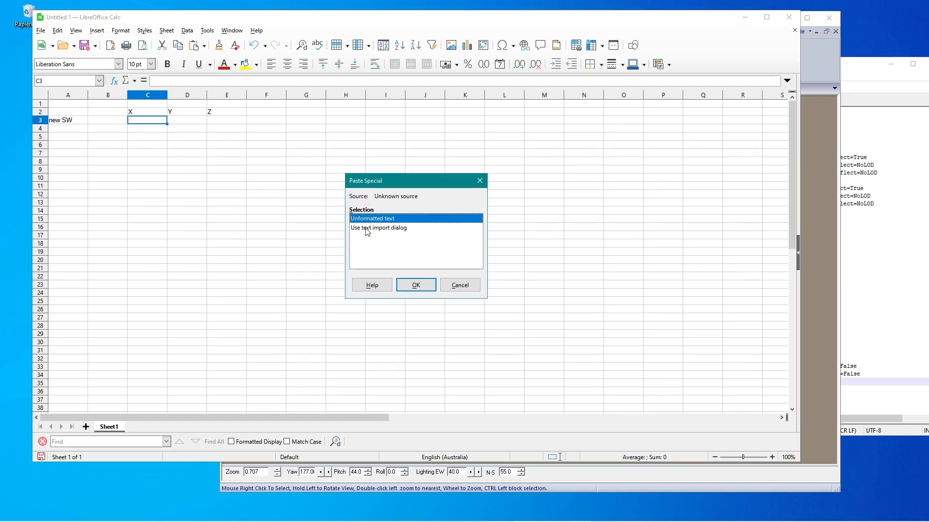
{"action": "left_click", "coordinate": [367, 228]}
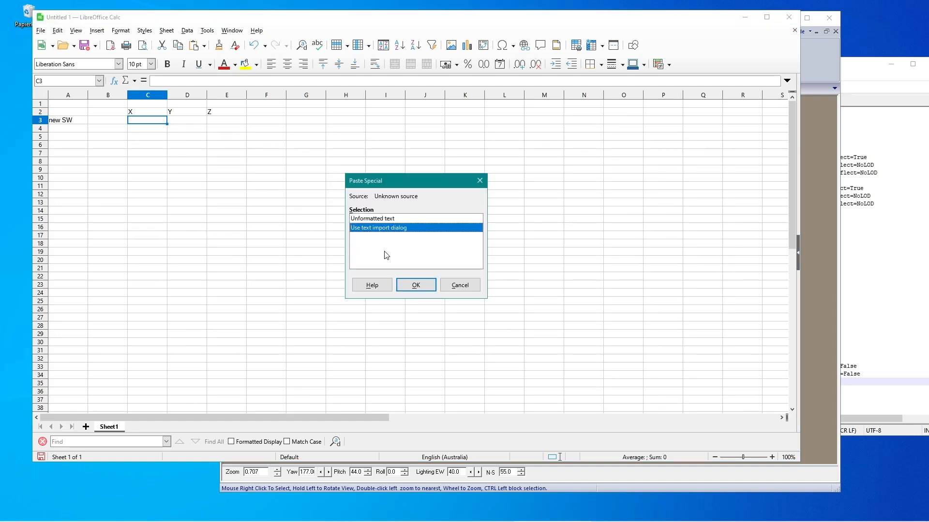
{"action": "left_click", "coordinate": [416, 285]}
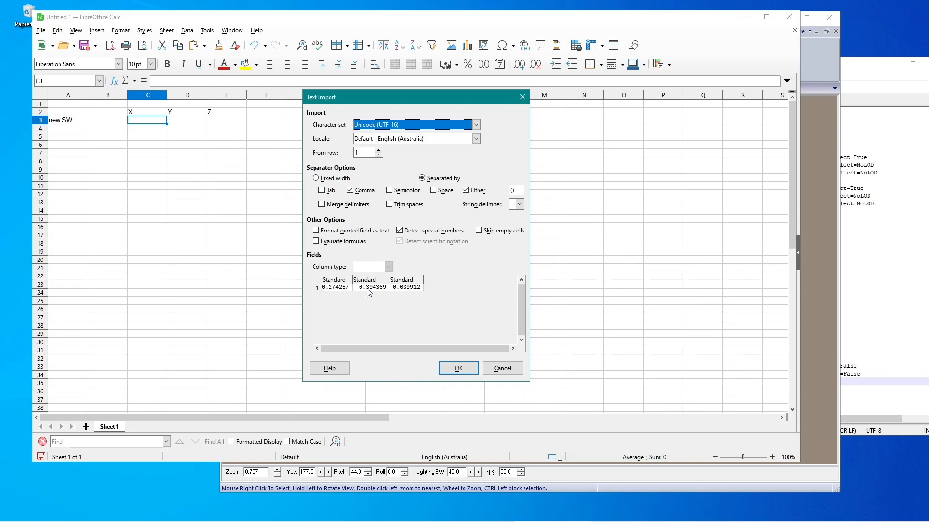
{"action": "left_click", "coordinate": [351, 191]}
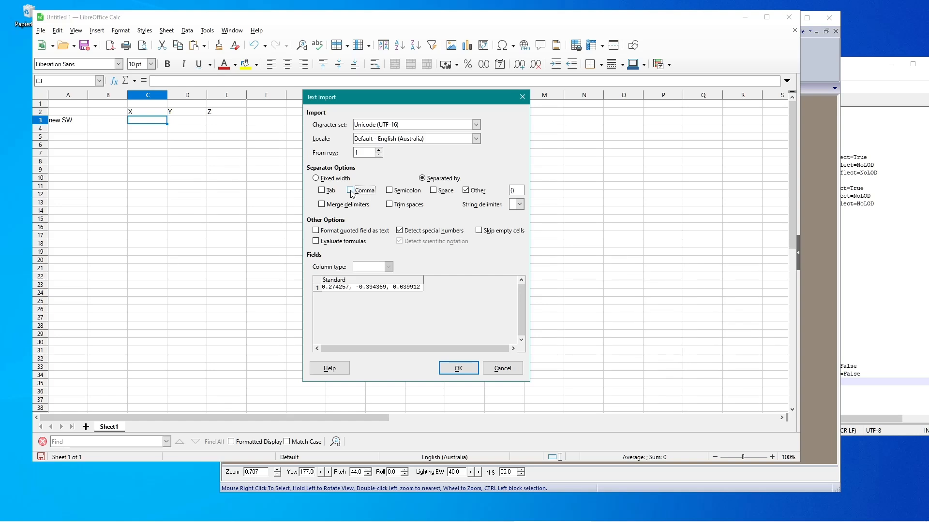
{"action": "left_click", "coordinate": [350, 191]}
{"action": "left_click", "coordinate": [350, 191]}
{"action": "left_click", "coordinate": [350, 191]}
{"action": "left_click", "coordinate": [350, 191]}
{"action": "left_click", "coordinate": [351, 191]}
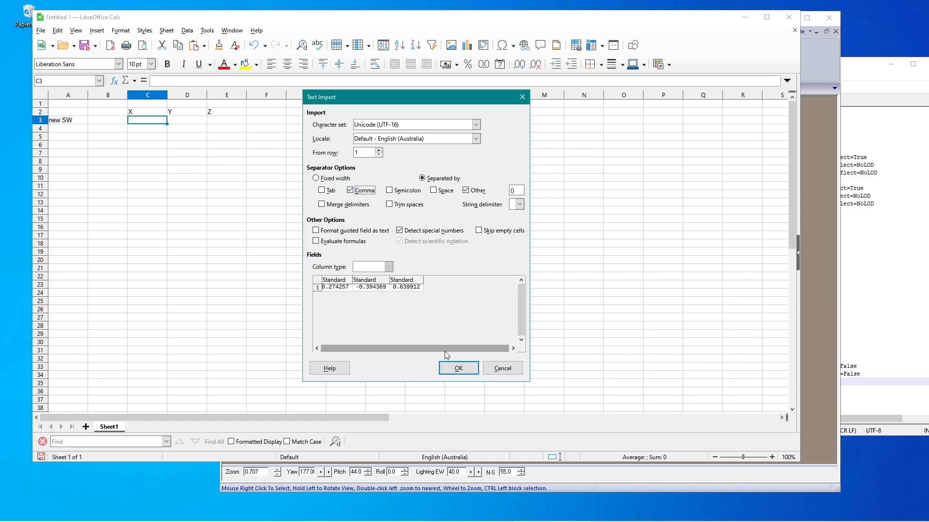
{"action": "left_click", "coordinate": [457, 369]}
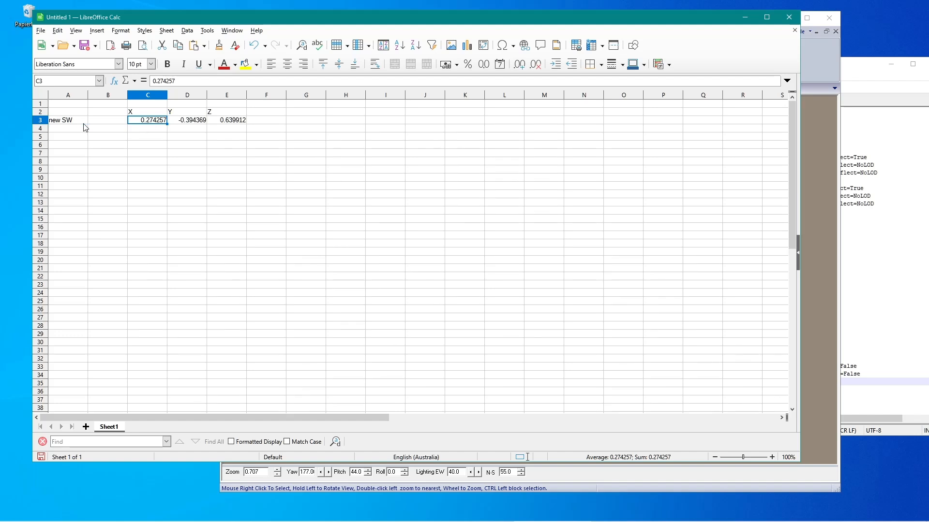
Step: Label cell A4 "original SW" below the new steering wheel's row
{"action": "left_click", "coordinate": [72, 130]}
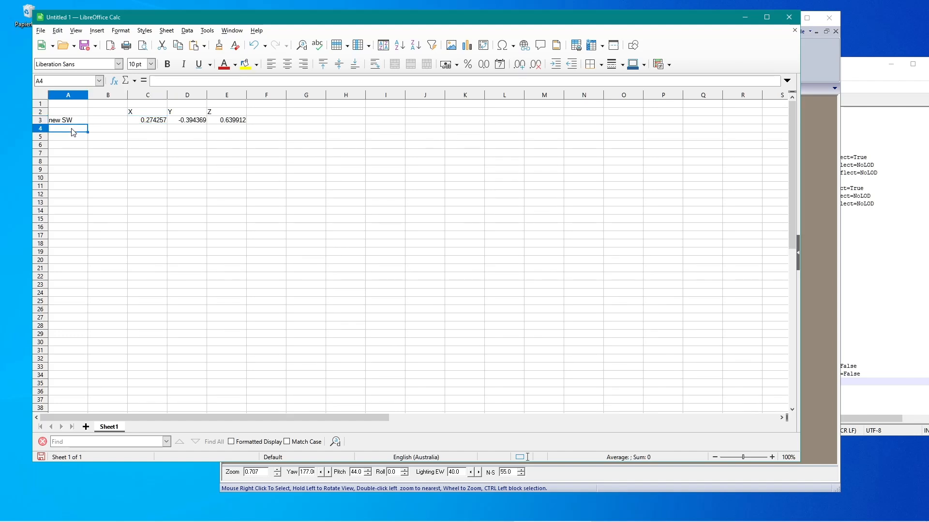
{"action": "type", "text": "original SW"}
{"action": "key", "text": "Return"}
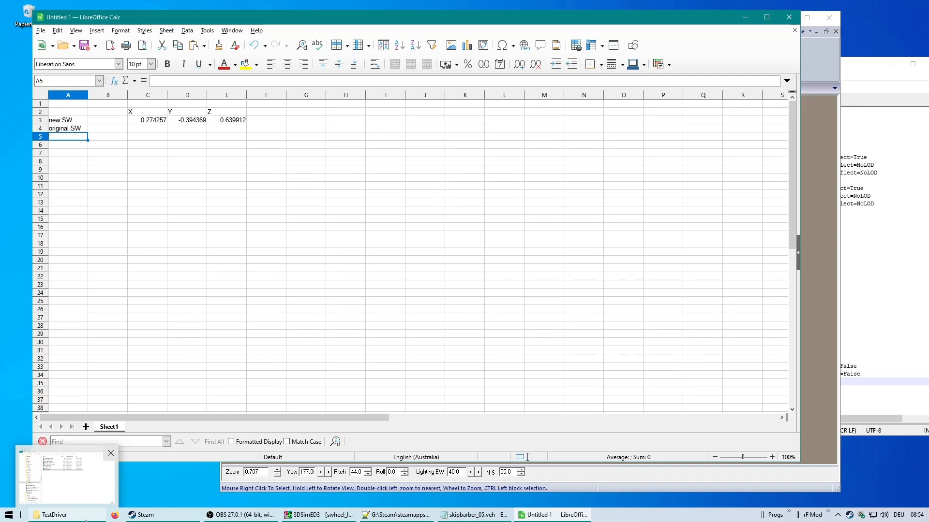
Step: Switch to File Explorer and select RTER_SWHEEL.GMT in the SkipBarber maps folder
{"action": "left_click", "coordinate": [86, 520]}
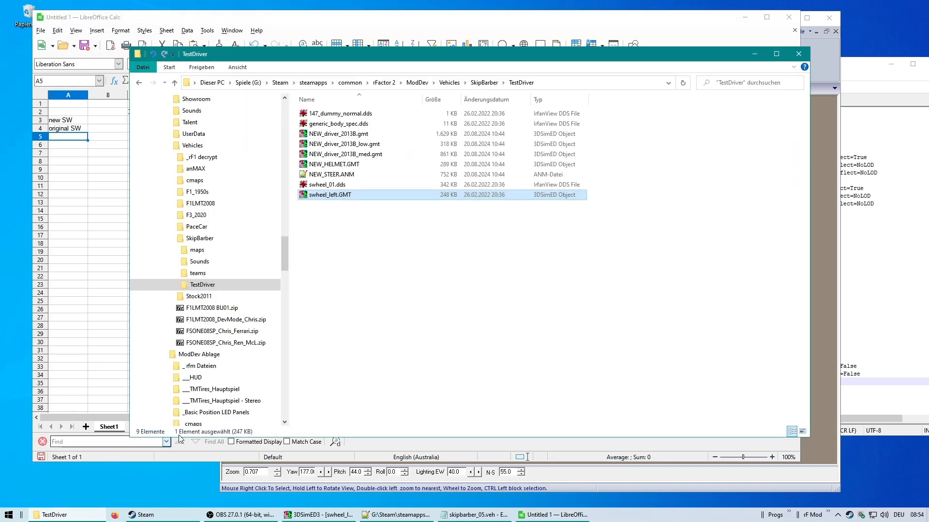
{"action": "left_click", "coordinate": [197, 249]}
{"action": "left_click_drag", "start_coordinate": [803, 123], "coordinate": [798, 318]}
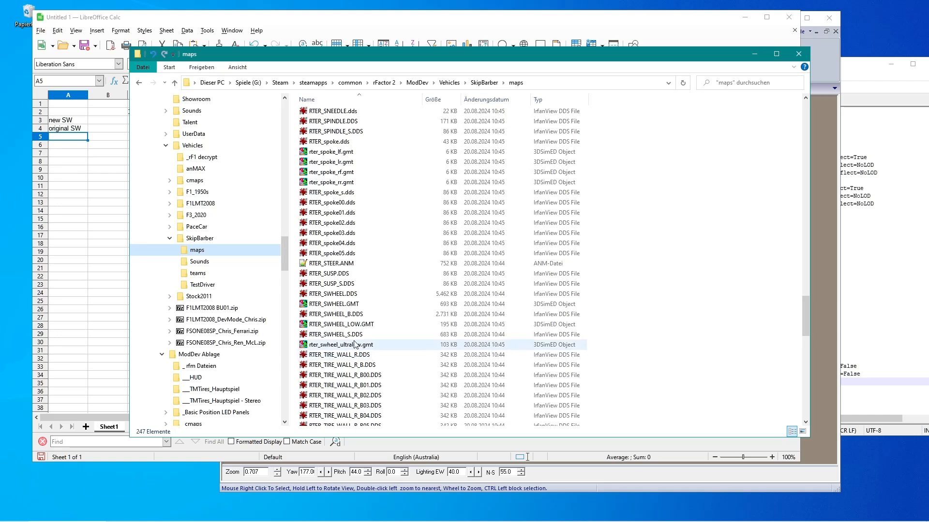
{"action": "left_click", "coordinate": [333, 306]}
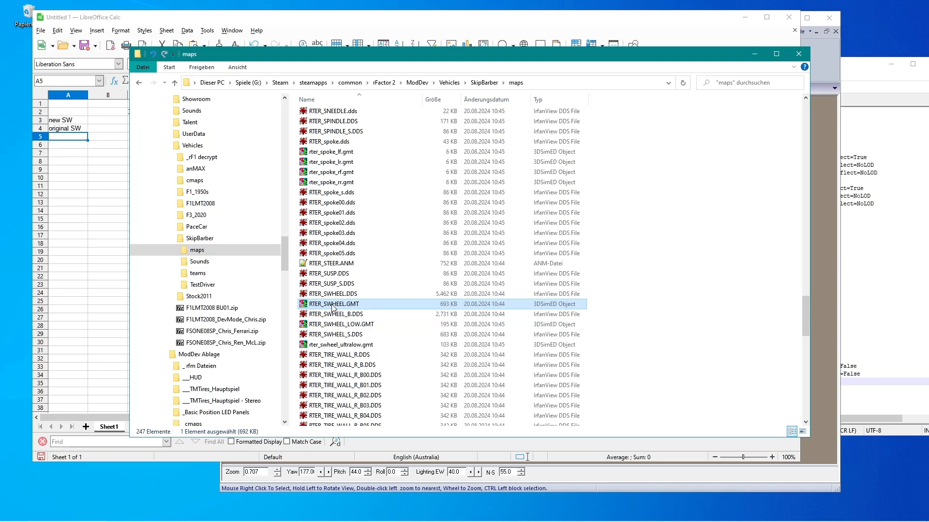
Step: Dismiss the face data attributes of swheel_left.GMT in 3DSimED3, and open RTER_SWHEEL.GMT from File Explorer
{"action": "mouse_move", "coordinate": [480, 520]}
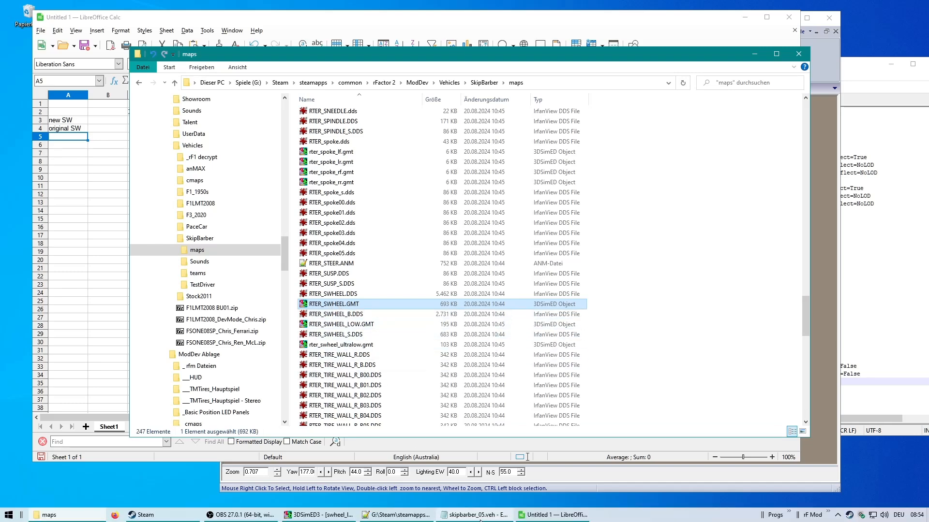
{"action": "left_click", "coordinate": [325, 516]}
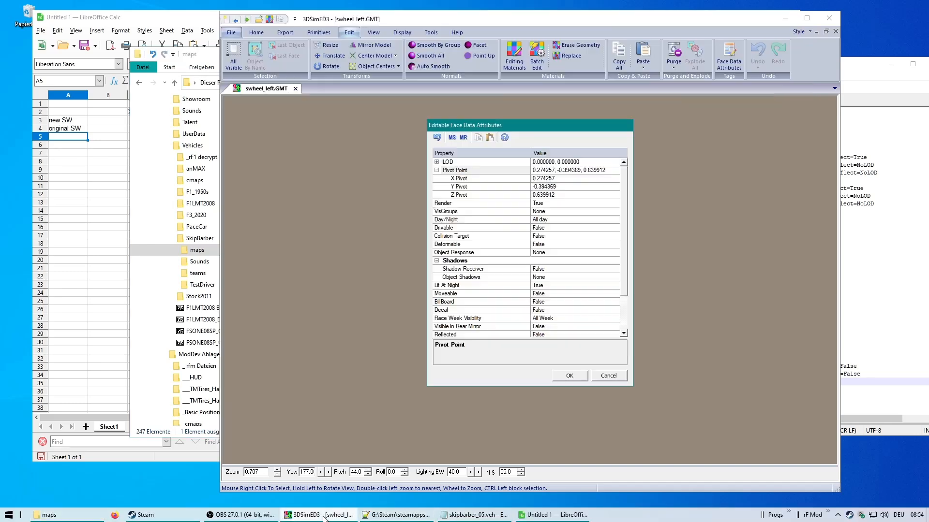
{"action": "left_click", "coordinate": [615, 379]}
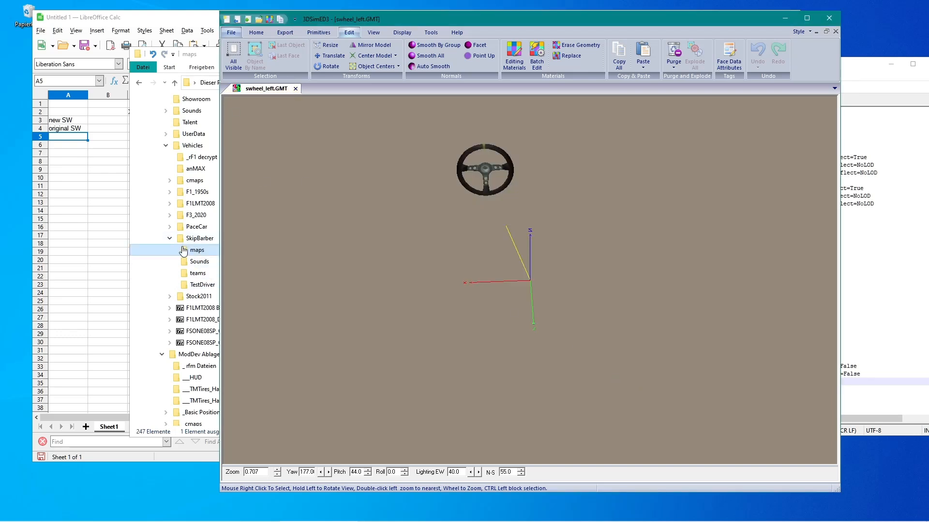
{"action": "left_click", "coordinate": [319, 516]}
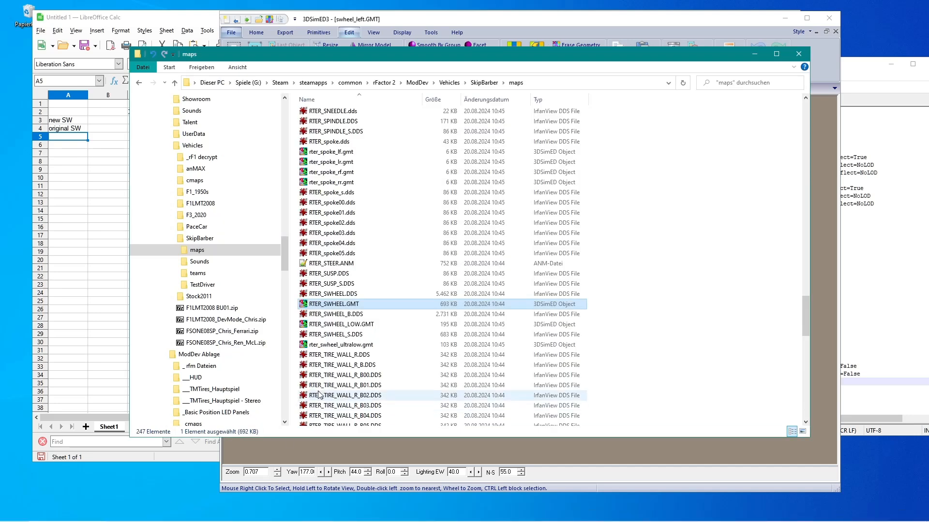
{"action": "double_click", "coordinate": [306, 304]}
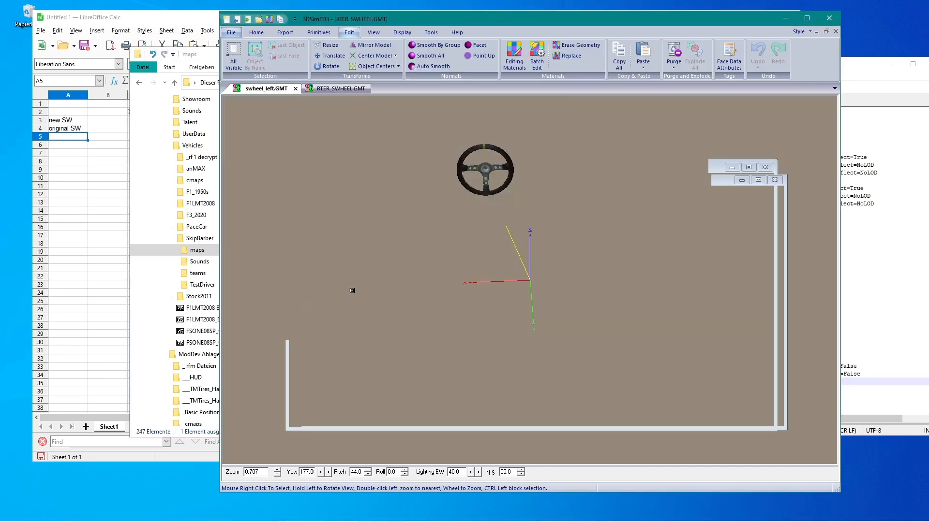
Step: Centre the original steering wheel in the view and copy its complete Pivot Point value from the face data attributes
{"action": "left_click_drag", "start_coordinate": [353, 290], "coordinate": [370, 219]}
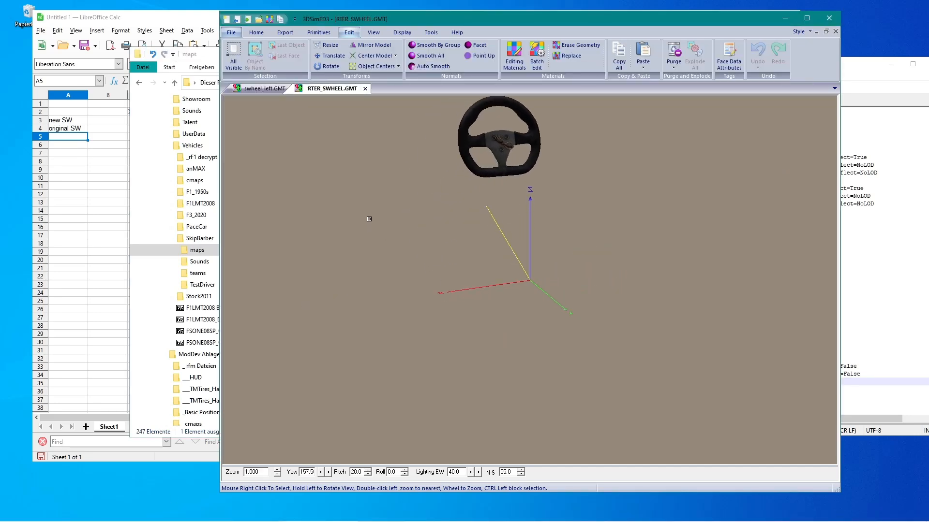
{"action": "double_click", "coordinate": [480, 155]}
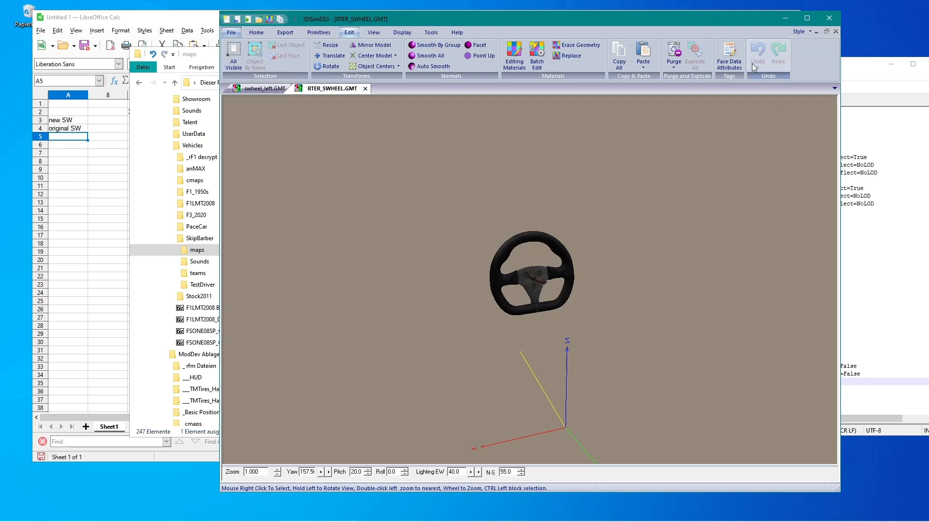
{"action": "left_click", "coordinate": [728, 58]}
{"action": "left_click", "coordinate": [604, 170]}
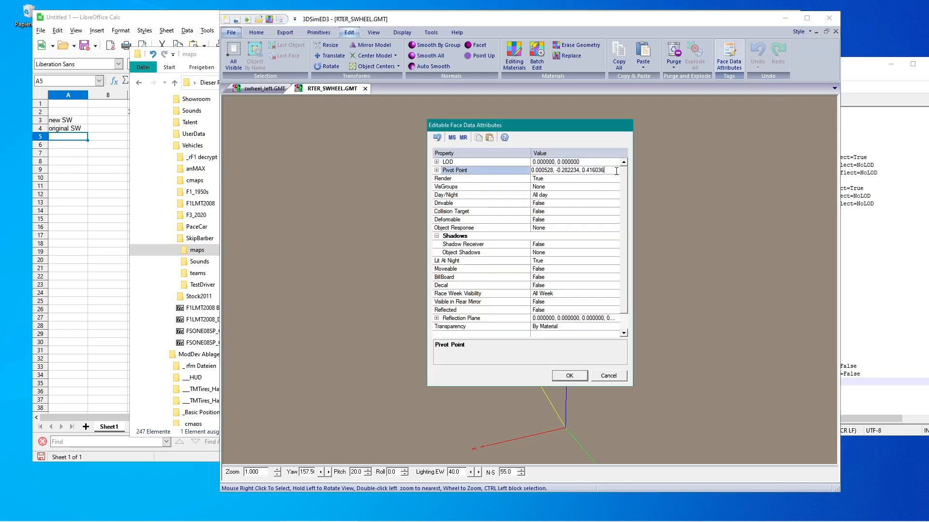
{"action": "left_click_drag", "start_coordinate": [604, 170], "coordinate": [530, 171]}
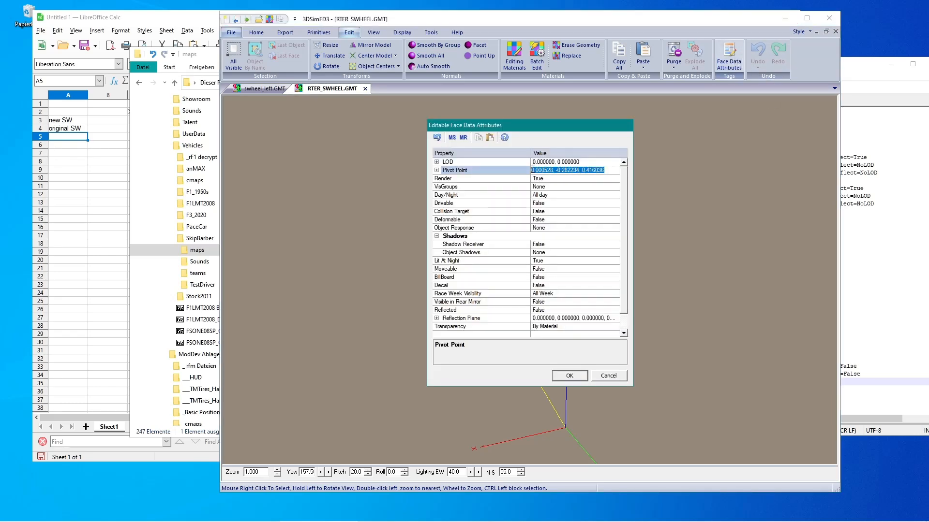
Step: Switch to LibreOffice Calc and paste the copied pivot coordinates from C4 onward, using the text import dialog to split them into columns
{"action": "left_click", "coordinate": [75, 129]}
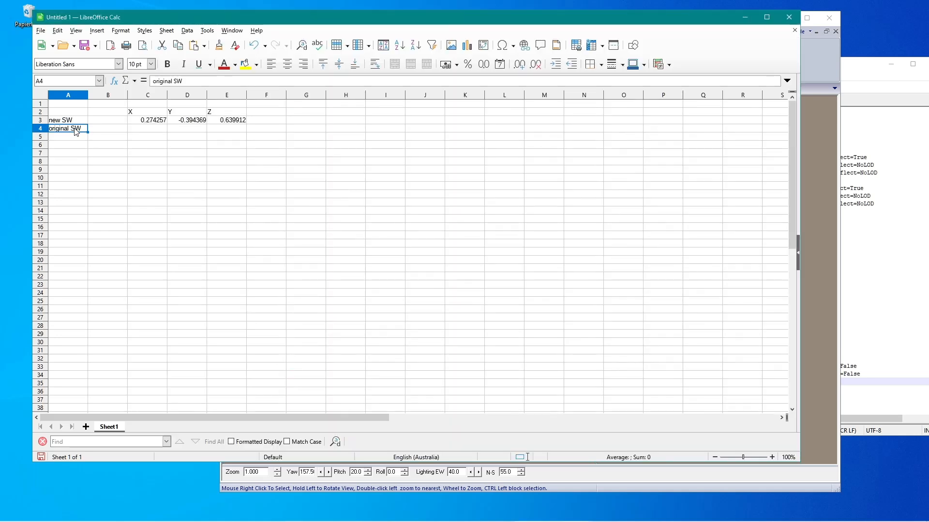
{"action": "left_click", "coordinate": [134, 129]}
{"action": "right_click", "coordinate": [135, 133]}
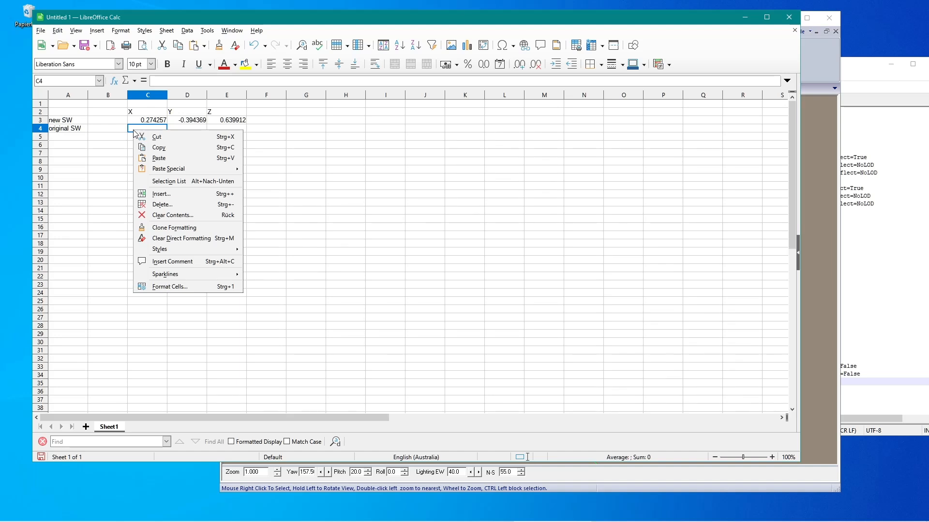
{"action": "mouse_move", "coordinate": [181, 171]}
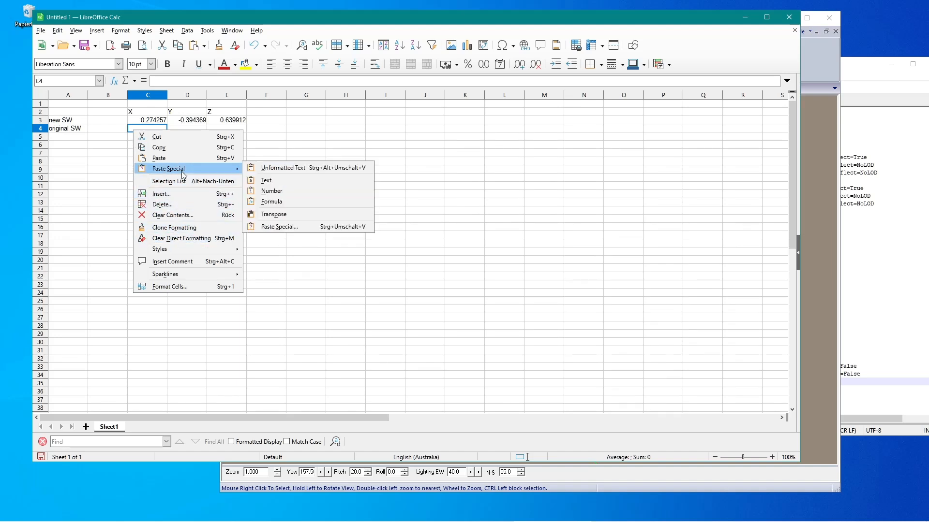
{"action": "left_click", "coordinate": [280, 227]}
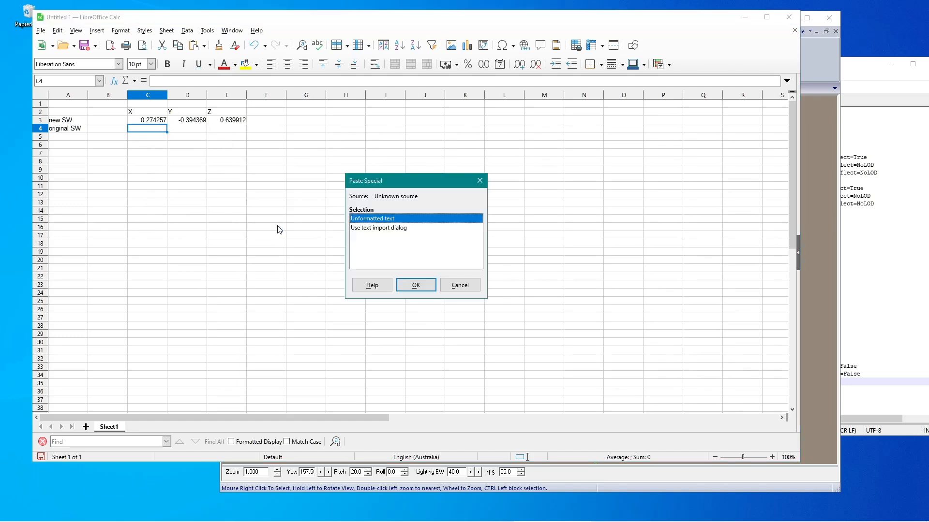
{"action": "left_click", "coordinate": [370, 230]}
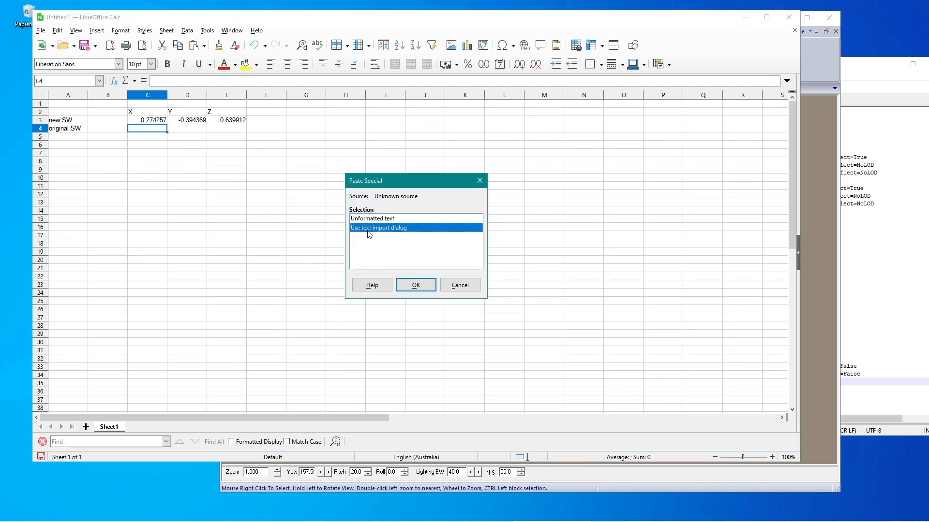
{"action": "left_click", "coordinate": [419, 286]}
{"action": "left_click", "coordinate": [473, 367]}
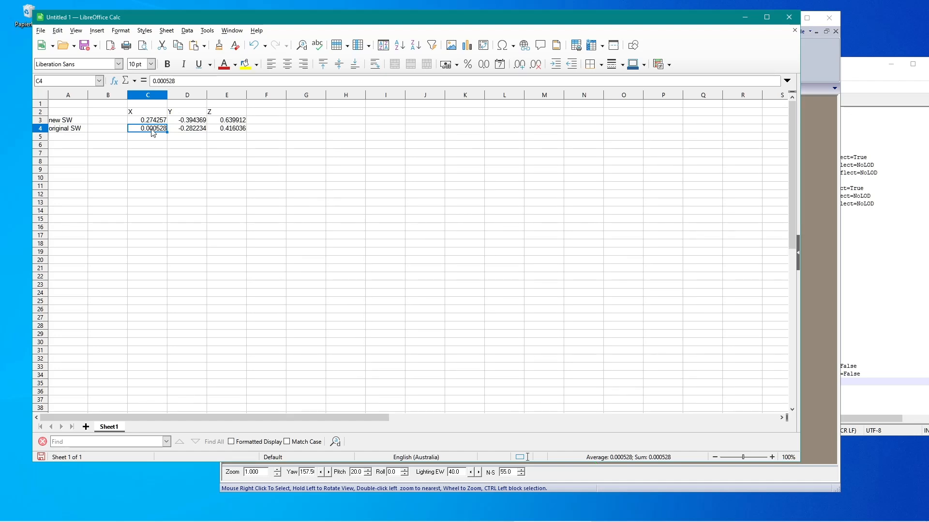
Step: Return to 3DSimED3, cancel the face data attributes and examine the original steering wheel's position relative to the axes
{"action": "mouse_move", "coordinate": [184, 521]}
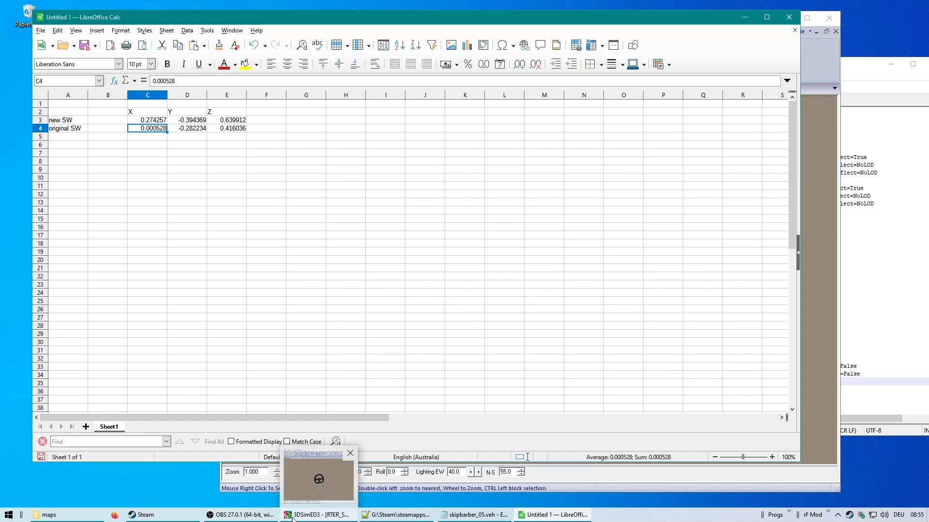
{"action": "left_click", "coordinate": [317, 515]}
{"action": "left_click", "coordinate": [617, 379]}
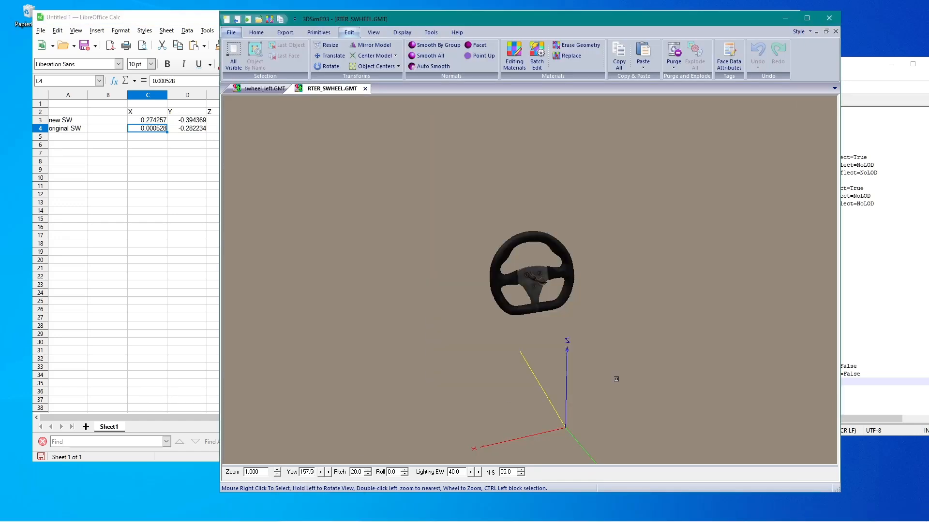
{"action": "left_click_drag", "start_coordinate": [540, 316], "coordinate": [534, 310]}
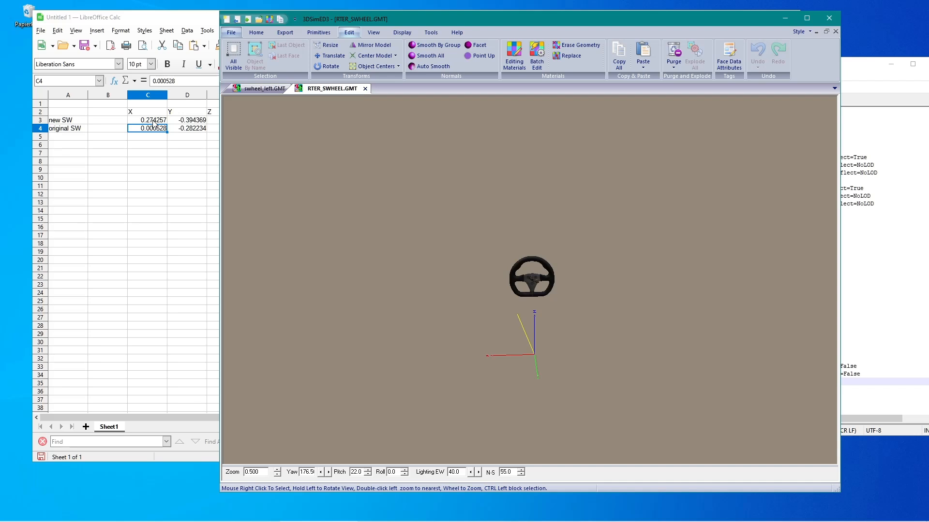
{"action": "left_click_drag", "start_coordinate": [447, 269], "coordinate": [517, 269]}
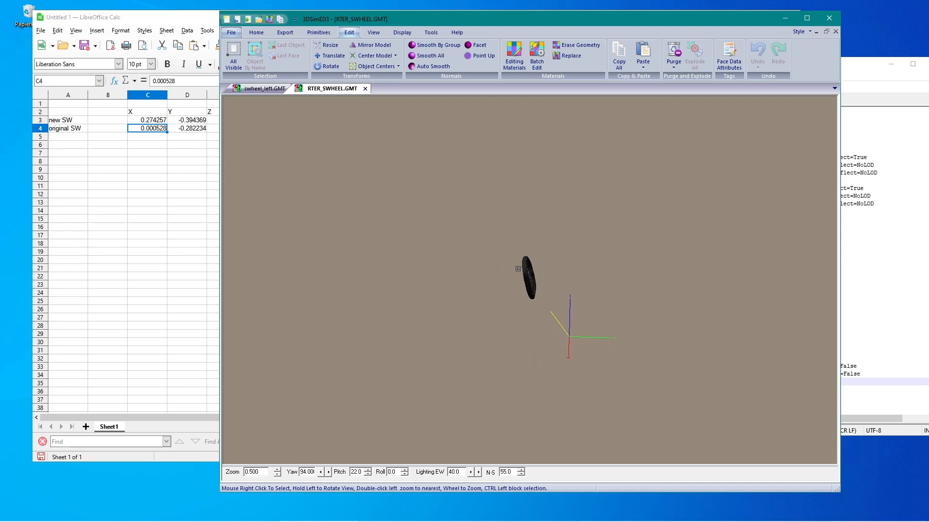
Step: Compare the new and original X pivot values in LibreOffice Calc with the wheel's placement along the axes in 3DSimED3
{"action": "left_click", "coordinate": [155, 121]}
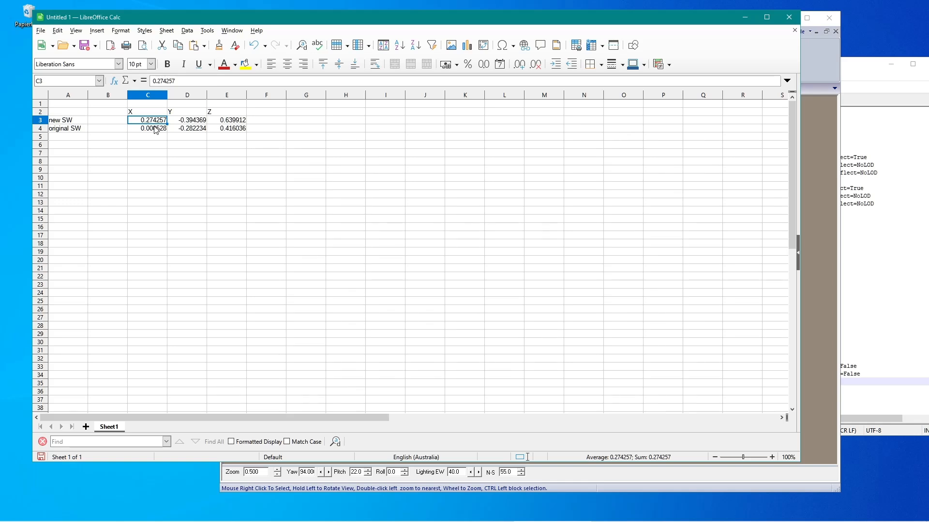
{"action": "left_click", "coordinate": [155, 129]}
{"action": "left_click", "coordinate": [154, 124]}
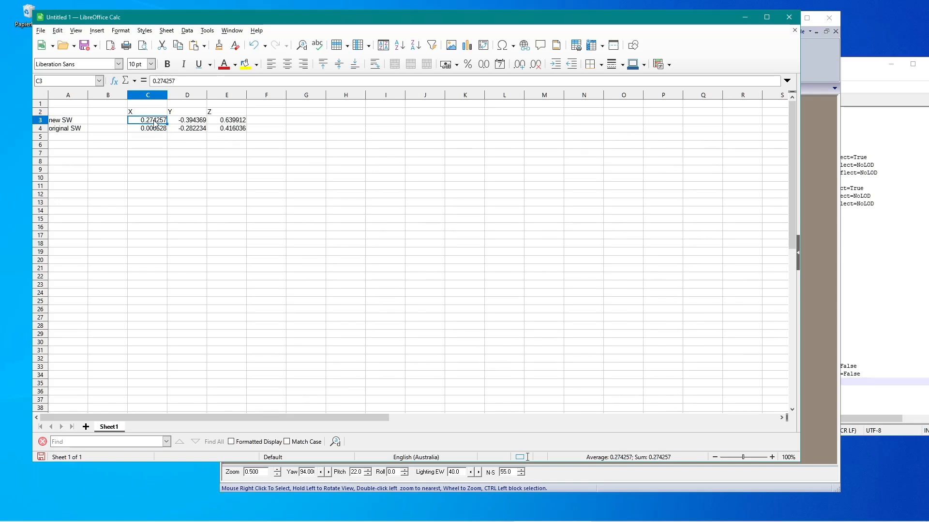
{"action": "left_click", "coordinate": [154, 132]}
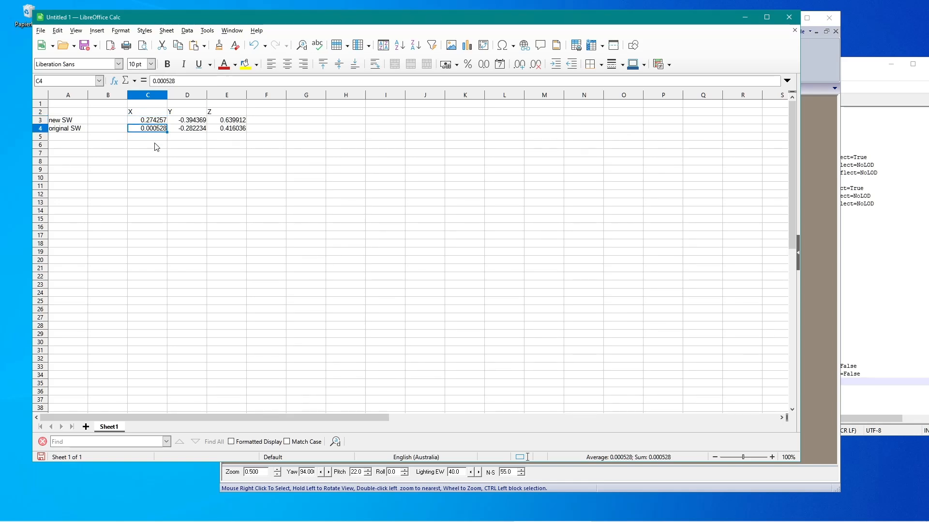
{"action": "mouse_move", "coordinate": [218, 520]}
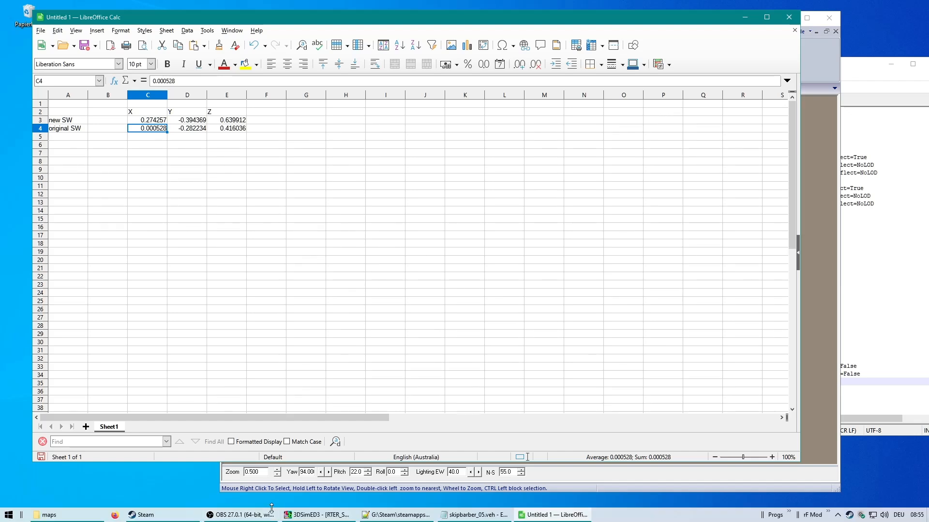
{"action": "left_click", "coordinate": [317, 516]}
{"action": "left_click_drag", "start_coordinate": [527, 297], "coordinate": [508, 296]}
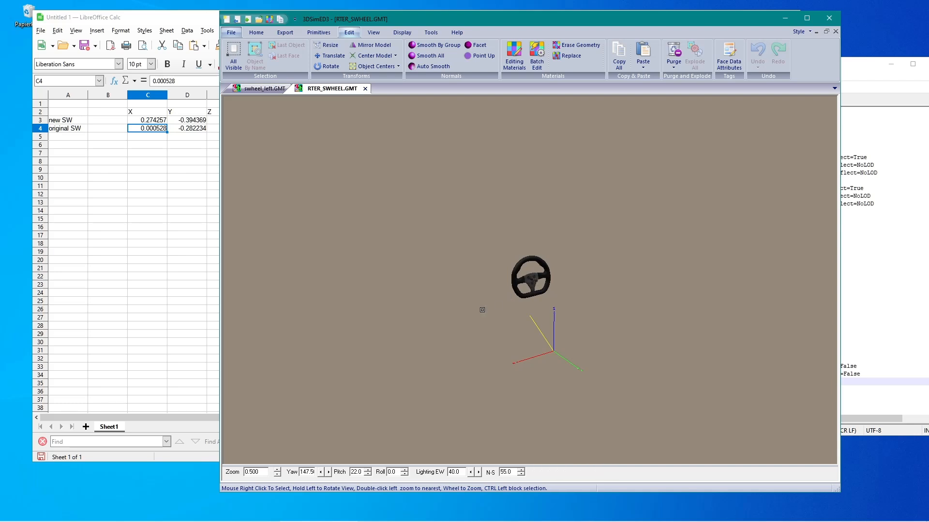
{"action": "left_click_drag", "start_coordinate": [536, 288], "coordinate": [574, 283]}
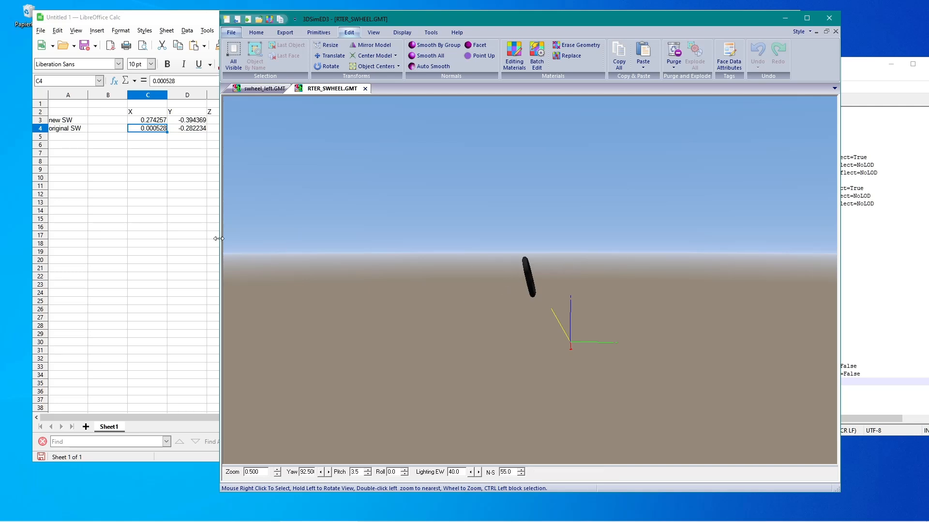
{"action": "left_click", "coordinate": [153, 149]}
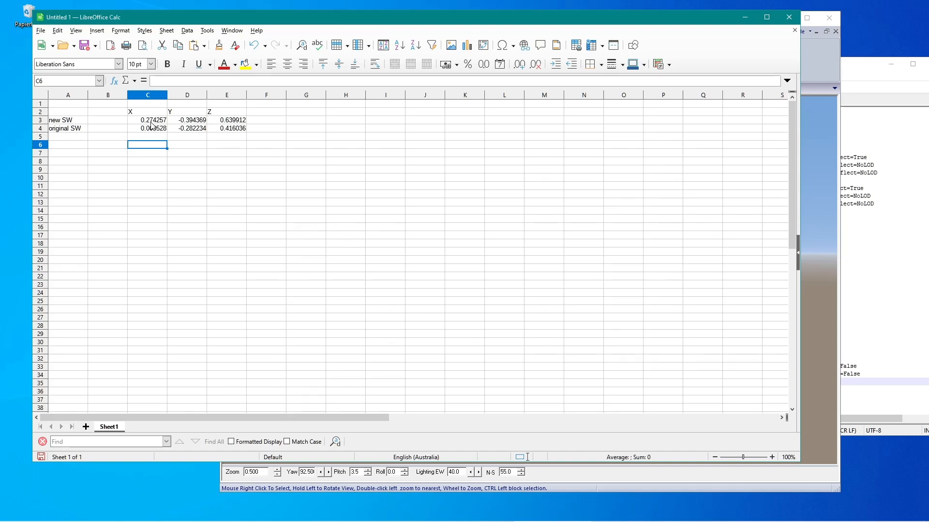
{"action": "left_click", "coordinate": [151, 123]}
{"action": "left_click", "coordinate": [152, 130]}
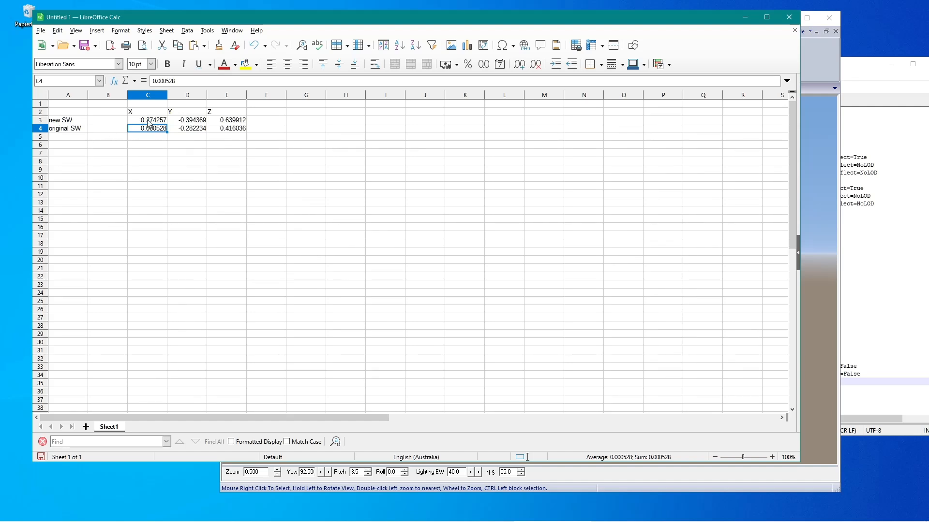
Step: Calculate the X pivot difference in C6 with =C3-C4, and fill the formula across to E6 for Y and Z
{"action": "left_click", "coordinate": [137, 146]}
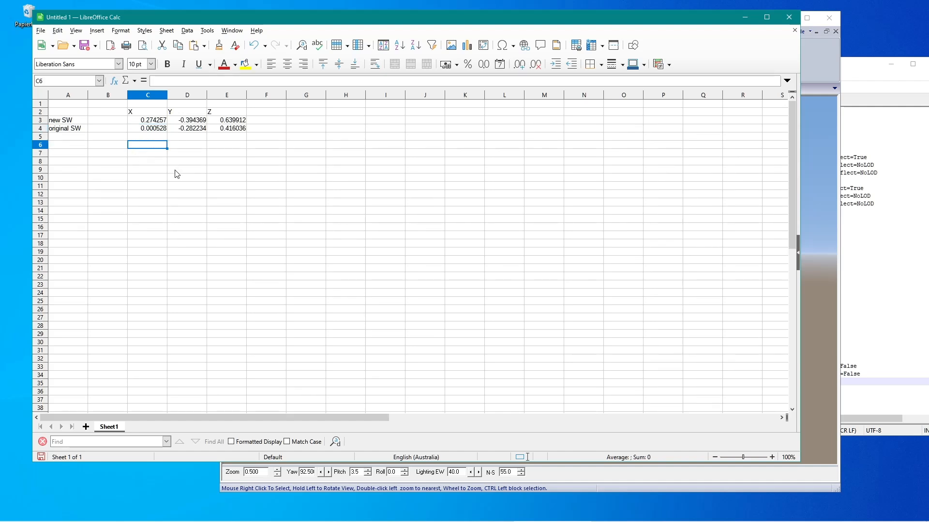
{"action": "type", "text": "="}
{"action": "key", "text": "Up"}
{"action": "key", "text": "Up"}
{"action": "key", "text": "Up"}
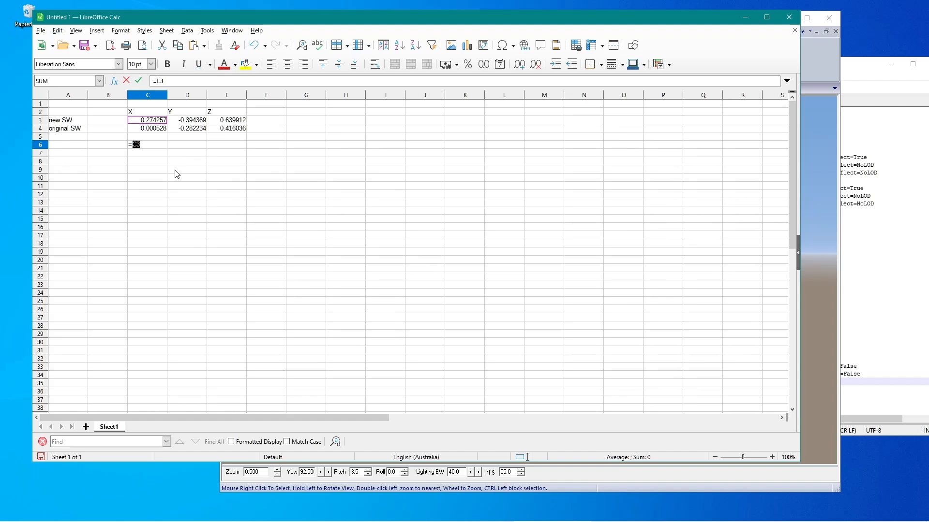
{"action": "type", "text": "-"}
{"action": "key", "text": "Up"}
{"action": "key", "text": "Up"}
{"action": "key", "text": "Return"}
{"action": "key", "text": "Up"}
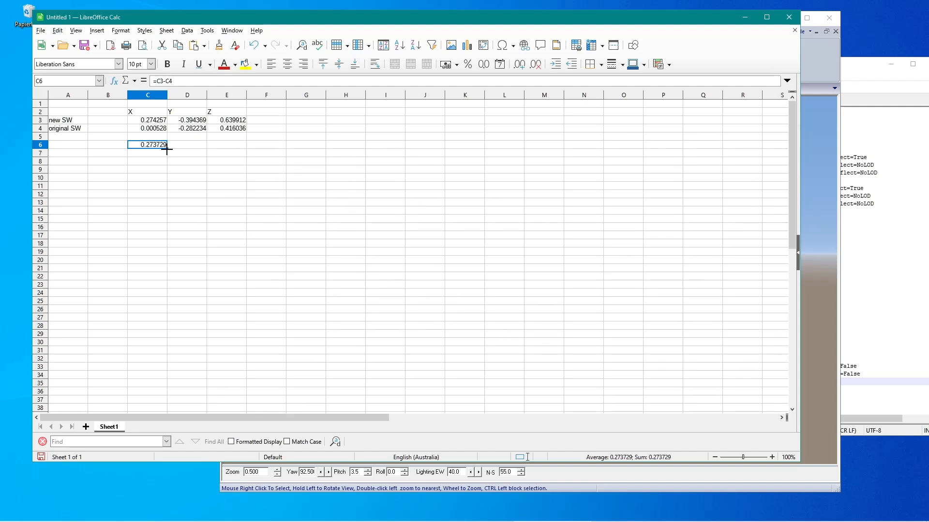
{"action": "left_click_drag", "start_coordinate": [167, 151], "coordinate": [227, 148]}
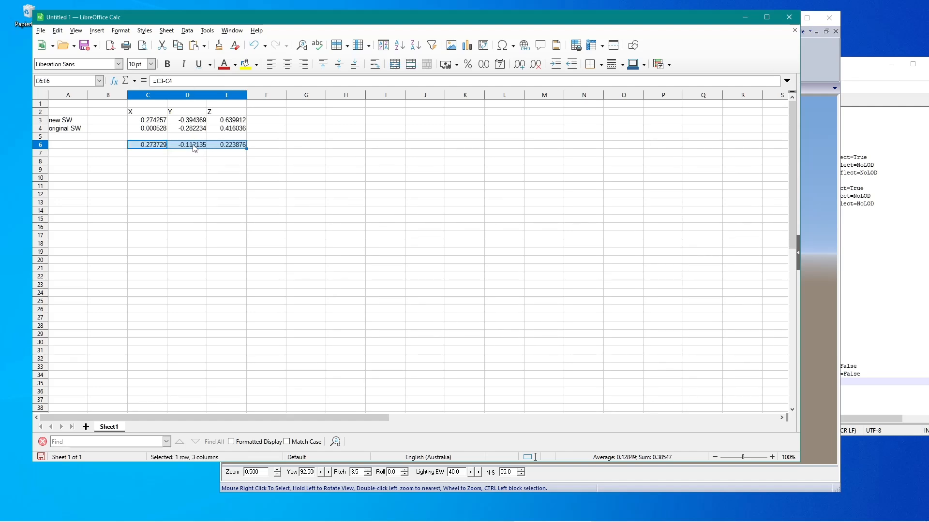
{"action": "left_click", "coordinate": [194, 147]}
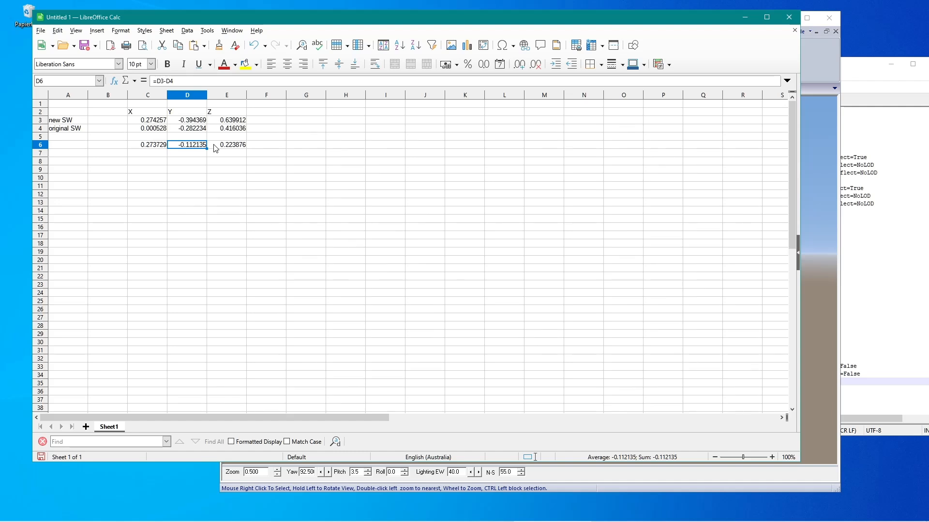
Step: Review the Z, Y and X pivot differences in row 6 and move the spreadsheet window slightly aside
{"action": "left_click", "coordinate": [216, 148]}
{"action": "left_click", "coordinate": [191, 147]}
{"action": "left_click", "coordinate": [153, 148]}
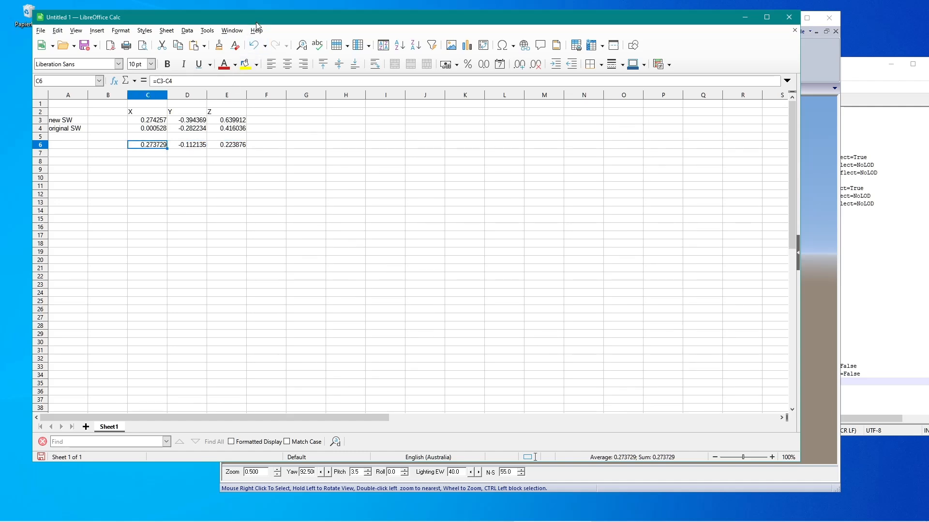
{"action": "left_click_drag", "start_coordinate": [256, 23], "coordinate": [234, 21]}
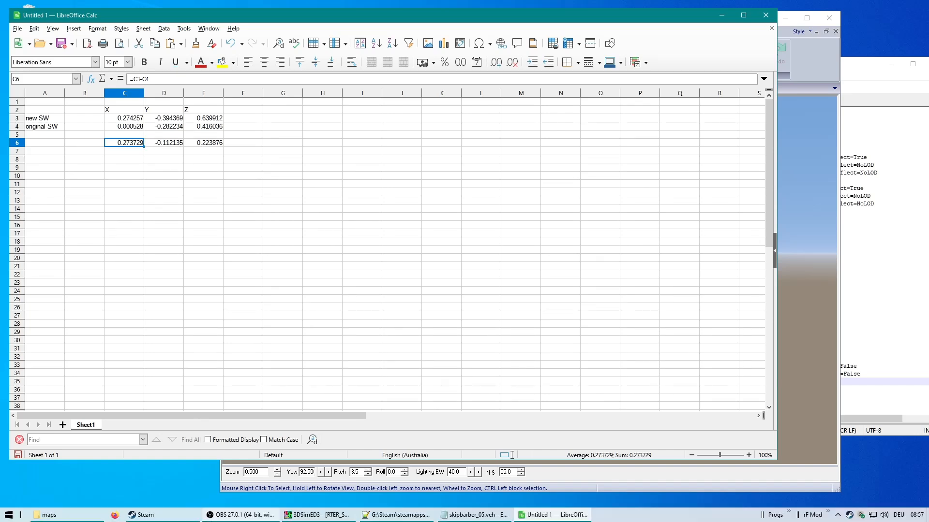
Step: Switch to 3DSimED3 and close the RTER_SWHEEL.GMT and swheel_left.GMT models
{"action": "left_click", "coordinate": [312, 515]}
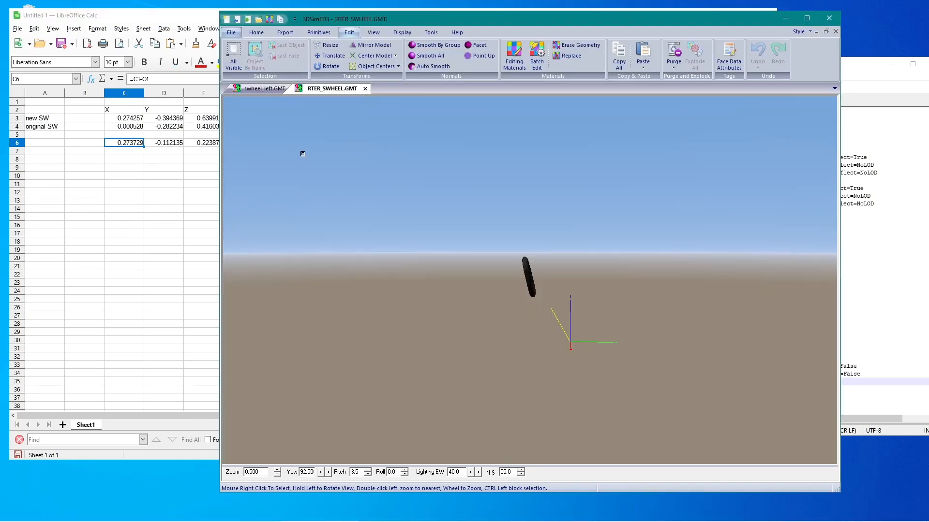
{"action": "left_click", "coordinate": [364, 89]}
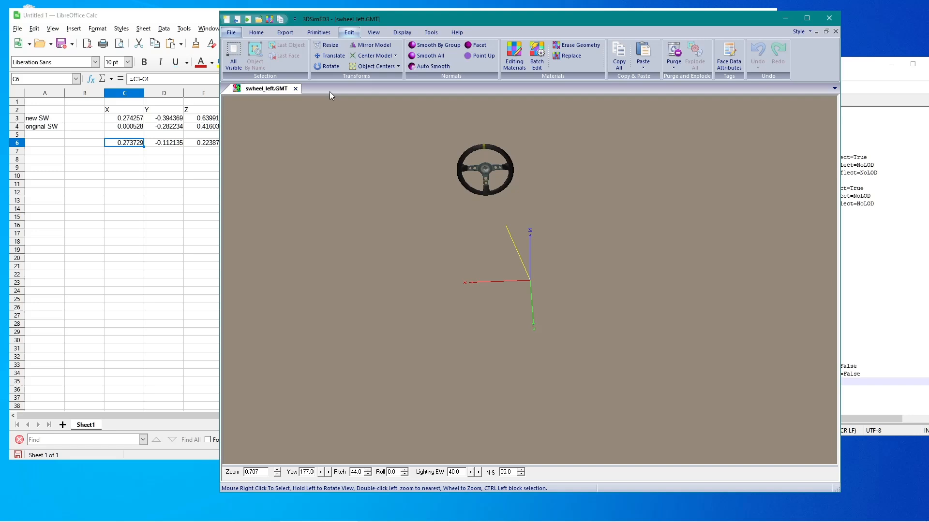
{"action": "left_click", "coordinate": [295, 89]}
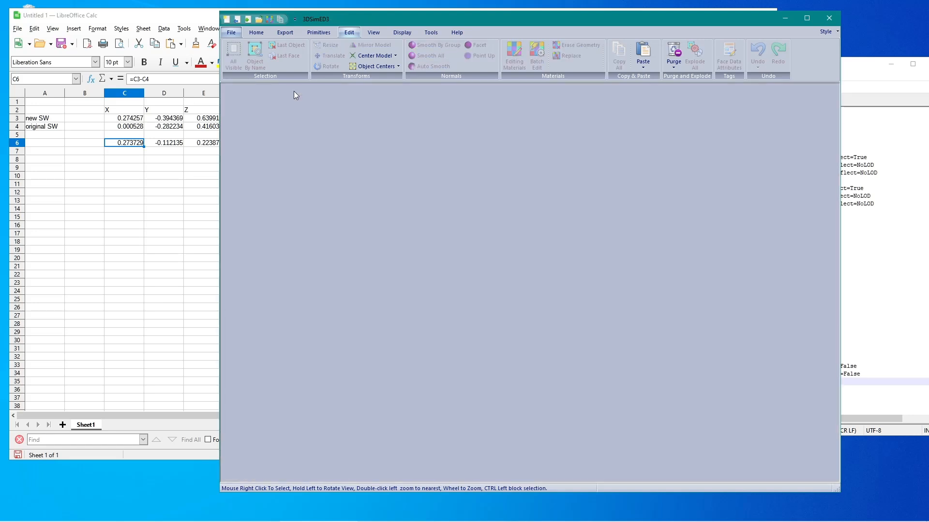
Step: Reopen skipbarber_05.veh, examine the driver's position relative to the two steering wheels, and close the vehicle
{"action": "left_click", "coordinate": [230, 33]}
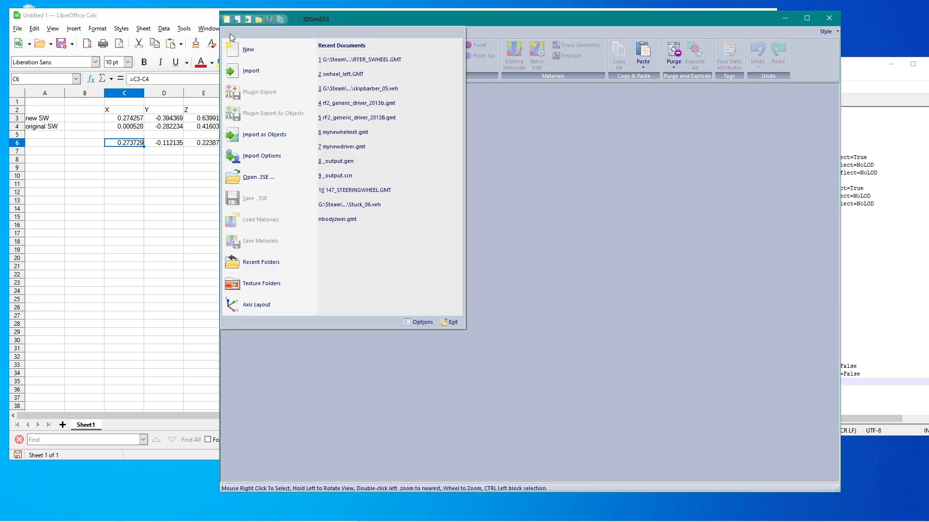
{"action": "left_click", "coordinate": [349, 89]}
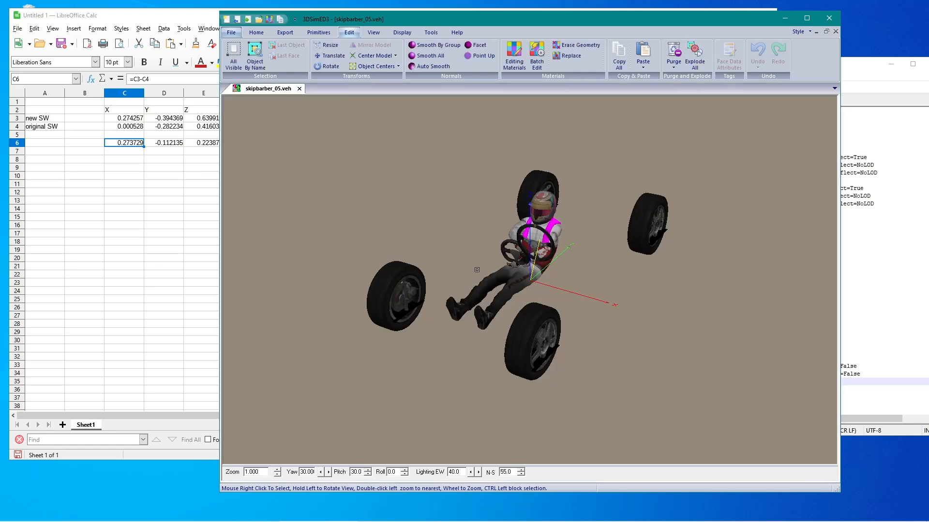
{"action": "left_click_drag", "start_coordinate": [477, 270], "coordinate": [511, 235]}
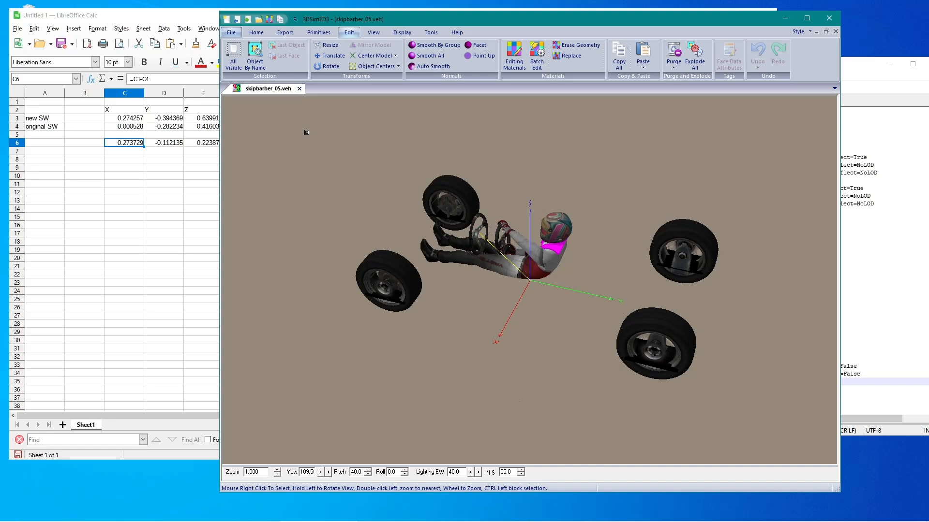
{"action": "left_click", "coordinate": [300, 89]}
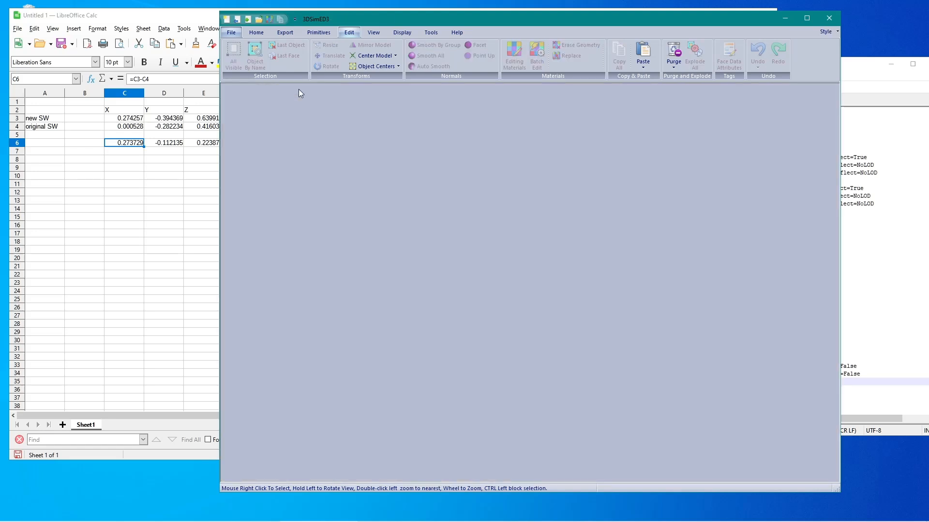
Step: Import NEW_driver_2013B.gmt from the SkipBarber TestDriver folder
{"action": "left_click", "coordinate": [247, 20]}
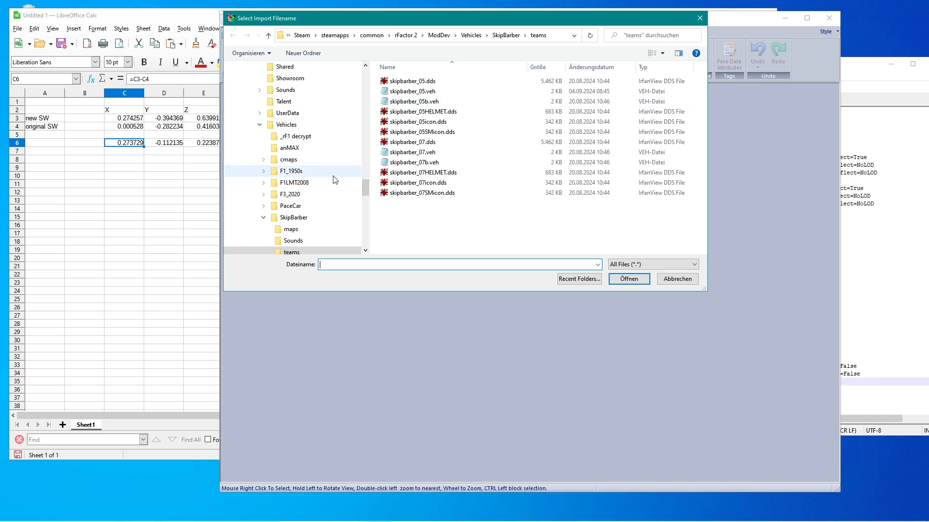
{"action": "scroll", "coordinate": [334, 180], "scroll_direction": "down", "scroll_amount": 1}
{"action": "left_click", "coordinate": [281, 231]}
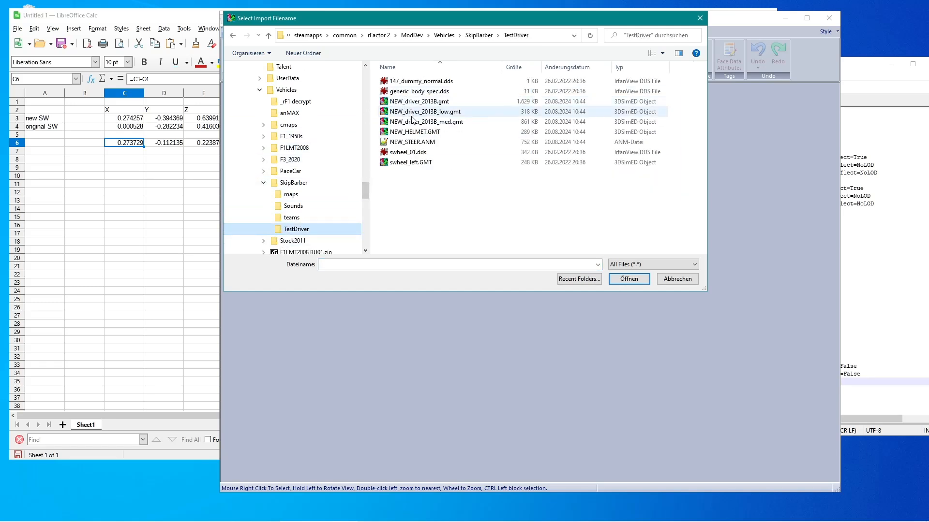
{"action": "left_click", "coordinate": [389, 103]}
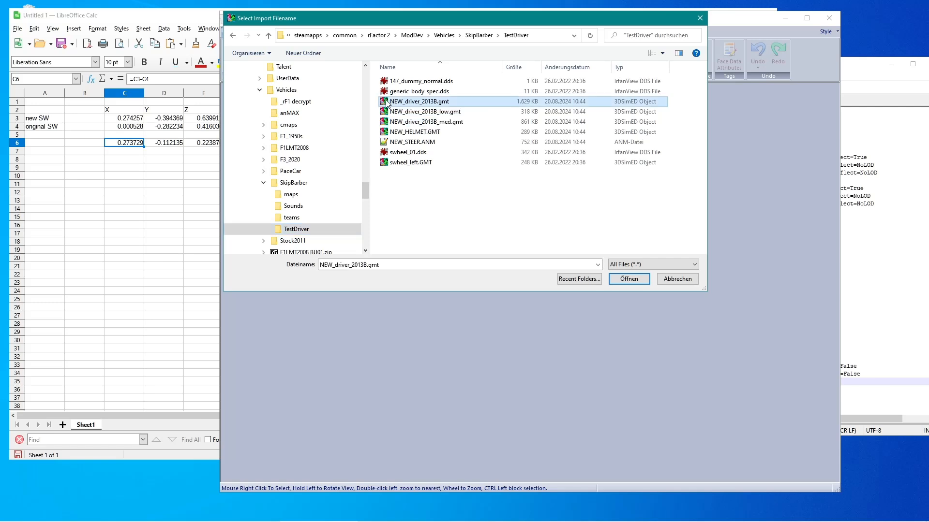
{"action": "left_click", "coordinate": [615, 279]}
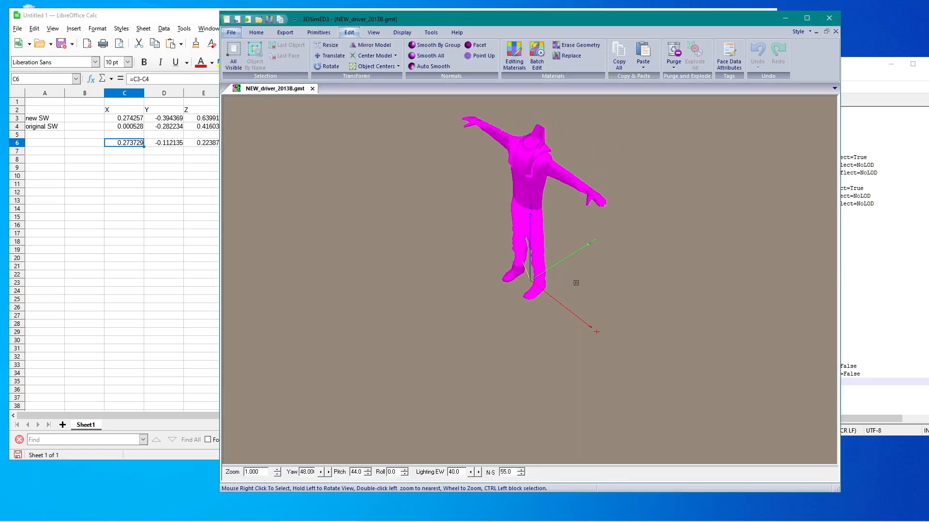
Step: Examine the driver model from several angles and check its pivot point in the face data attributes without changing anything
{"action": "left_click_drag", "start_coordinate": [576, 282], "coordinate": [615, 283]}
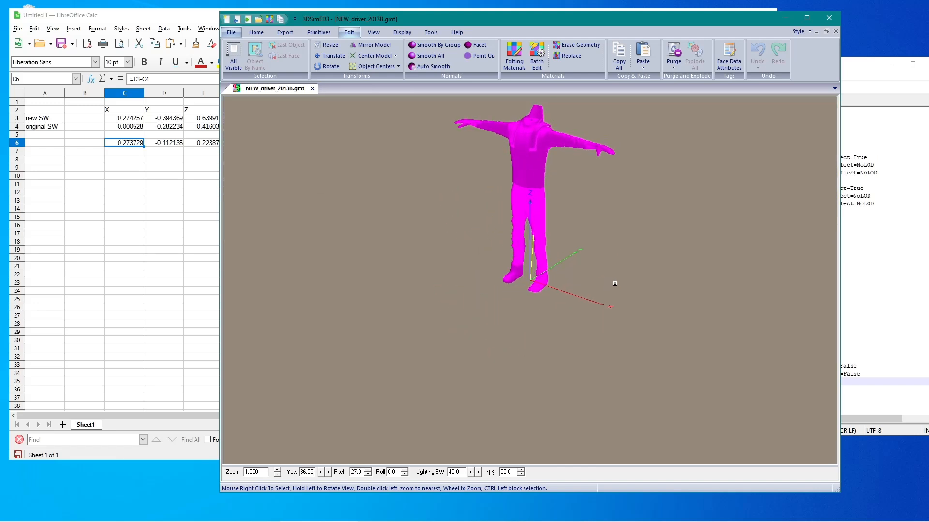
{"action": "left_click_drag", "start_coordinate": [553, 287], "coordinate": [553, 289]}
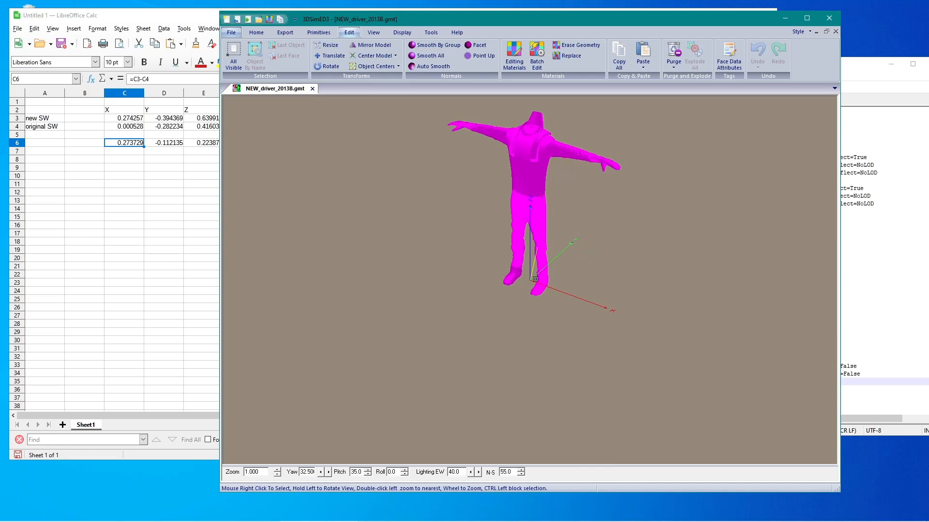
{"action": "scroll", "coordinate": [535, 280], "scroll_direction": "down", "scroll_amount": 2}
{"action": "left_click_drag", "start_coordinate": [532, 235], "coordinate": [536, 233]}
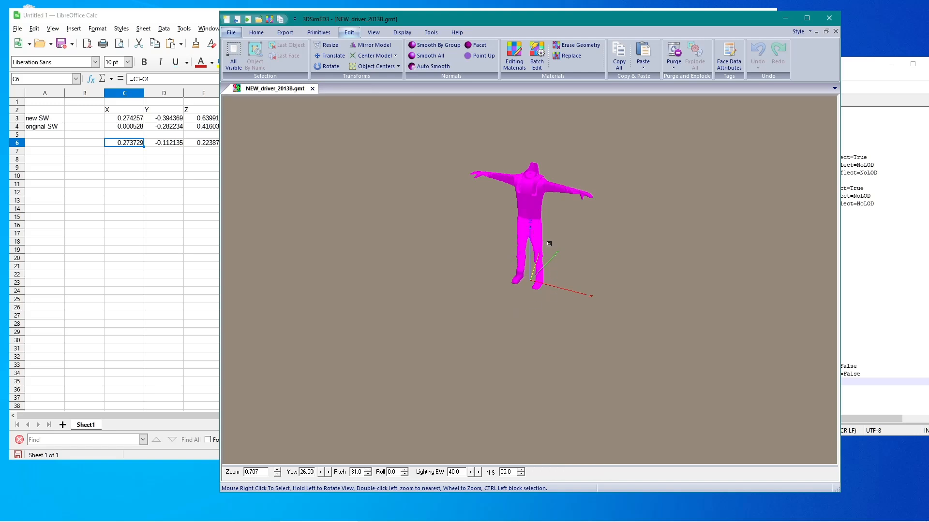
{"action": "left_click_drag", "start_coordinate": [565, 247], "coordinate": [544, 253]}
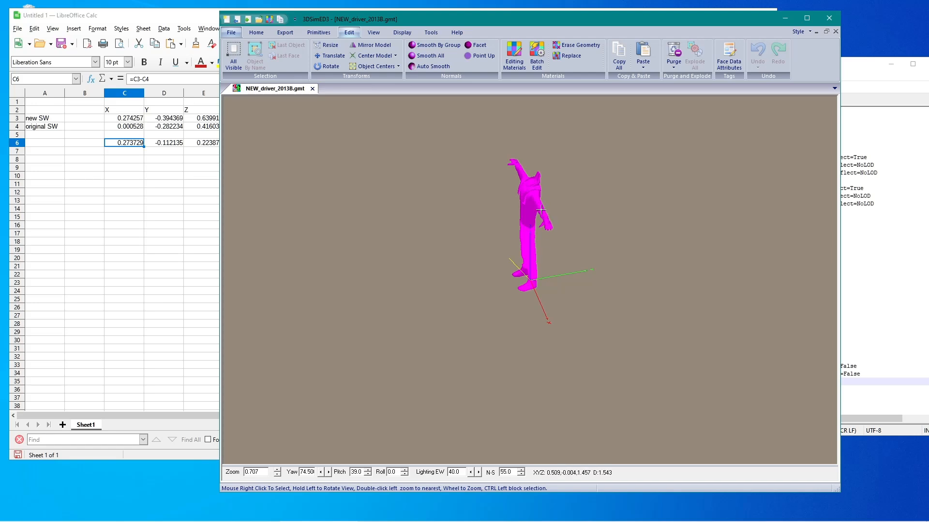
{"action": "left_click", "coordinate": [729, 55]}
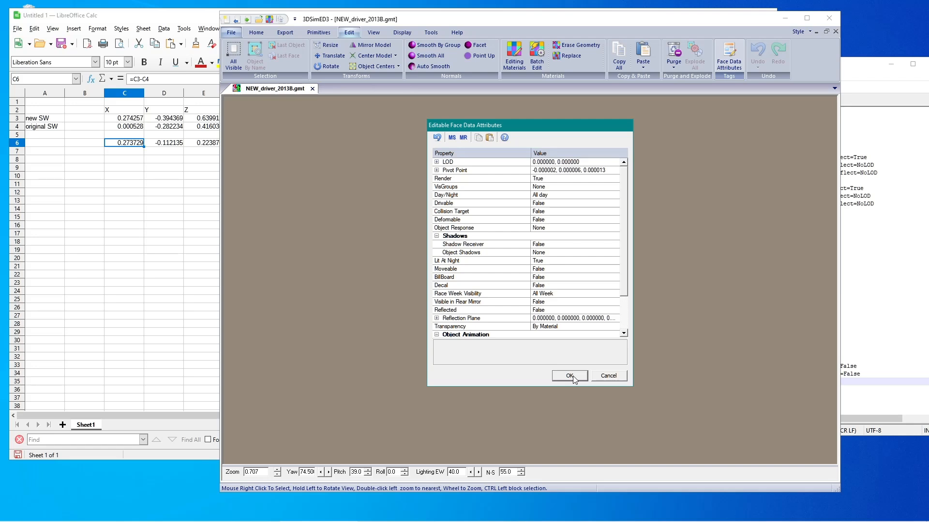
{"action": "left_click", "coordinate": [608, 376]}
Step: Examine the driver's placement against the axis origin and look at the Translate settings, cancelling them
{"action": "left_click_drag", "start_coordinate": [520, 240], "coordinate": [536, 205]}
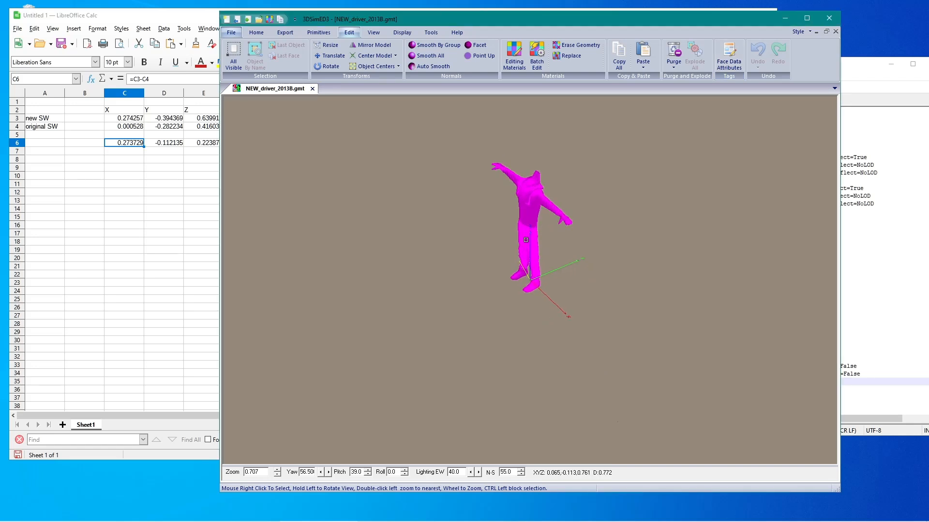
{"action": "double_click", "coordinate": [536, 205]}
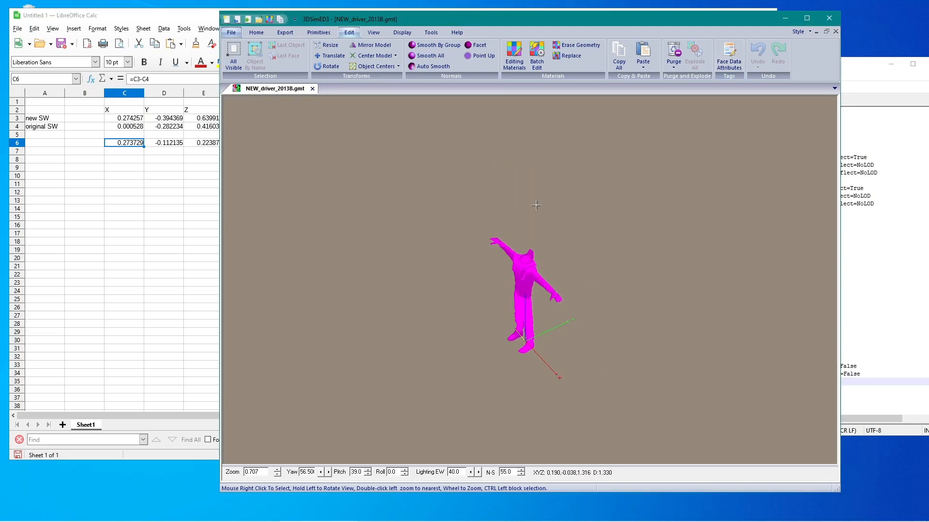
{"action": "double_click", "coordinate": [532, 312]}
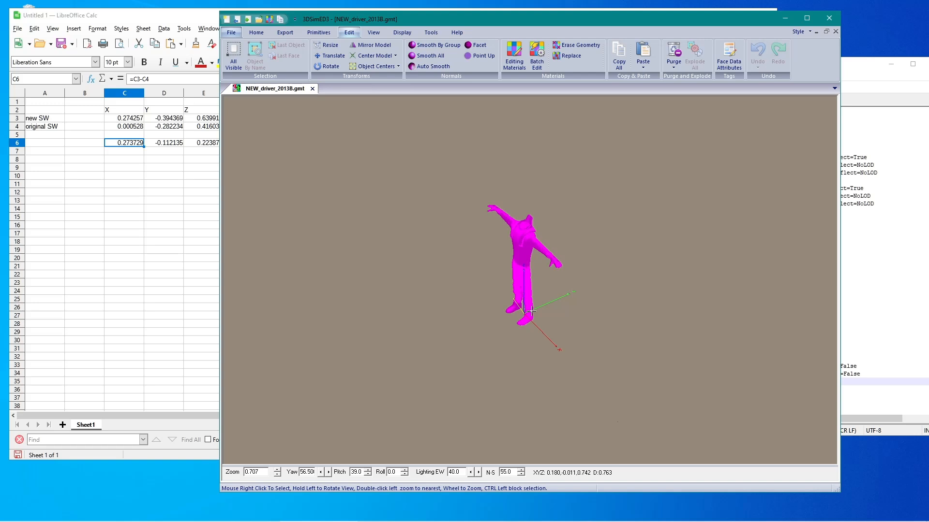
{"action": "scroll", "coordinate": [529, 256], "scroll_direction": "up", "scroll_amount": 2}
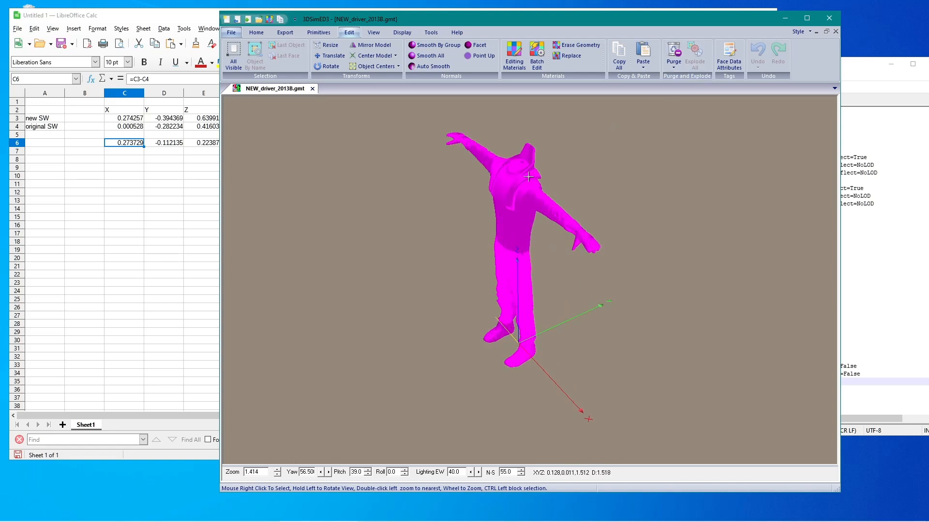
{"action": "left_click_drag", "start_coordinate": [527, 179], "coordinate": [526, 183]}
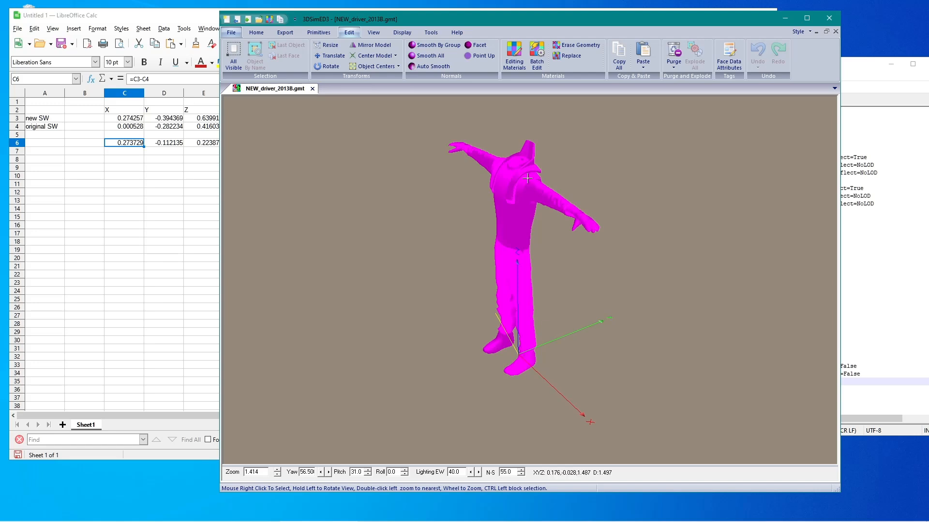
{"action": "scroll", "coordinate": [524, 184], "scroll_direction": "down", "scroll_amount": 1}
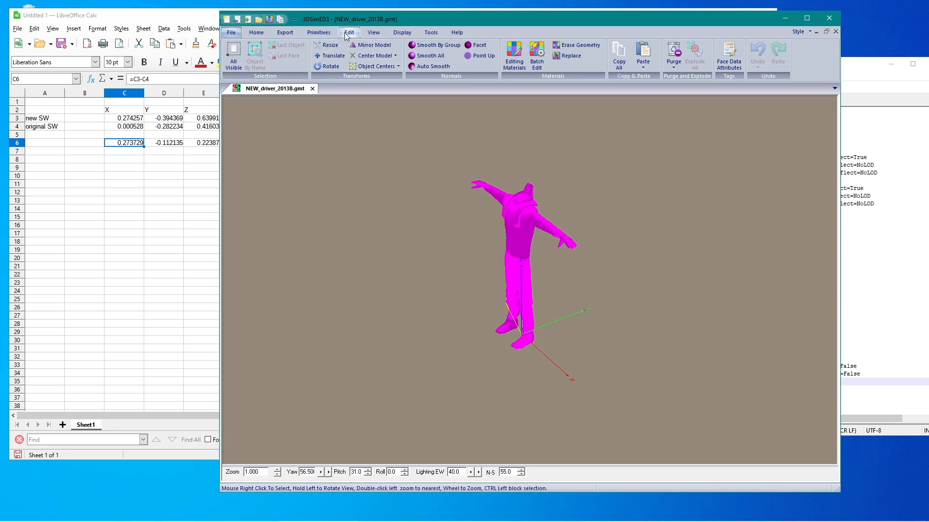
{"action": "left_click", "coordinate": [329, 55]}
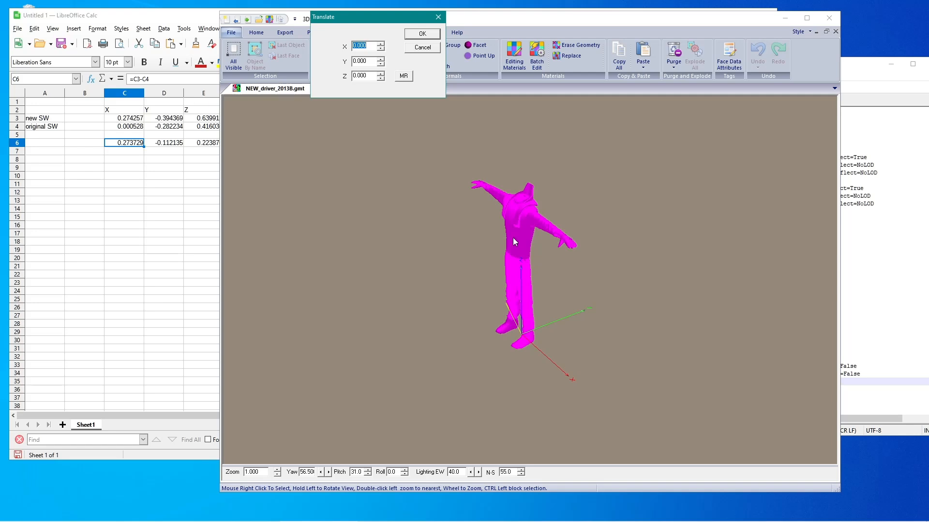
{"action": "left_click", "coordinate": [414, 49]}
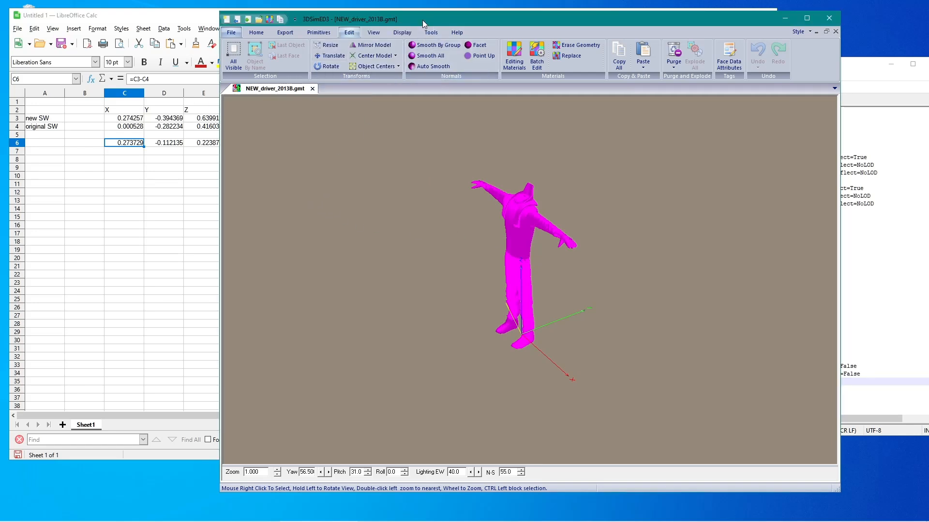
Step: Move the 3DSimED3 window beside the spreadsheet, select the offsets in C6:E6 for reference, and return to 3DSimED3
{"action": "left_click_drag", "start_coordinate": [424, 19], "coordinate": [482, 25]}
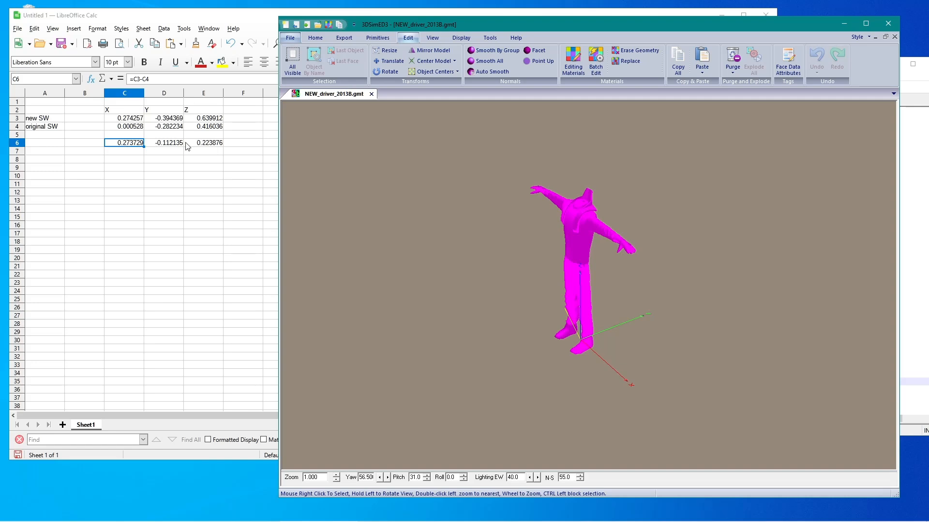
{"action": "left_click", "coordinate": [112, 146]}
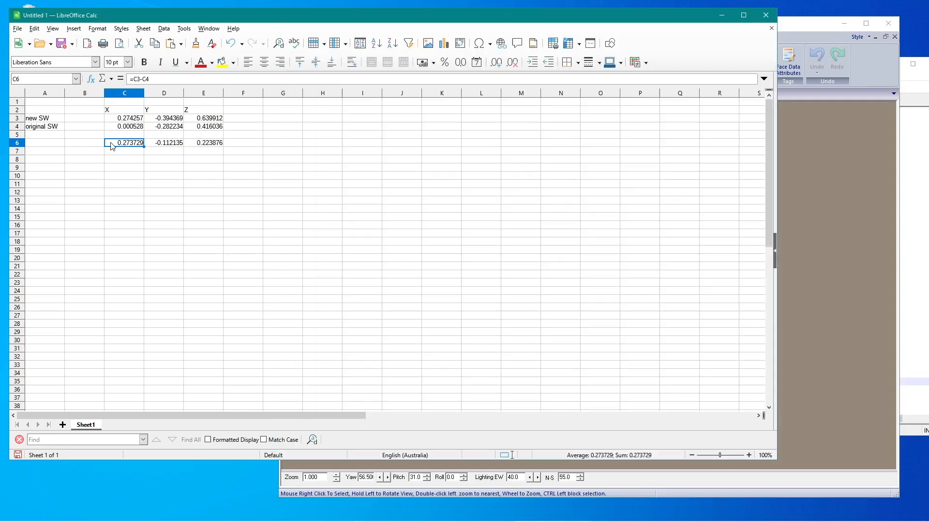
{"action": "left_click", "coordinate": [199, 145], "text": "shift"}
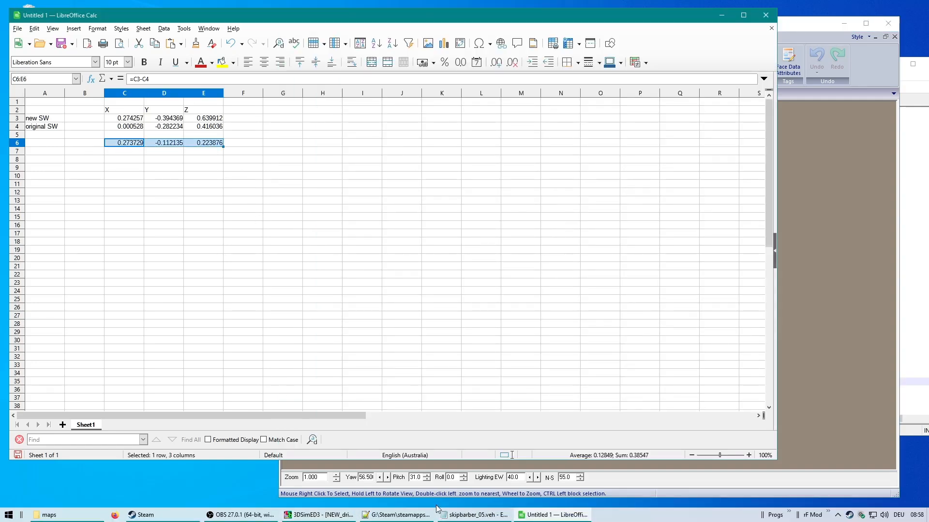
{"action": "left_click", "coordinate": [346, 517]}
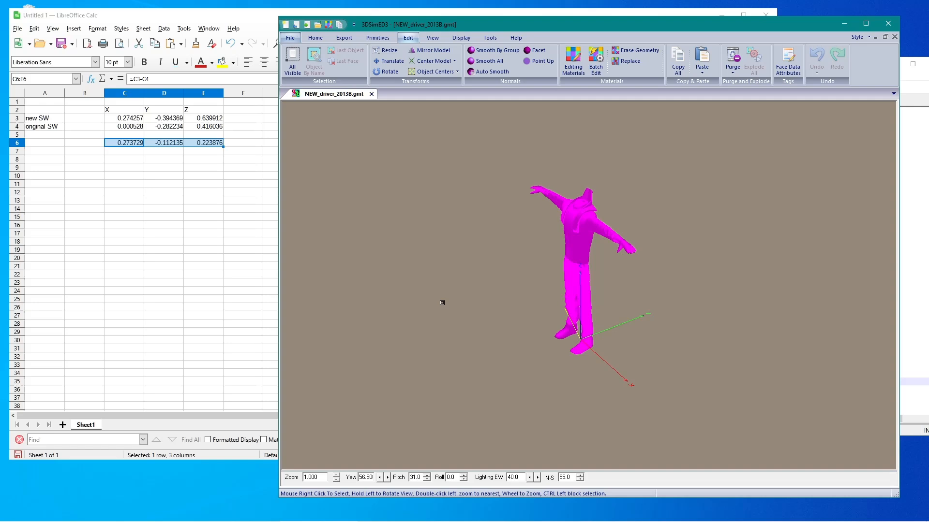
Step: Translate the driver model by X 0.273729, Y -0.112135 and Z 0.223876, and check its new position against the axes
{"action": "left_click", "coordinate": [389, 61]}
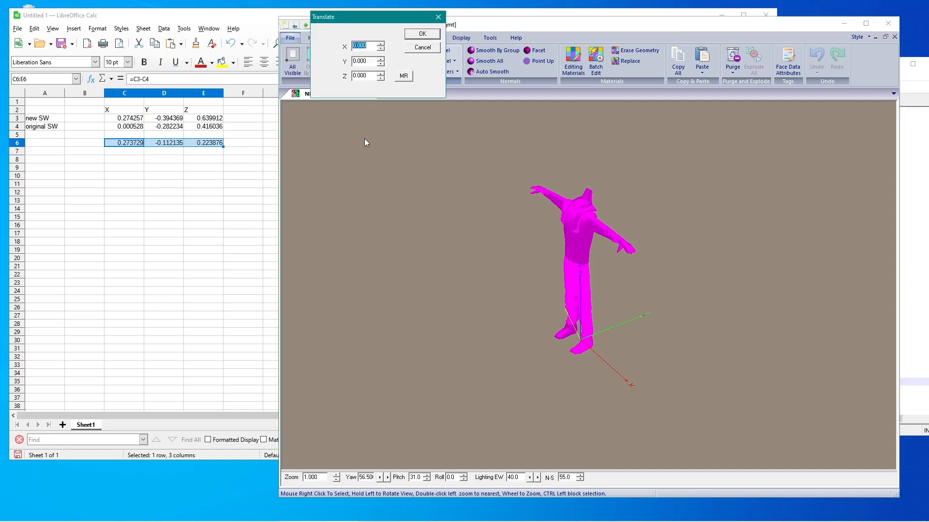
{"action": "type", "text": "0.273729"}
{"action": "key", "text": "Tab"}
{"action": "type", "text": "-"}
{"action": "key", "text": "Tab"}
{"action": "type", "text": "0."}
{"action": "left_click", "coordinate": [416, 34]}
{"action": "left_click", "coordinate": [417, 35]}
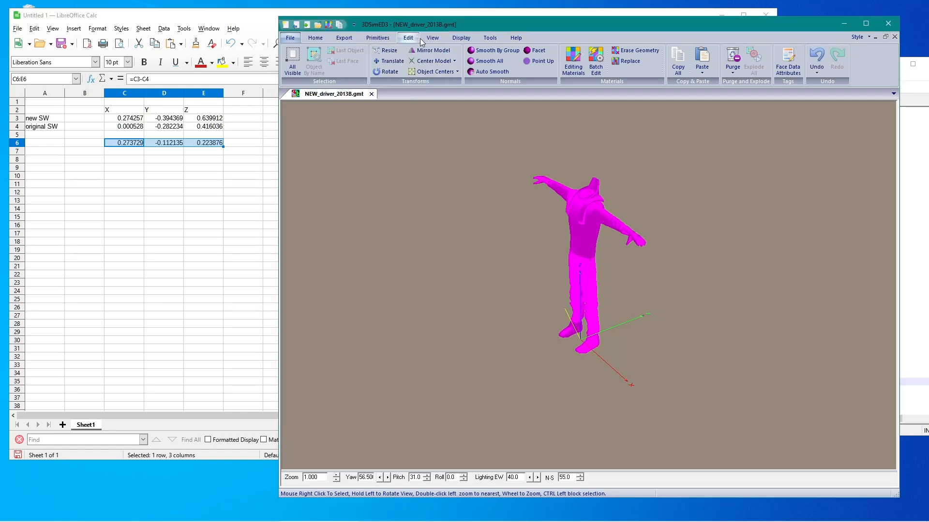
{"action": "left_click_drag", "start_coordinate": [682, 259], "coordinate": [708, 264]}
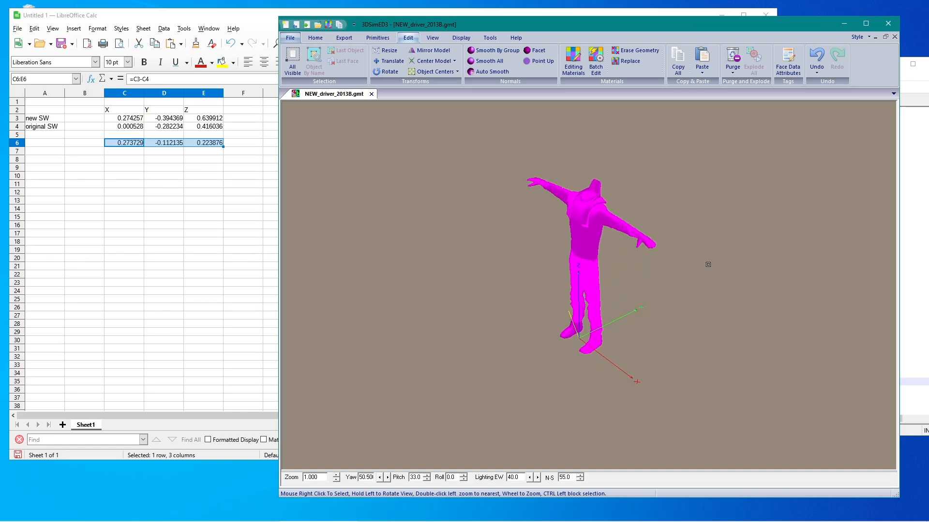
{"action": "left_click_drag", "start_coordinate": [654, 308], "coordinate": [616, 303]}
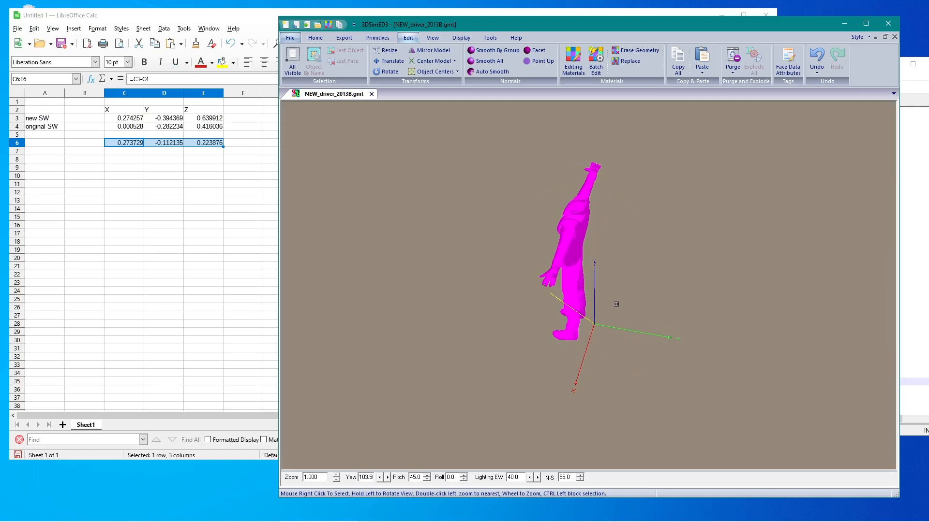
{"action": "scroll", "coordinate": [592, 296], "scroll_direction": "down", "scroll_amount": 1}
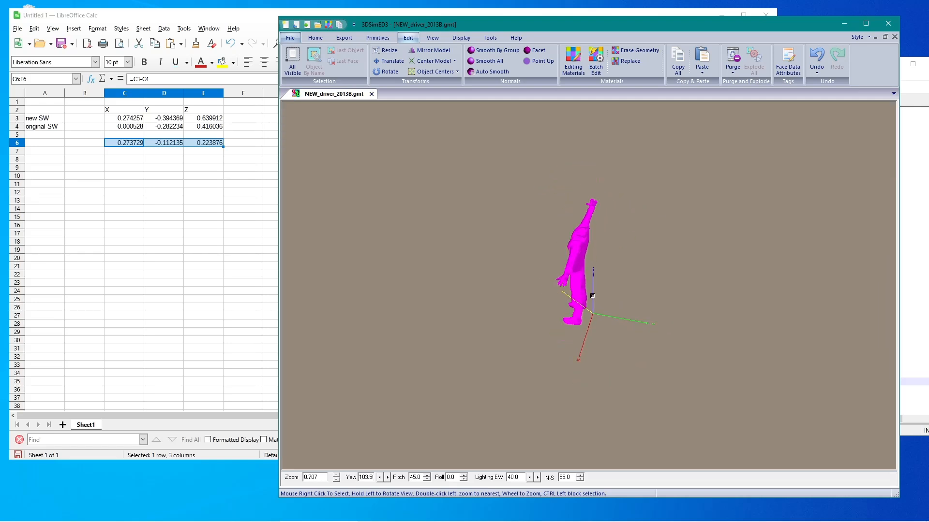
Step: Set the driver model's pivot point to 0,0,0 in the face data attributes and reopen them to check the value
{"action": "left_click", "coordinate": [784, 72]}
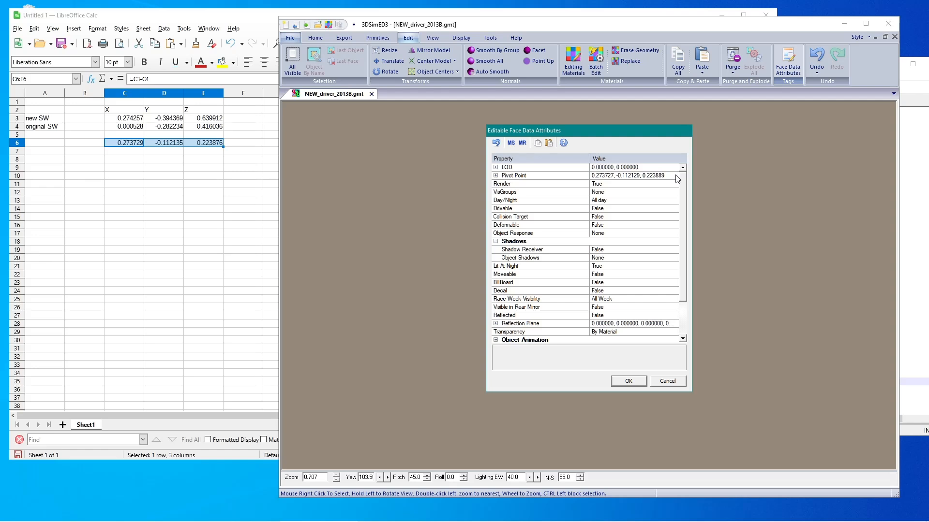
{"action": "left_click", "coordinate": [676, 175]}
{"action": "left_click_drag", "start_coordinate": [664, 175], "coordinate": [589, 176]}
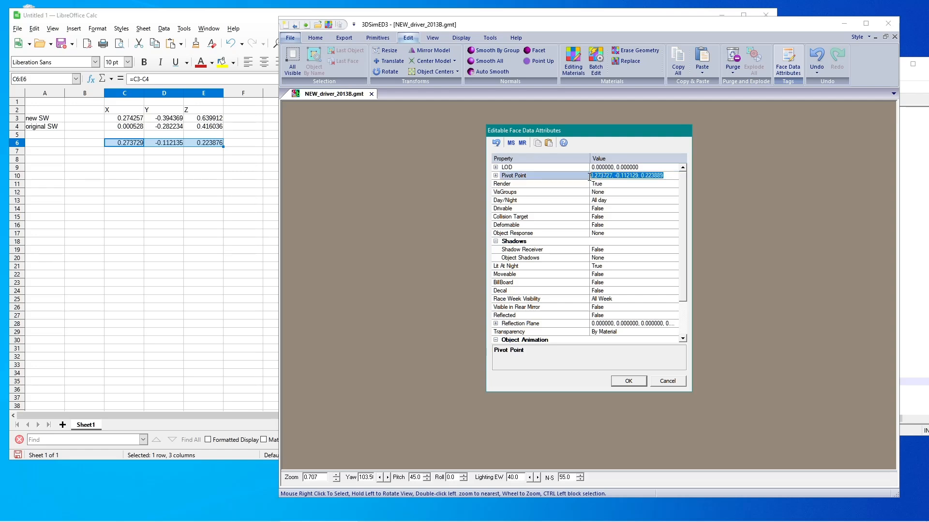
{"action": "type", "text": "0,0,0"}
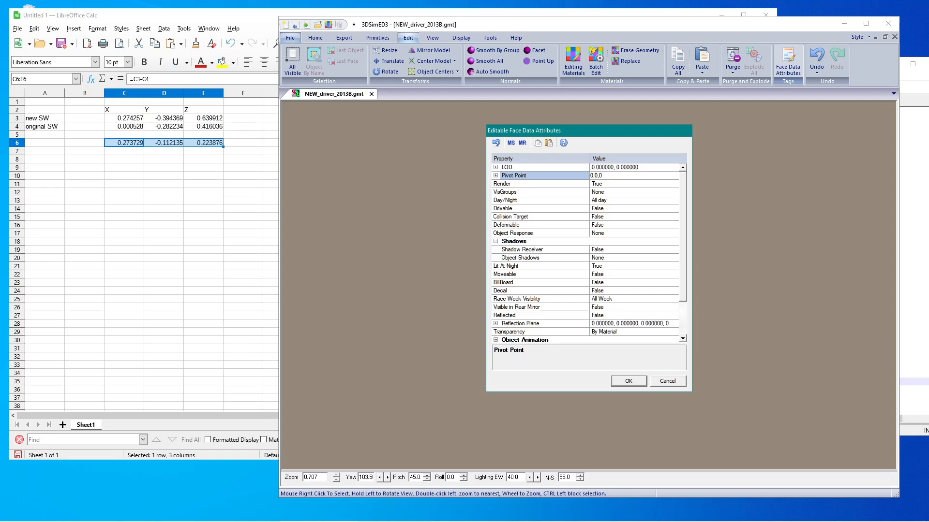
{"action": "key", "text": "Return"}
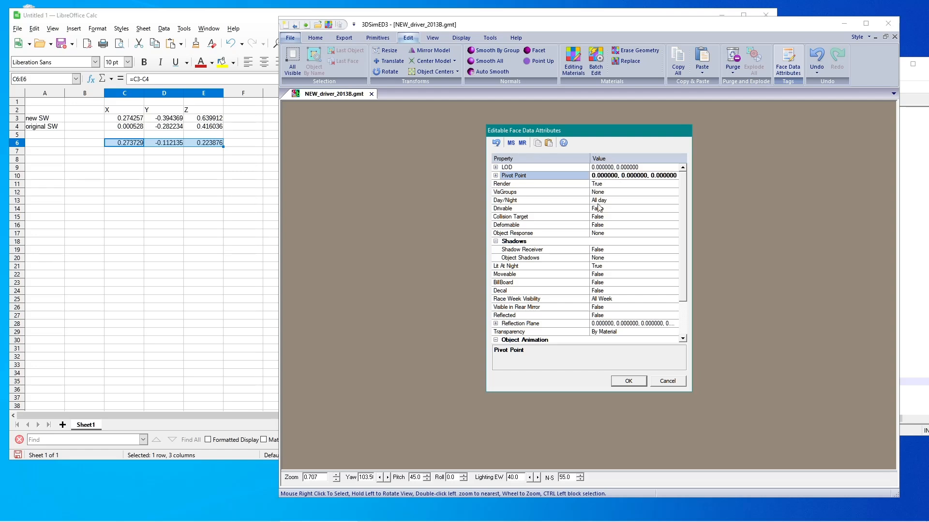
{"action": "left_click", "coordinate": [624, 381]}
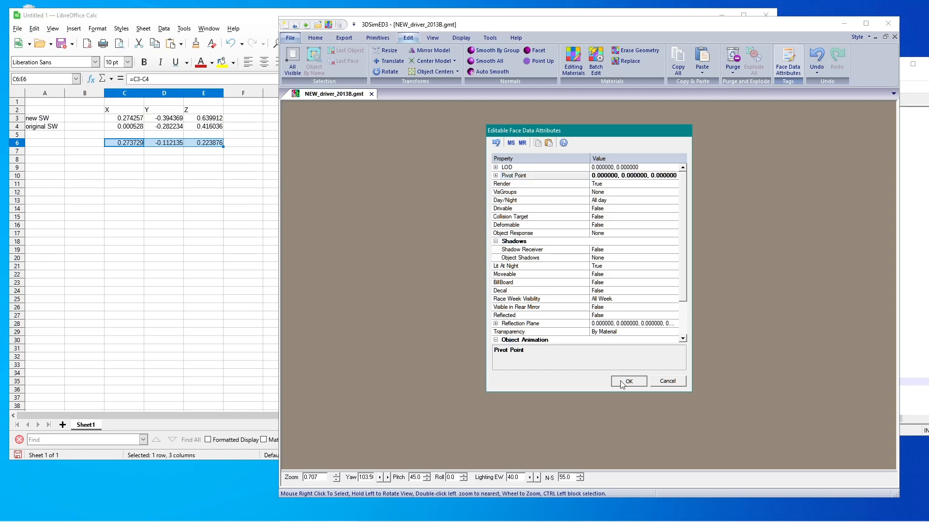
{"action": "left_click_drag", "start_coordinate": [582, 262], "coordinate": [599, 244]}
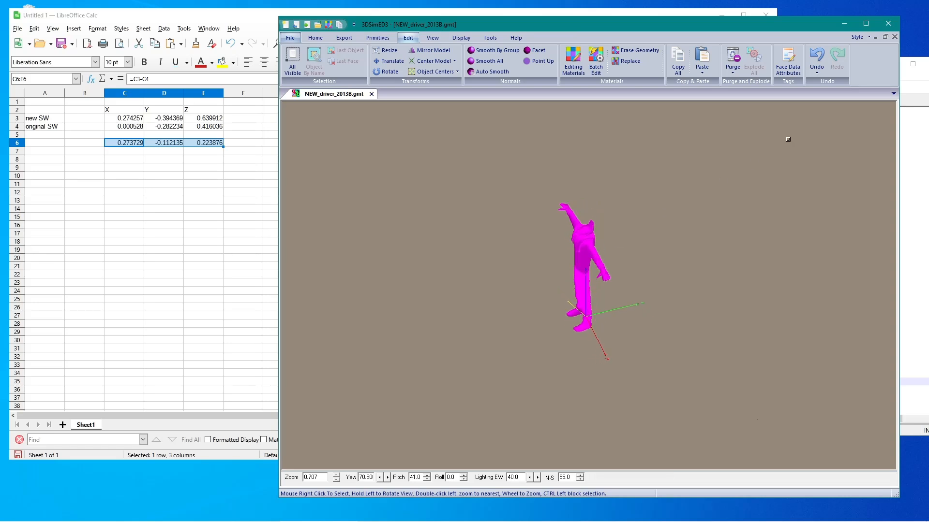
{"action": "left_click", "coordinate": [787, 66]}
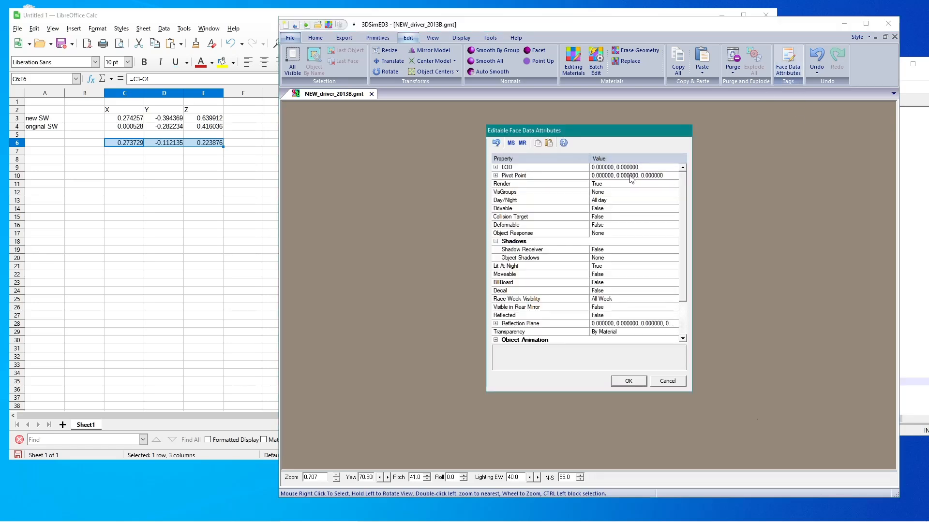
{"action": "left_click", "coordinate": [666, 381]}
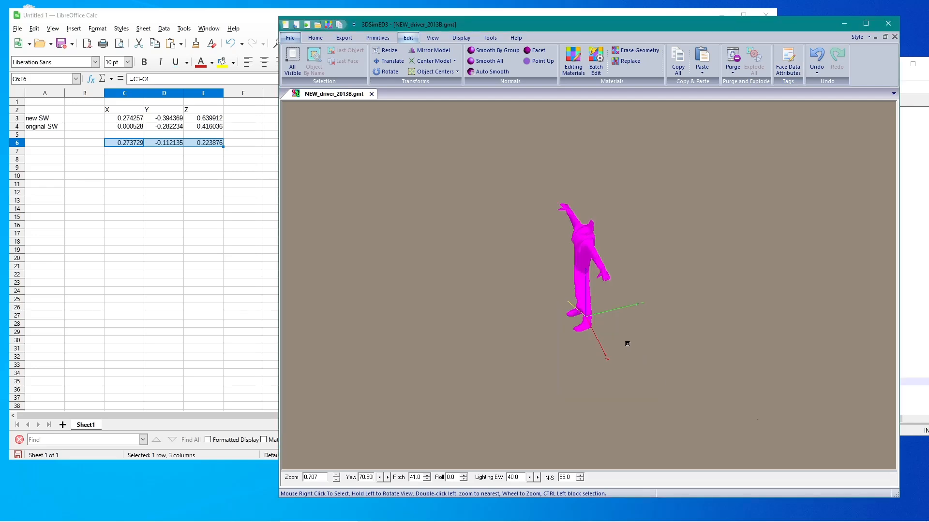
Step: Export the driver as an rFactor2 model into SkipBarber's TestDriver folder, overwriting NEW_driver_2013B.gmt
{"action": "left_click_drag", "start_coordinate": [614, 309], "coordinate": [594, 274]}
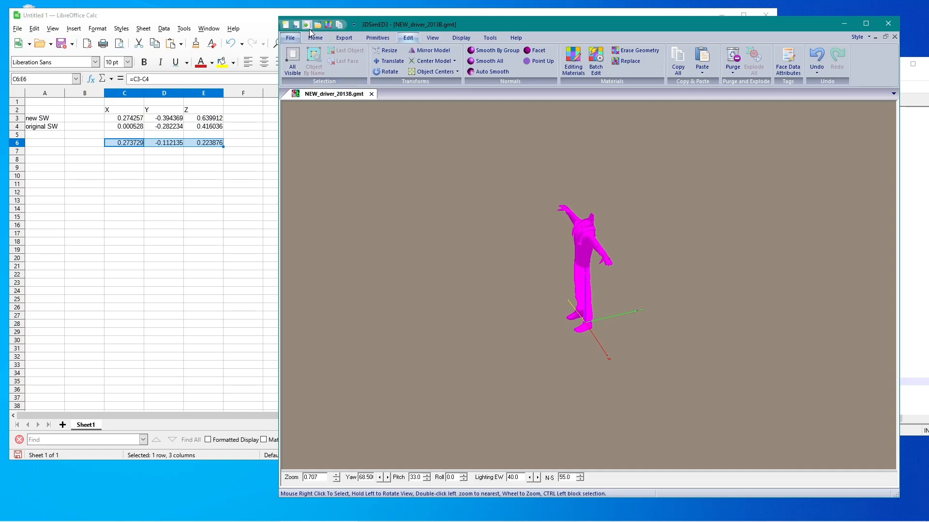
{"action": "left_click", "coordinate": [344, 38]}
{"action": "left_click", "coordinate": [355, 71]}
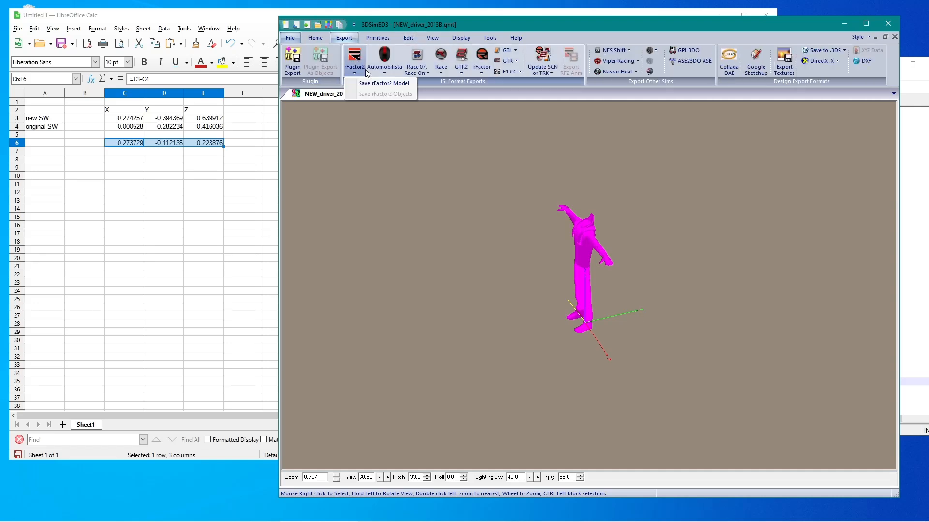
{"action": "left_click", "coordinate": [380, 82]}
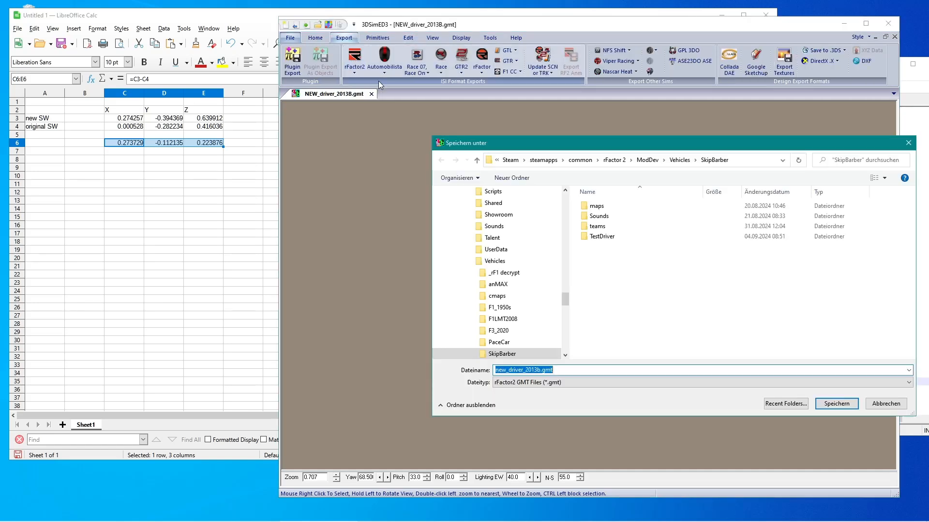
{"action": "double_click", "coordinate": [589, 237]}
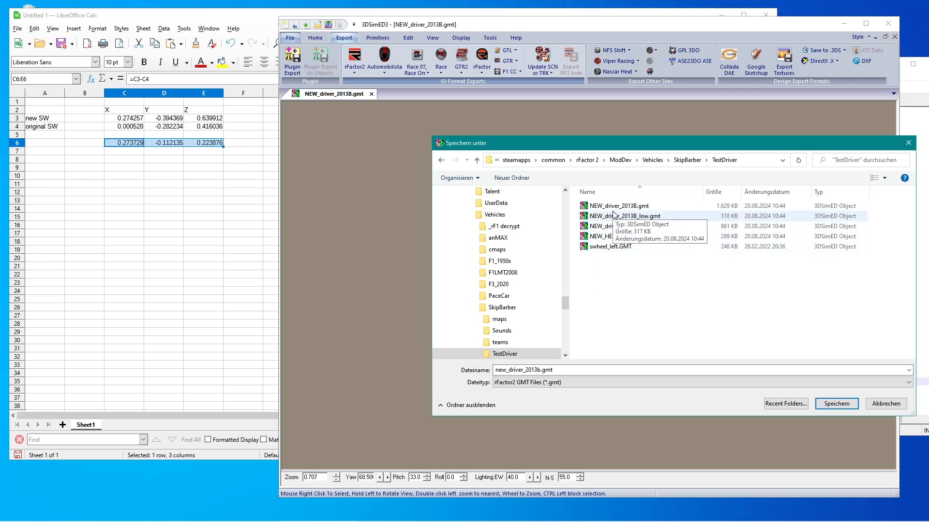
{"action": "left_click", "coordinate": [834, 404]}
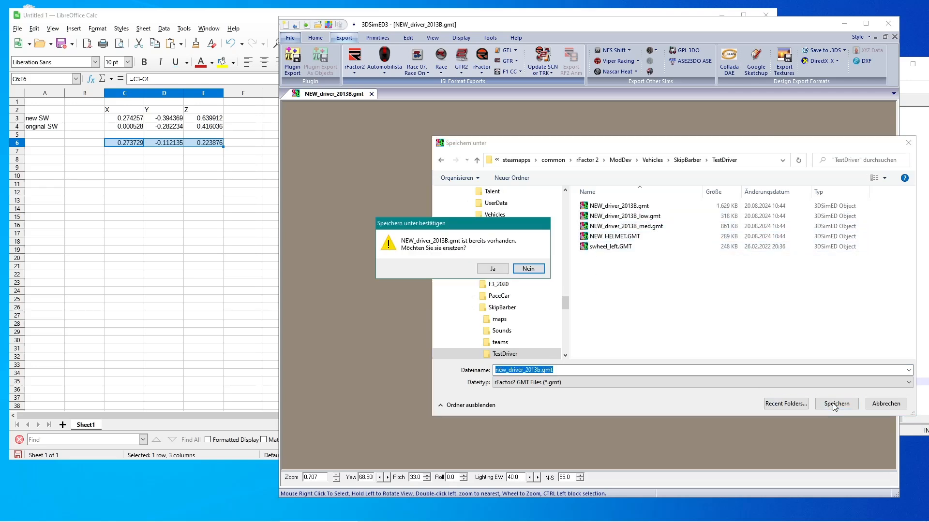
{"action": "left_click", "coordinate": [496, 270]}
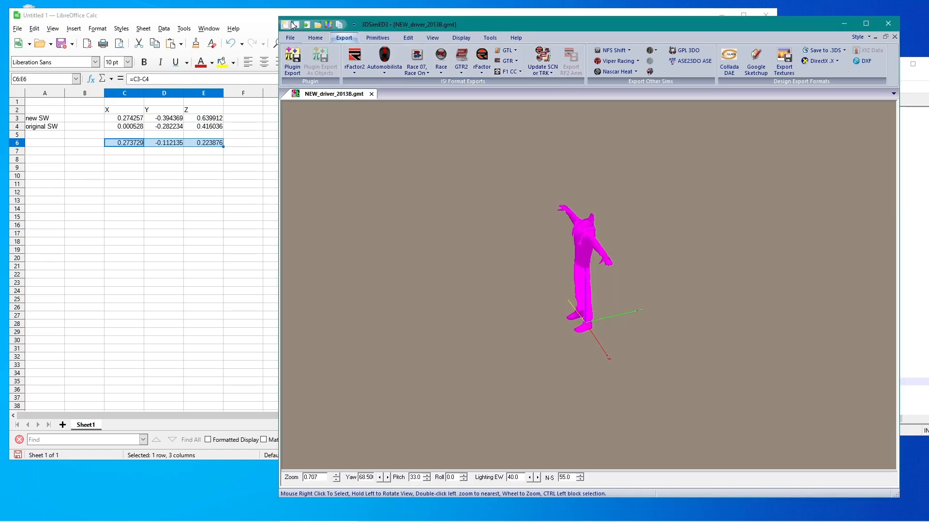
Step: Open the recent vehicle skipbarber_05.veh and examine from the side how the driver's hands meet the steering wheel
{"action": "left_click", "coordinate": [291, 37]}
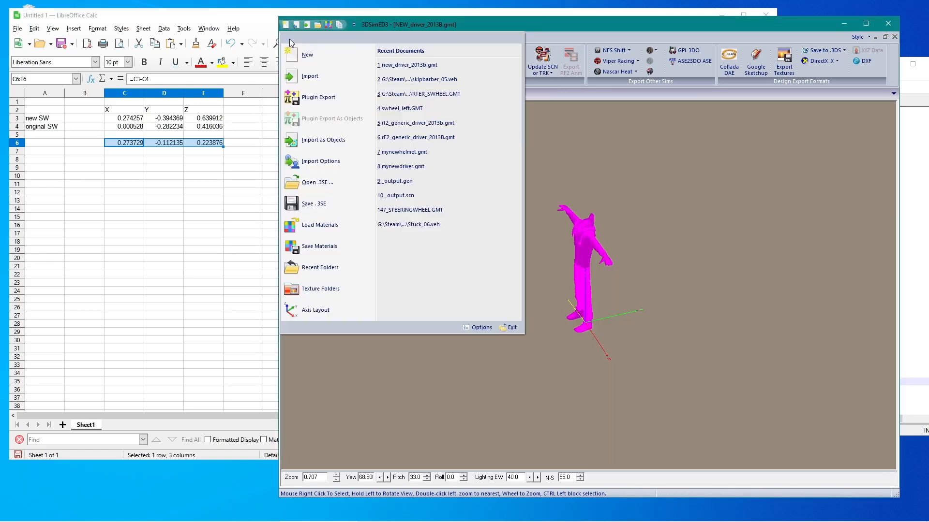
{"action": "left_click", "coordinate": [425, 80]}
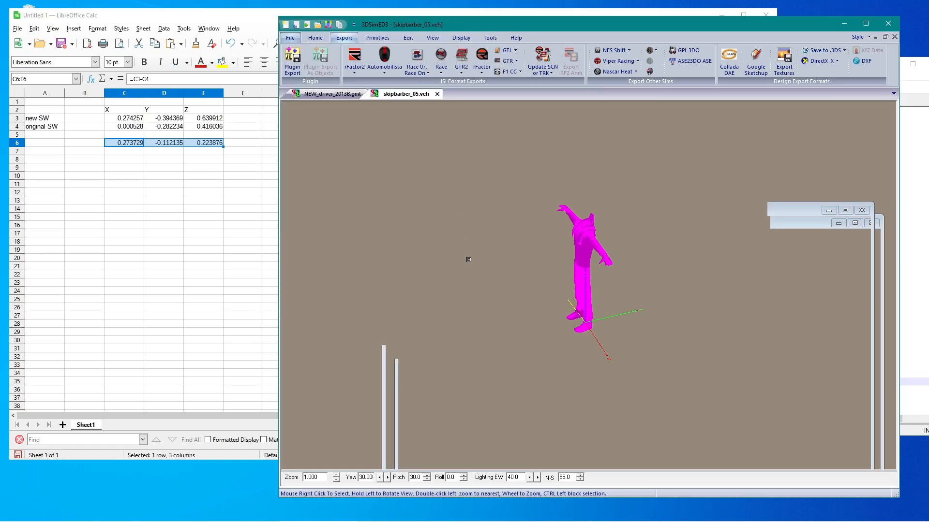
{"action": "left_click_drag", "start_coordinate": [469, 259], "coordinate": [440, 277]}
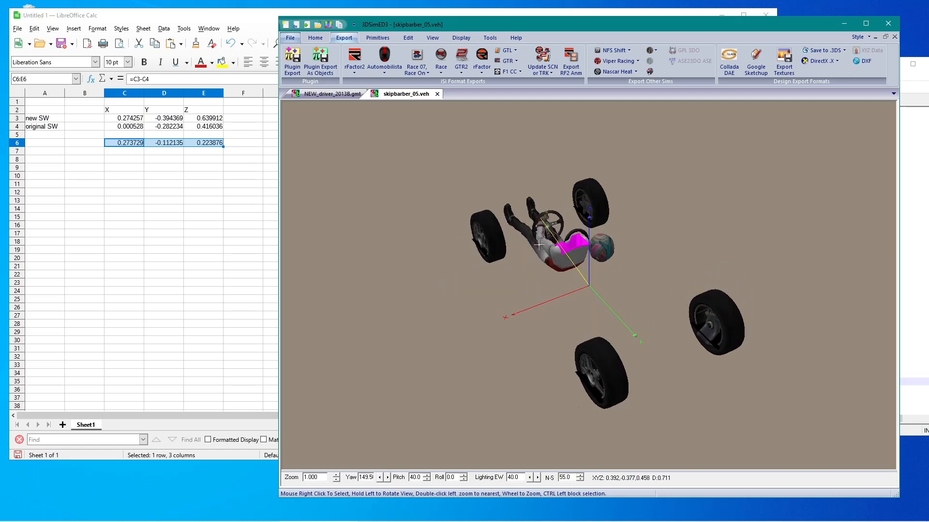
{"action": "left_click_drag", "start_coordinate": [539, 245], "coordinate": [588, 318]}
{"action": "scroll", "coordinate": [554, 325], "scroll_direction": "up", "scroll_amount": 3}
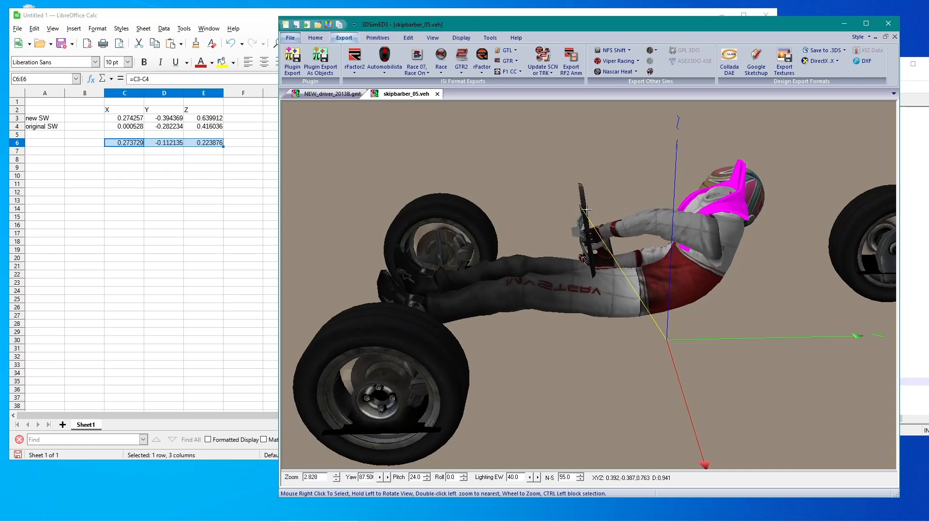
{"action": "left_click", "coordinate": [332, 95]}
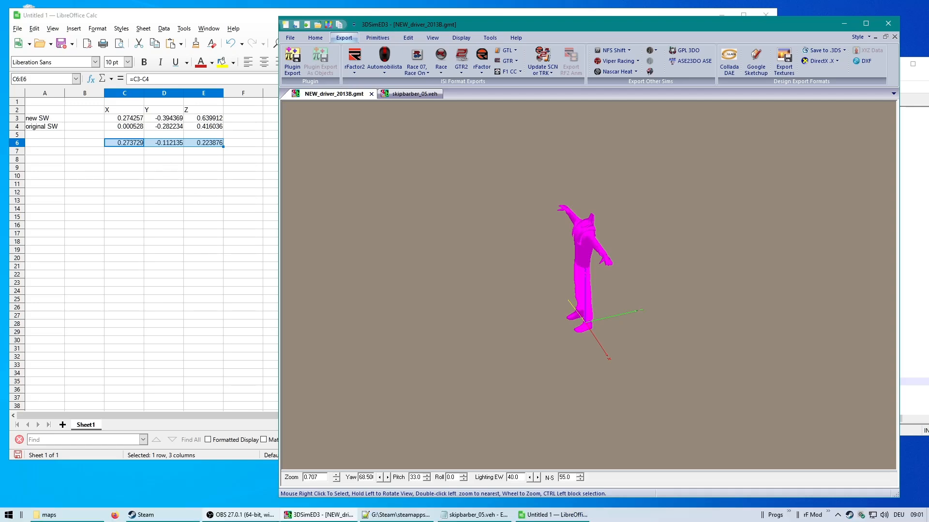
{"action": "left_click", "coordinate": [332, 512]}
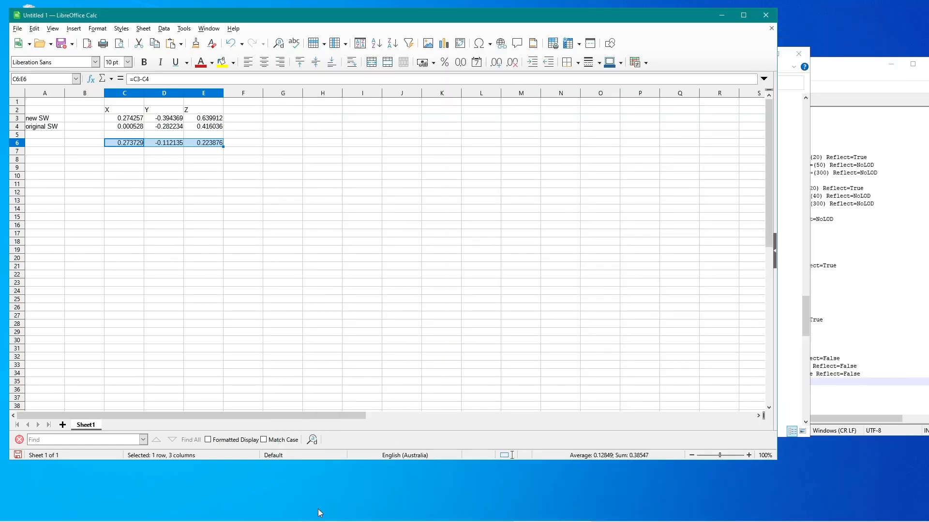
{"action": "left_click", "coordinate": [553, 515]}
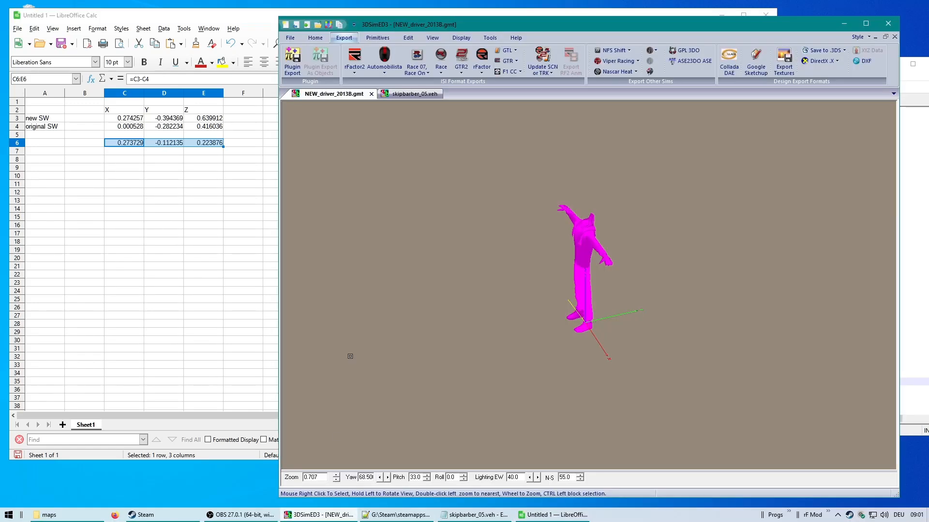
{"action": "left_click", "coordinate": [387, 97]}
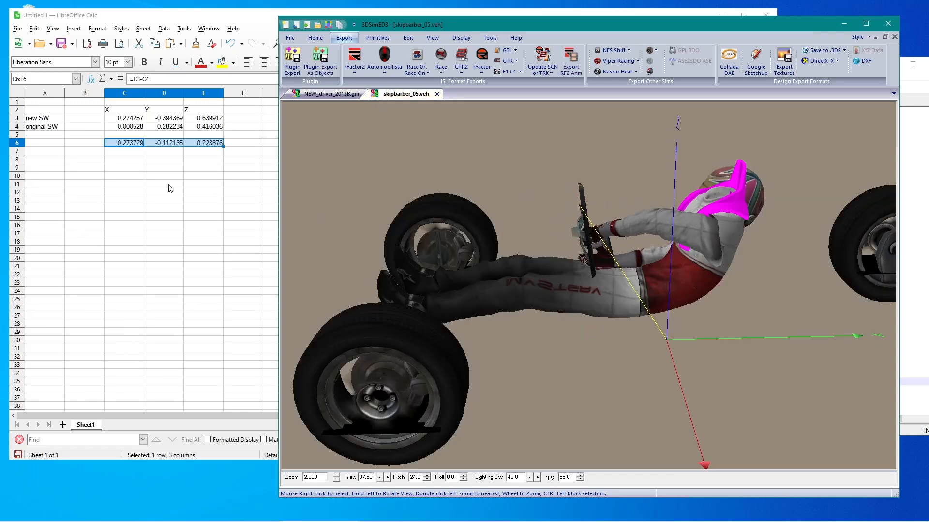
Step: Enter an additional Y offset of 0.02 in cell D7 of the LibreOffice Calc spreadsheet
{"action": "left_click", "coordinate": [161, 155]}
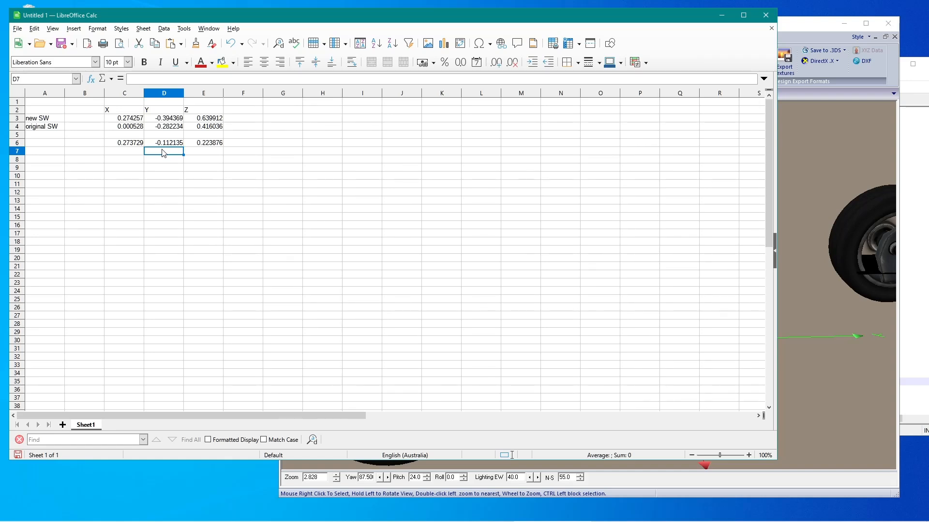
{"action": "type", "text": "0"}
{"action": "type", "text": ".02"}
{"action": "key", "text": "Return"}
Step: Switch back to 3DSimED3 and translate the NEW_driver_2013B.gmt model by 0.02 along Y
{"action": "left_click", "coordinate": [812, 39]}
{"action": "left_click", "coordinate": [332, 93]}
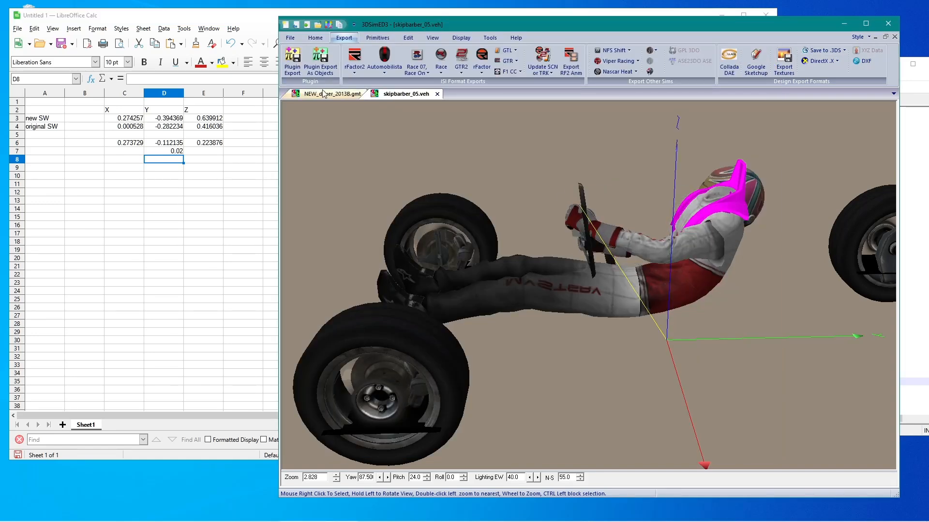
{"action": "left_click", "coordinate": [409, 38]}
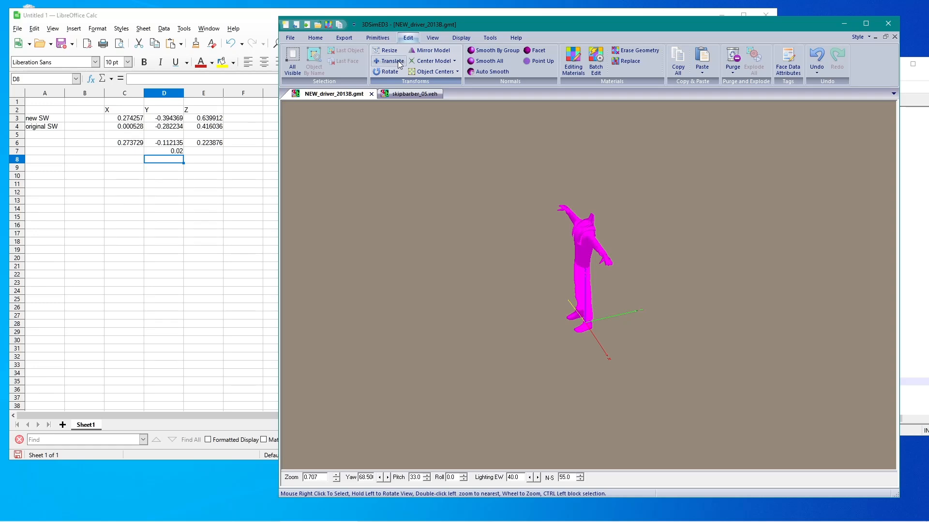
{"action": "left_click", "coordinate": [401, 62]}
{"action": "left_click_drag", "start_coordinate": [368, 60], "coordinate": [354, 62]}
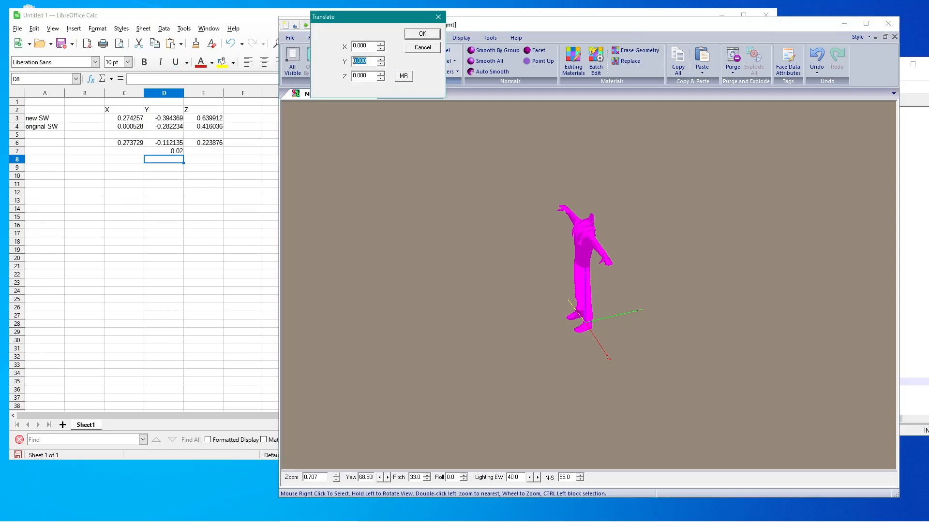
{"action": "type", "text": "0"}
{"action": "left_click", "coordinate": [411, 36]}
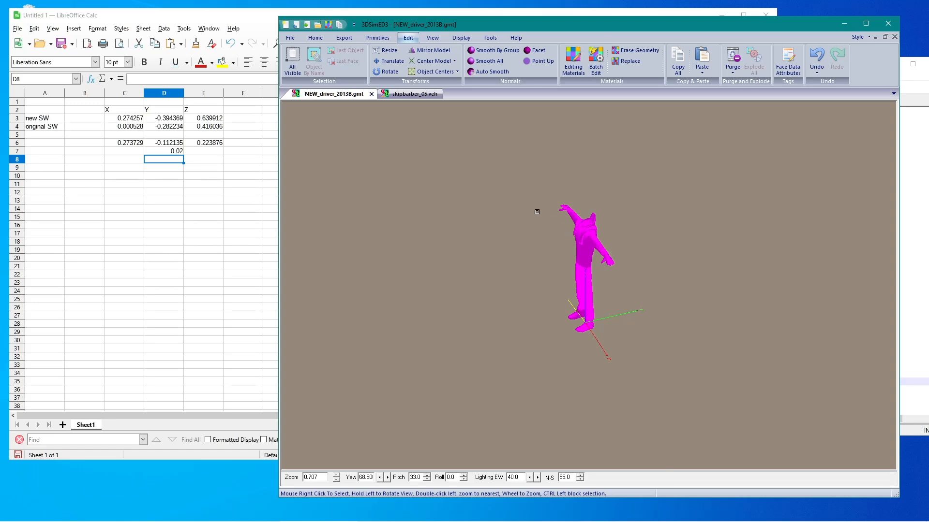
Step: Reset the shifted driver's pivot point to 0,0,0 in the face data attributes
{"action": "left_click", "coordinate": [782, 71]}
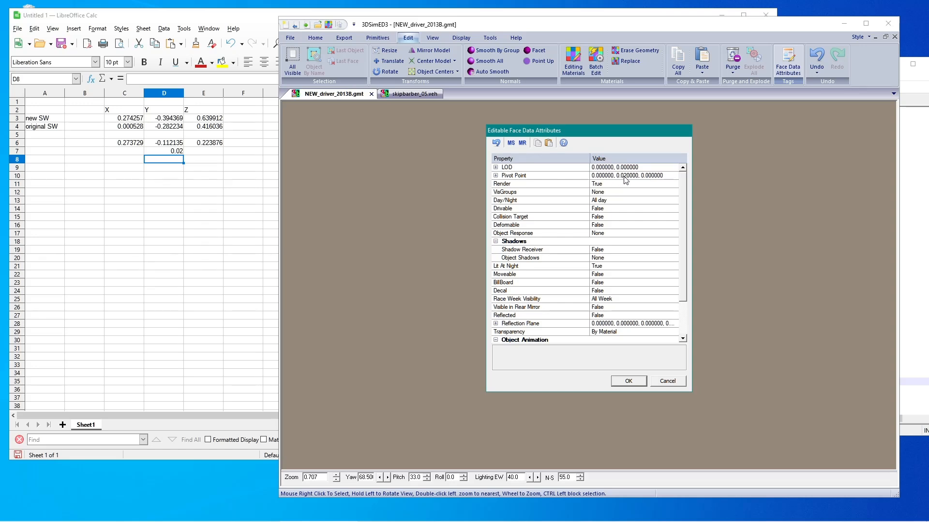
{"action": "left_click", "coordinate": [668, 178]}
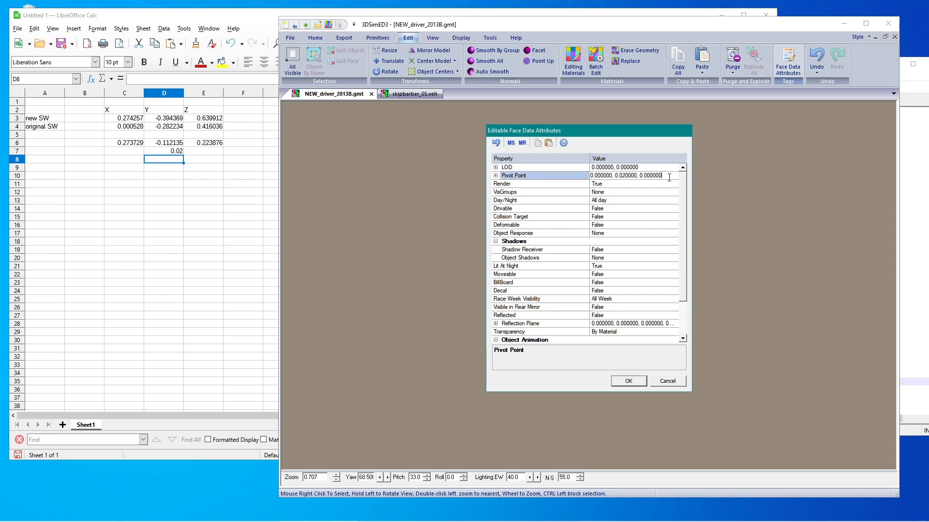
{"action": "left_click_drag", "start_coordinate": [663, 176], "coordinate": [589, 177]}
{"action": "type", "text": "0"}
{"action": "key", "text": "Return"}
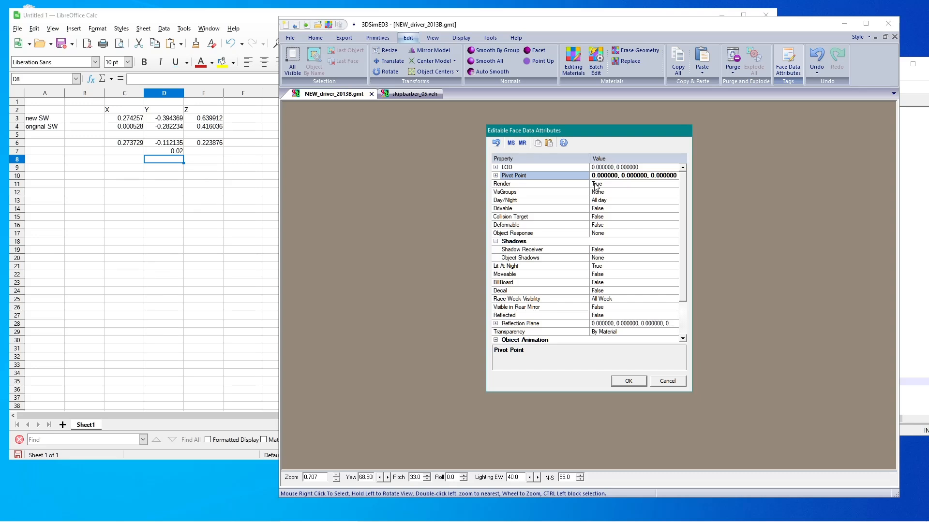
{"action": "left_click", "coordinate": [627, 381]}
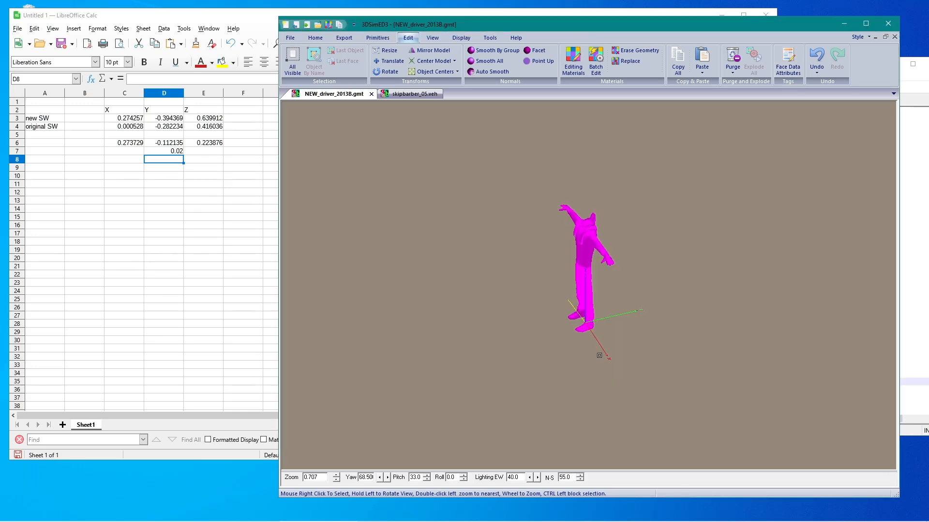
Step: Export the adjusted driver again as an rFactor2 model, replacing NEW_driver_2013B.gmt in the TestDriver folder
{"action": "left_click", "coordinate": [343, 40]}
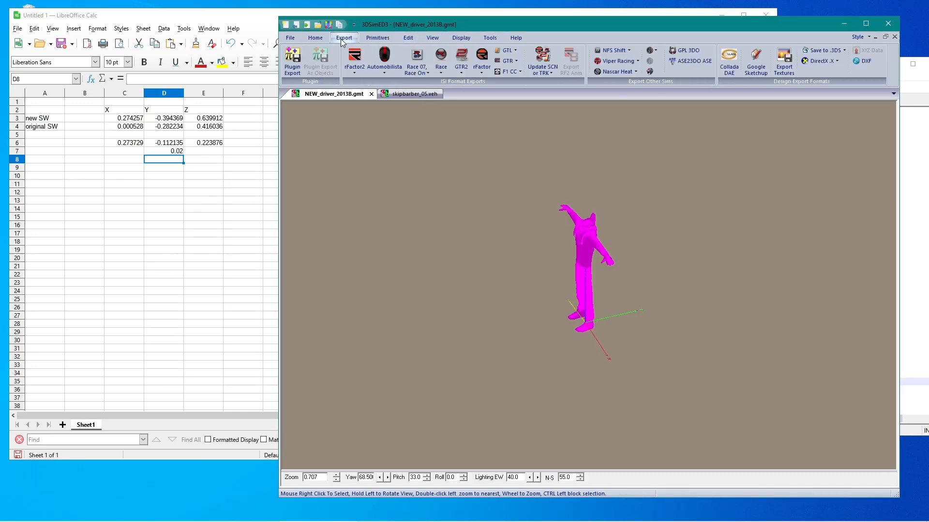
{"action": "left_click", "coordinate": [354, 65]}
{"action": "left_click", "coordinate": [383, 83]}
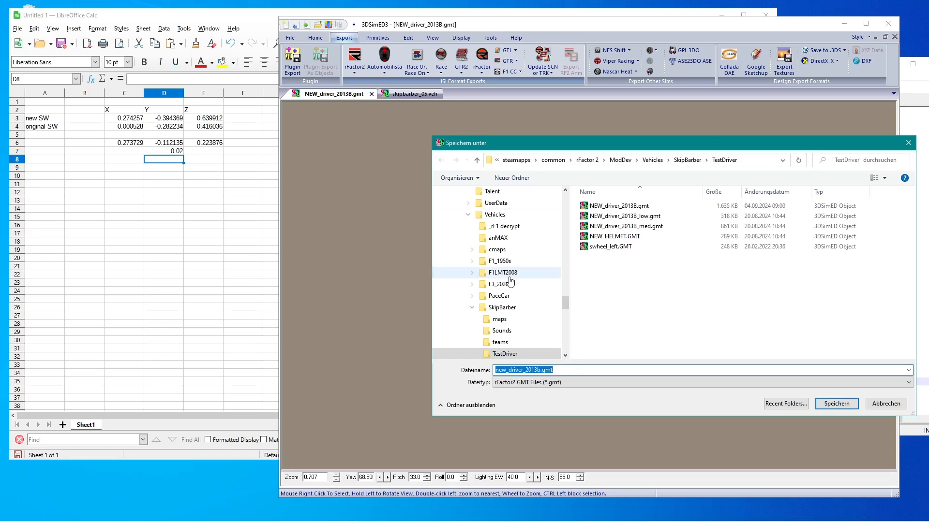
{"action": "left_click", "coordinate": [830, 405]}
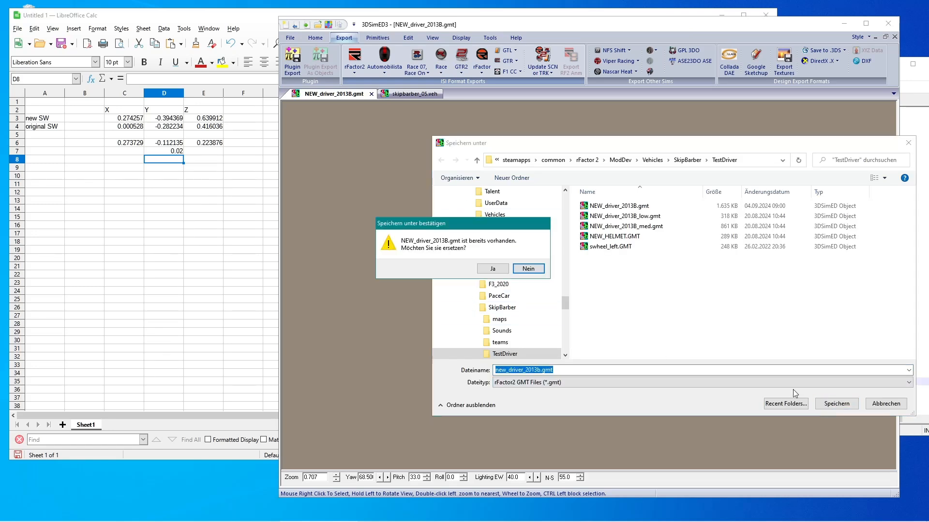
{"action": "left_click", "coordinate": [493, 270]}
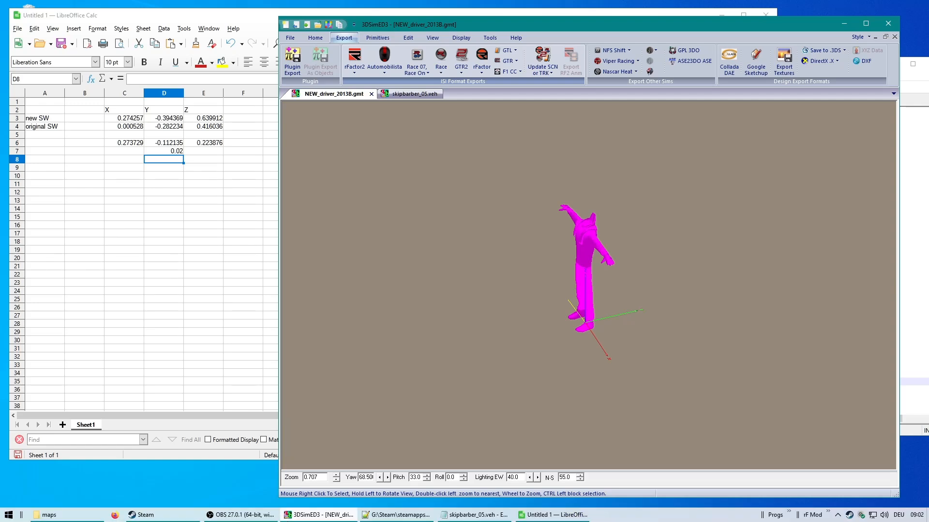
Step: Close the open skipbarber_05.veh and reopen it from the recent documents to load the re-exported driver
{"action": "mouse_move", "coordinate": [397, 515]}
{"action": "left_click", "coordinate": [413, 94]}
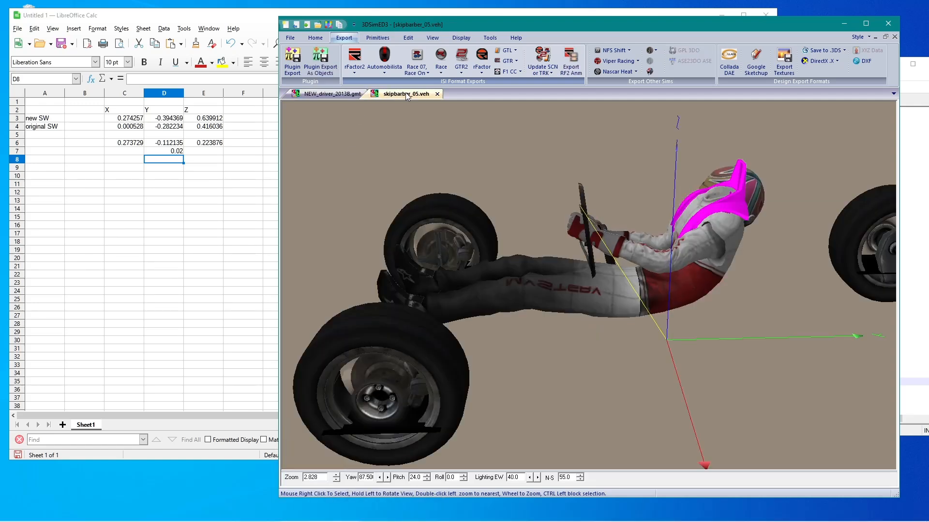
{"action": "left_click", "coordinate": [437, 94]}
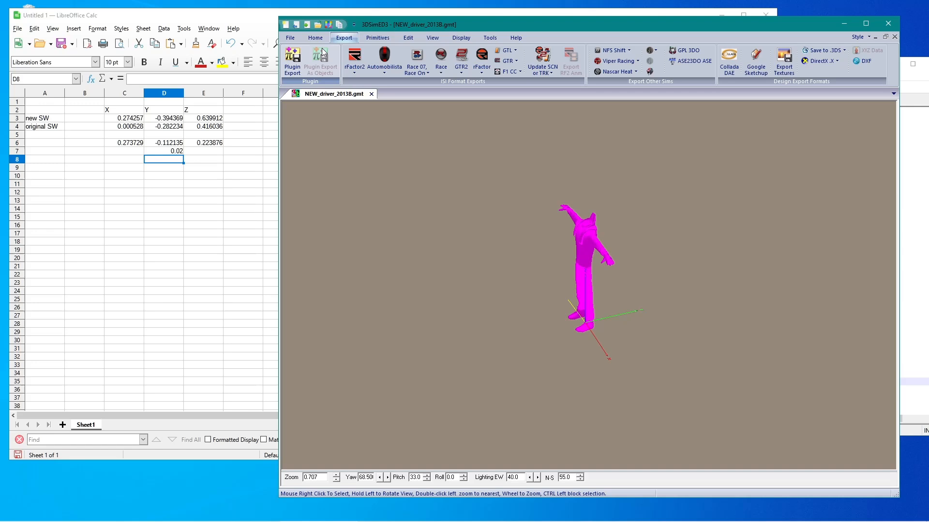
{"action": "left_click", "coordinate": [291, 38]}
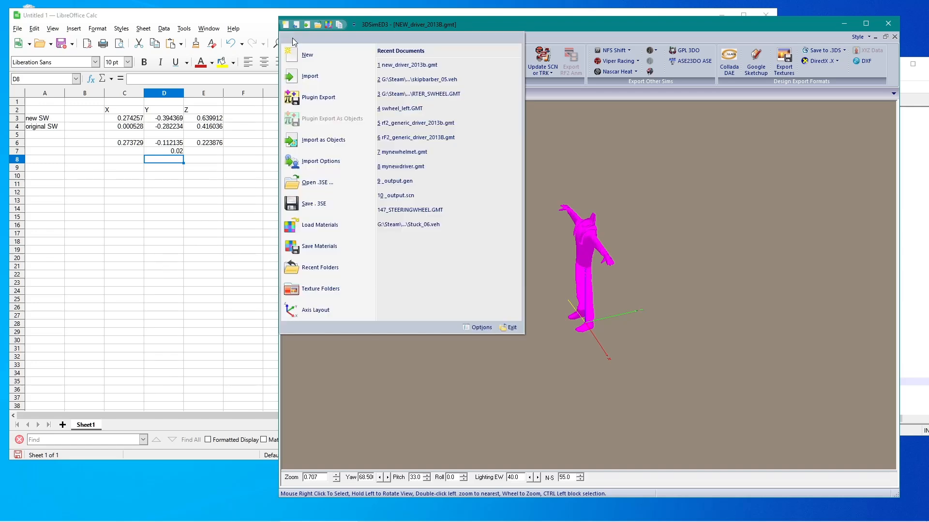
{"action": "left_click", "coordinate": [409, 79]}
Step: Examine how the driver's hands meet the steering wheel in skipbarber_05.veh, close up and from several angles
{"action": "left_click_drag", "start_coordinate": [461, 254], "coordinate": [556, 223]}
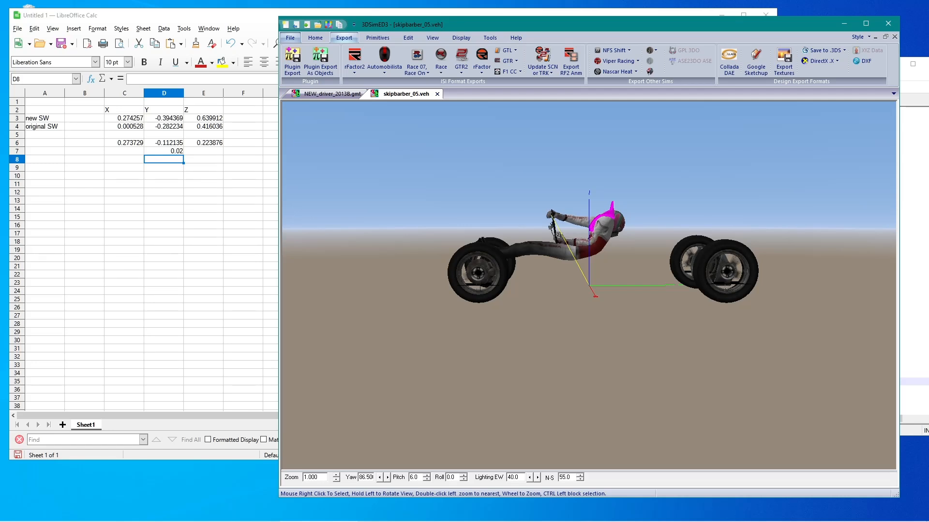
{"action": "scroll", "coordinate": [561, 271], "scroll_direction": "up", "scroll_amount": 3}
{"action": "left_click_drag", "start_coordinate": [566, 303], "coordinate": [565, 304]}
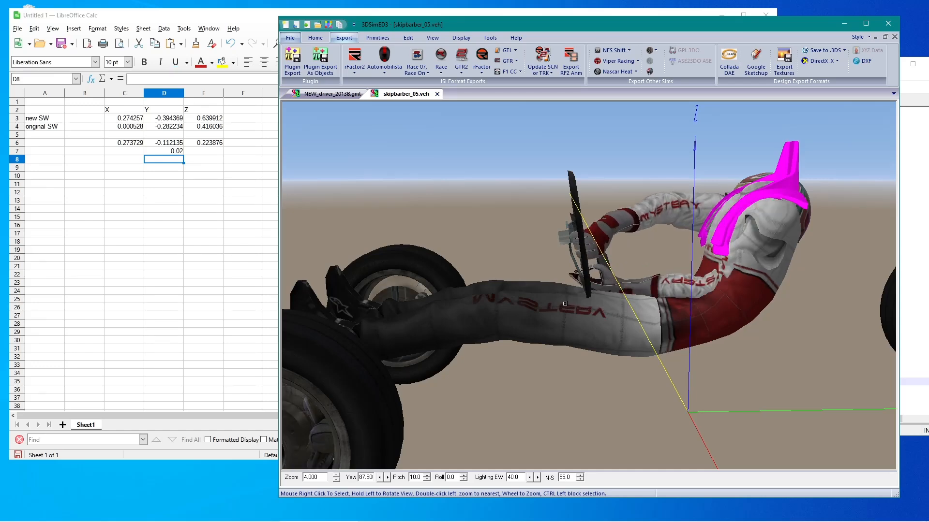
{"action": "left_click_drag", "start_coordinate": [565, 304], "coordinate": [565, 312]}
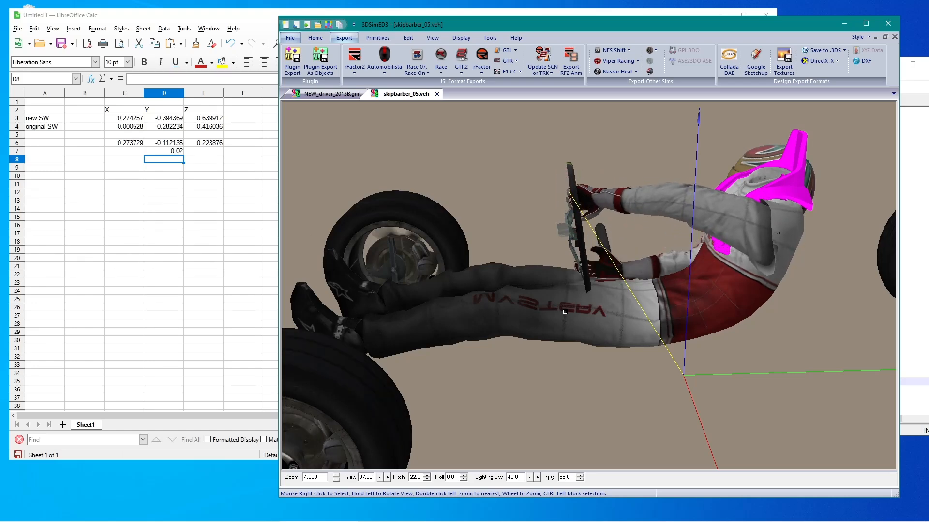
{"action": "left_click_drag", "start_coordinate": [565, 312], "coordinate": [565, 315]}
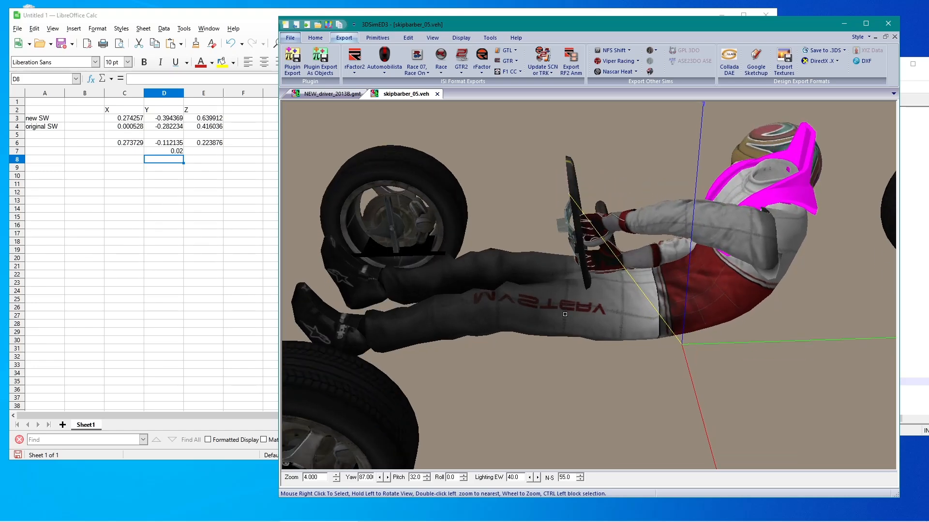
{"action": "scroll", "coordinate": [573, 286], "scroll_direction": "down", "scroll_amount": 2}
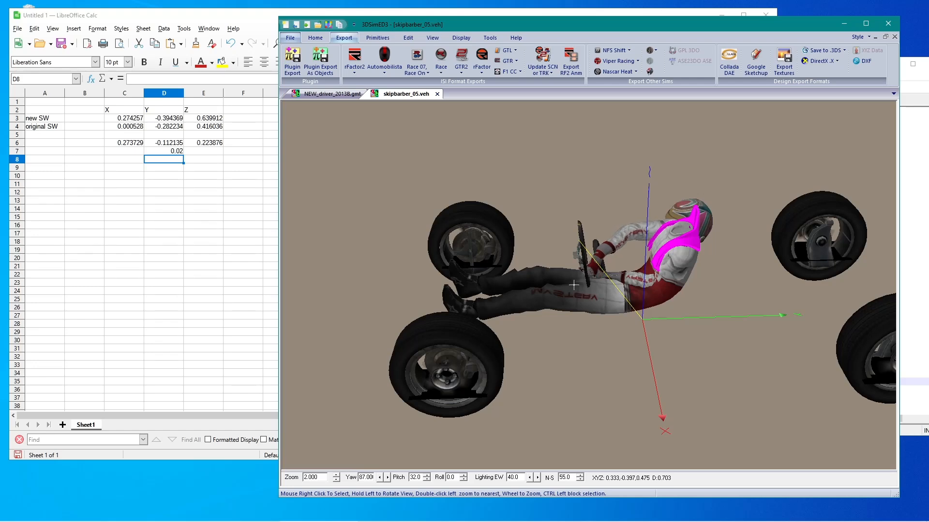
{"action": "left_click_drag", "start_coordinate": [574, 286], "coordinate": [388, 276]}
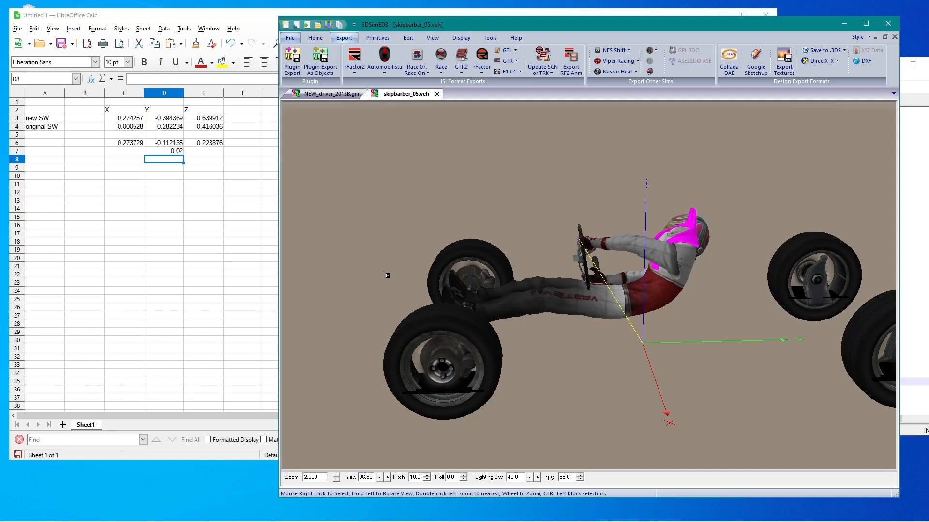
{"action": "left_click_drag", "start_coordinate": [588, 314], "coordinate": [590, 322]}
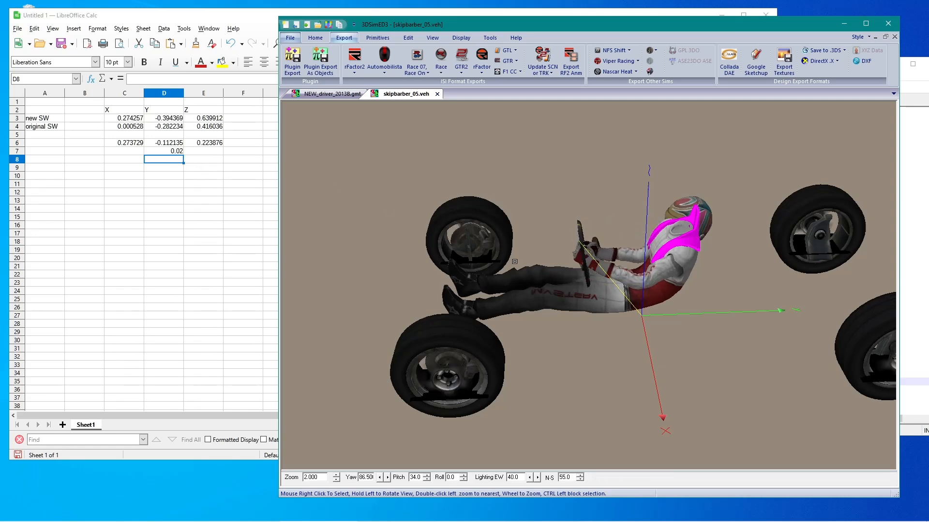
{"action": "left_click", "coordinate": [409, 38]}
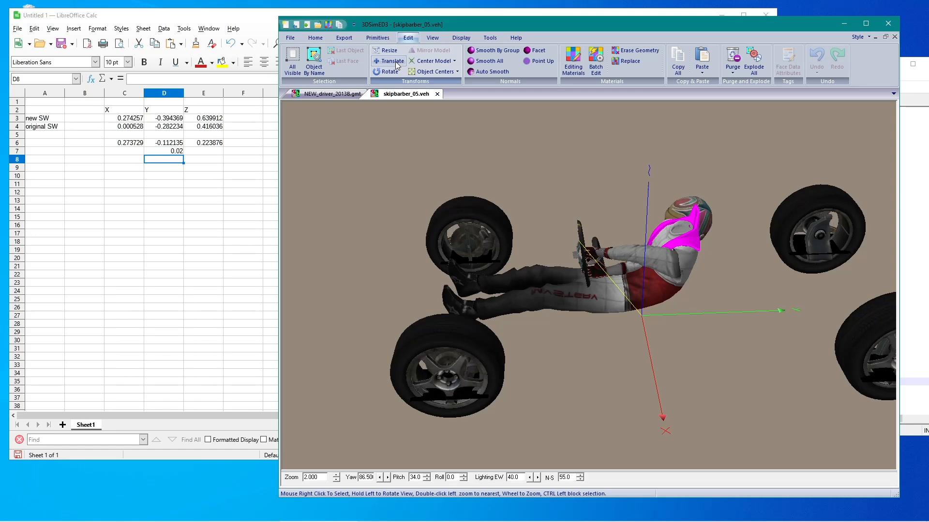
{"action": "left_click", "coordinate": [392, 61]}
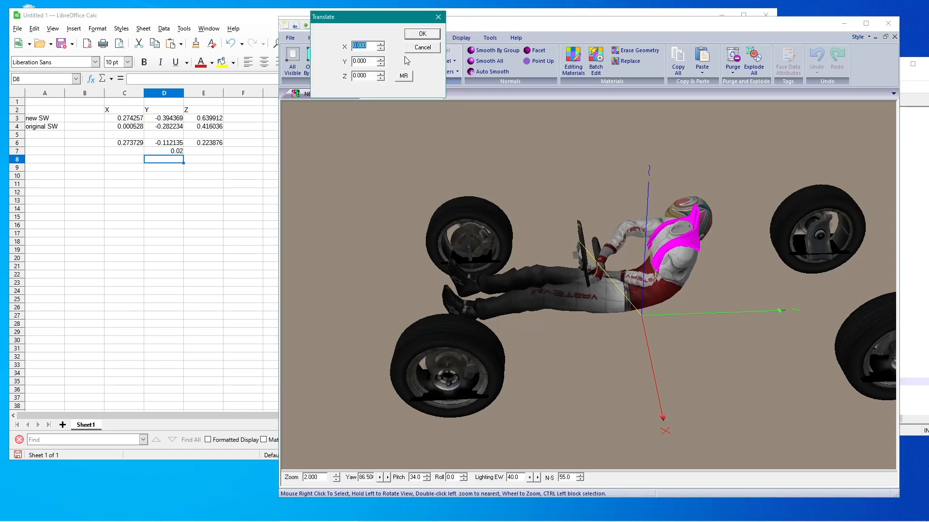
{"action": "left_click", "coordinate": [413, 50]}
{"action": "left_click", "coordinate": [333, 94]}
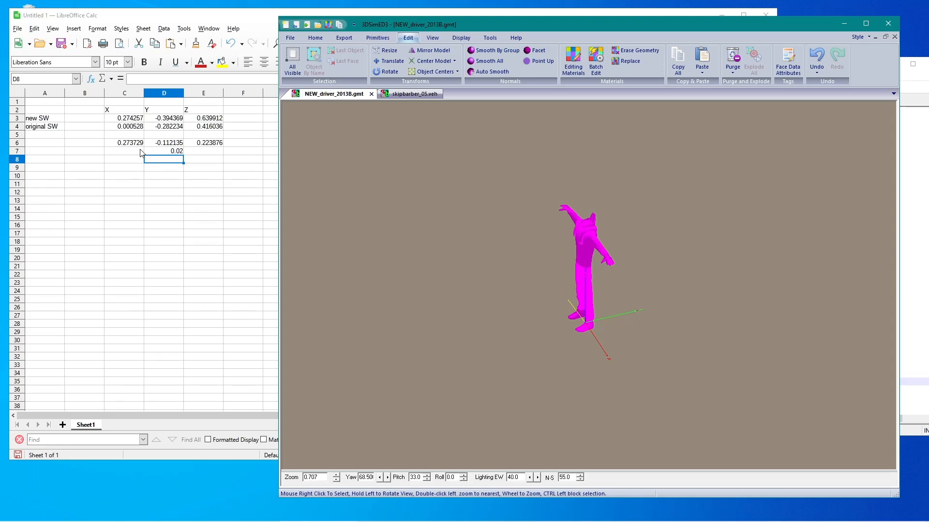
{"action": "left_click", "coordinate": [403, 95]}
{"action": "left_click_drag", "start_coordinate": [536, 226], "coordinate": [653, 193]}
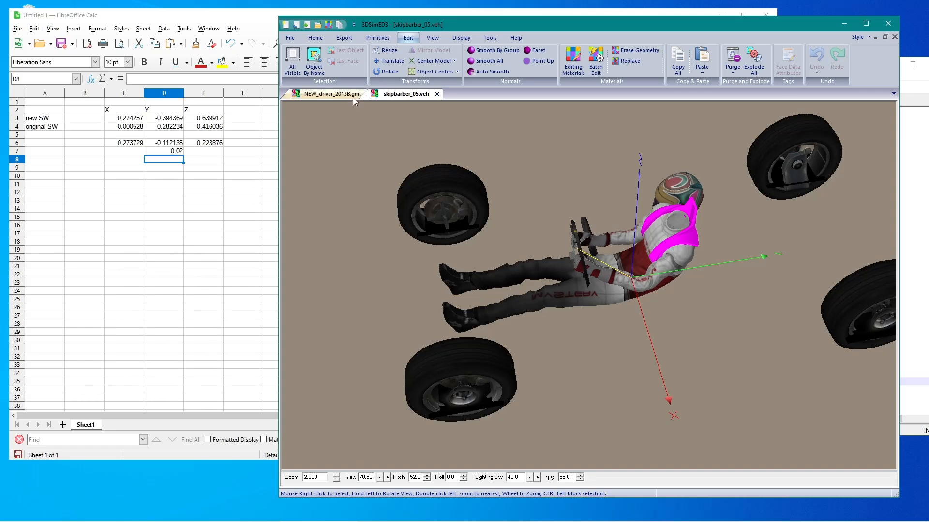
Step: Close skipbarber_05.veh and import NEW_HELMET.GMT from the TestDriver folder
{"action": "left_click", "coordinate": [437, 94]}
{"action": "left_click", "coordinate": [289, 41]}
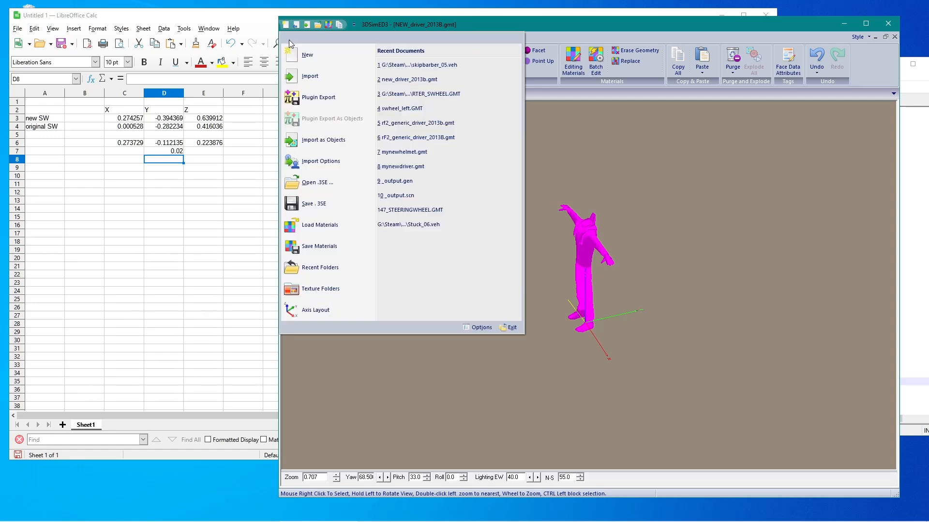
{"action": "left_click", "coordinate": [309, 76]}
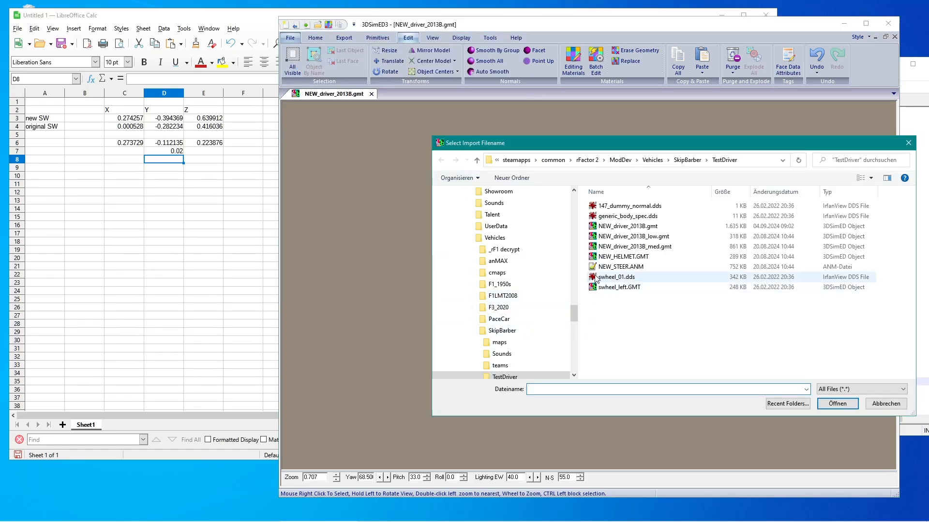
{"action": "left_click", "coordinate": [594, 259]}
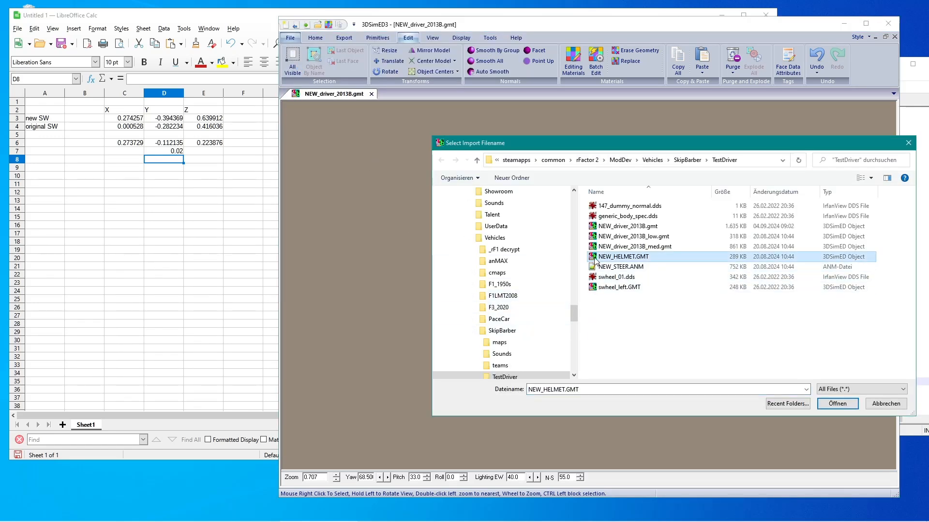
{"action": "left_click", "coordinate": [832, 405]}
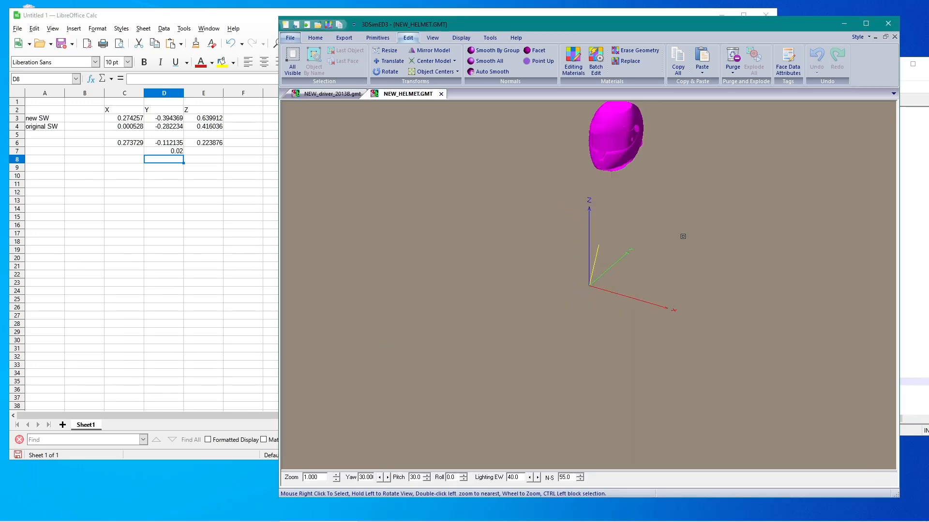
Step: Inspect the helmet's pivot point in its editable face data attributes
{"action": "left_click_drag", "start_coordinate": [633, 143], "coordinate": [635, 214]}
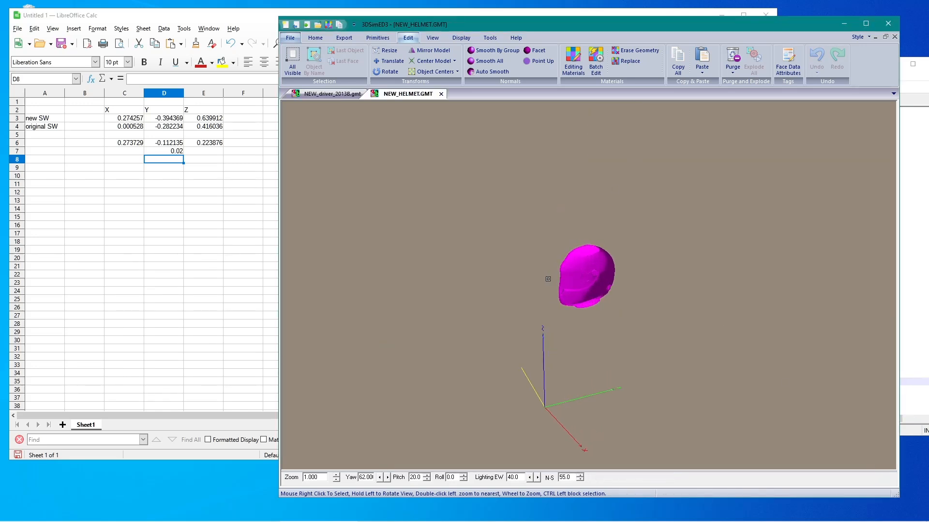
{"action": "left_click", "coordinate": [788, 63]}
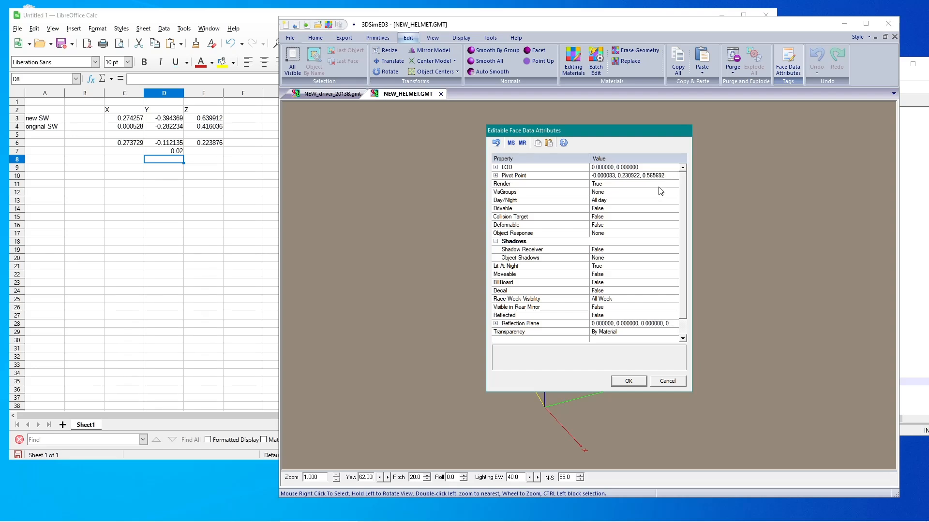
{"action": "left_click", "coordinate": [628, 382]}
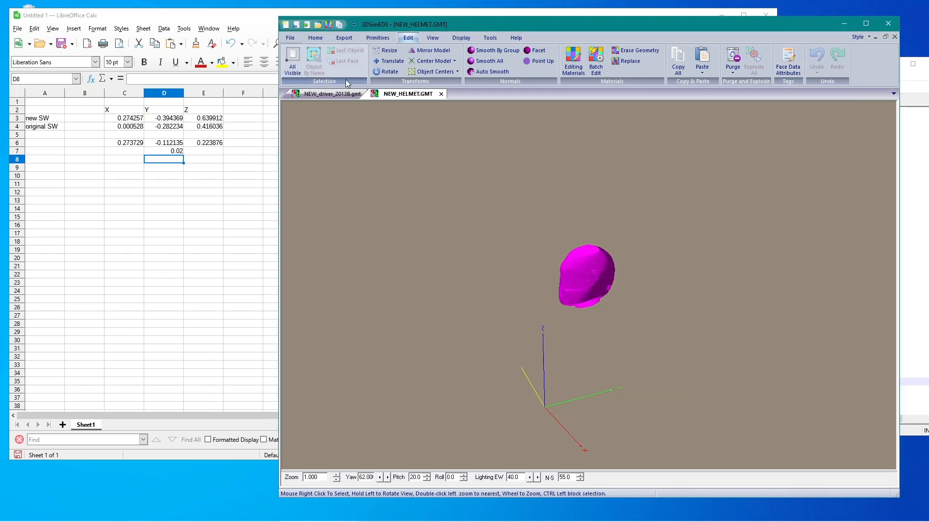
{"action": "left_click", "coordinate": [290, 39]}
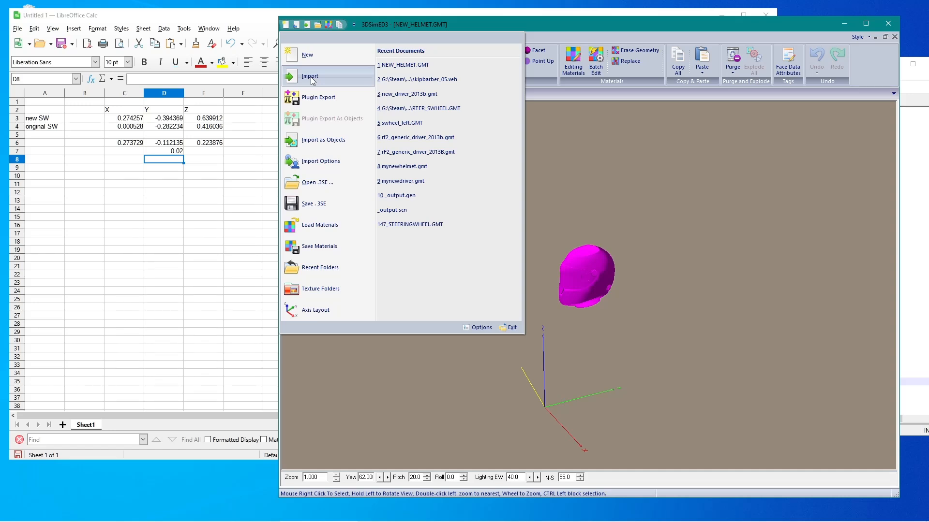
{"action": "left_click", "coordinate": [477, 22]}
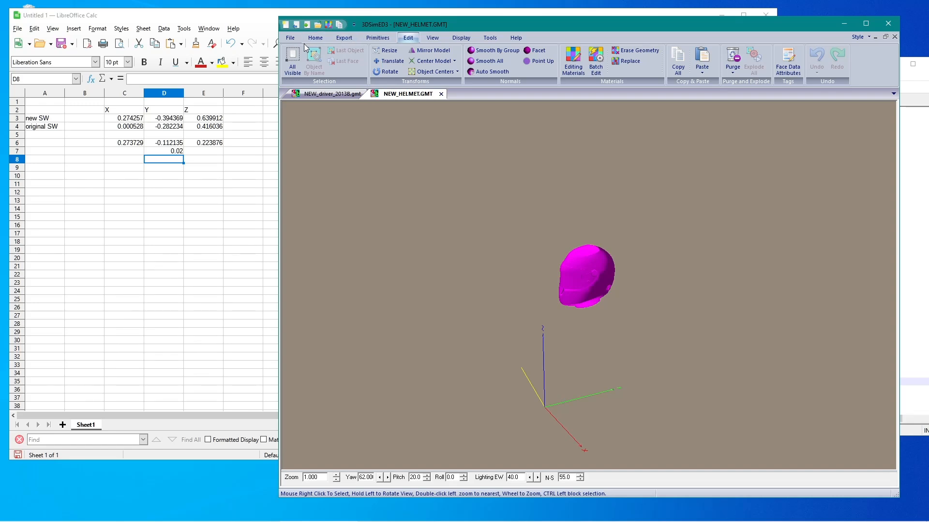
{"action": "left_click", "coordinate": [290, 38]}
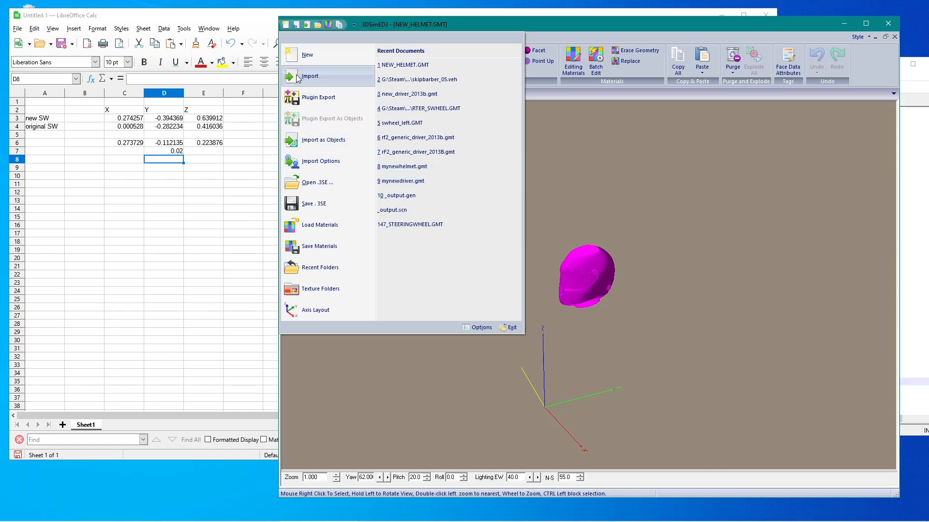
{"action": "key", "text": "Escape"}
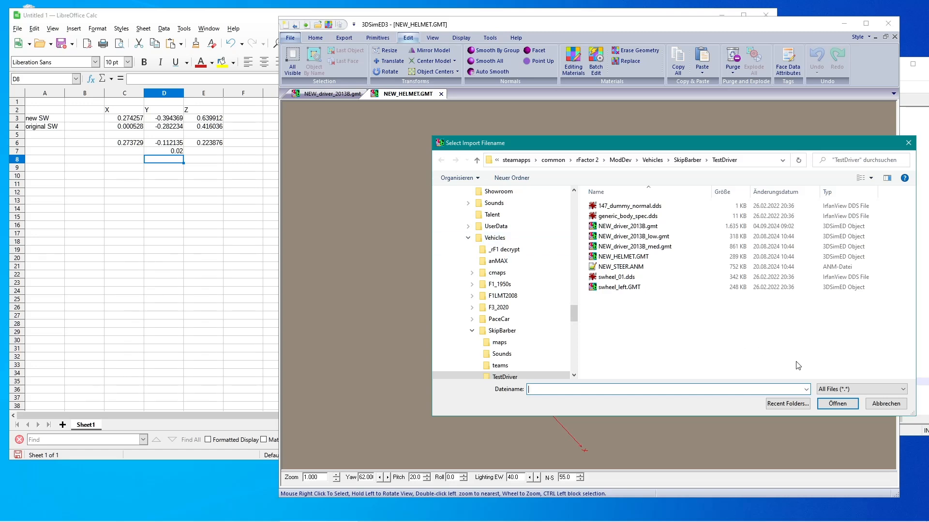
{"action": "left_click", "coordinate": [876, 404]}
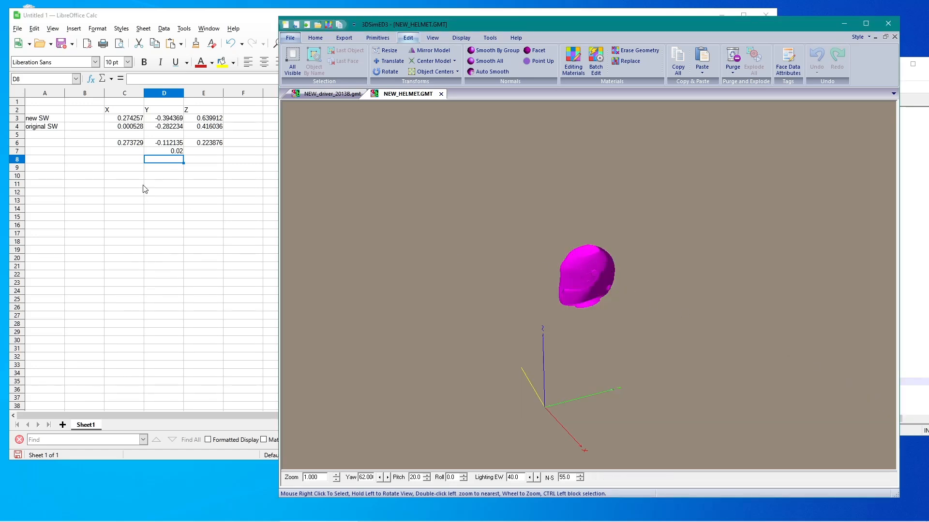
Step: Switch to LibreOffice Calc and total the X offsets in cell C10 with =sum(C6:C7)
{"action": "left_click", "coordinate": [111, 144]}
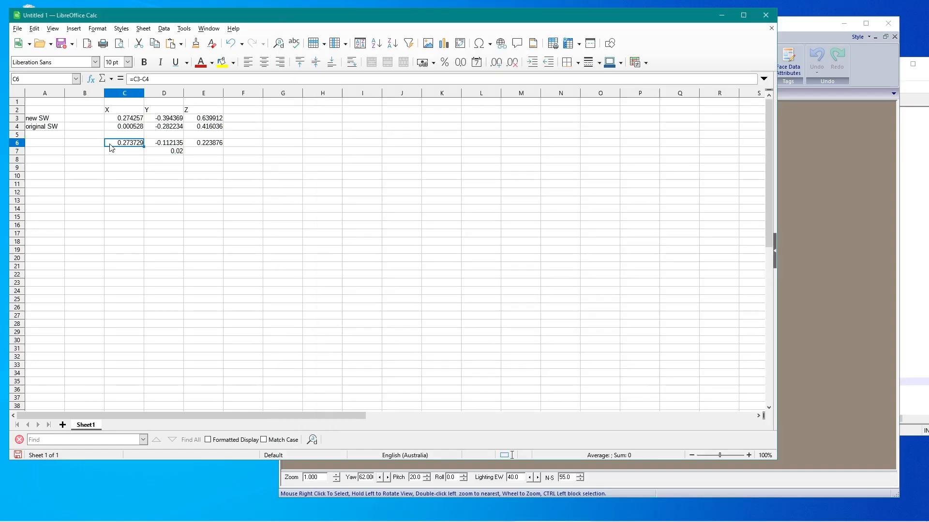
{"action": "left_click", "coordinate": [207, 156], "text": "shift"}
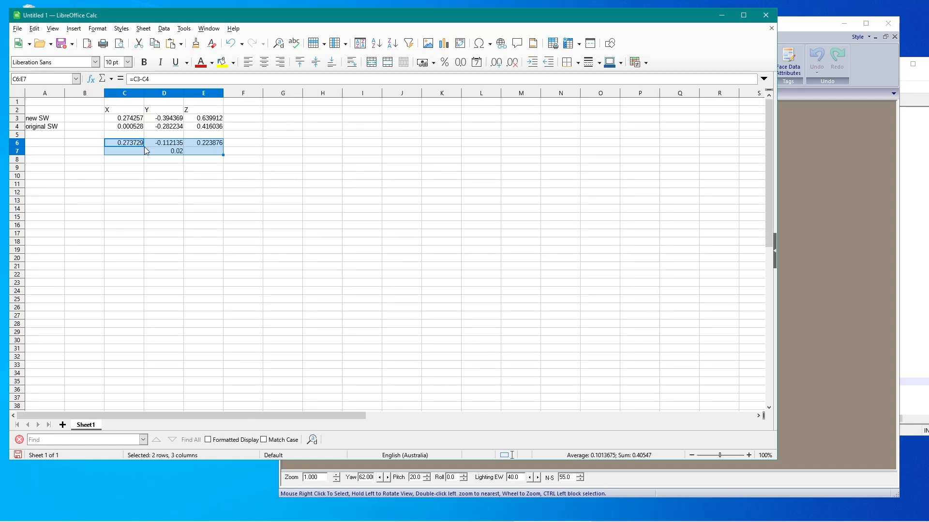
{"action": "left_click", "coordinate": [112, 180]}
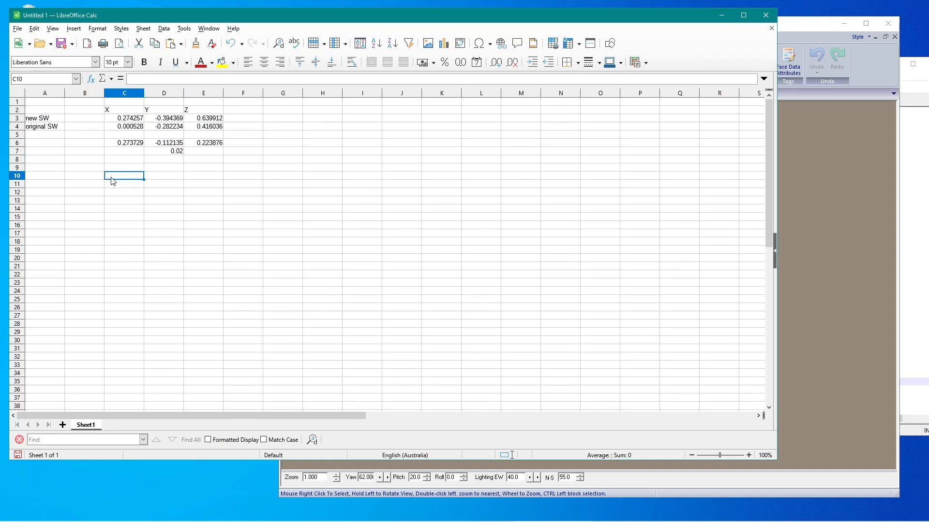
{"action": "type", "text": "=sum("}
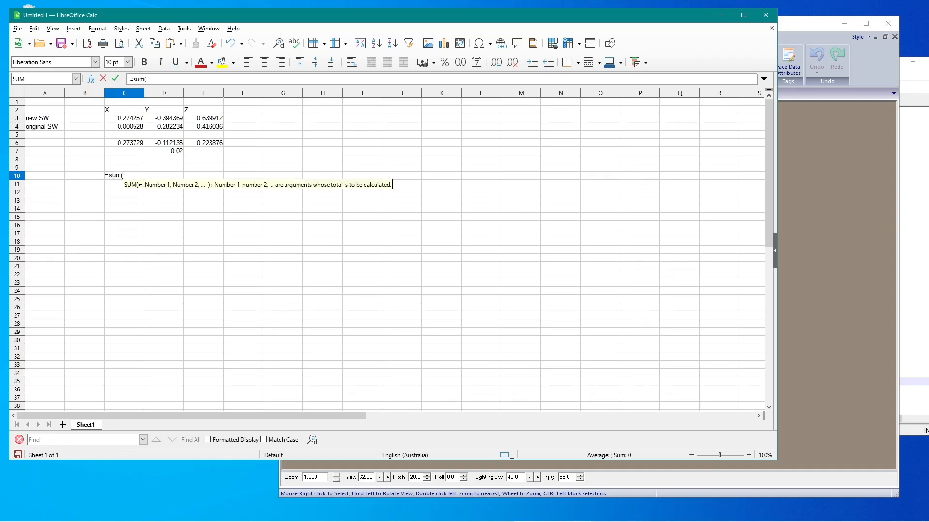
{"action": "key", "text": "Up"}
{"action": "key", "text": "Up"}
{"action": "key", "text": "Up"}
{"action": "key", "text": "shift+Up"}
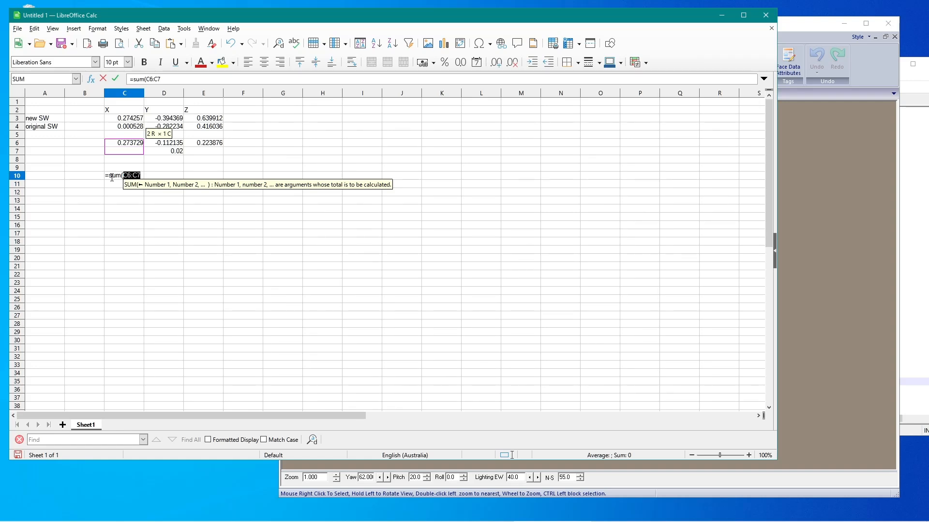
{"action": "type", "text": ")"}
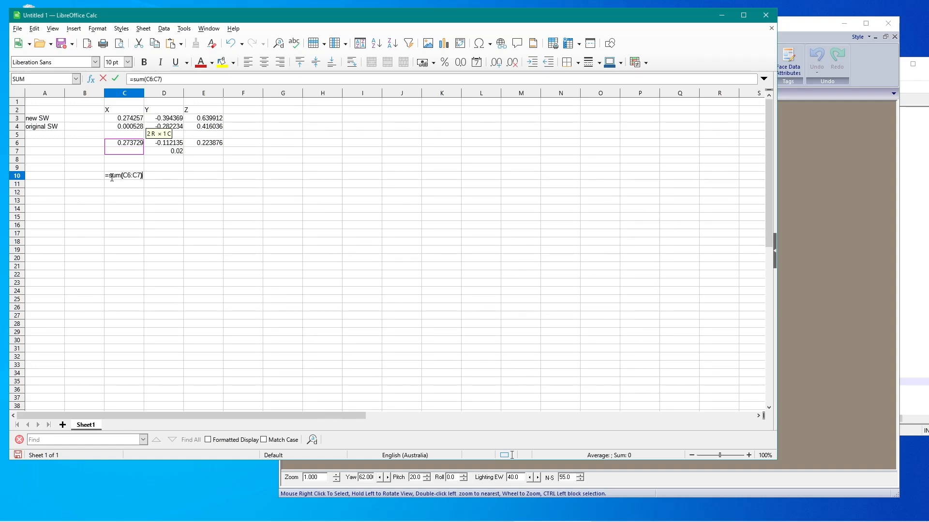
{"action": "key", "text": "Return"}
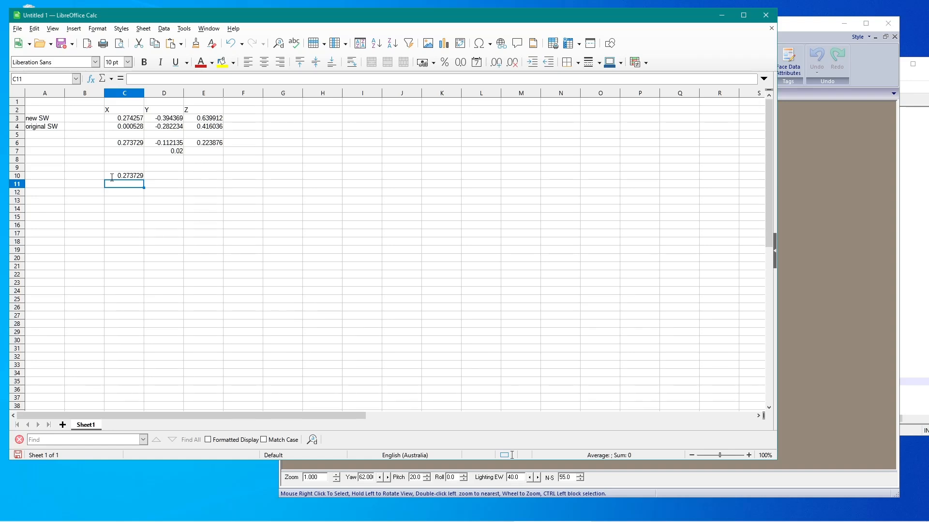
Step: Fill the sum formula from C10 across to E10 to total the Y and Z offsets
{"action": "left_click", "coordinate": [111, 178]}
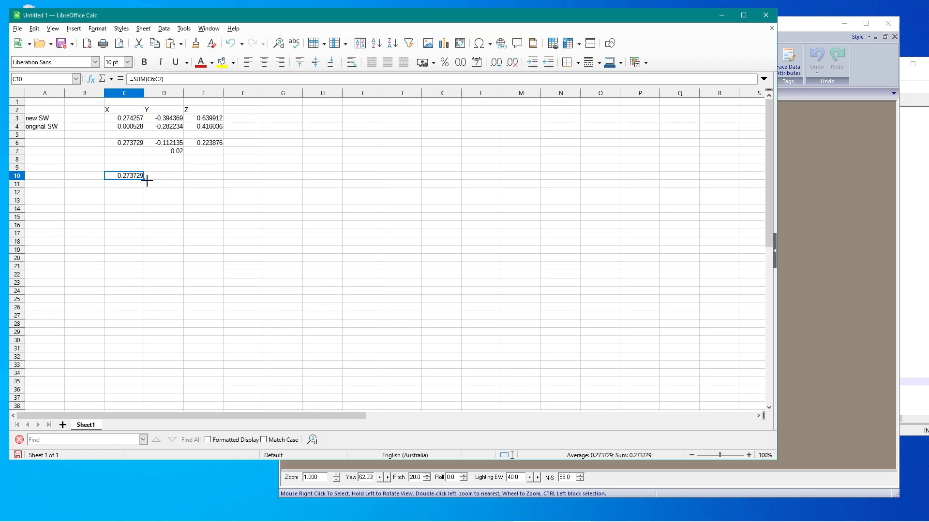
{"action": "left_click_drag", "start_coordinate": [147, 181], "coordinate": [207, 180]}
{"action": "left_click", "coordinate": [207, 181]}
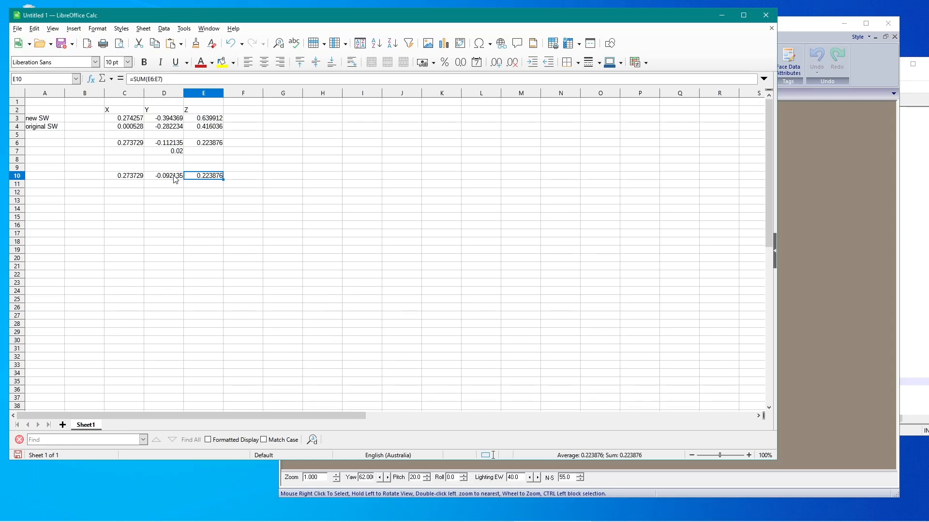
{"action": "left_click", "coordinate": [175, 177]}
{"action": "left_click", "coordinate": [188, 178]}
{"action": "left_click", "coordinate": [137, 178]}
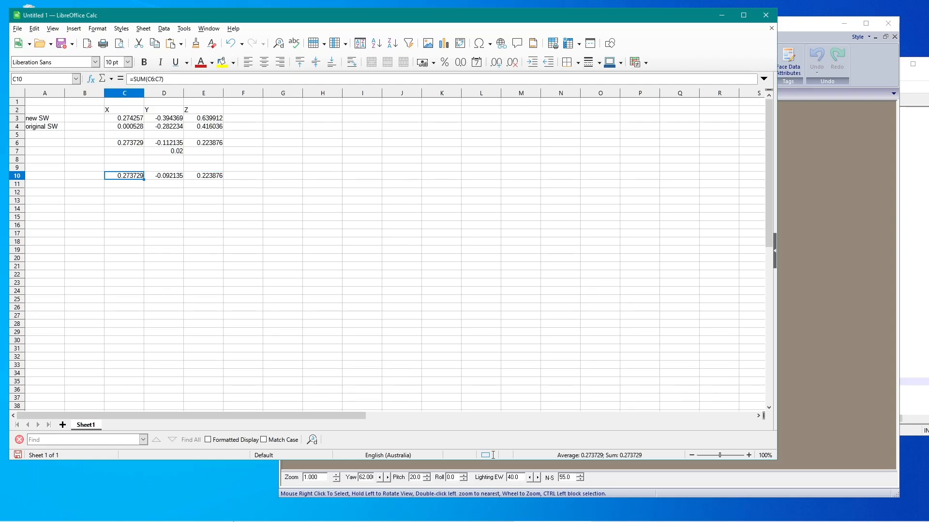
Step: Copy the helmet's pivot point from its face data attributes in 3DSimED3, paste it into spreadsheet cell A25, and dismiss the attributes
{"action": "mouse_move", "coordinate": [389, 517]}
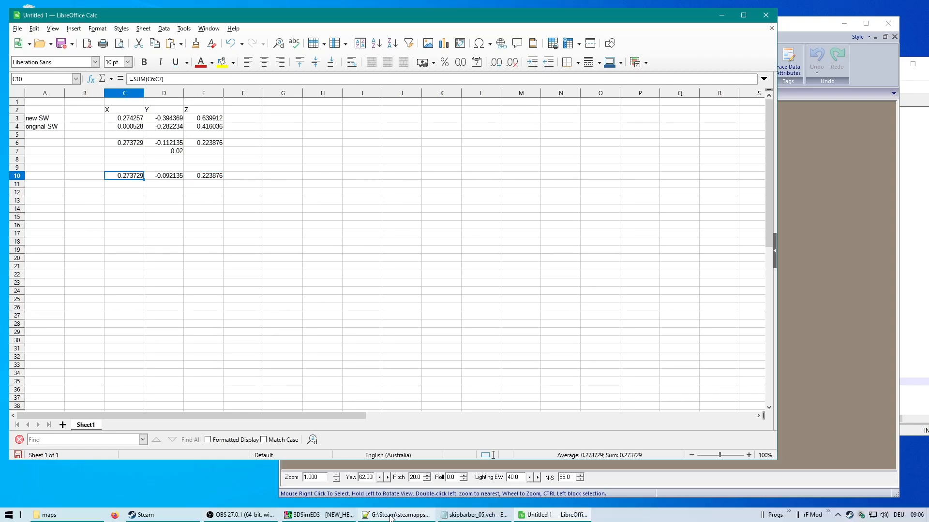
{"action": "left_click", "coordinate": [322, 516]}
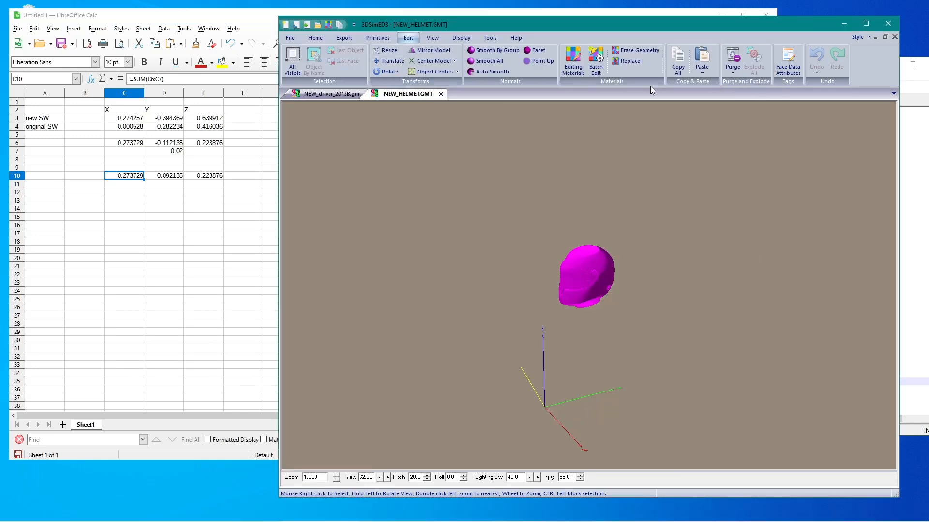
{"action": "left_click", "coordinate": [783, 74]}
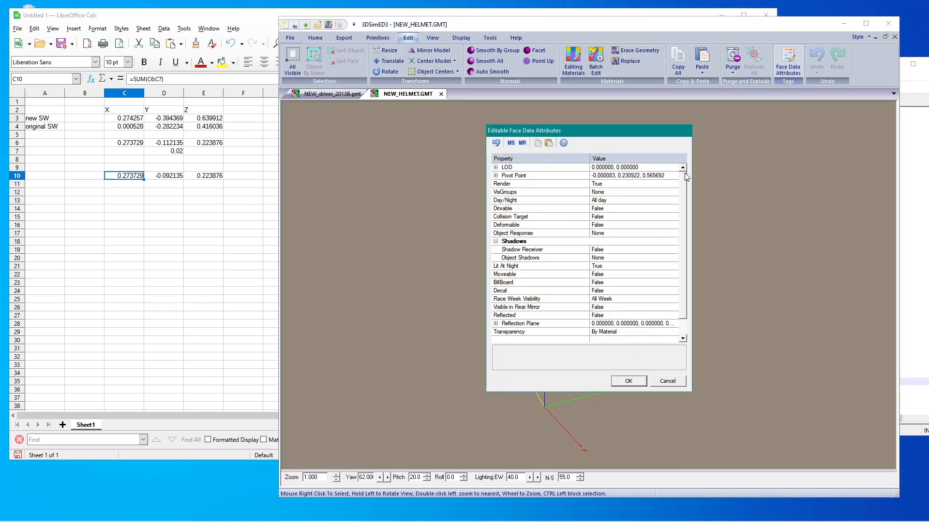
{"action": "left_click", "coordinate": [665, 176]}
{"action": "left_click_drag", "start_coordinate": [663, 176], "coordinate": [590, 176]}
{"action": "key", "text": "ctrl+c"}
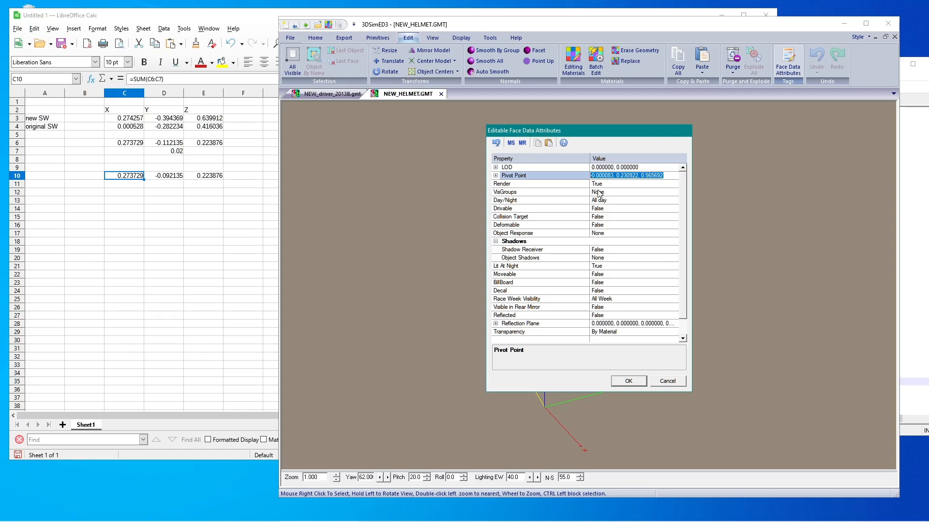
{"action": "left_click", "coordinate": [39, 305]}
{"action": "key", "text": "ctrl+v"}
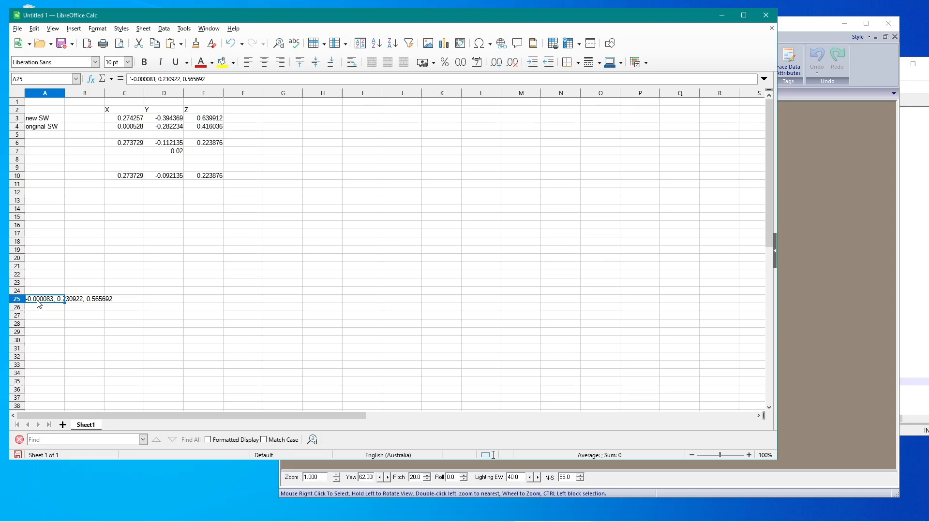
{"action": "left_click", "coordinate": [84, 309]}
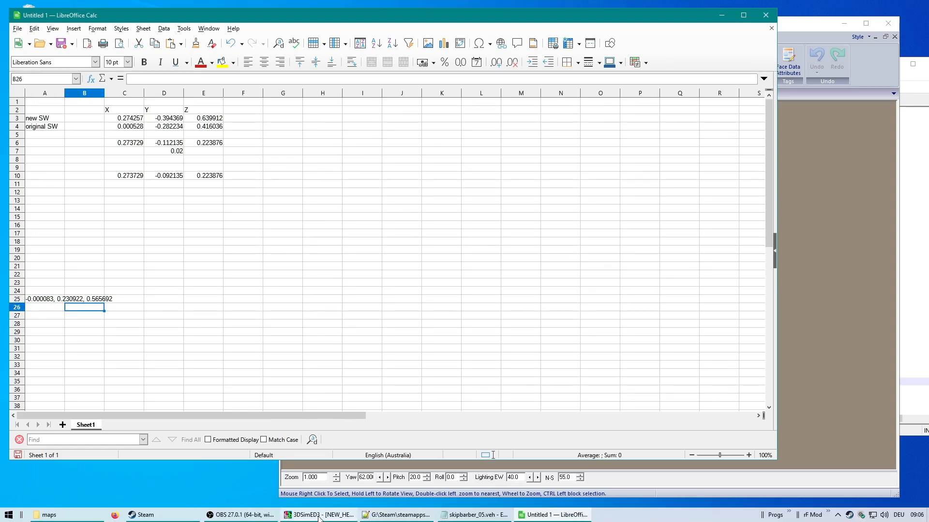
{"action": "left_click", "coordinate": [321, 515]}
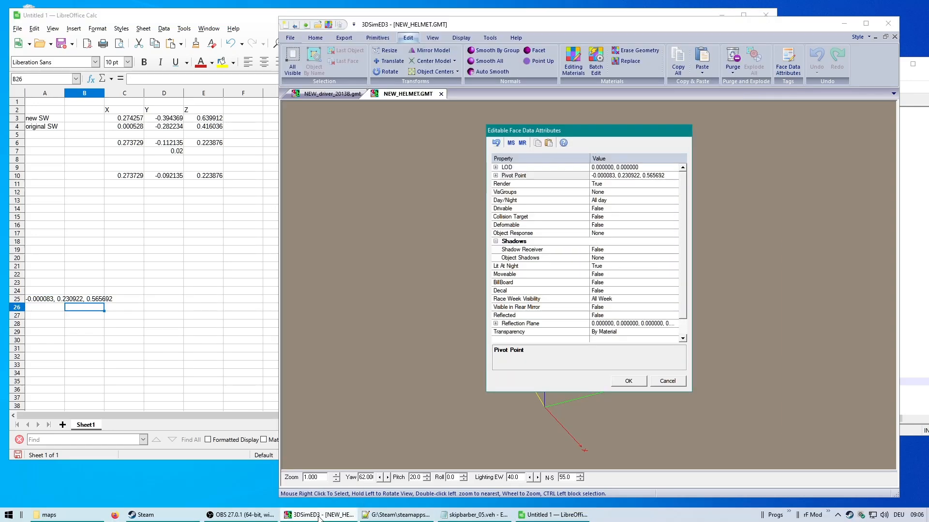
{"action": "left_click", "coordinate": [666, 382]}
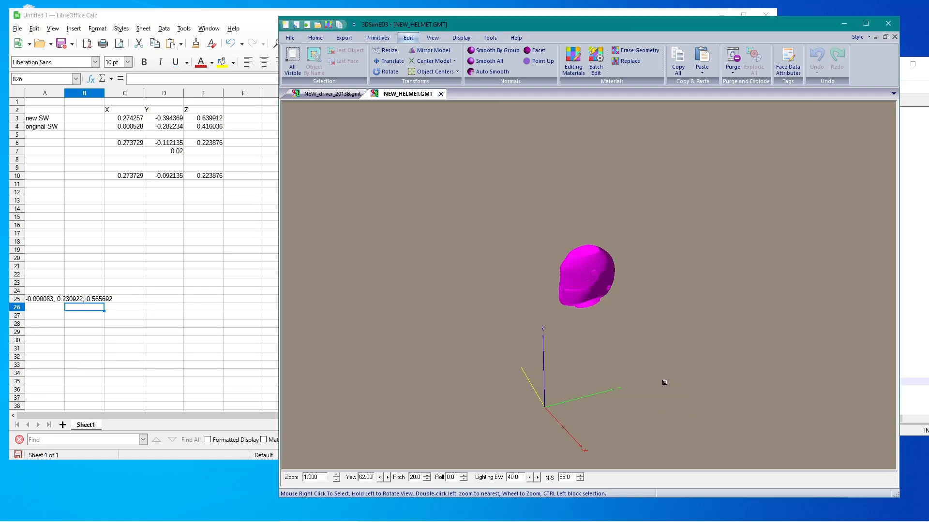
Step: Translate the helmet by X 0.273729, Y -0.092135 and Z 0.223876
{"action": "left_click", "coordinate": [396, 63]}
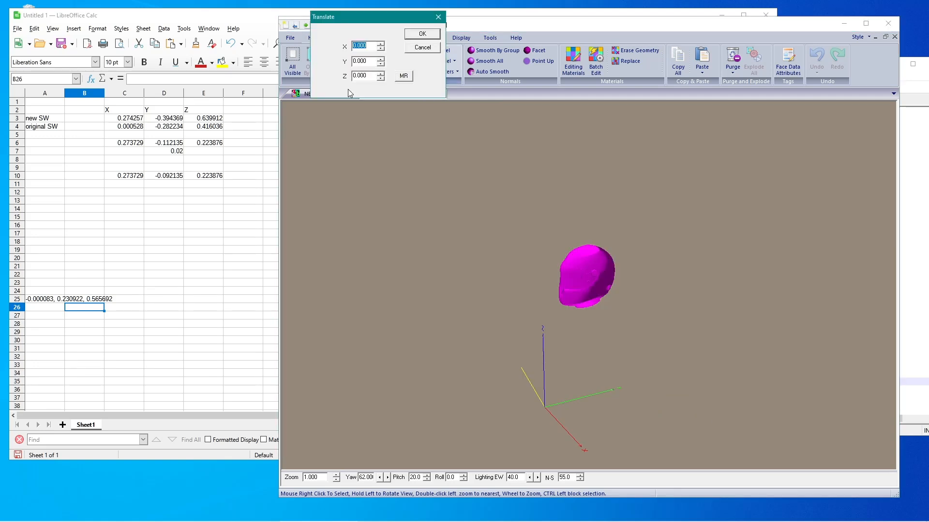
{"action": "type", "text": "0.273729"}
{"action": "key", "text": "Tab"}
{"action": "key", "text": "BackSpace"}
{"action": "key", "text": "Tab"}
{"action": "type", "text": "0"}
{"action": "left_click", "coordinate": [422, 33]}
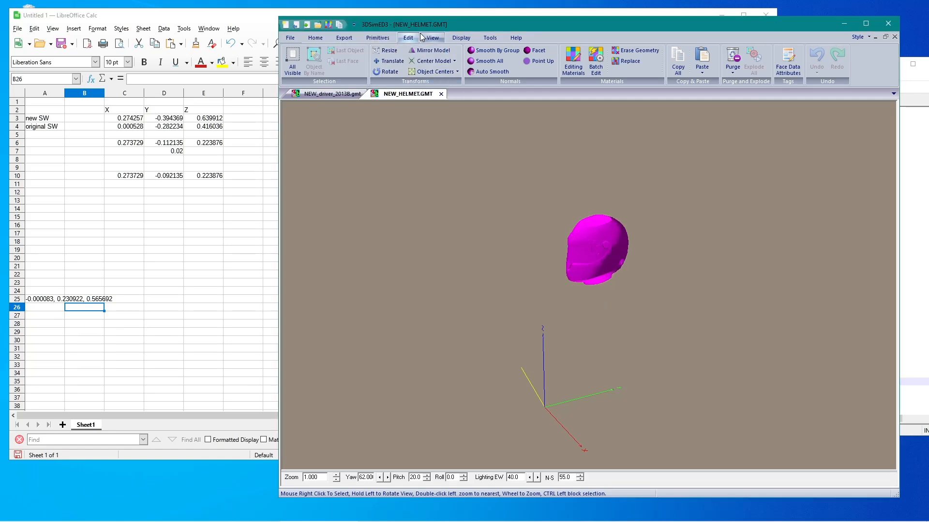
Step: Copy the translated helmet's pivot point from its face data attributes into spreadsheet cell A26, and dismiss the attributes in 3DSimED3
{"action": "left_click", "coordinate": [783, 66]}
{"action": "left_click", "coordinate": [670, 175]}
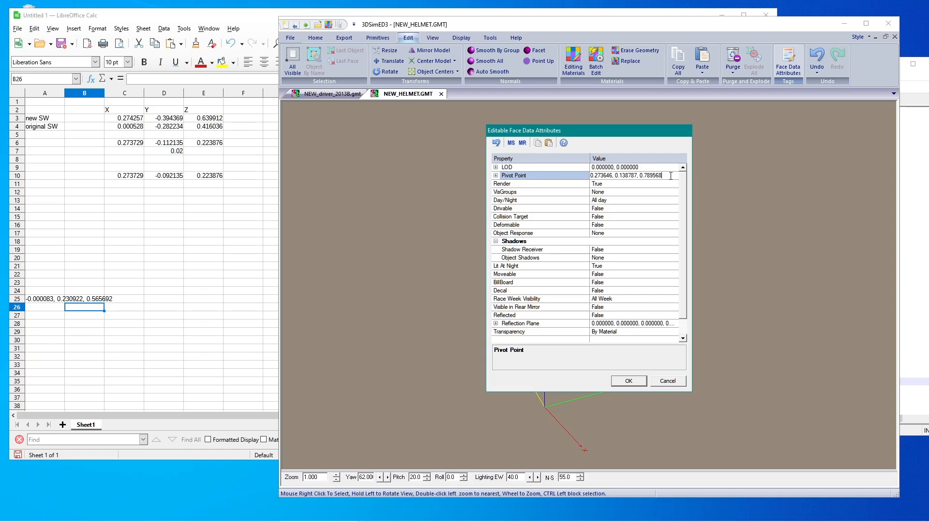
{"action": "double_click", "coordinate": [670, 176]}
{"action": "left_click_drag", "start_coordinate": [675, 176], "coordinate": [589, 176]}
{"action": "key", "text": "ctrl+c"}
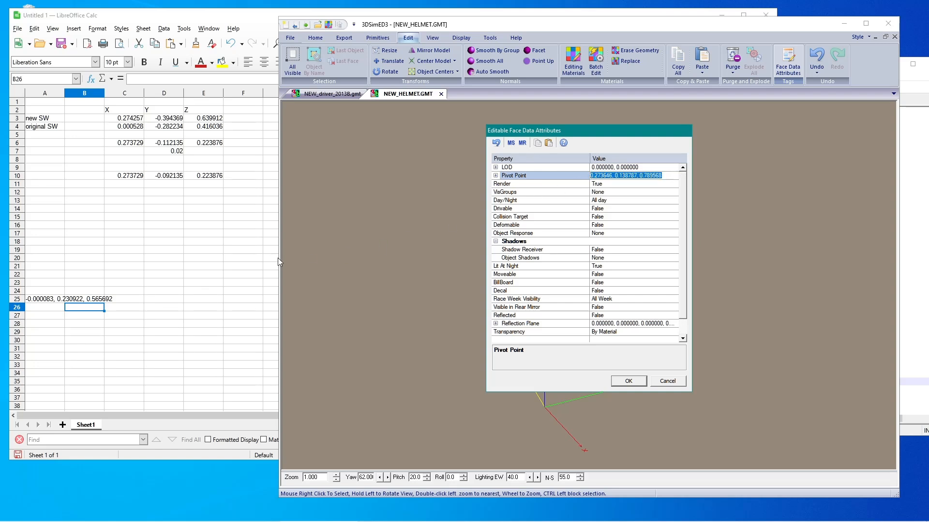
{"action": "left_click", "coordinate": [57, 312]}
{"action": "key", "text": "ctrl+v"}
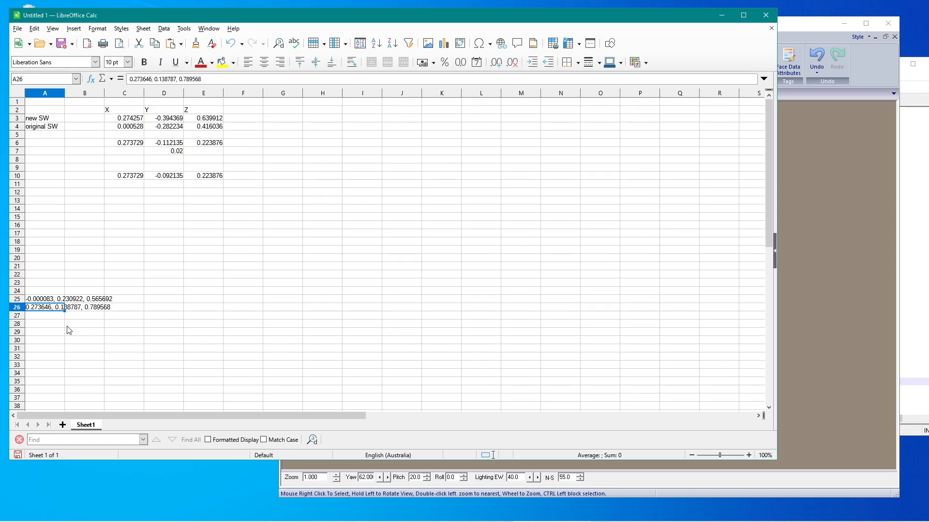
{"action": "left_click", "coordinate": [110, 349]}
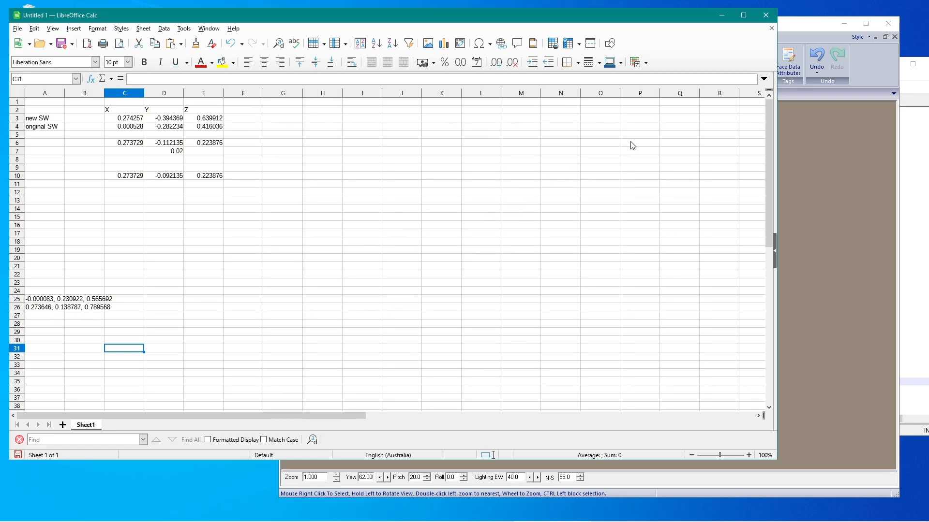
{"action": "left_click", "coordinate": [788, 30]}
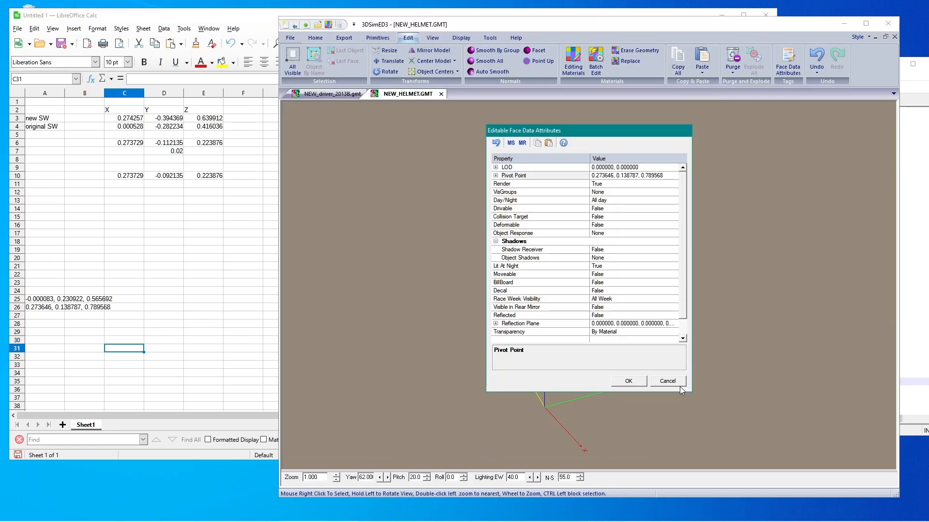
{"action": "left_click", "coordinate": [668, 382]}
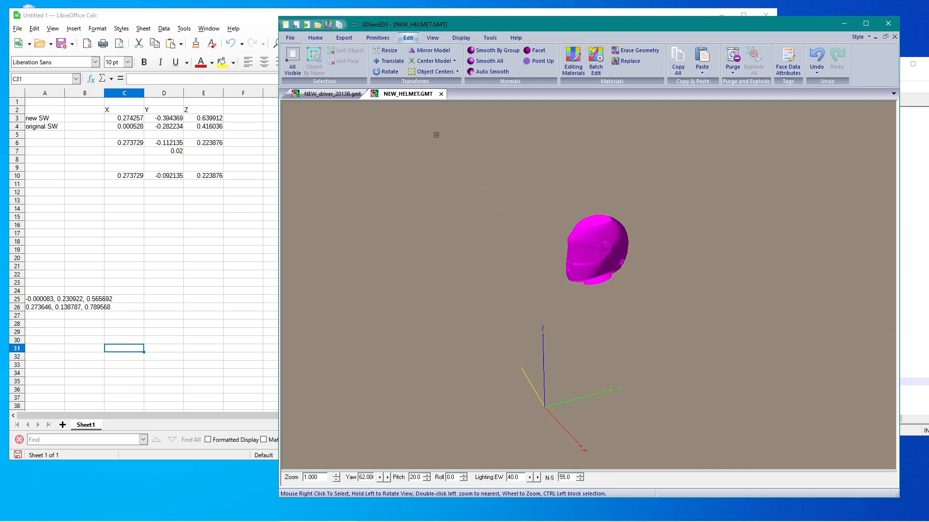
Step: Export the helmet as an rFactor2 GMT file, overwriting new_helmet.gmt in the TestDriver folder
{"action": "left_click", "coordinate": [344, 37]}
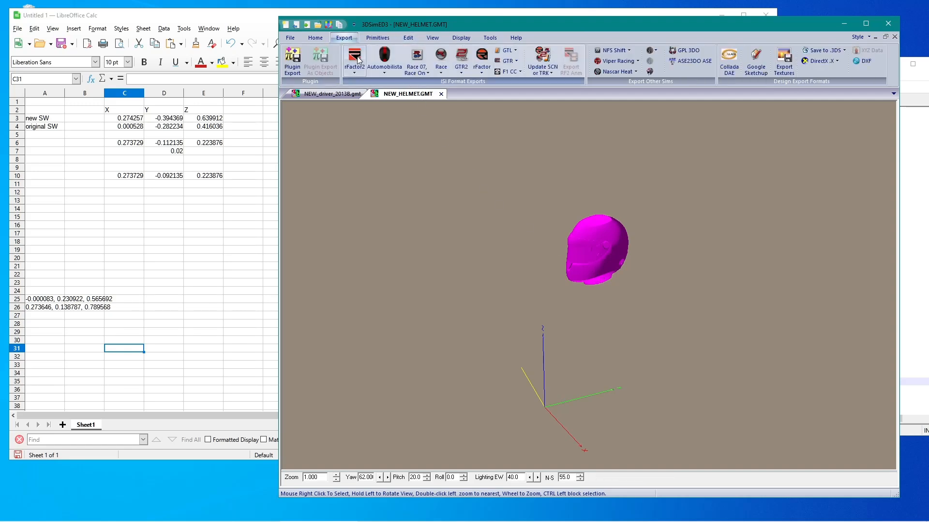
{"action": "left_click", "coordinate": [358, 60]}
{"action": "left_click", "coordinate": [379, 80]}
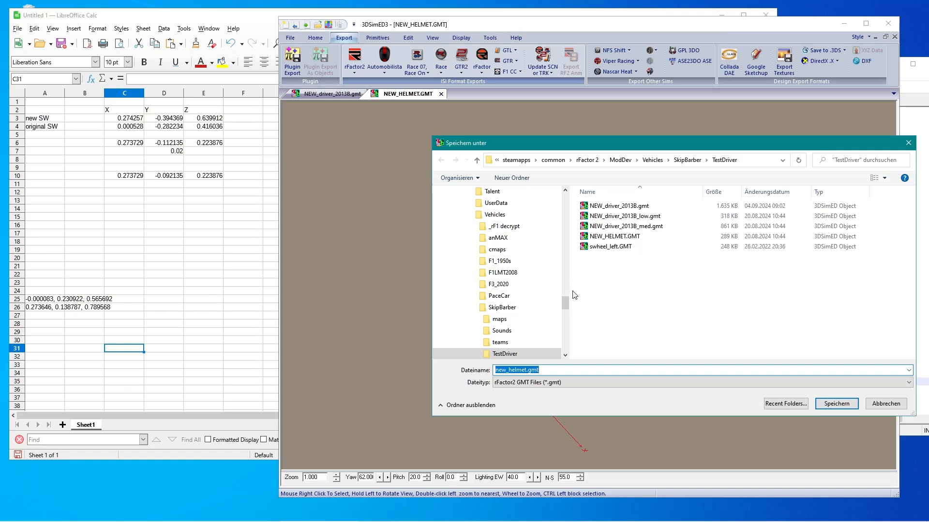
{"action": "left_click", "coordinate": [833, 406]}
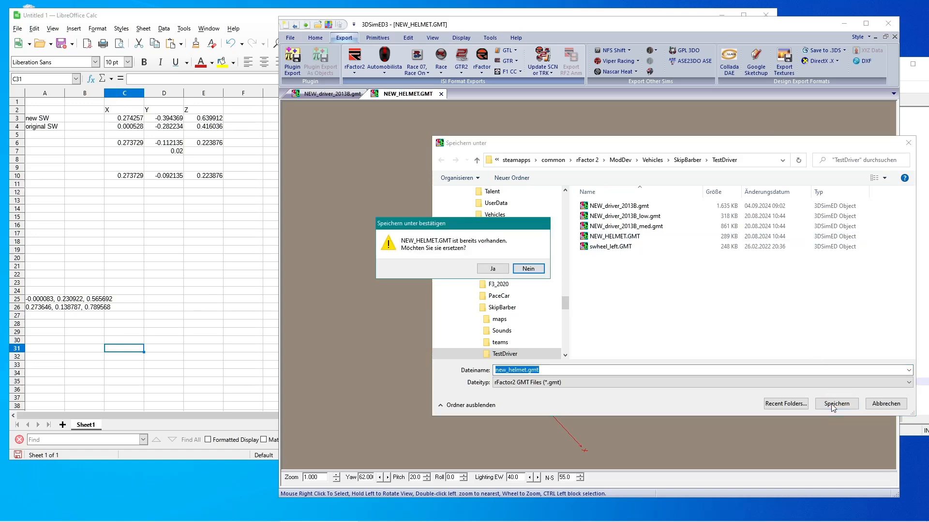
{"action": "left_click", "coordinate": [493, 269]}
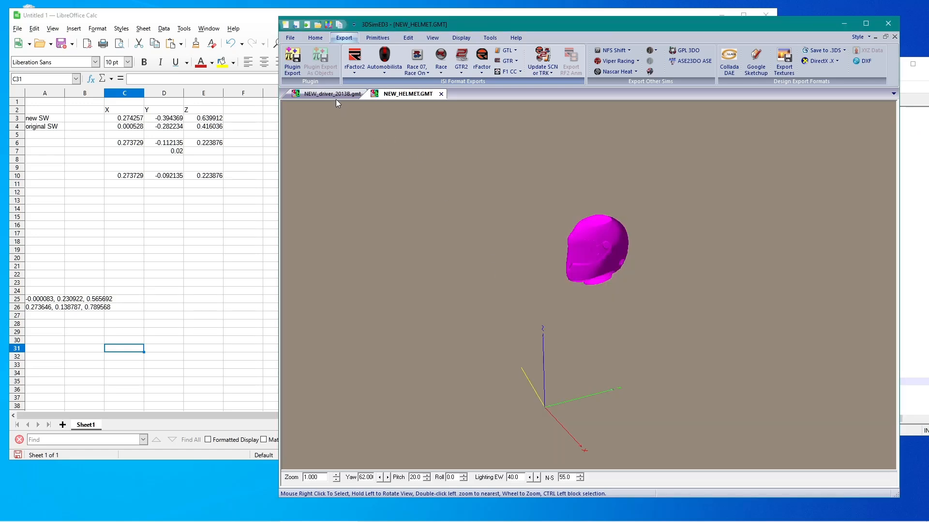
Step: Reopen skipbarber_05.veh and inspect how the helmet sits on the seated driver
{"action": "left_click", "coordinate": [290, 38]}
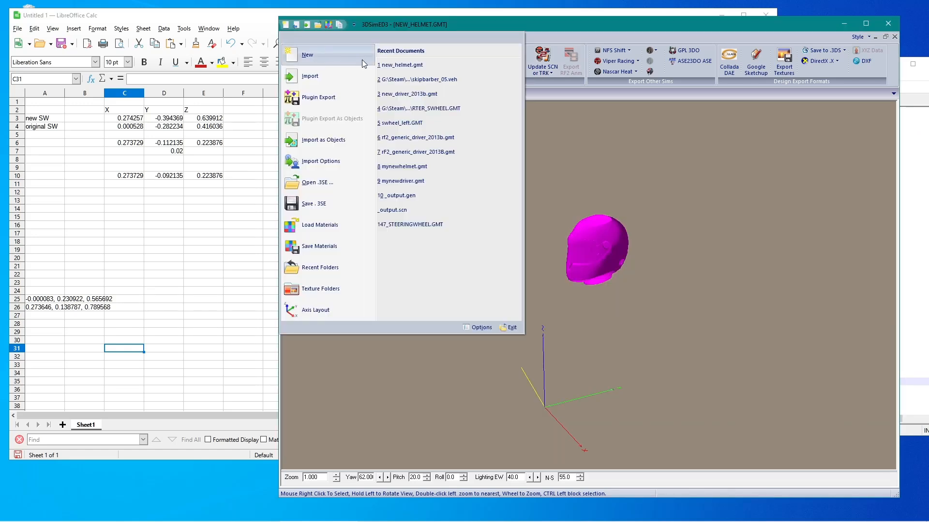
{"action": "left_click", "coordinate": [416, 80]}
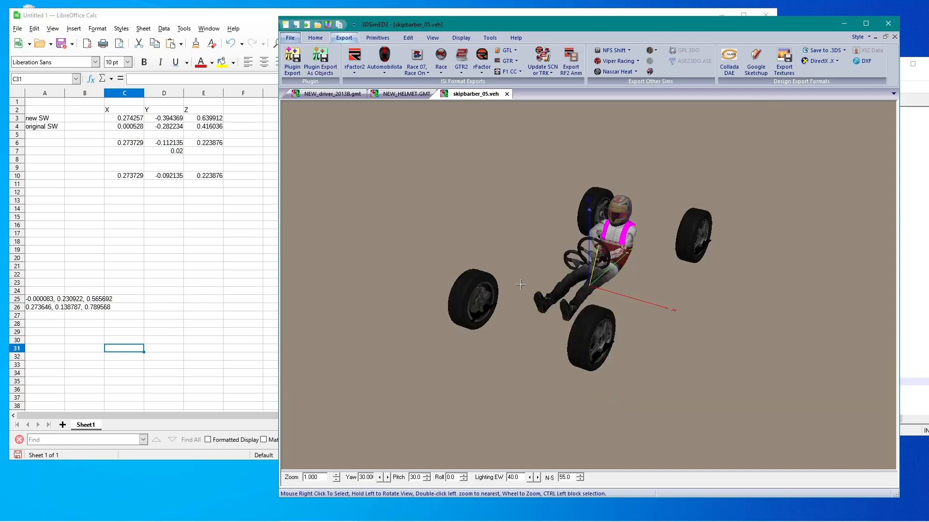
{"action": "left_click_drag", "start_coordinate": [599, 237], "coordinate": [625, 224]}
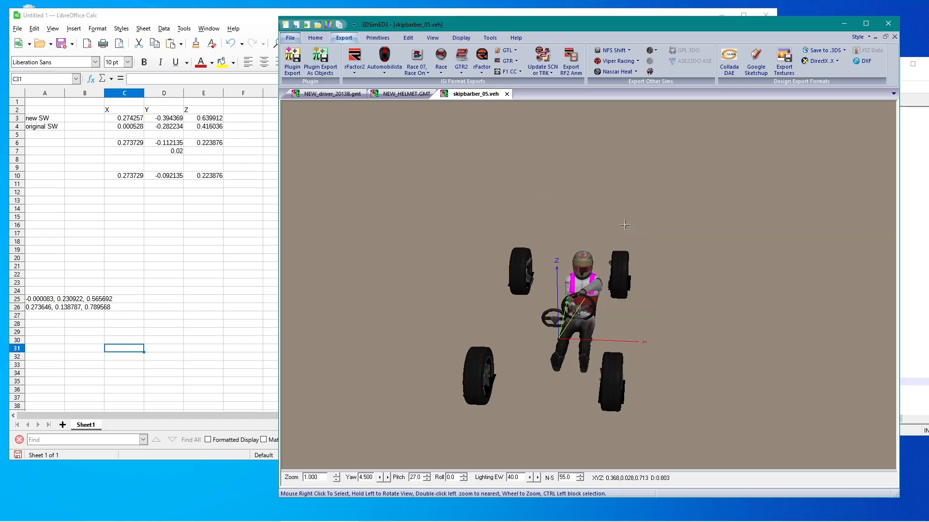
{"action": "scroll", "coordinate": [621, 252], "scroll_direction": "up", "scroll_amount": 3}
{"action": "left_click_drag", "start_coordinate": [620, 276], "coordinate": [583, 275]}
{"action": "scroll", "coordinate": [593, 295], "scroll_direction": "down", "scroll_amount": 2}
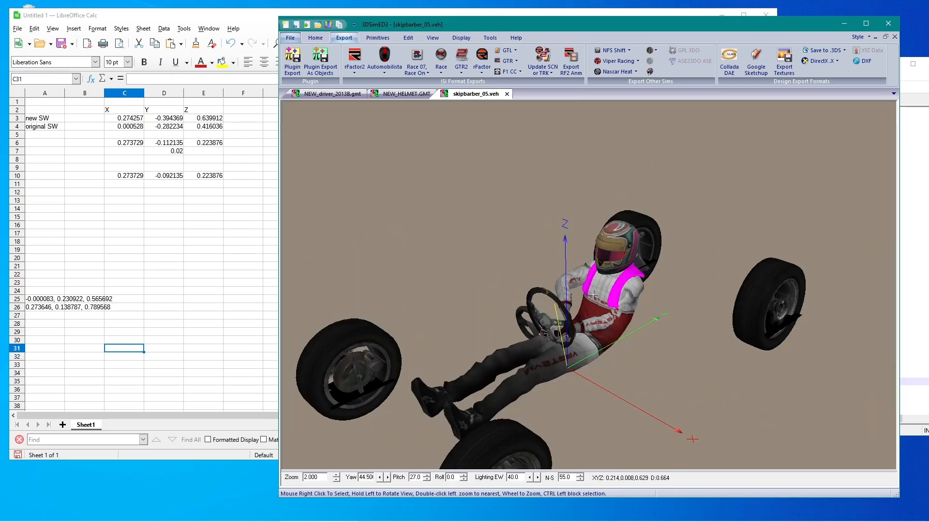
{"action": "scroll", "coordinate": [593, 295], "scroll_direction": "down", "scroll_amount": 1}
{"action": "scroll", "coordinate": [593, 294], "scroll_direction": "down", "scroll_amount": 1}
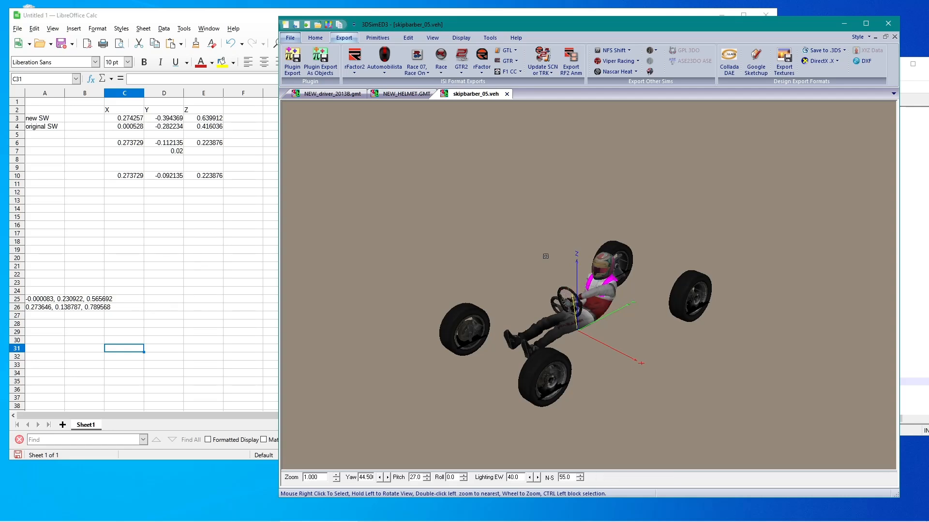
Step: Return to the NEW_driver_2013B.gmt model and check the pivot point in its editable face data attributes
{"action": "left_click", "coordinate": [323, 94]}
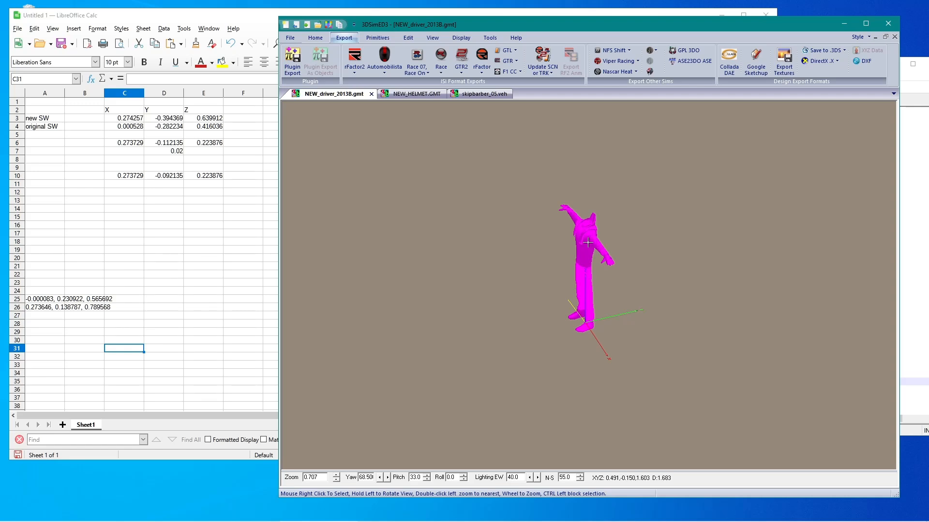
{"action": "left_click_drag", "start_coordinate": [588, 242], "coordinate": [608, 220]}
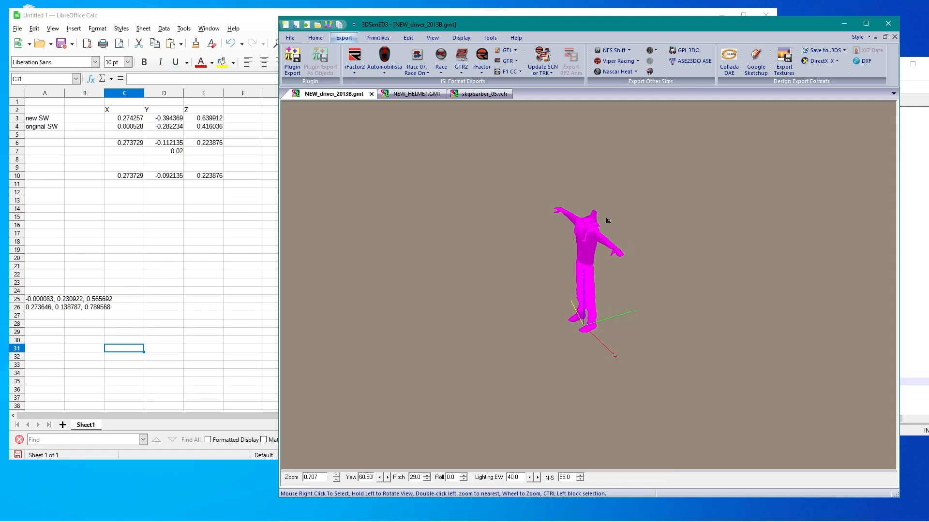
{"action": "left_click", "coordinate": [408, 38]}
{"action": "left_click", "coordinate": [788, 64]}
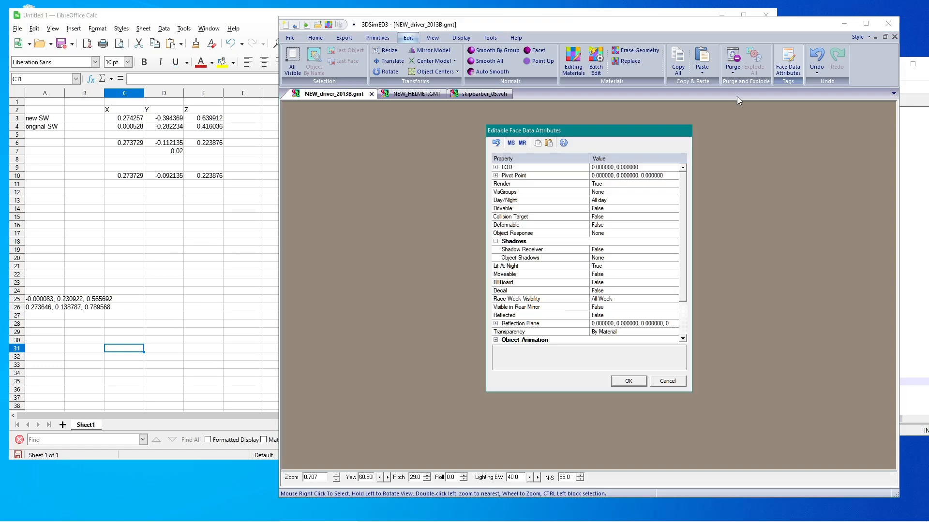
{"action": "left_click", "coordinate": [667, 381]}
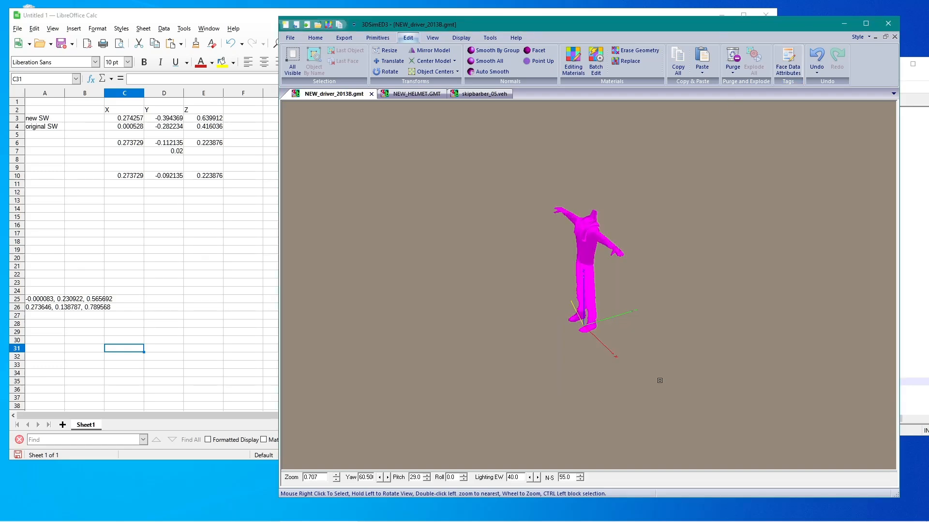
Step: Import NEW_driver_2013B_low.gmt and NEW_driver_2013B_med.gmt from the TestDriver folder together as objects
{"action": "left_click", "coordinate": [290, 39]}
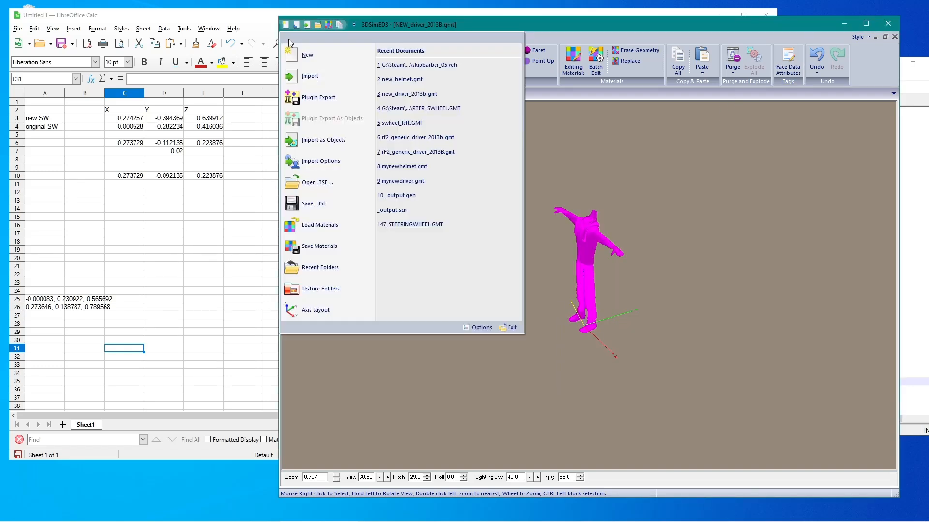
{"action": "left_click", "coordinate": [322, 141]}
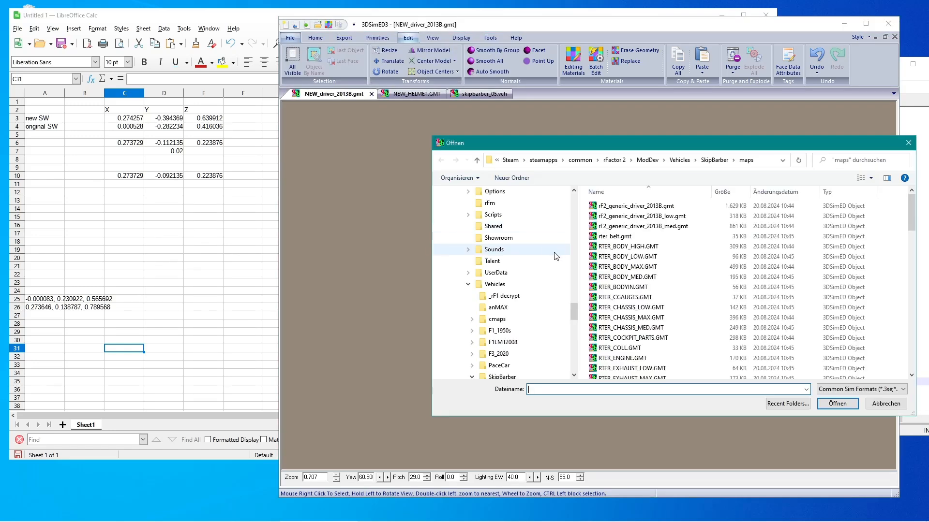
{"action": "scroll", "coordinate": [542, 302], "scroll_direction": "down", "scroll_amount": 2}
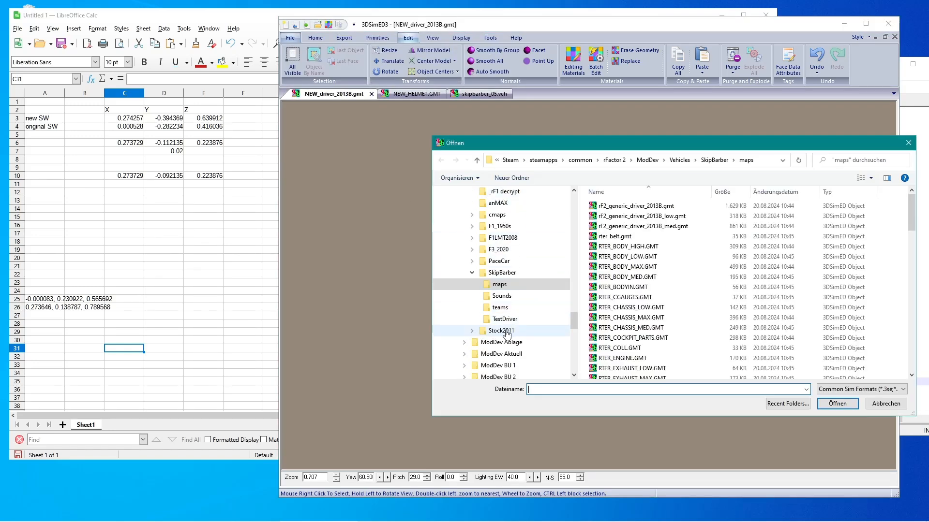
{"action": "left_click", "coordinate": [487, 322]}
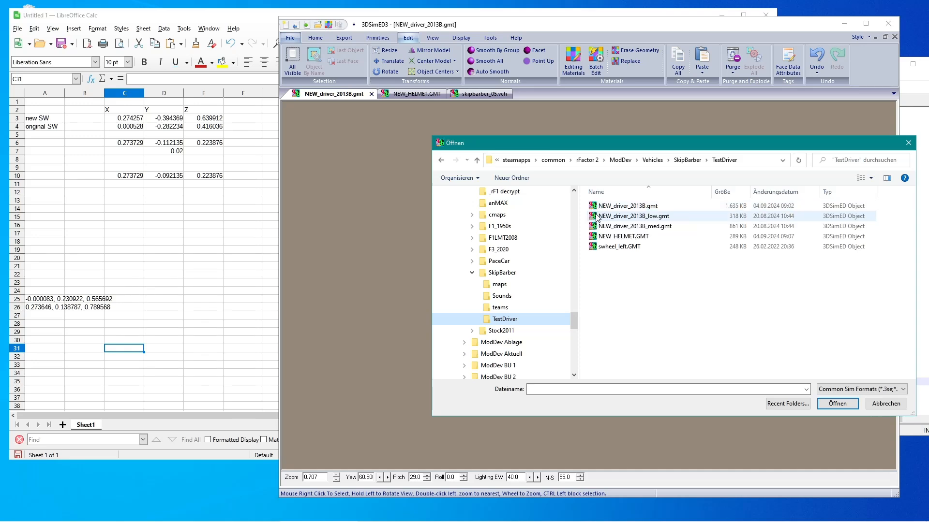
{"action": "left_click", "coordinate": [598, 216]}
{"action": "left_click", "coordinate": [596, 227], "text": "shift"}
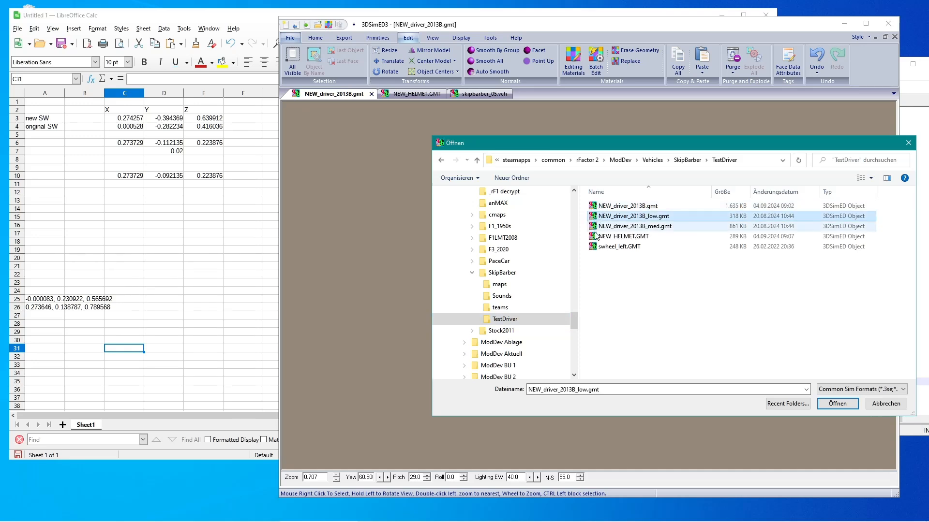
{"action": "left_click", "coordinate": [827, 405]}
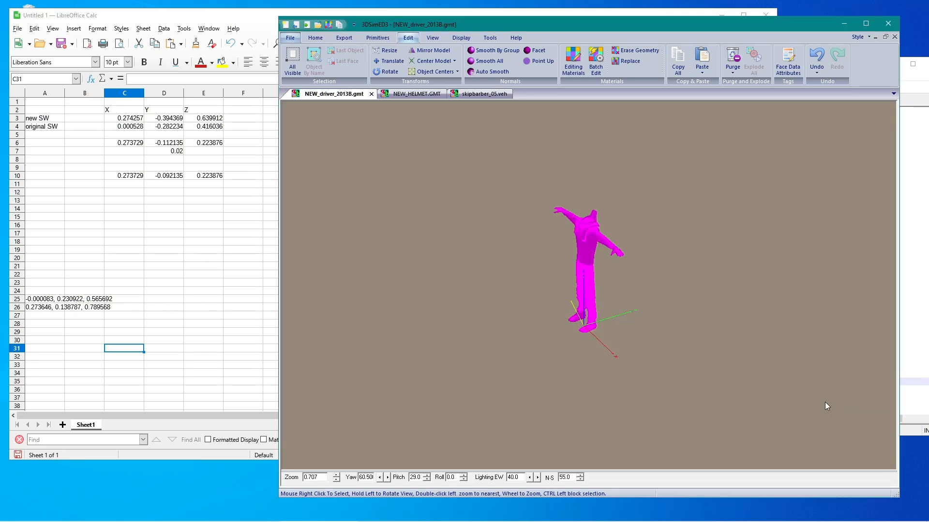
{"action": "left_click_drag", "start_coordinate": [712, 277], "coordinate": [697, 278]}
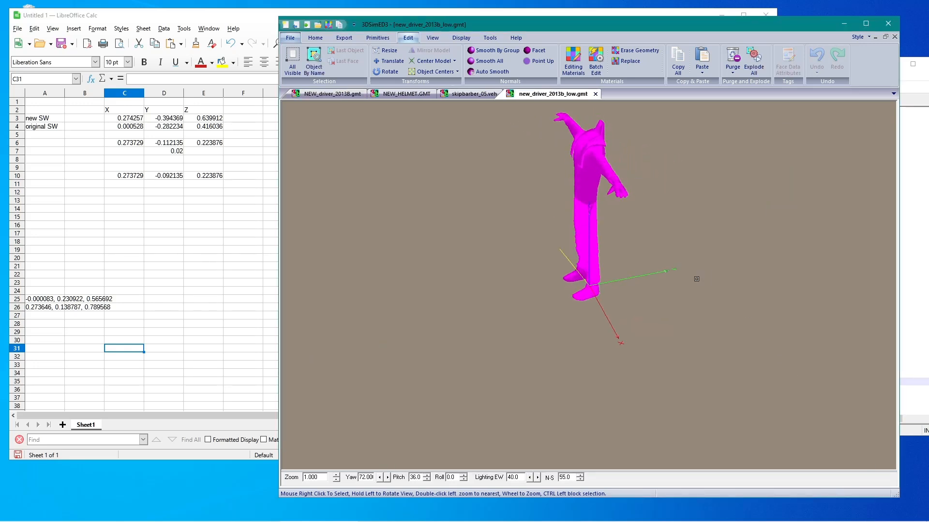
Step: Translate the low- and medium-detail driver models by the spreadsheet's total offsets: X 0.273729, Y -0.092135, Z 0.223876
{"action": "left_click", "coordinate": [389, 61]}
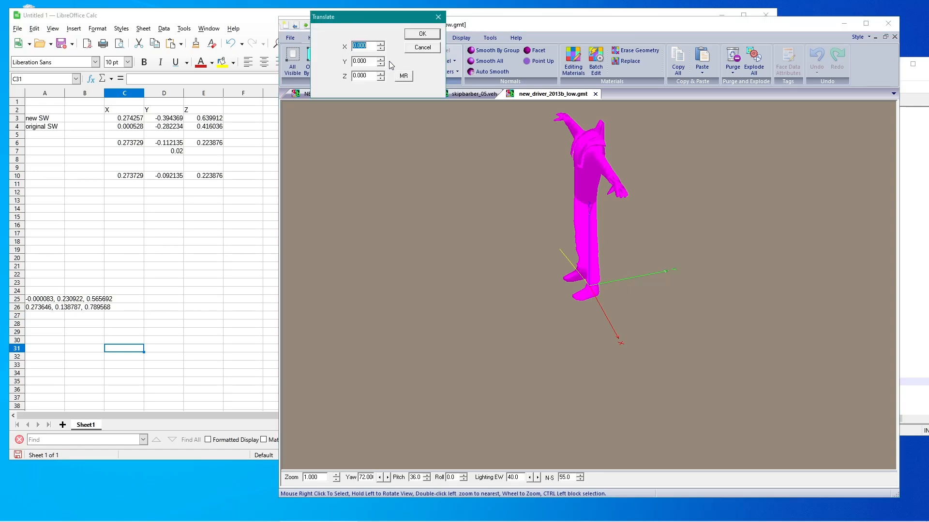
{"action": "left_click", "coordinate": [132, 179]}
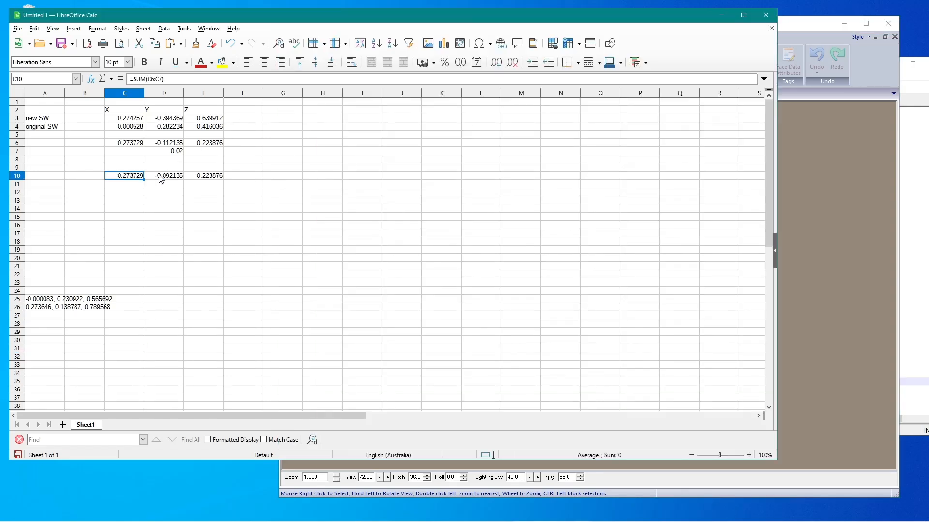
{"action": "left_click", "coordinate": [198, 180], "text": "shift"}
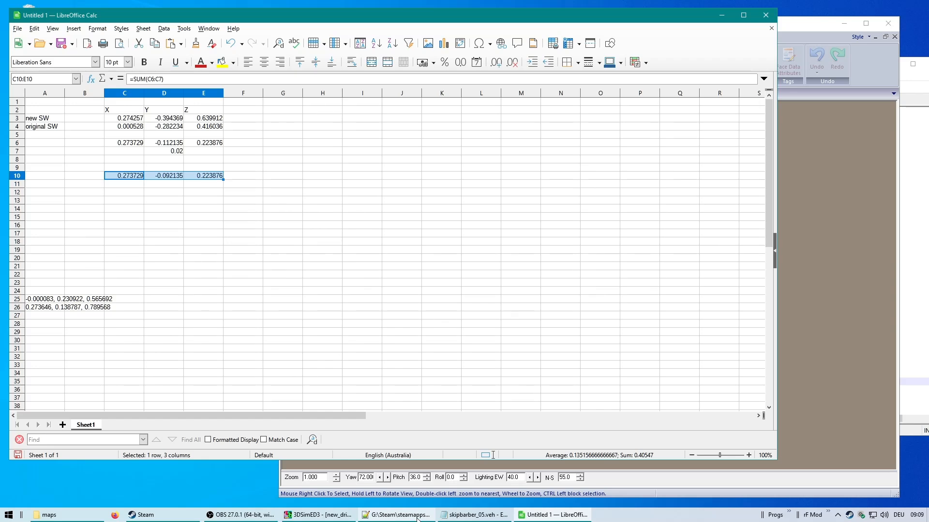
{"action": "left_click", "coordinate": [319, 515]}
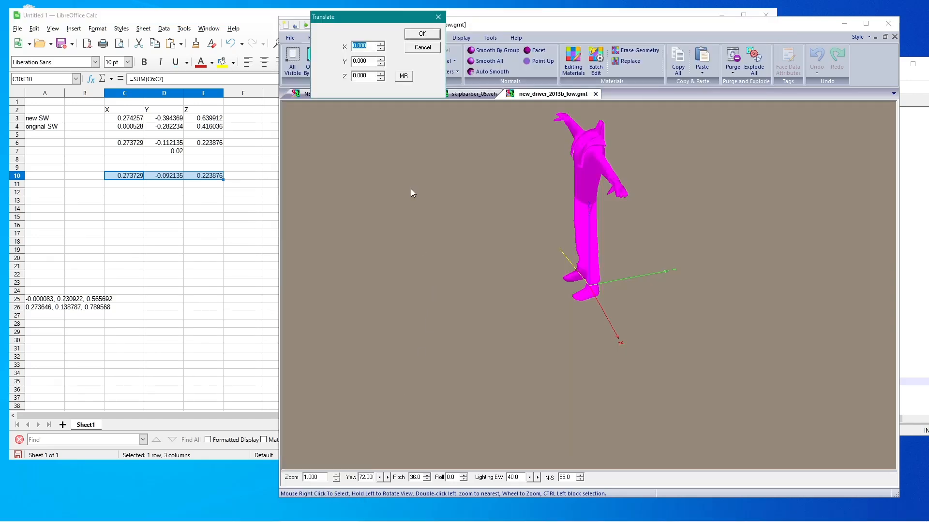
{"action": "type", "text": "0.273729"}
{"action": "key", "text": "Tab"}
{"action": "type", "text": "-"}
{"action": "key", "text": "Tab"}
{"action": "type", "text": "0."}
{"action": "left_click", "coordinate": [423, 34]}
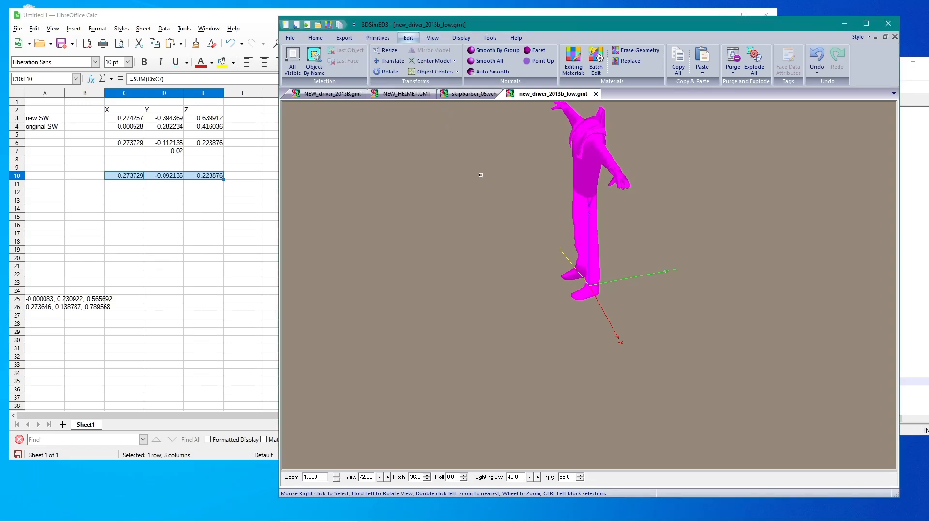
Step: Select the translated driver objects and inspect the pivot settings in their tag options without changing them
{"action": "scroll", "coordinate": [630, 217], "scroll_direction": "down", "scroll_amount": 2}
{"action": "left_click_drag", "start_coordinate": [630, 217], "coordinate": [602, 217]}
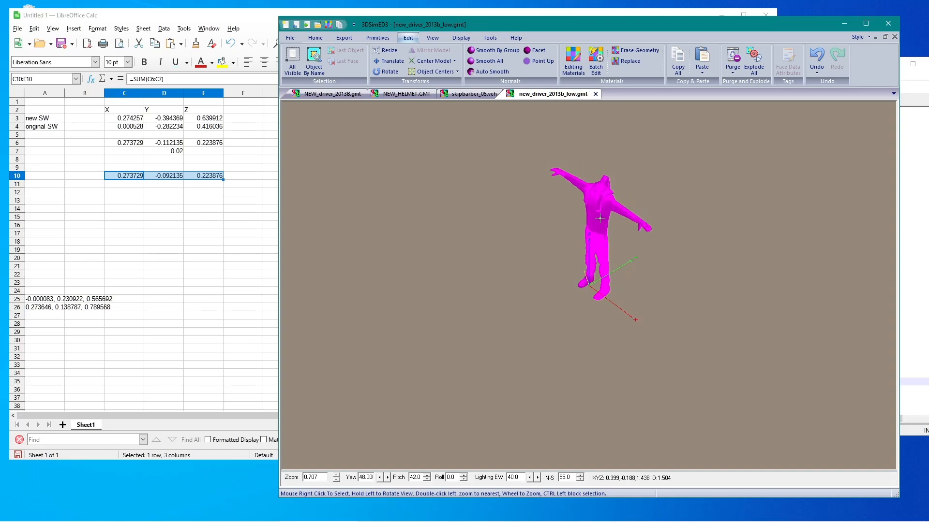
{"action": "left_click_drag", "start_coordinate": [597, 221], "coordinate": [597, 221]}
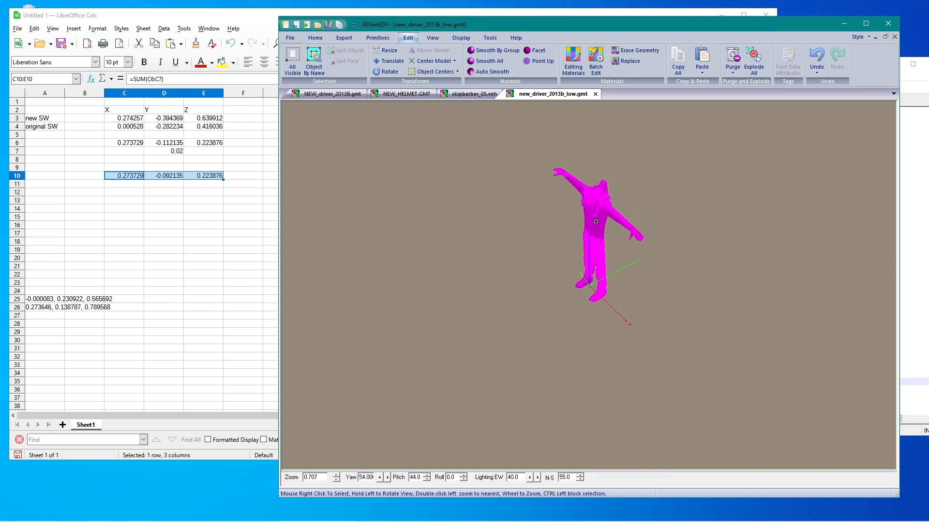
{"action": "right_click_drag", "start_coordinate": [519, 154], "coordinate": [687, 330]}
{"action": "mouse_move", "coordinate": [716, 346]}
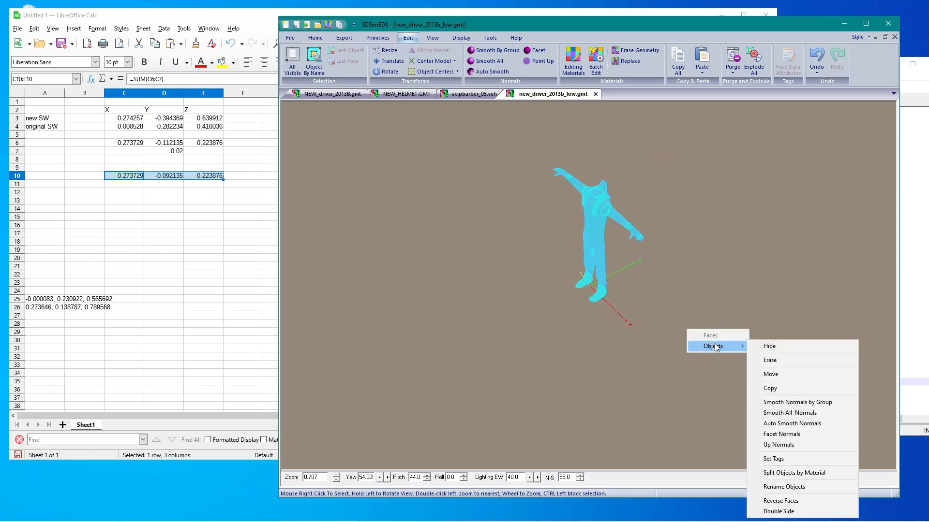
{"action": "left_click", "coordinate": [796, 457]}
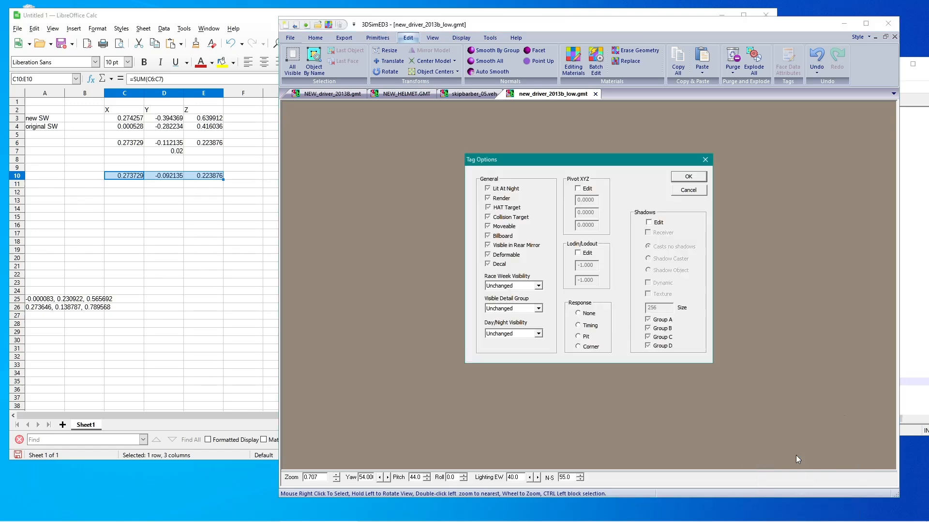
{"action": "left_click", "coordinate": [673, 189]}
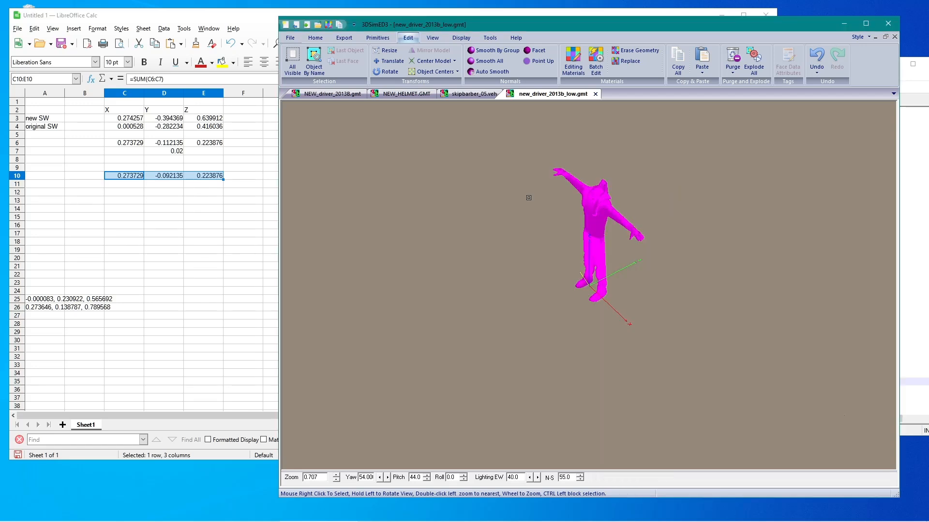
Step: Export the translated low- and medium-detail driver models as rFactor2 objects into the TestDriver folder
{"action": "left_click", "coordinate": [338, 39]}
{"action": "left_click", "coordinate": [358, 59]}
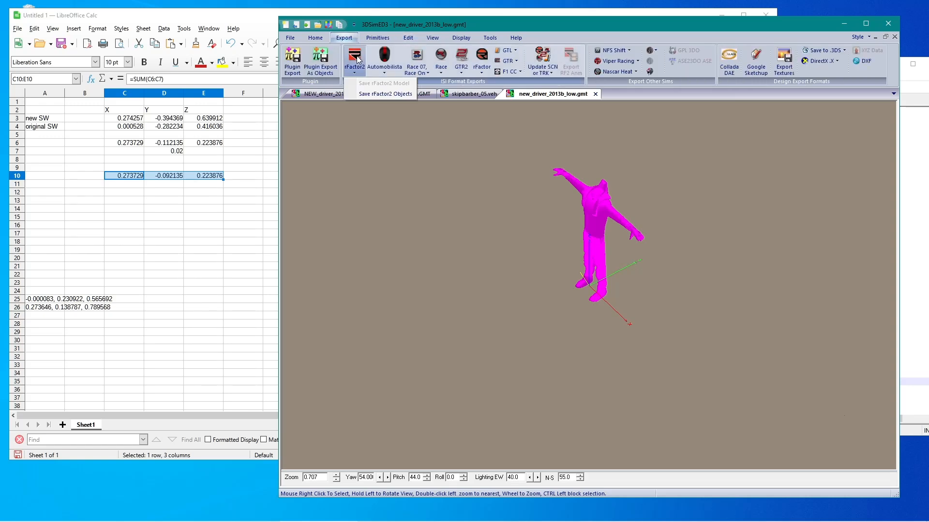
{"action": "left_click", "coordinate": [375, 93]}
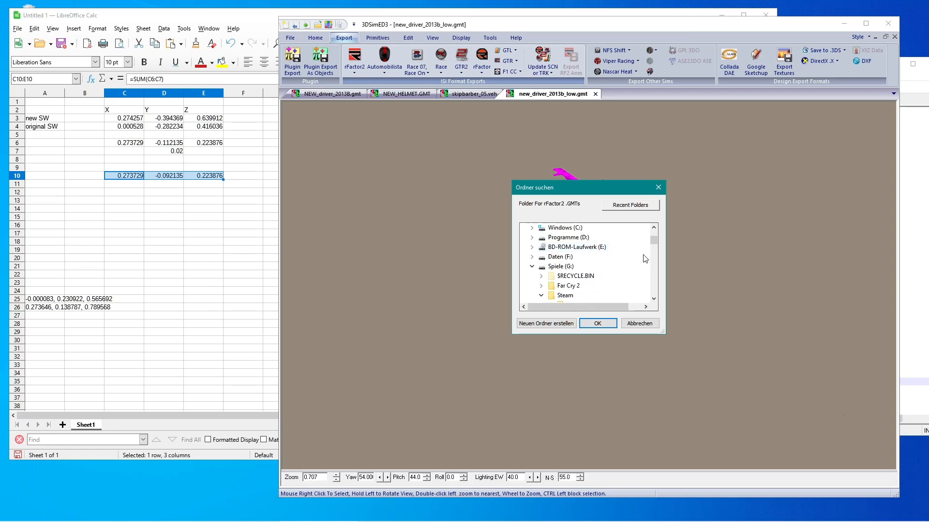
{"action": "left_click_drag", "start_coordinate": [654, 242], "coordinate": [655, 279]}
{"action": "left_click", "coordinate": [619, 247]}
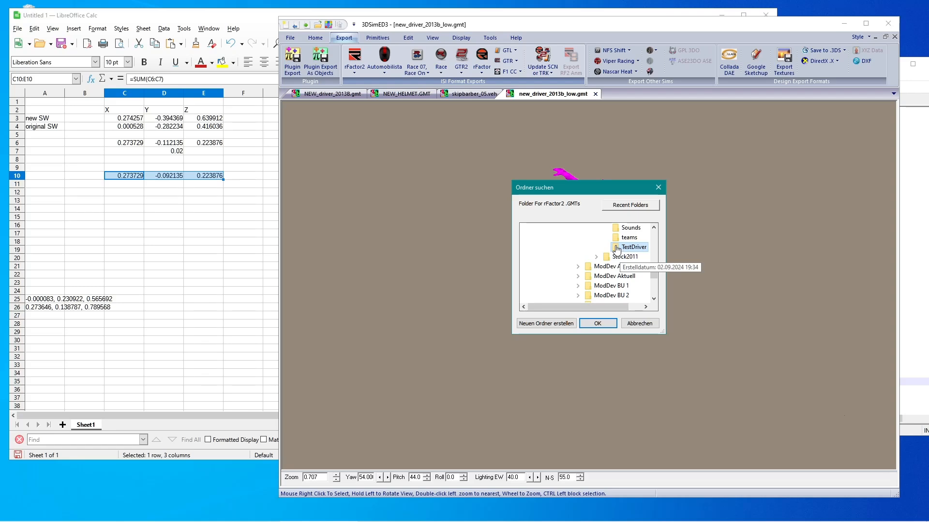
{"action": "left_click", "coordinate": [605, 323]}
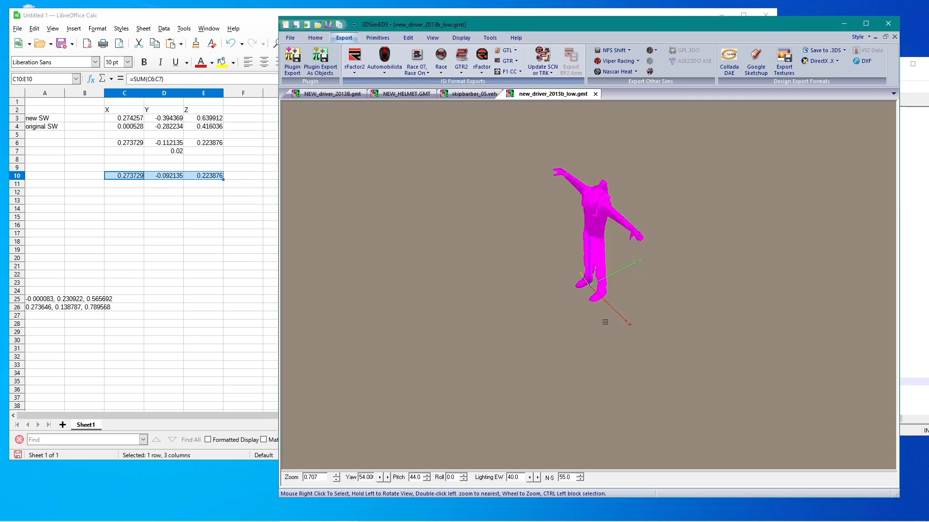
{"action": "mouse_move", "coordinate": [203, 520]}
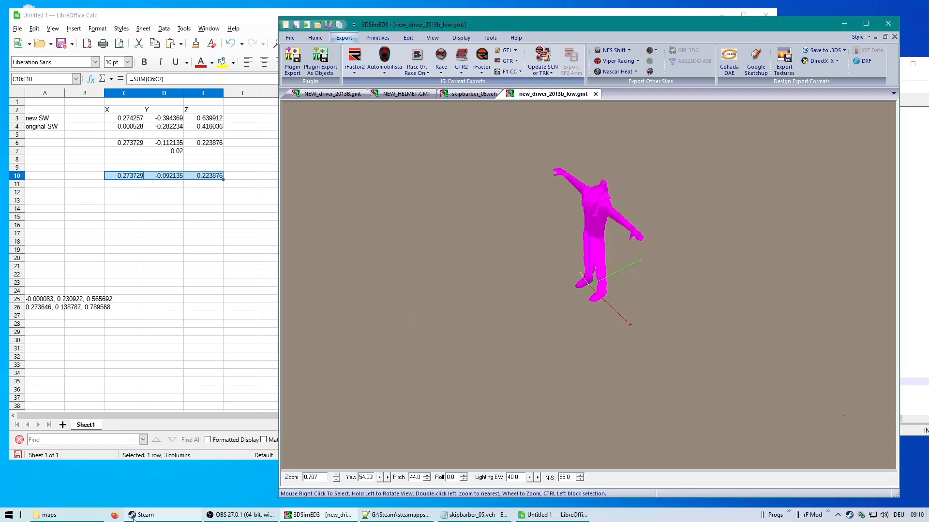
{"action": "left_click", "coordinate": [90, 515]}
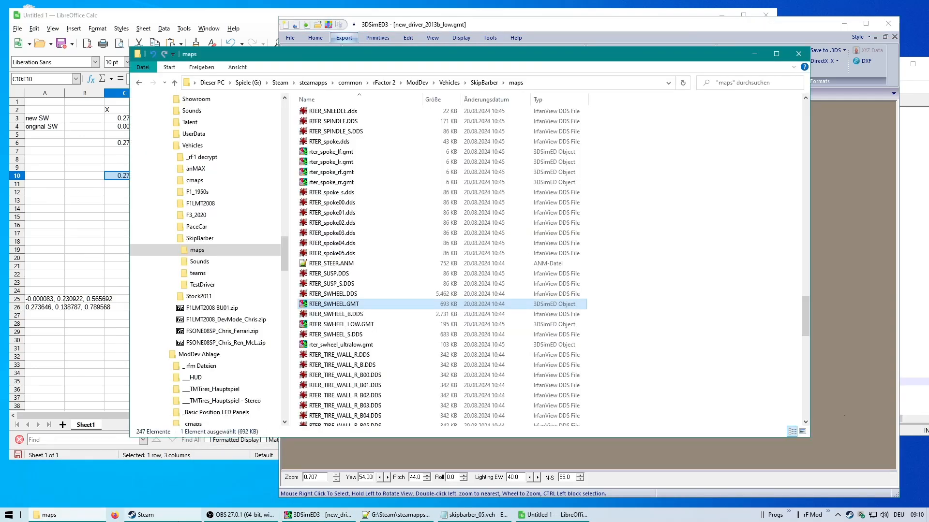
{"action": "left_click", "coordinate": [317, 514]}
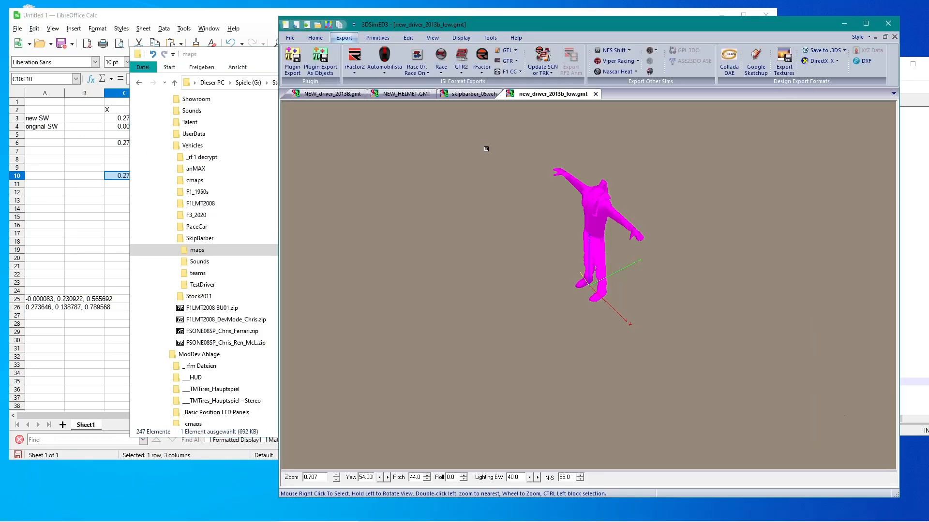
Step: Close the low-detail driver, skipbarber_05.veh, NEW_HELMET.GMT and NEW_driver_2013B.gmt models
{"action": "left_click", "coordinate": [595, 94]}
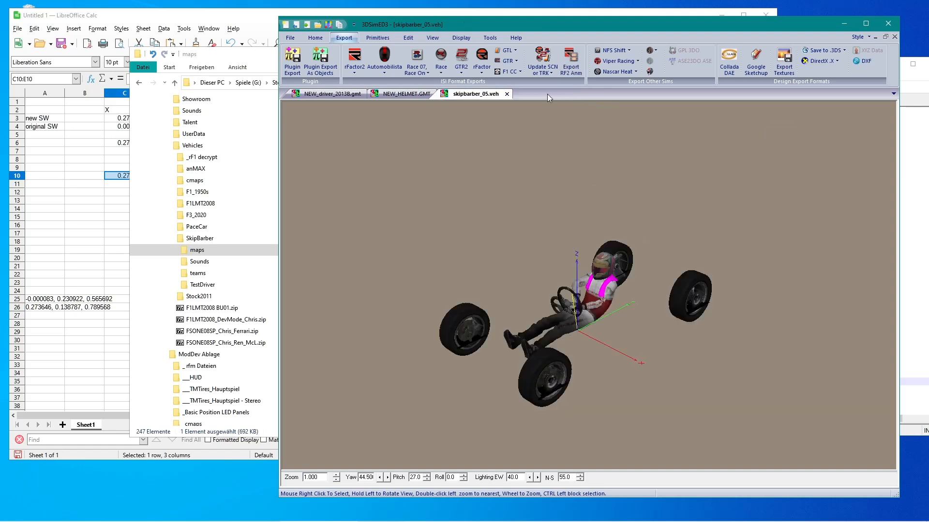
{"action": "left_click", "coordinate": [506, 94]}
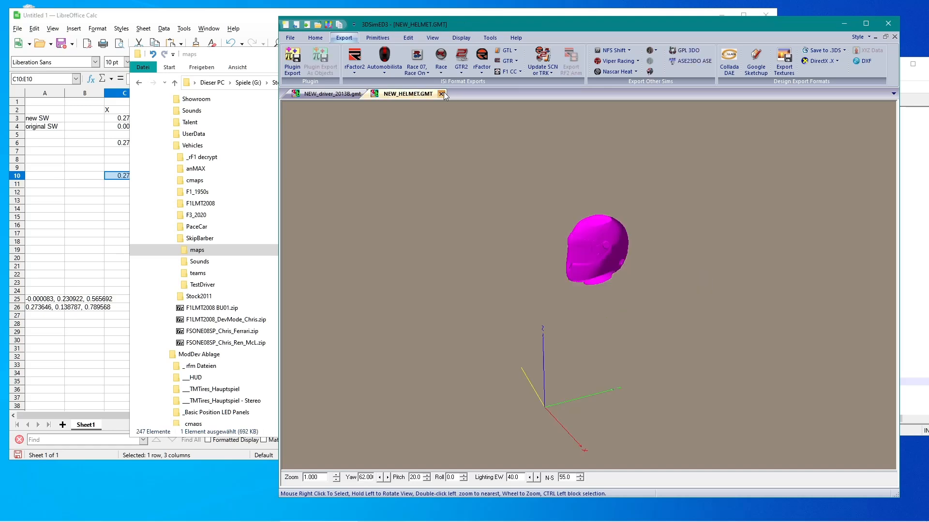
{"action": "left_click", "coordinate": [442, 94]}
{"action": "left_click", "coordinate": [371, 94]}
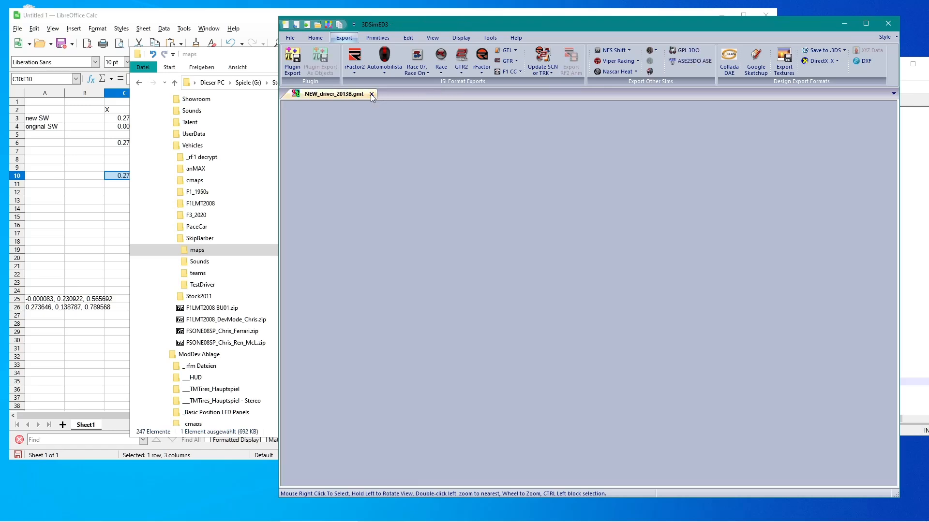
Step: Import NEW_driver_2013B.gmt with its low and med versions as objects, compare their alignment, and close 3DSimED3
{"action": "left_click", "coordinate": [291, 39]}
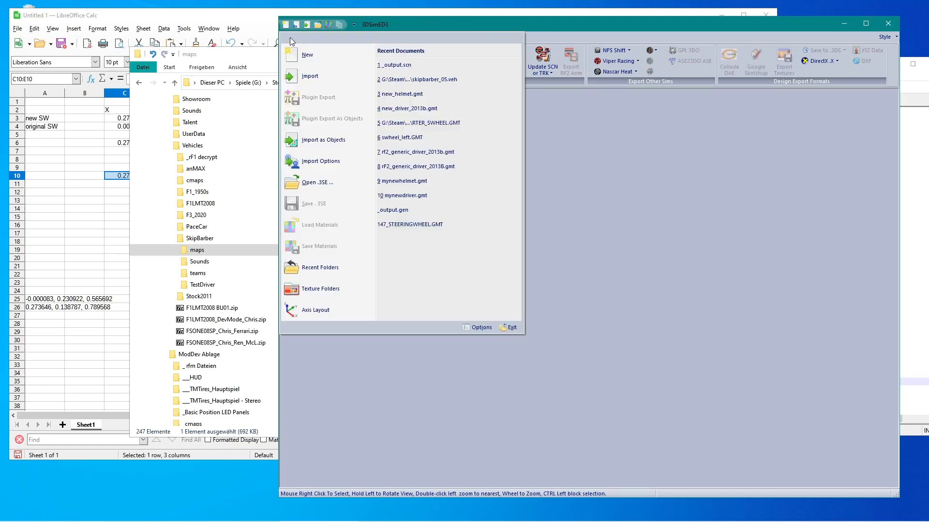
{"action": "left_click", "coordinate": [294, 140]}
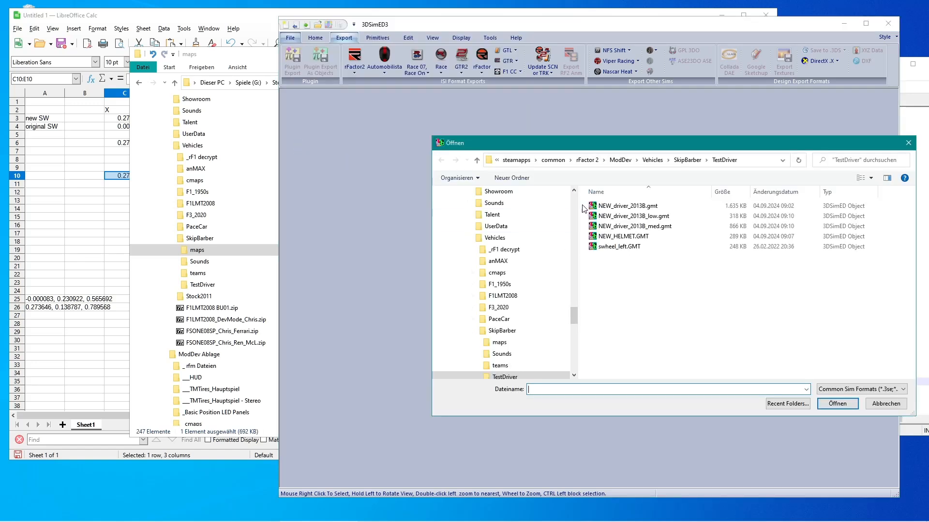
{"action": "left_click_drag", "start_coordinate": [583, 204], "coordinate": [597, 227]}
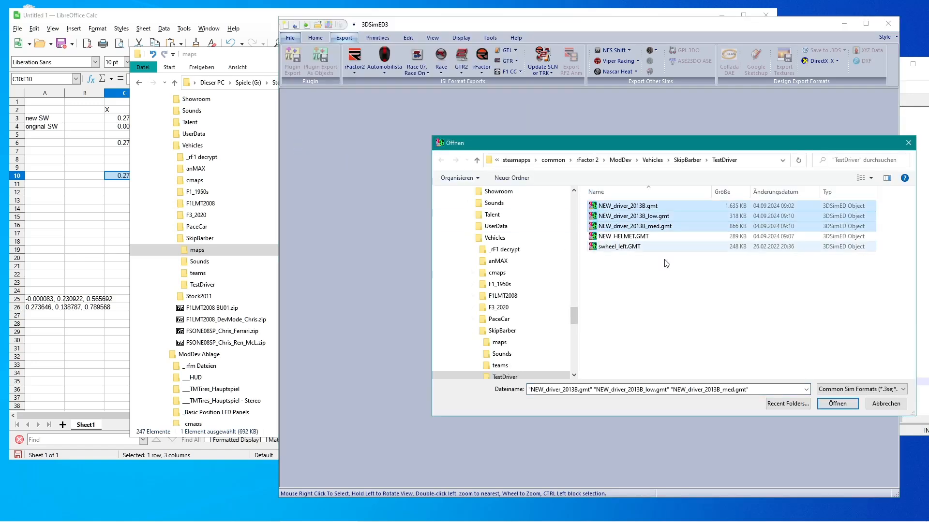
{"action": "left_click", "coordinate": [823, 401]}
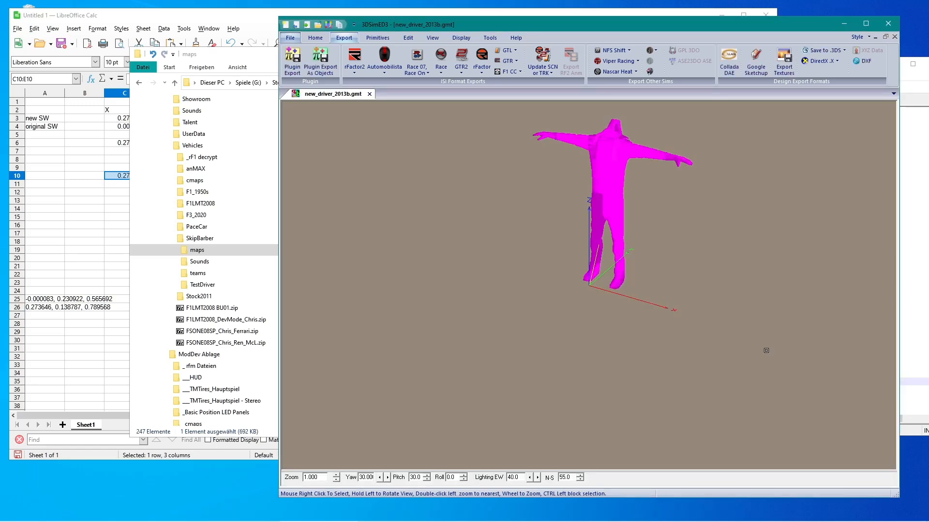
{"action": "left_click_drag", "start_coordinate": [766, 351], "coordinate": [679, 305]}
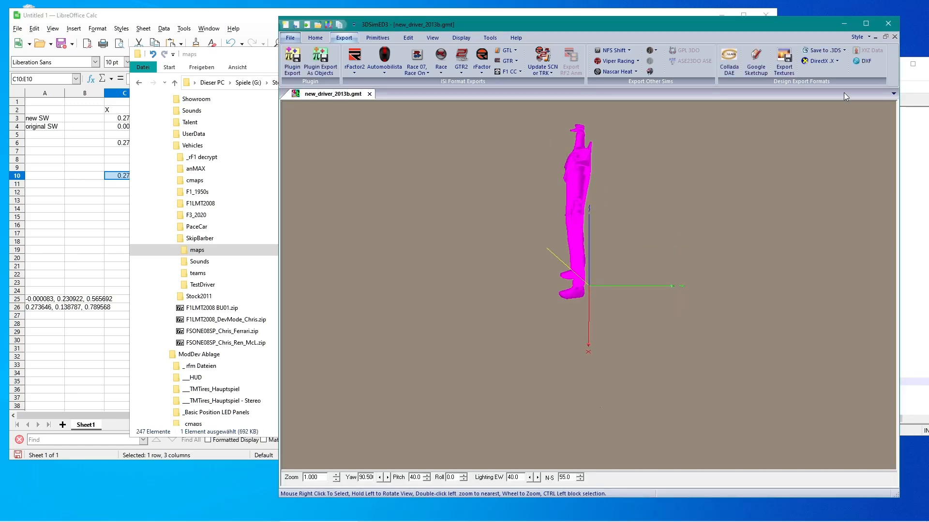
{"action": "left_click", "coordinate": [878, 24]}
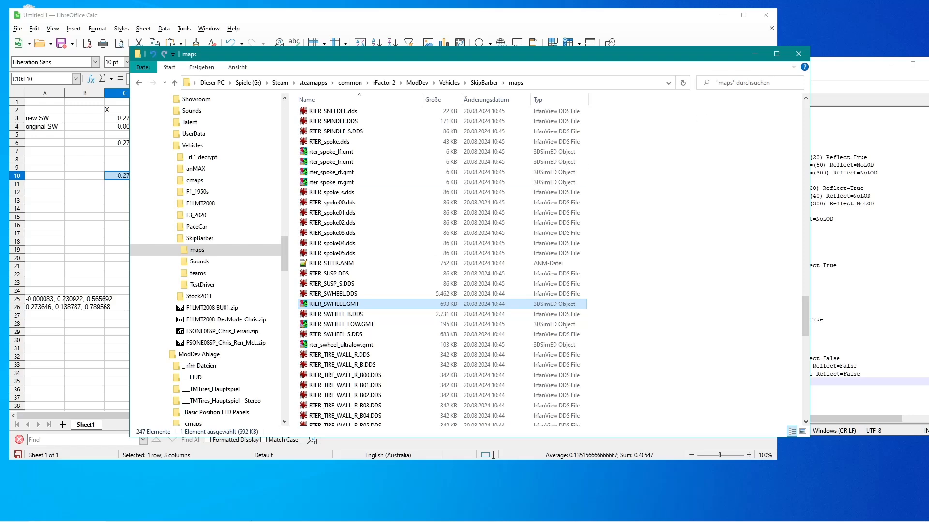
Step: Remove the leading underscore from the body mesh name in _skipbarber.gen so it reads rter_body_max.gmt, and save the file
{"action": "left_click", "coordinate": [297, 515]}
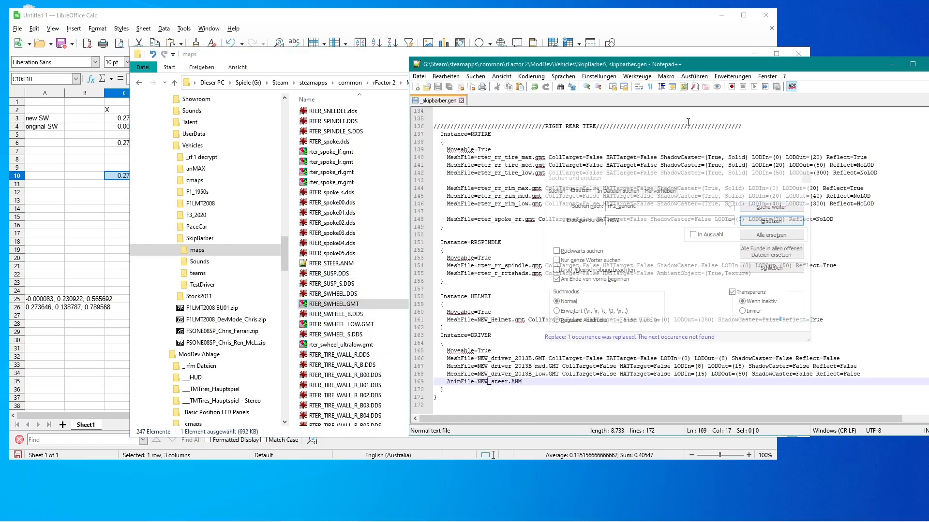
{"action": "left_click_drag", "start_coordinate": [682, 64], "coordinate": [516, 72]}
{"action": "scroll", "coordinate": [422, 217], "scroll_direction": "up", "scroll_amount": 3}
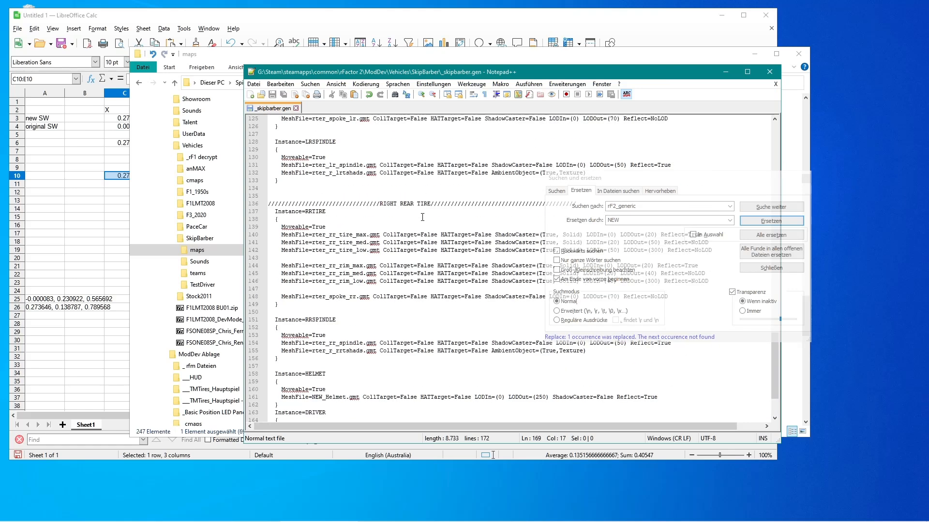
{"action": "scroll", "coordinate": [423, 217], "scroll_direction": "up", "scroll_amount": 20}
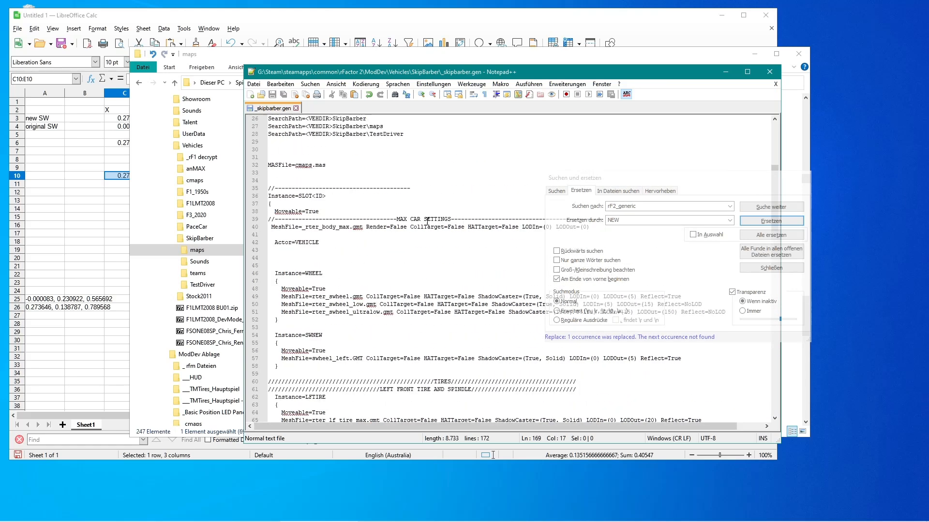
{"action": "left_click", "coordinate": [304, 227]}
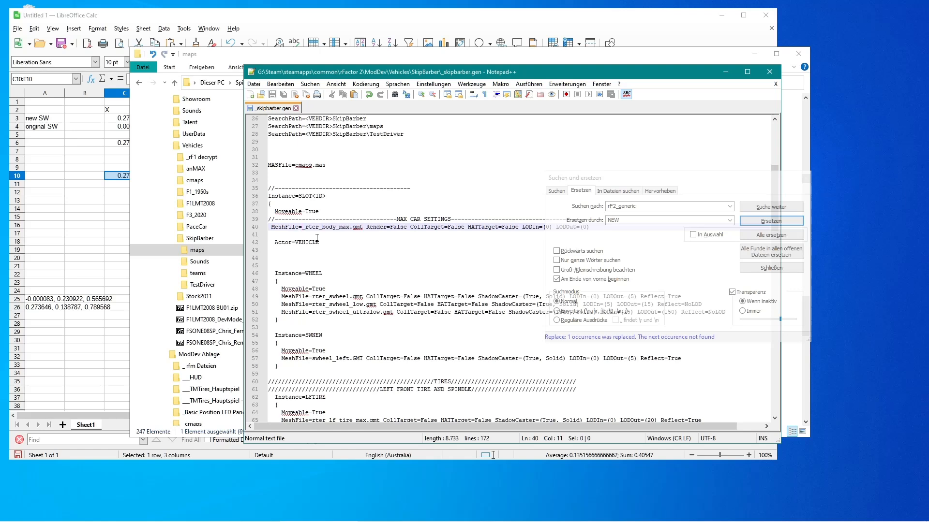
{"action": "key", "text": "Delete"}
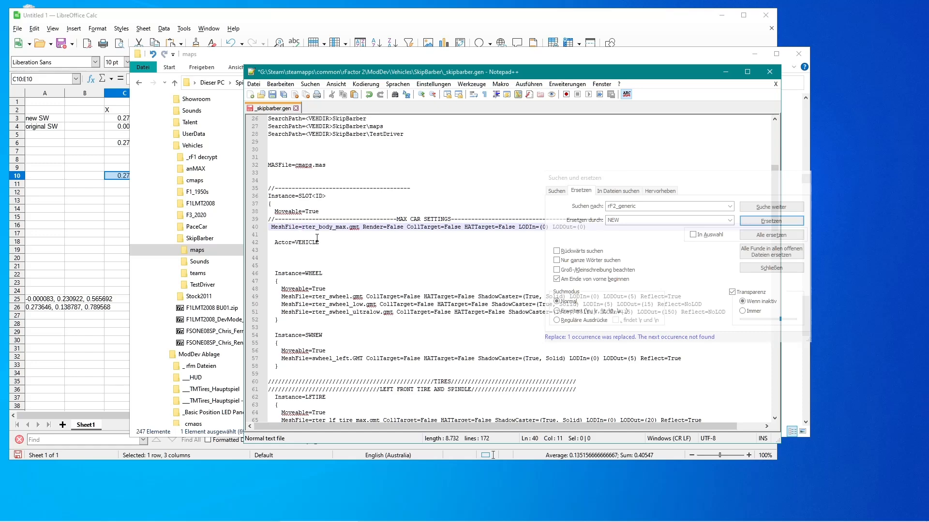
{"action": "key", "text": "ctrl+s"}
Step: Switch to Steam and launch rFactor 2 in Dev Mode
{"action": "mouse_move", "coordinate": [351, 518]}
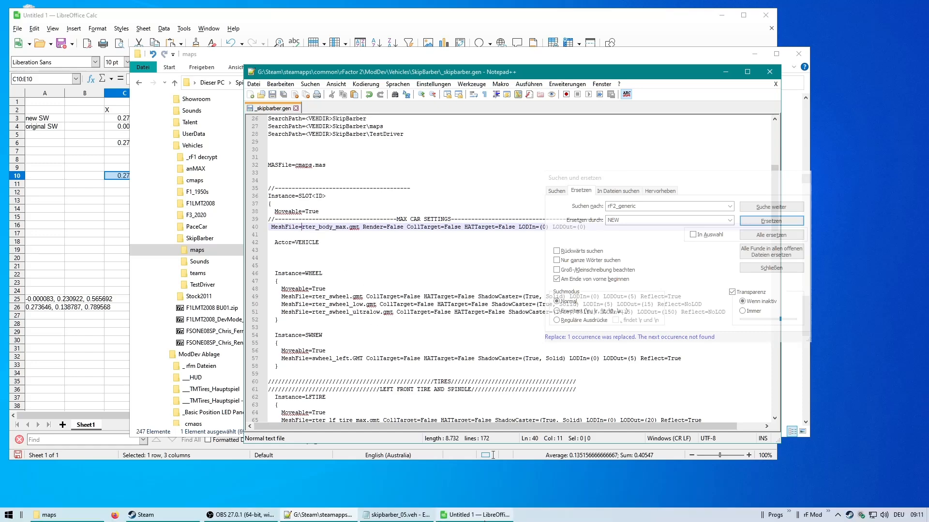
{"action": "left_click", "coordinate": [156, 519]}
{"action": "left_click", "coordinate": [341, 276]}
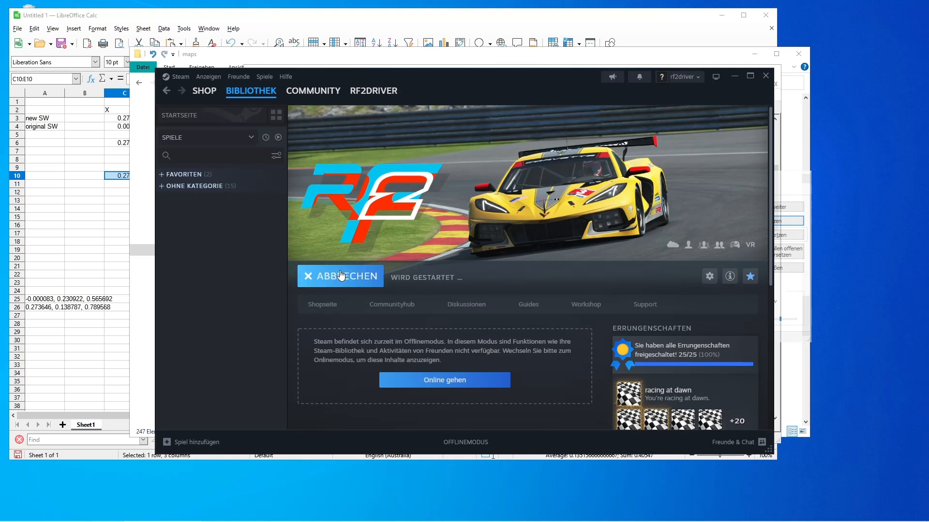
{"action": "left_click", "coordinate": [394, 261]}
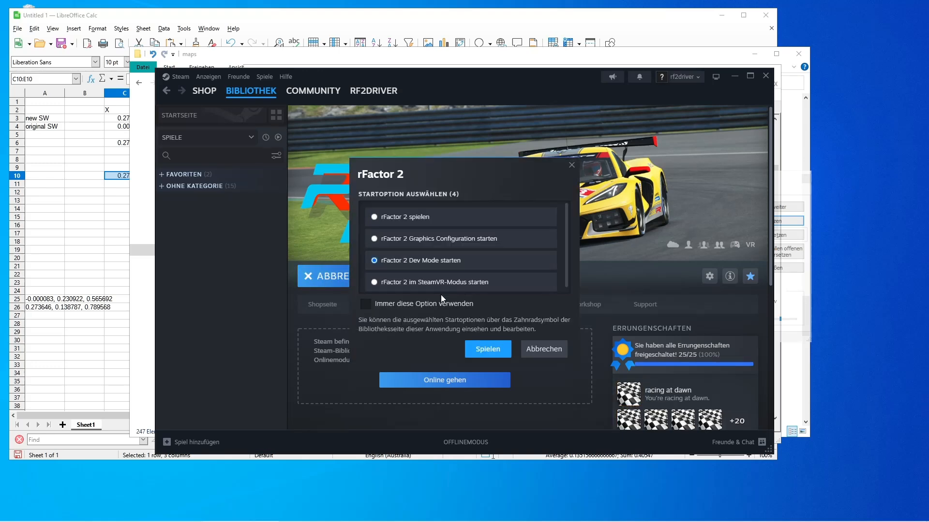
{"action": "left_click", "coordinate": [484, 354]}
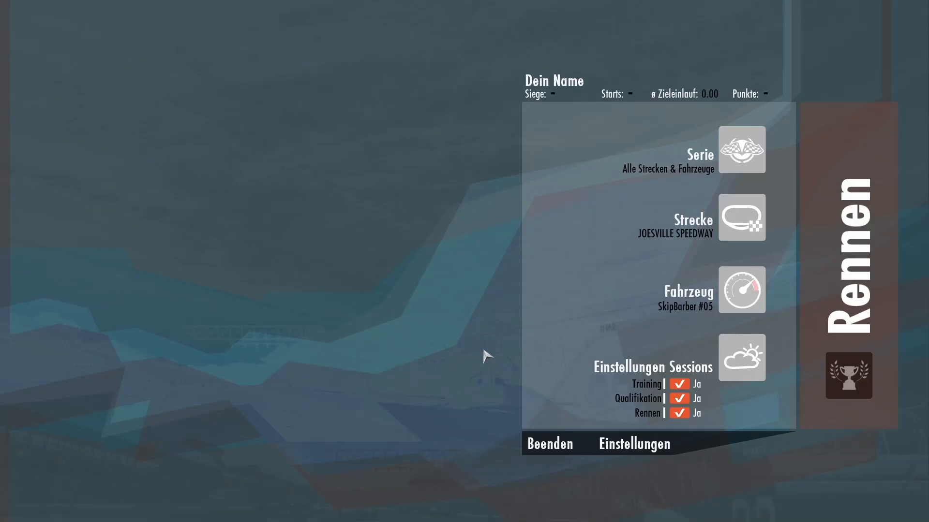
Step: Load SkipBarber #05 at Joesville Speedway, enter the car and examine the driver's placement from an outside view
{"action": "left_click", "coordinate": [841, 292]}
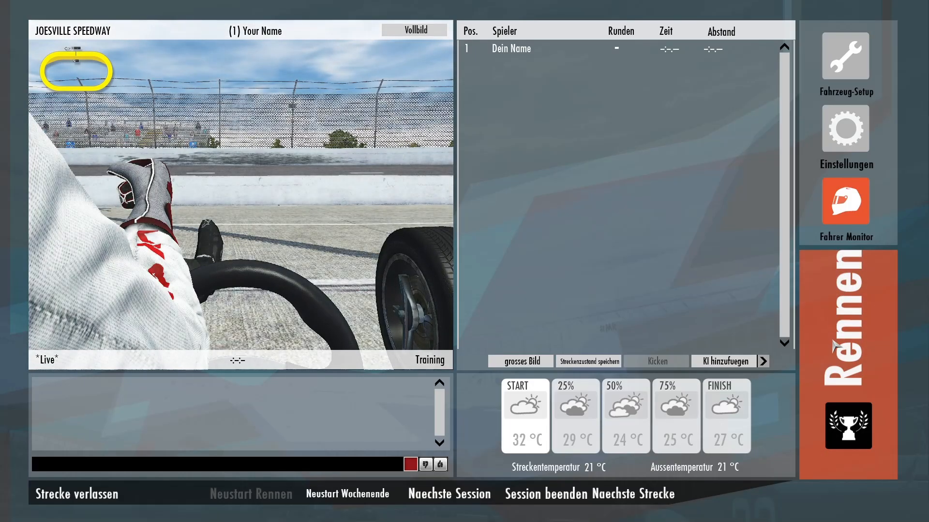
{"action": "left_click", "coordinate": [834, 344]}
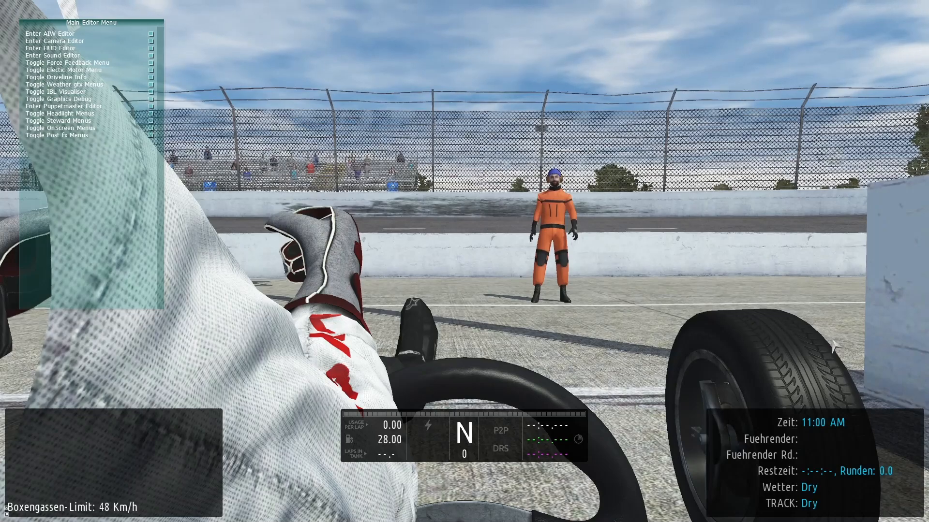
{"action": "key", "text": "Insert"}
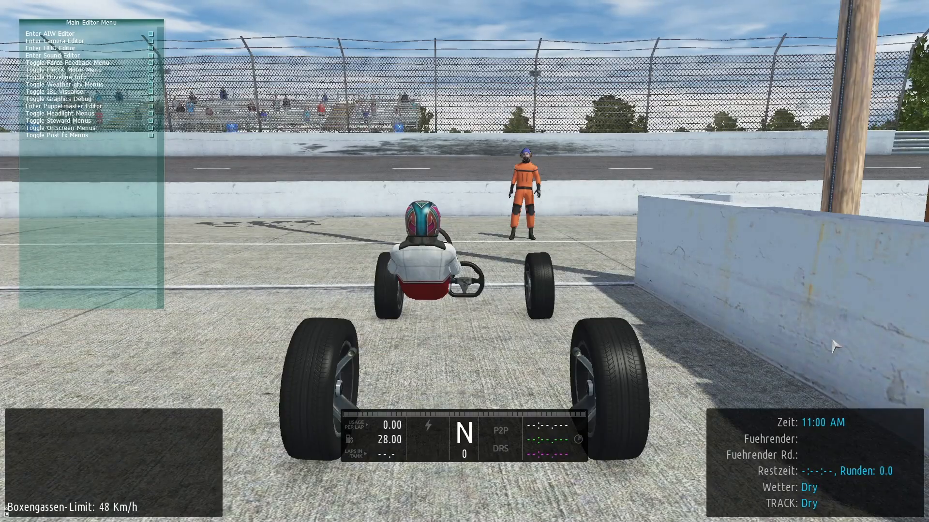
{"action": "key", "text": "Up"}
{"action": "key", "text": "Left"}
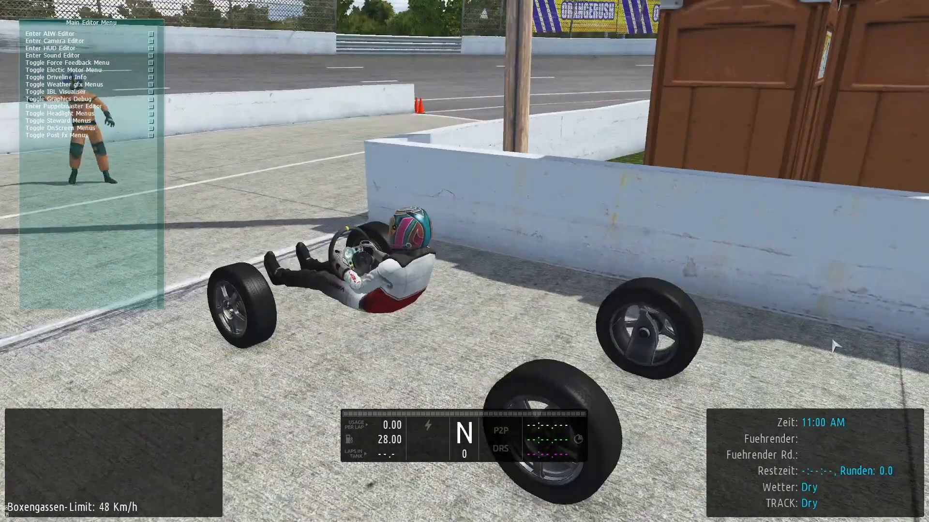
{"action": "key", "text": "Left"}
{"action": "key", "text": "Left"}
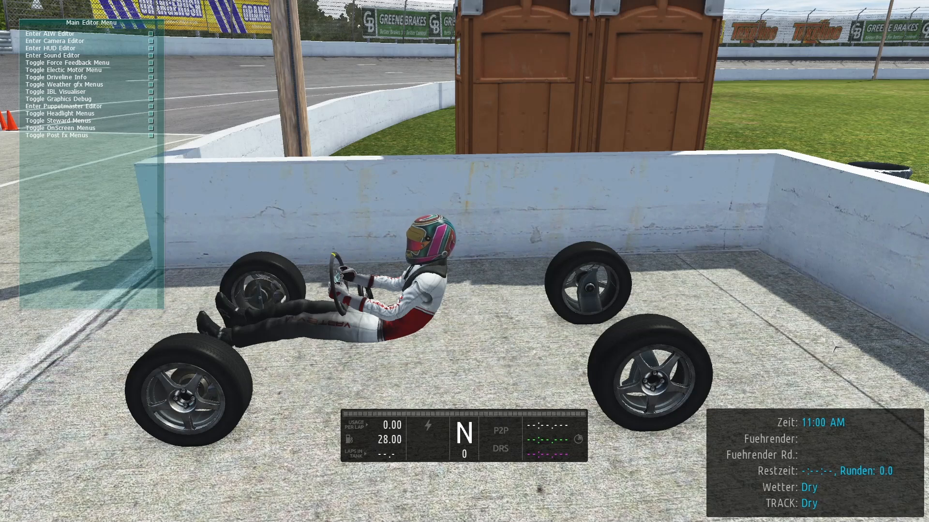
Step: Leave the car and load the "tast" controller preset in the control settings
{"action": "key", "text": "Escape"}
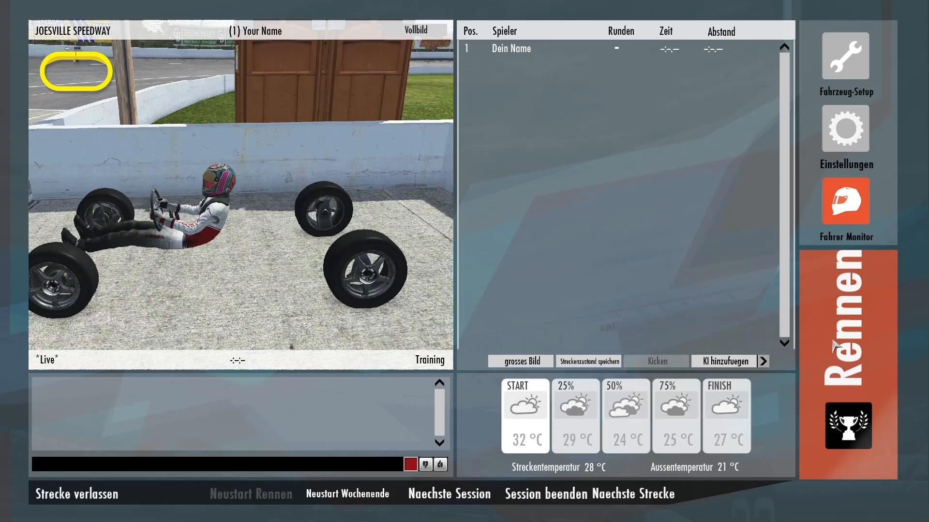
{"action": "left_click", "coordinate": [855, 132]}
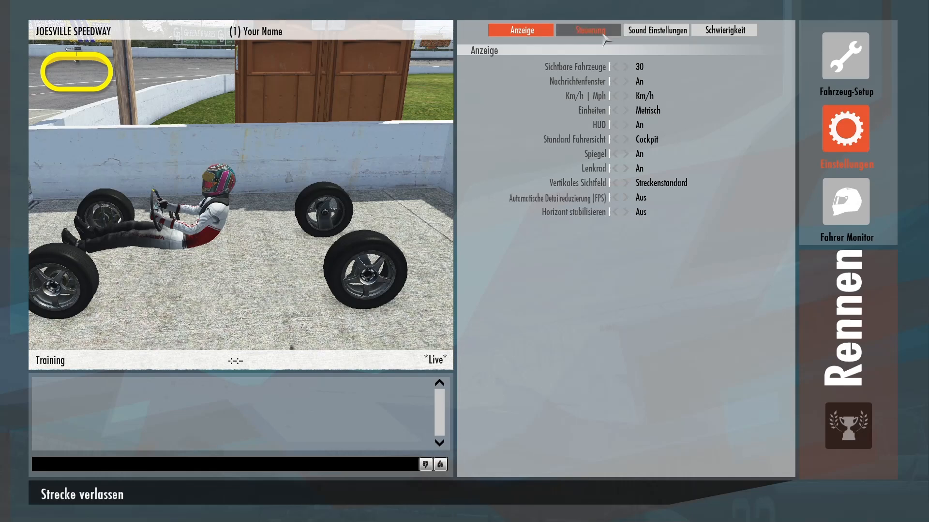
{"action": "left_click", "coordinate": [588, 30]}
{"action": "left_click", "coordinate": [587, 466]}
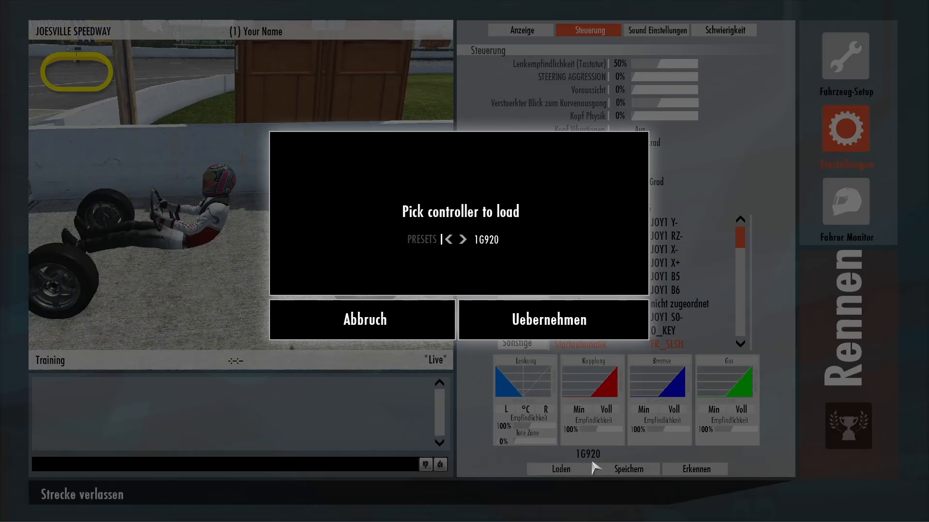
{"action": "left_click", "coordinate": [448, 239]}
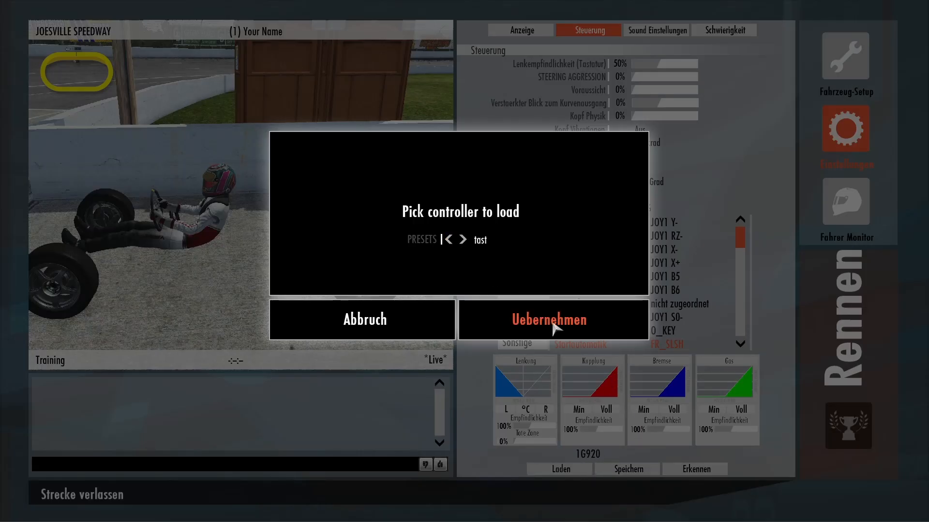
{"action": "left_click", "coordinate": [555, 320]}
Step: Return to the car and inspect the driver's alignment with both steering wheels from the side and from above
{"action": "left_click", "coordinate": [819, 364]}
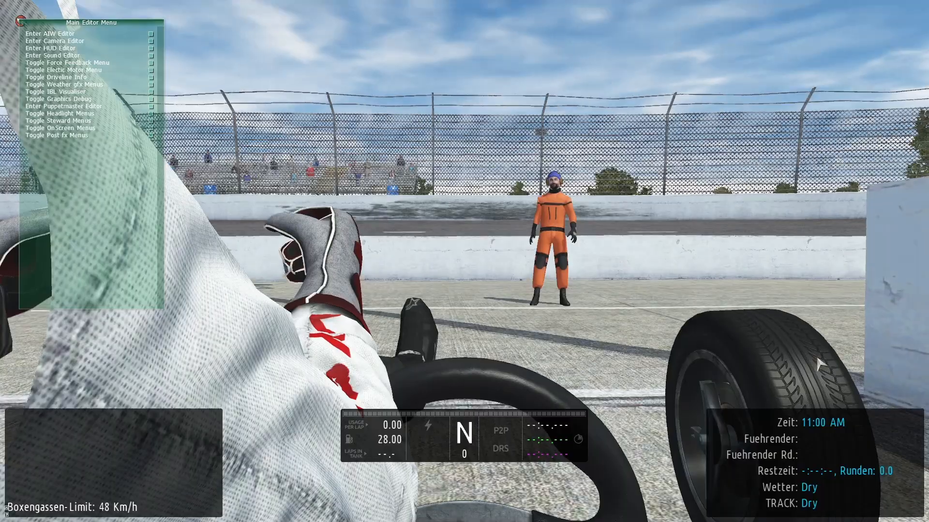
{"action": "key", "text": "Home"}
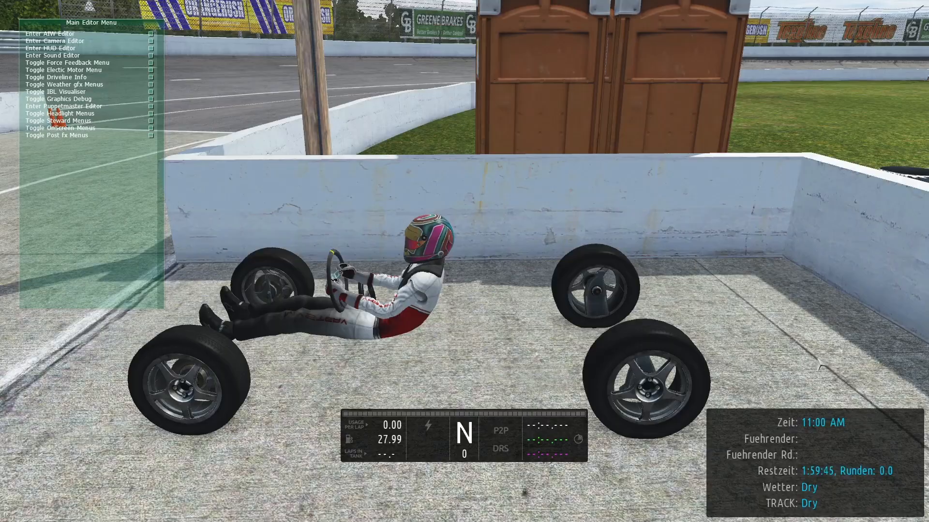
{"action": "right_click_drag", "start_coordinate": [819, 366], "coordinate": [818, 364]}
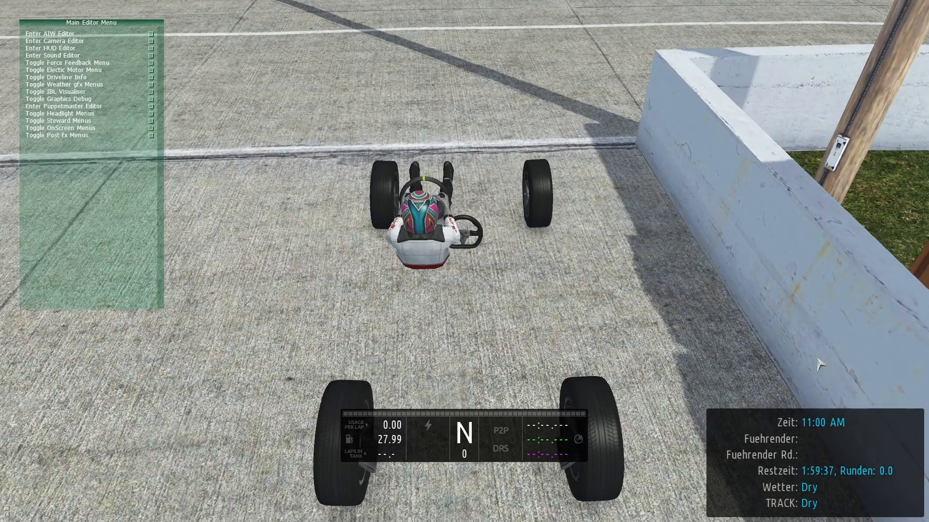